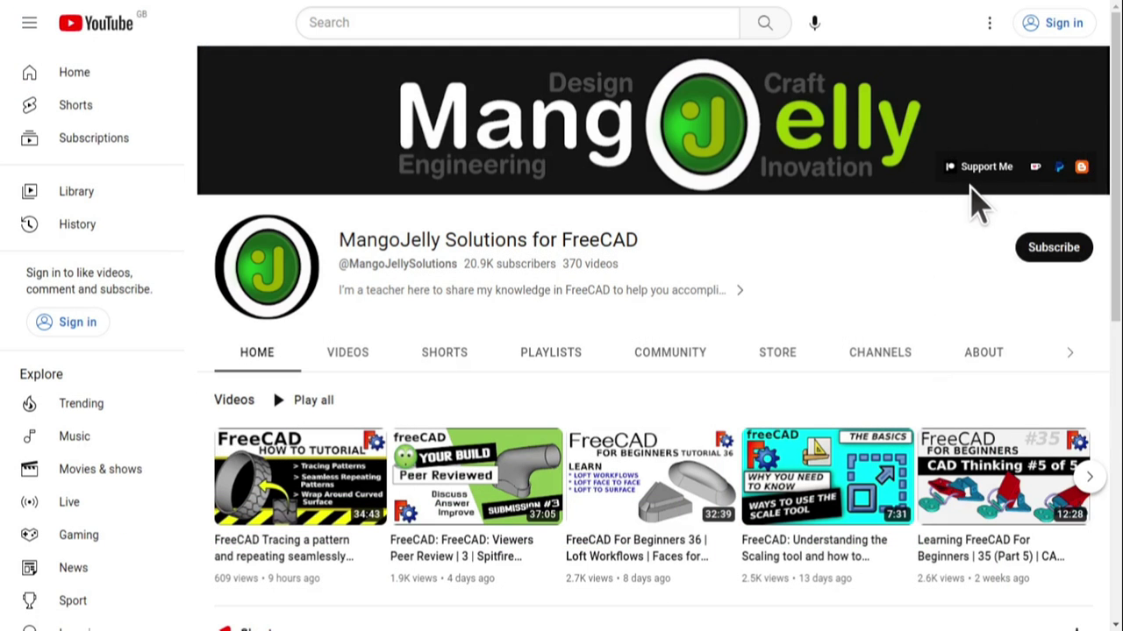
Open the MangoJelly Solutions channel's About page and view its donation links.
left_click(974, 355)
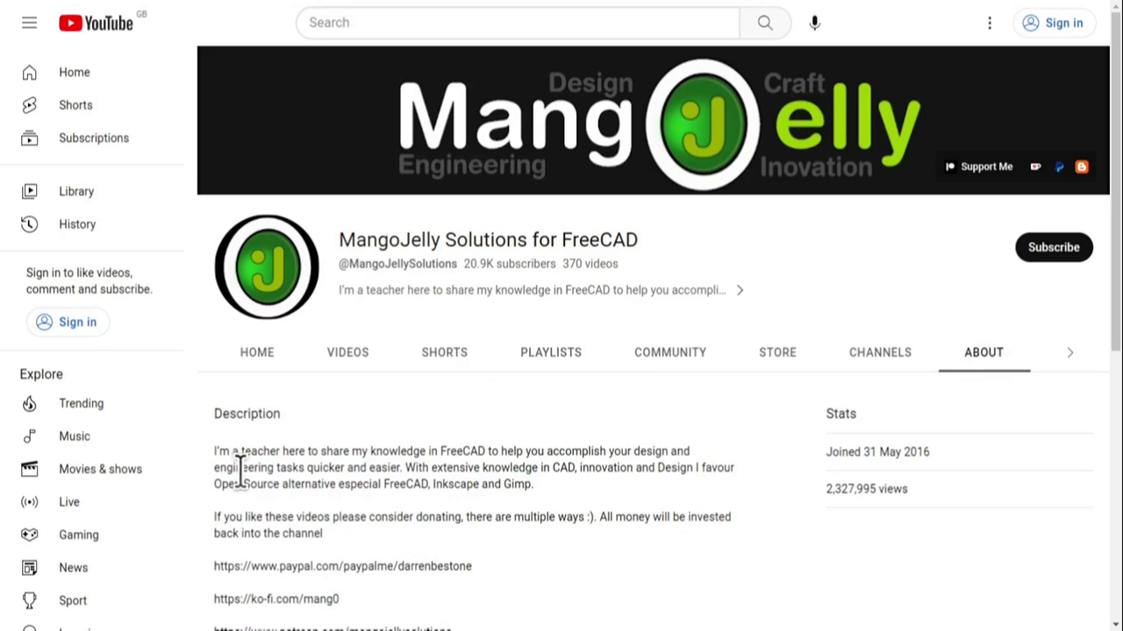
scroll(243, 478, "down", 3)
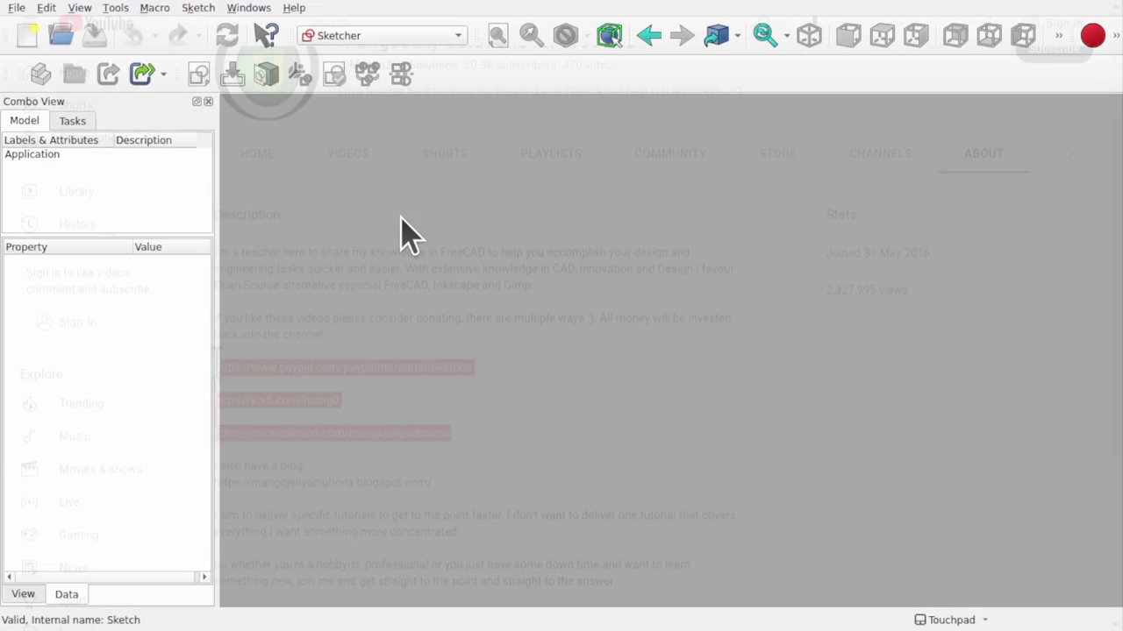
Switch to FreeCAD and activate the Curved Shapes workbench.
left_click(351, 36)
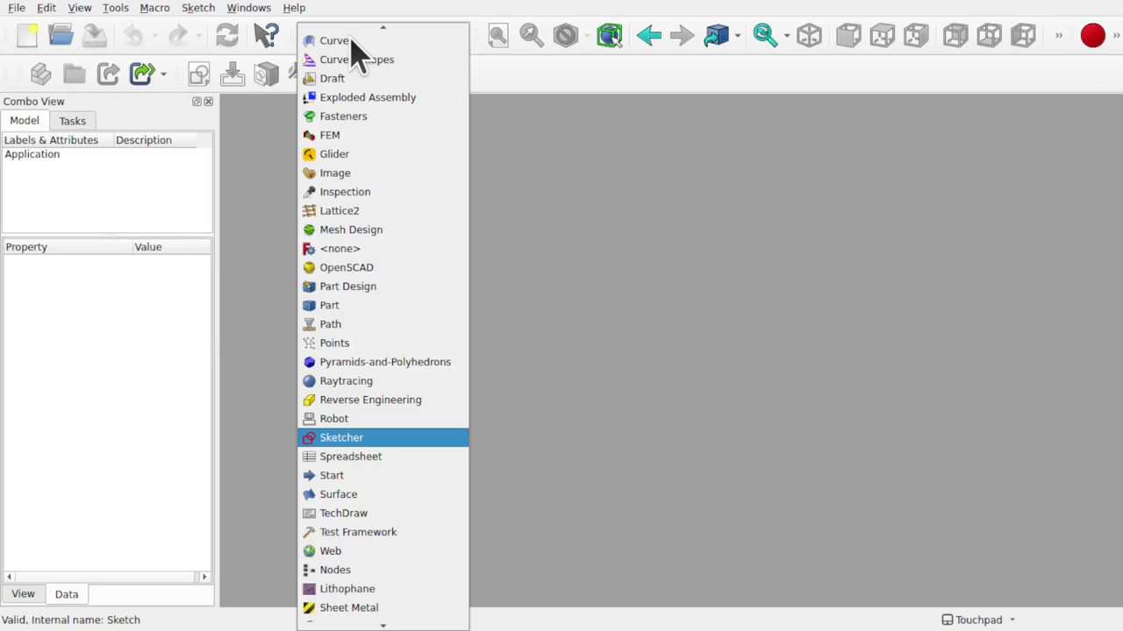
left_click(388, 60)
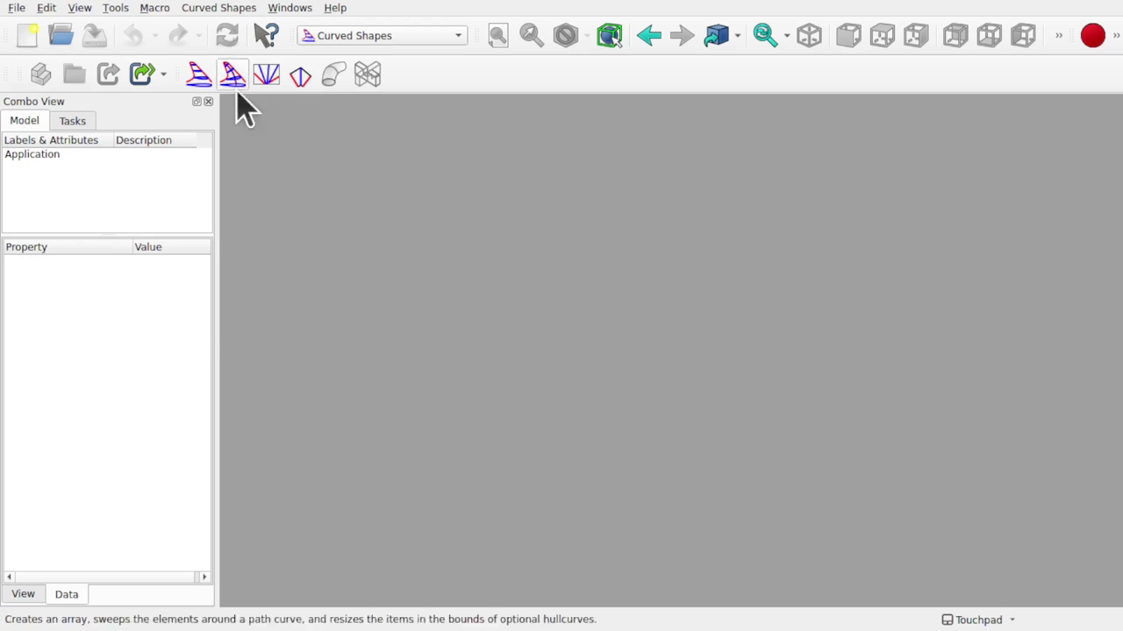
Filter the Addon Manager's workbenches for "curve" to check the Curved Shapes addon, then close the manager.
left_click(112, 11)
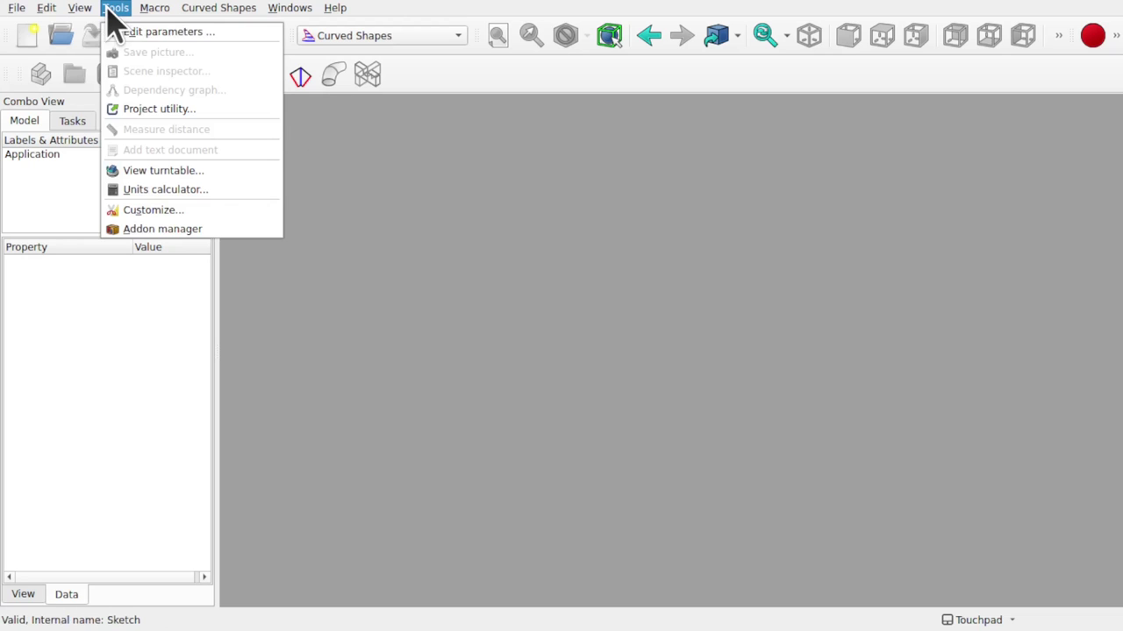
left_click(206, 233)
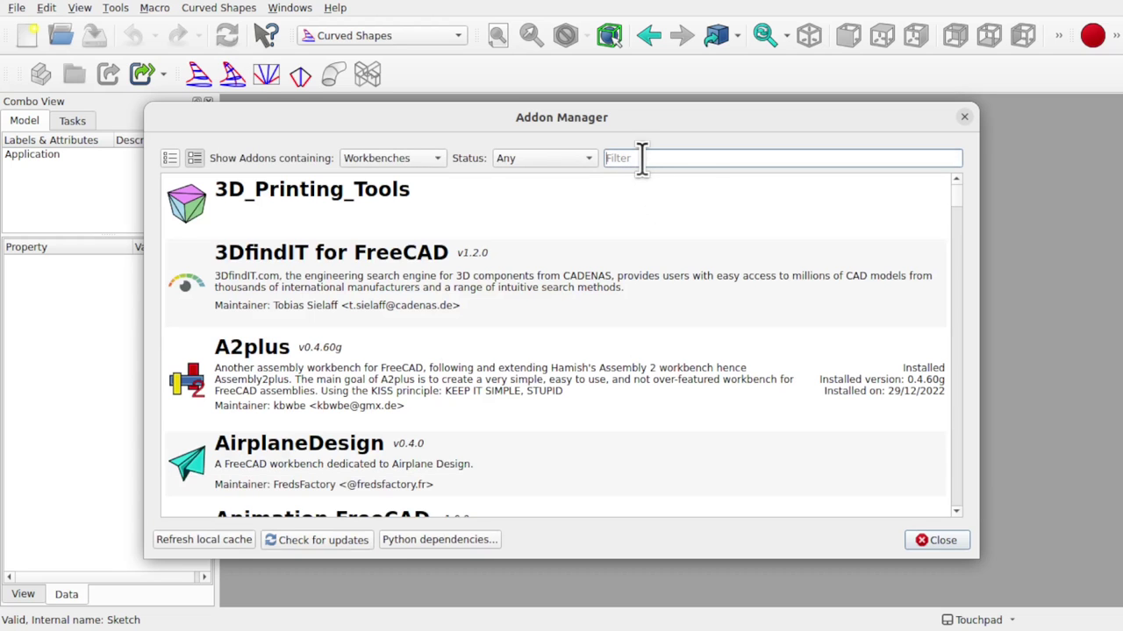
type("curve")
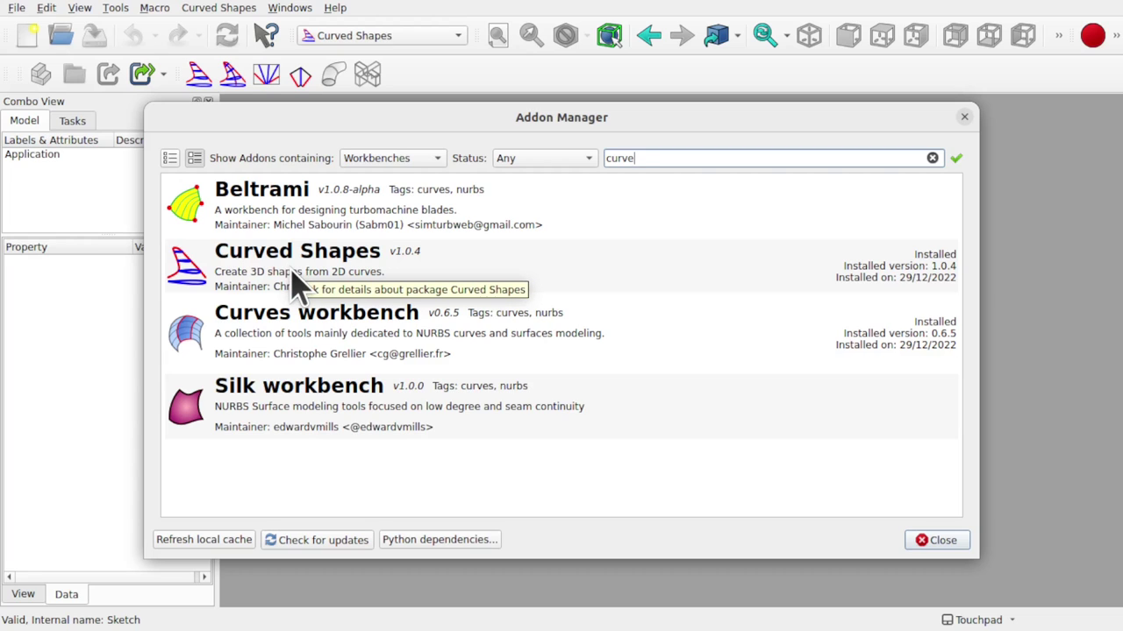
left_click(963, 116)
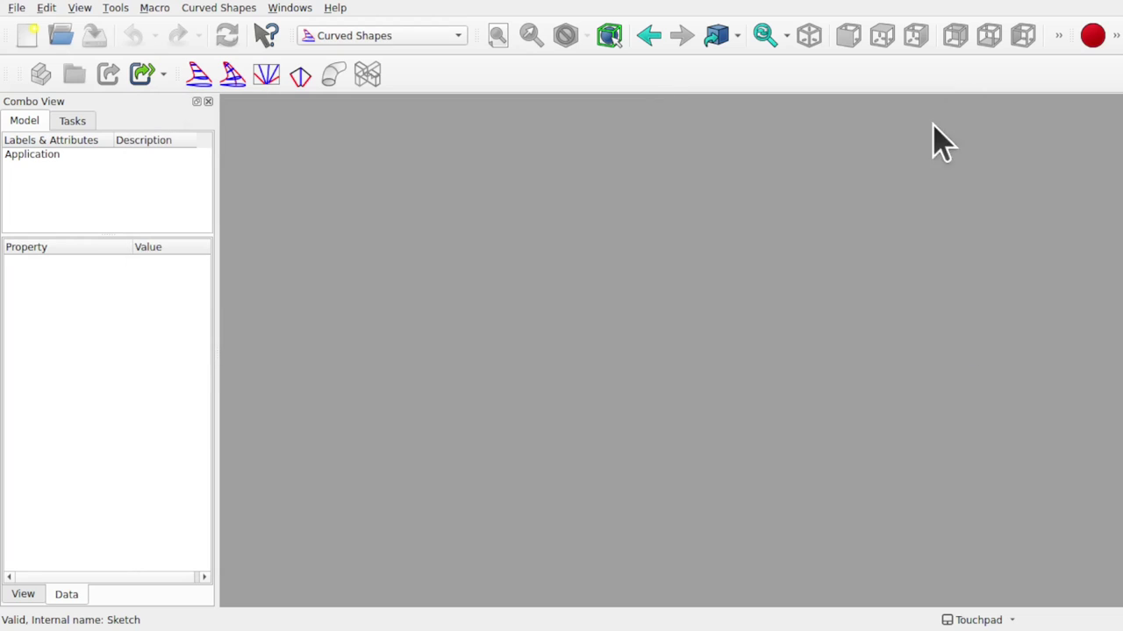
left_click(351, 37)
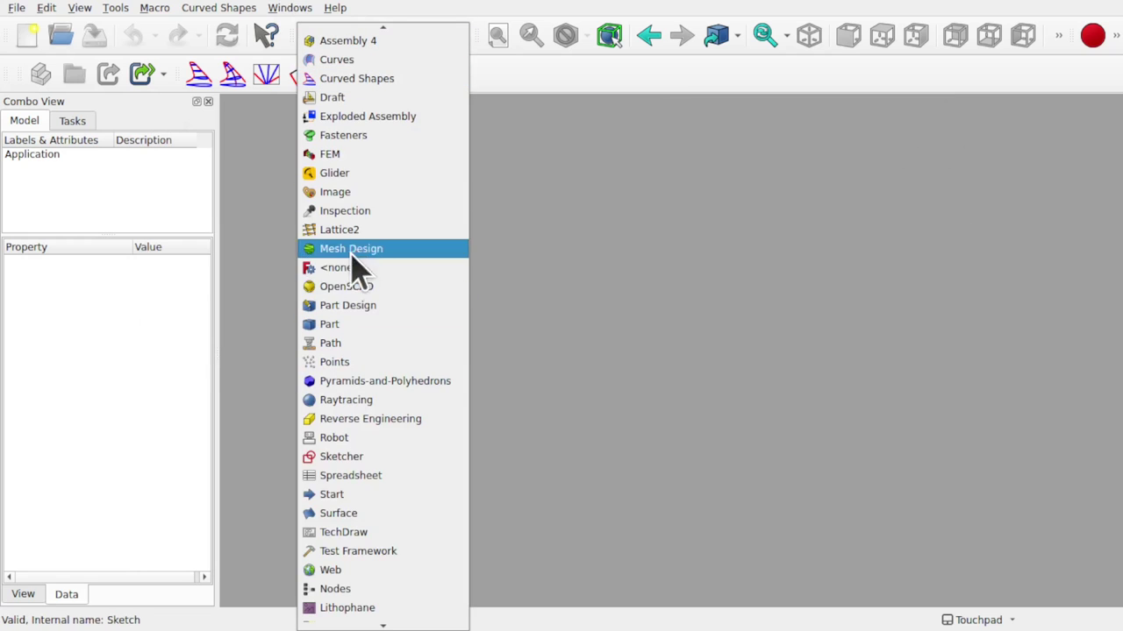
scroll(408, 290, "down", 1)
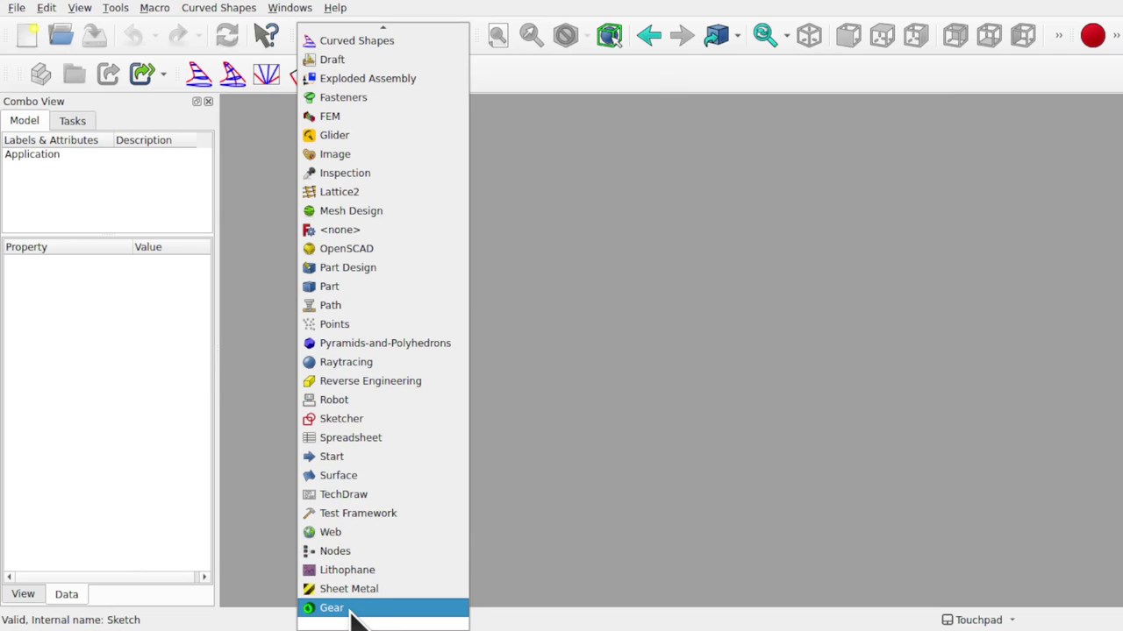
scroll(370, 379, "up", 2)
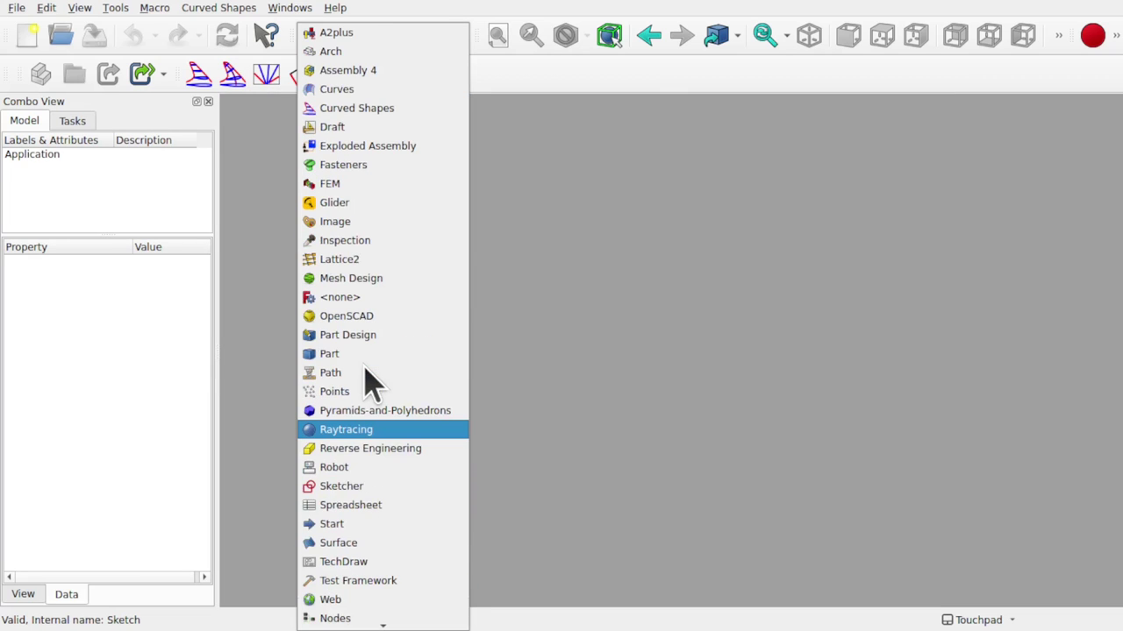
left_click(561, 270)
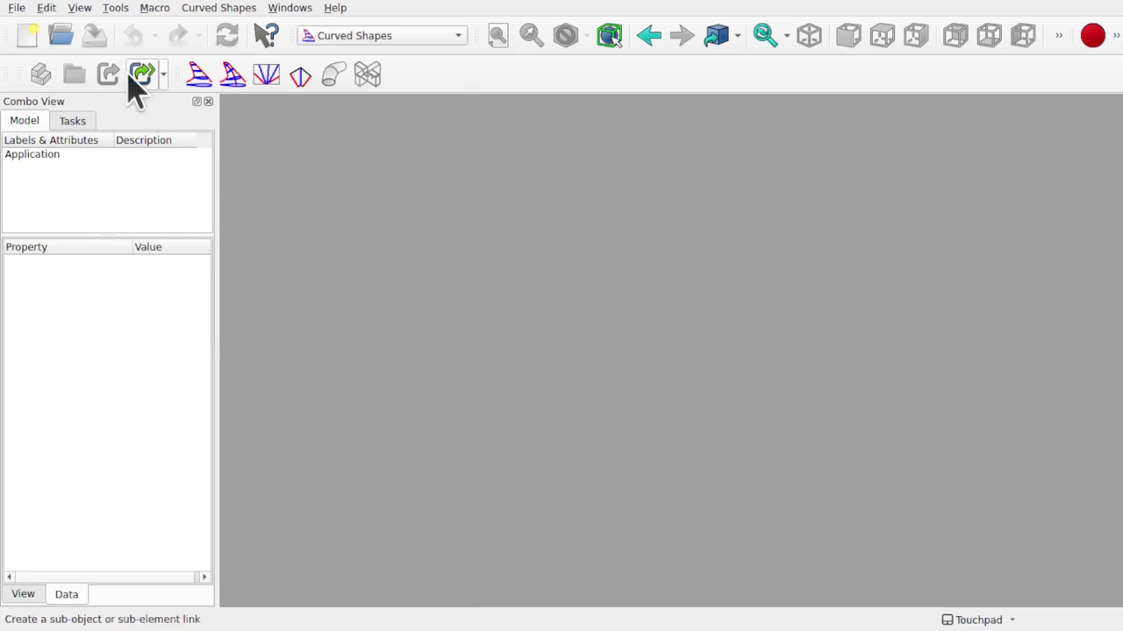
Try reordering the enabled workbenches by moving Curved Shapes one place up and back down in the Customize dialog.
left_click(116, 8)
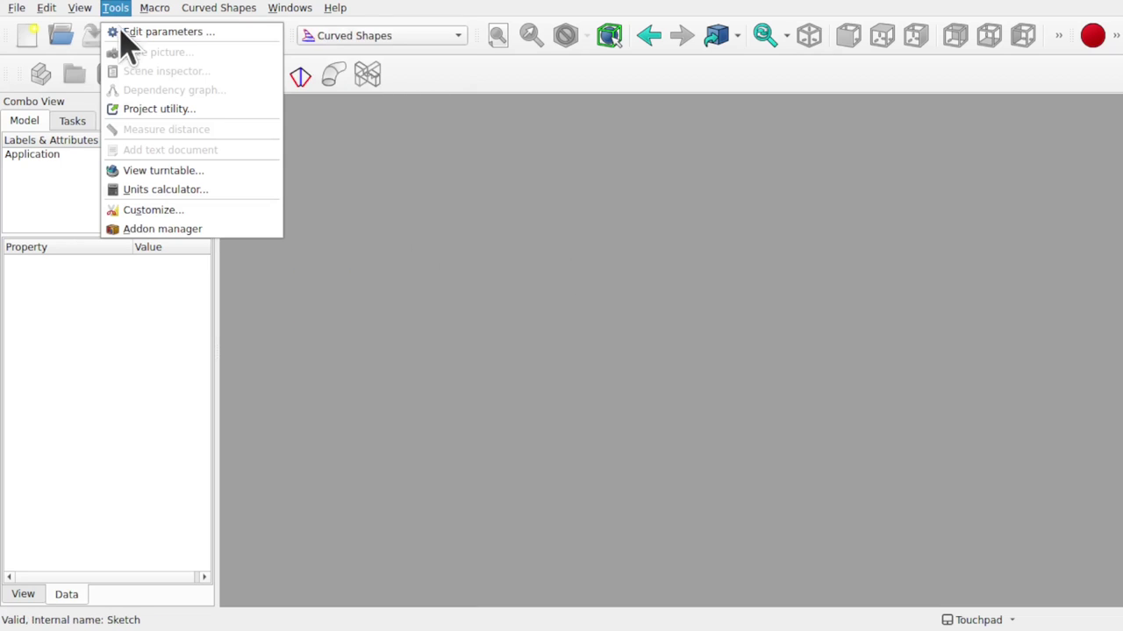
left_click(182, 210)
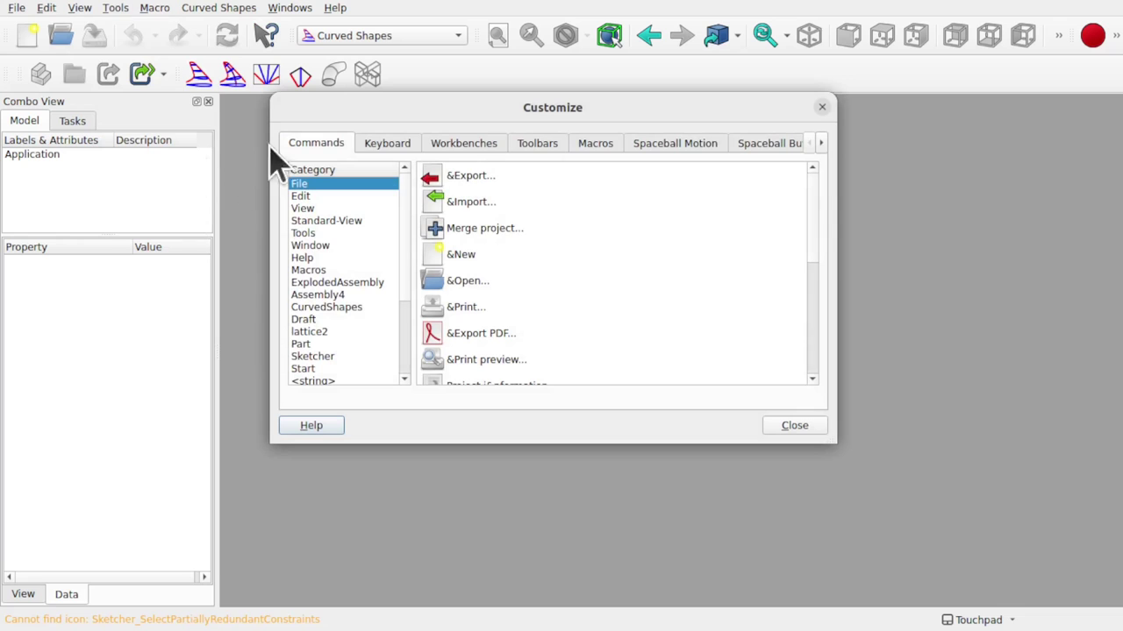
left_click(464, 145)
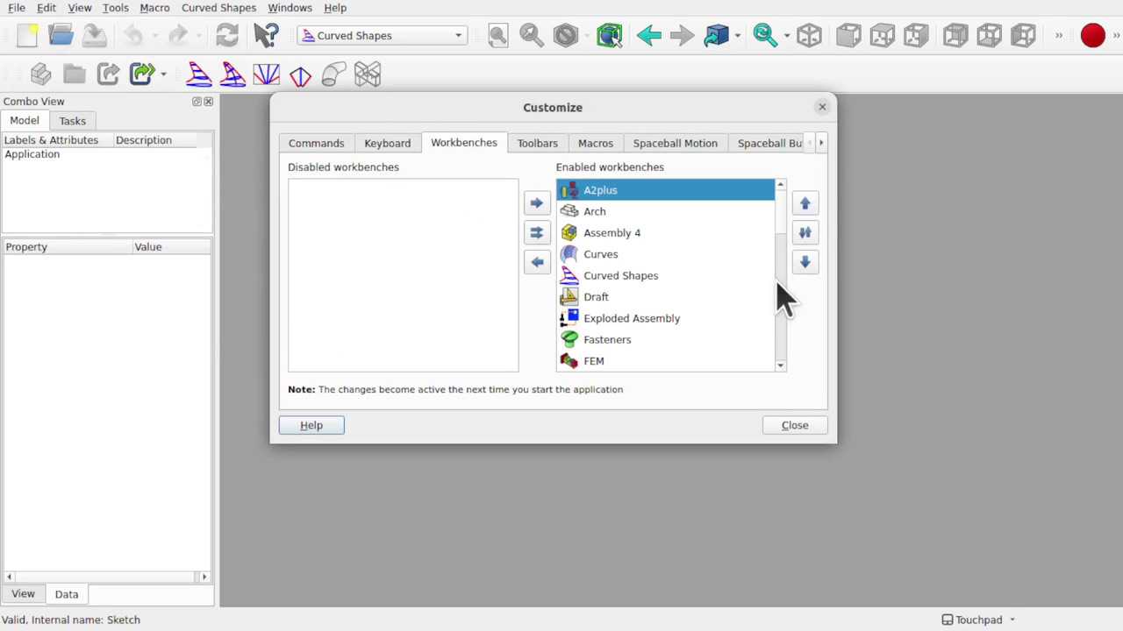
mouse_move(614, 256)
left_mouse_down()
mouse_move(667, 237)
mouse_move(631, 198)
mouse_move(632, 271)
mouse_move(626, 256)
left_mouse_up()
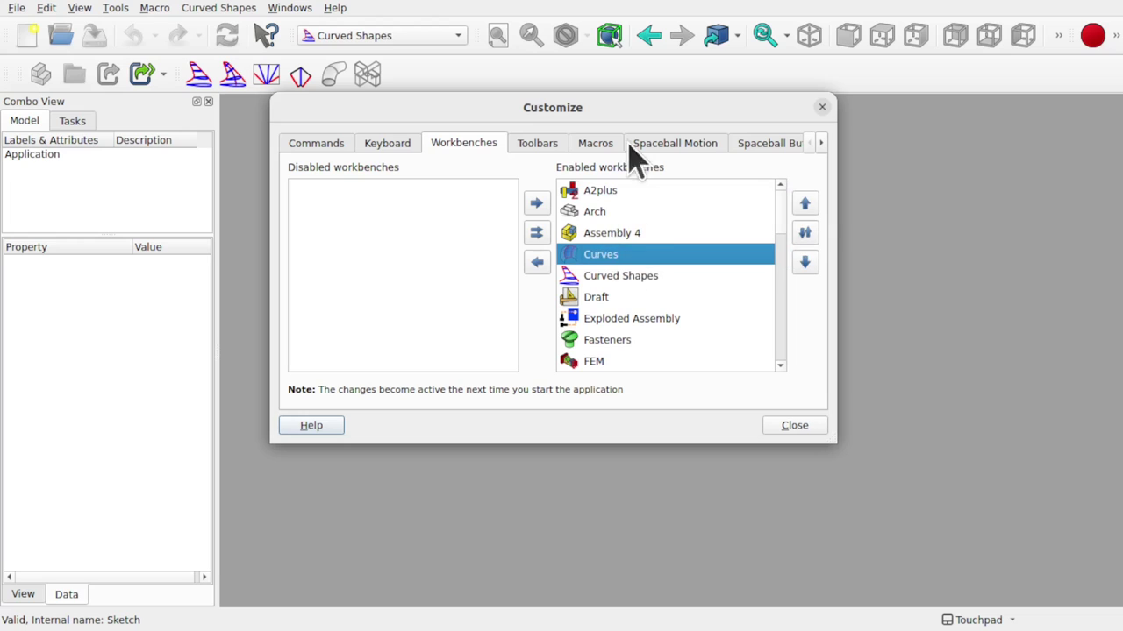
left_click(624, 276)
left_click(805, 204)
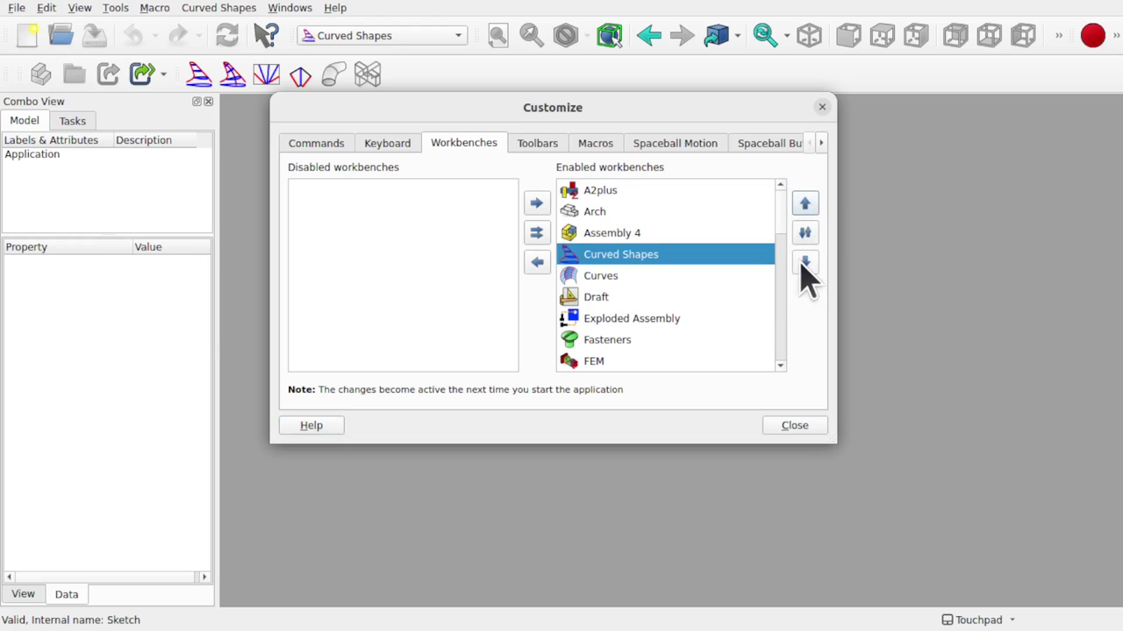
left_click(805, 263)
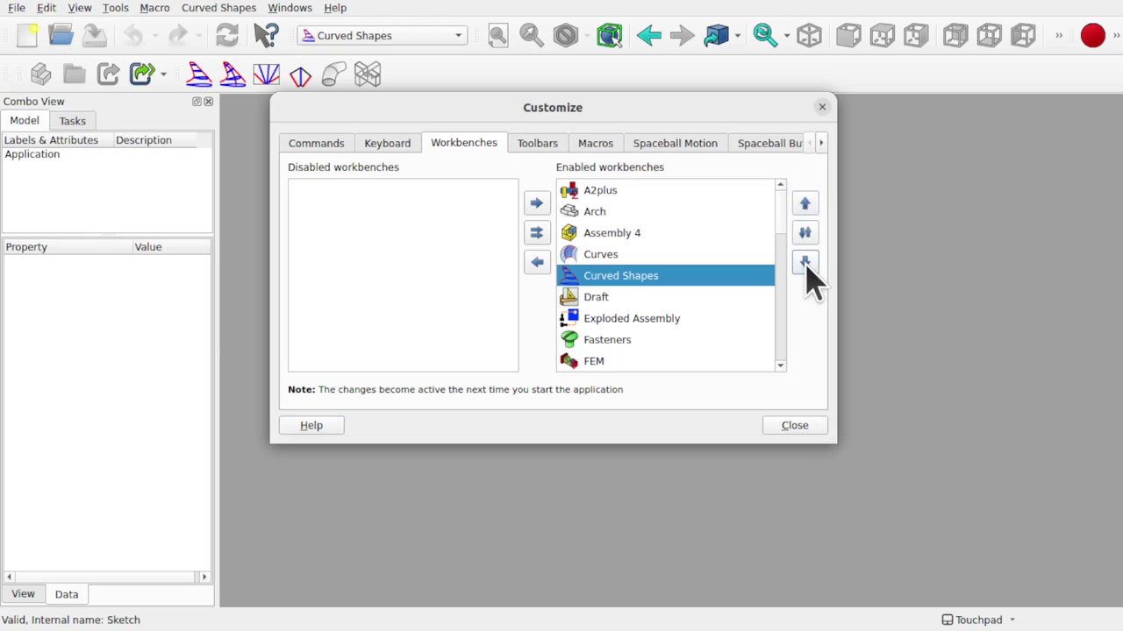
left_click(793, 426)
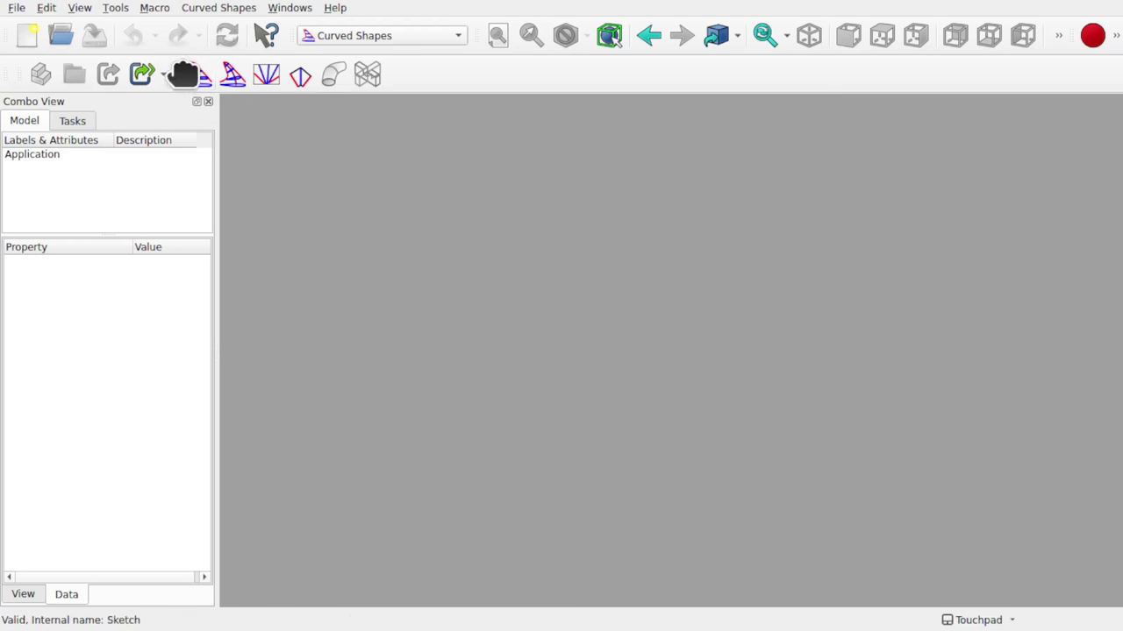
Create a new document and start a sketch on the XZ-Plane in the Sketcher workbench.
left_click(26, 41)
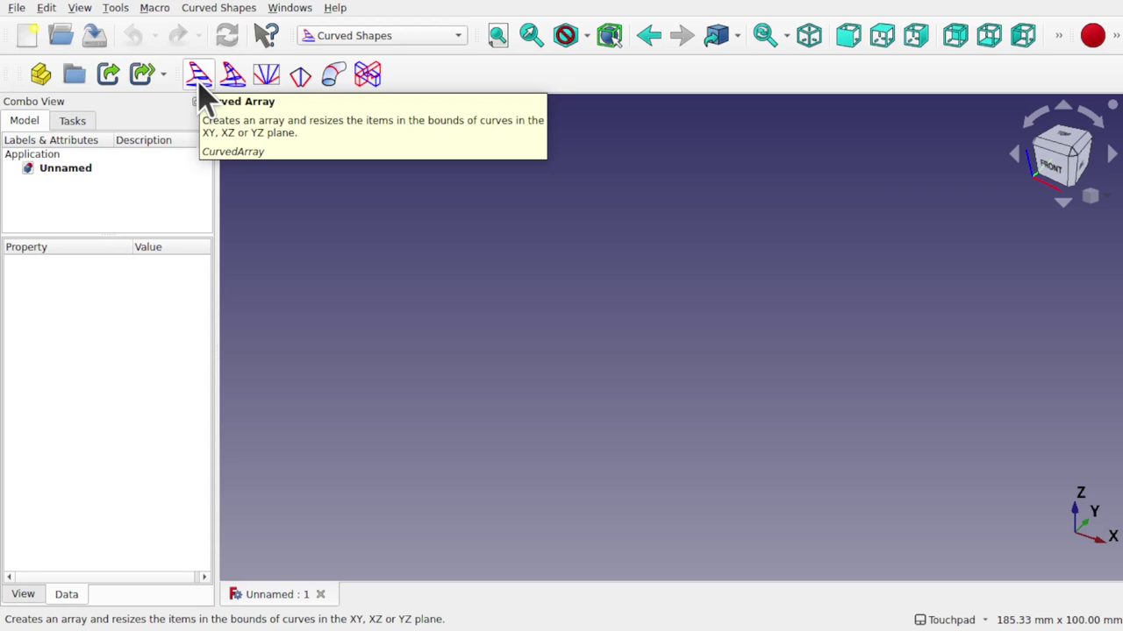
left_click(371, 35)
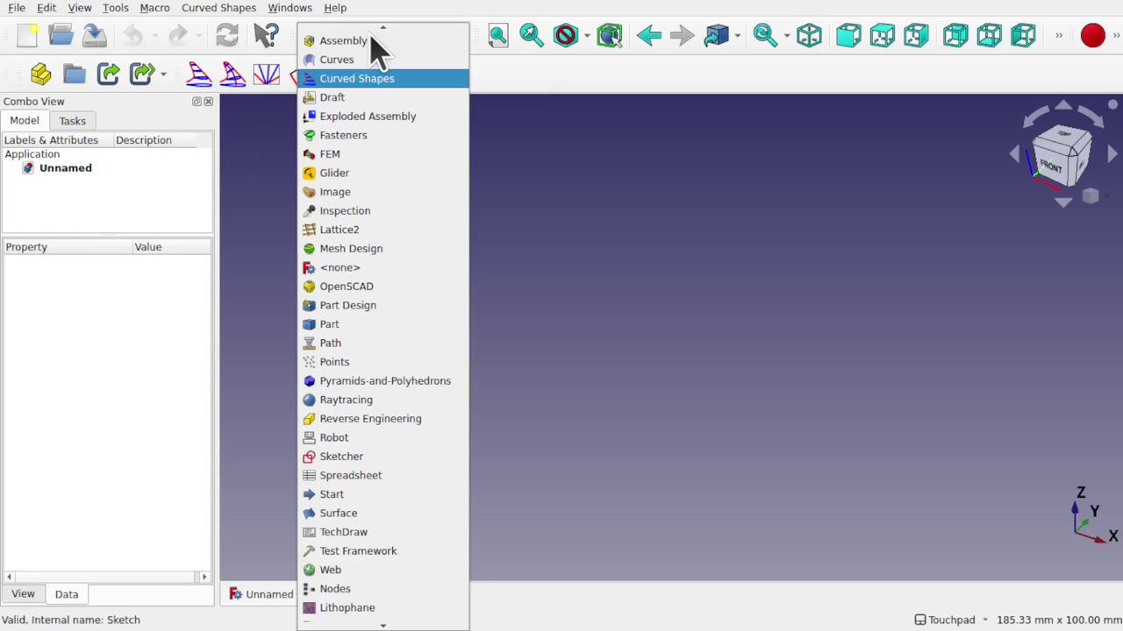
left_click(368, 457)
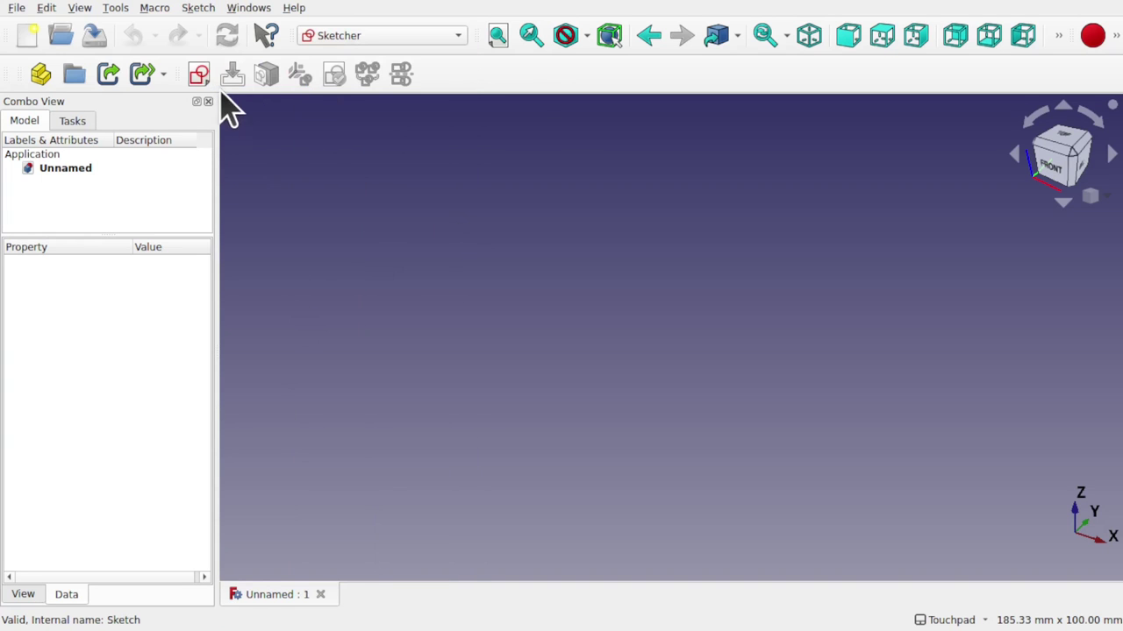
left_click(198, 76)
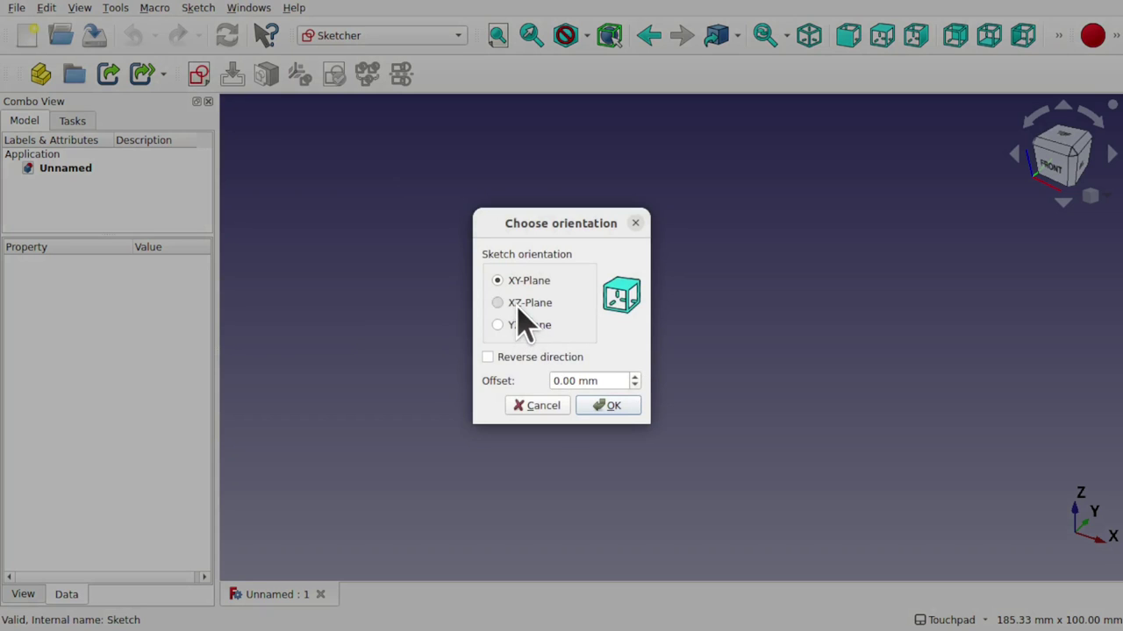
left_click(518, 307)
left_click(609, 407)
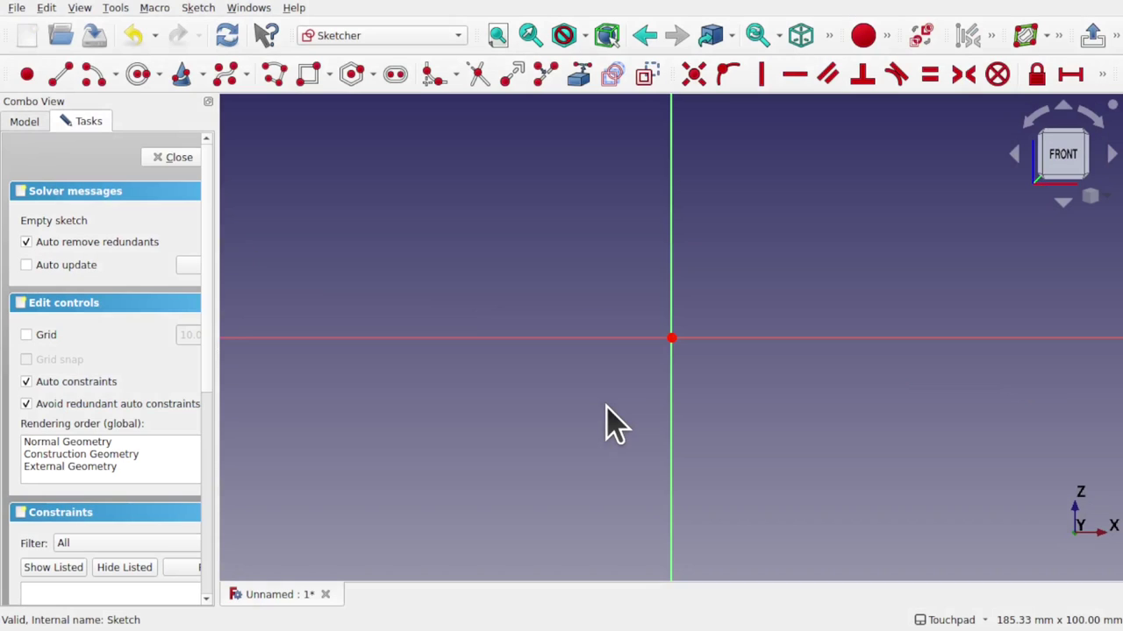
Draw a closed teardrop B-spline with its tip on the horizontal axis about 144 mm left of the origin and one control point at the origin.
middle_click_drag(802, 421, 693, 369, "shift")
scroll(693, 368, "down", 1)
scroll(693, 367, "down", 1)
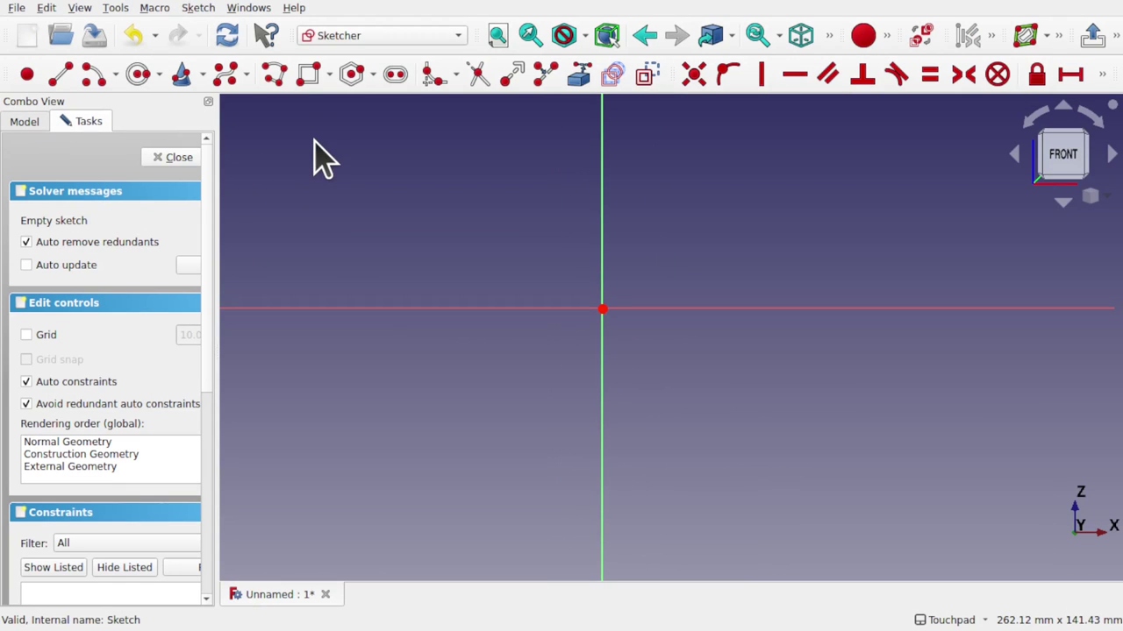
scroll(317, 155, "down", 2)
mouse_move(413, 186)
middle_mouse_down()
mouse_move(523, 190)
mouse_move(522, 220)
middle_mouse_up()
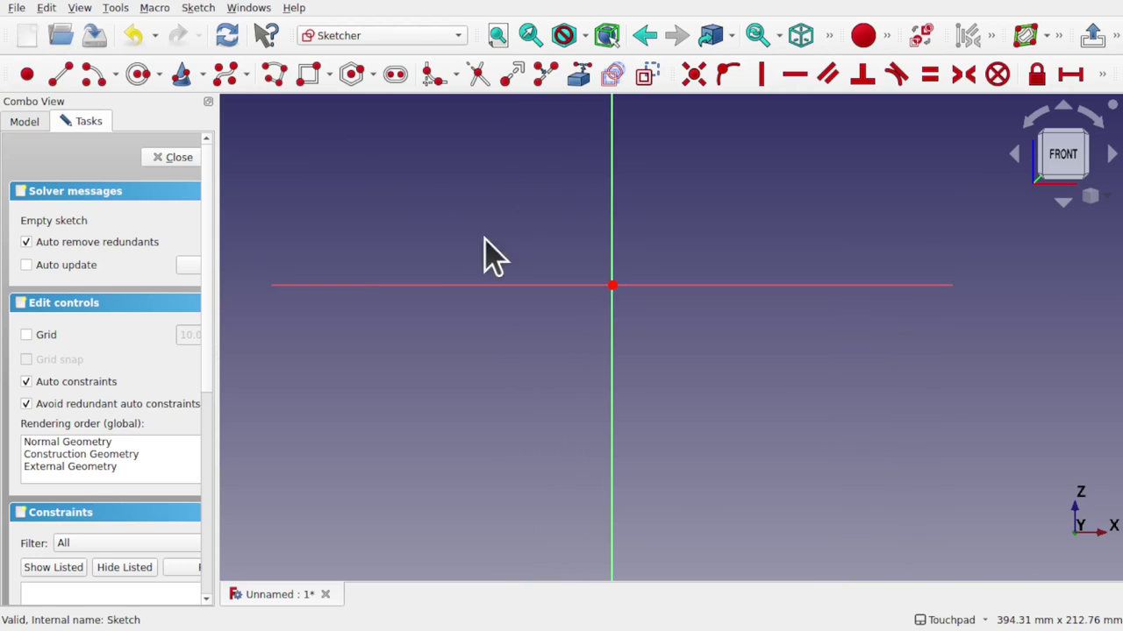
left_click(222, 76)
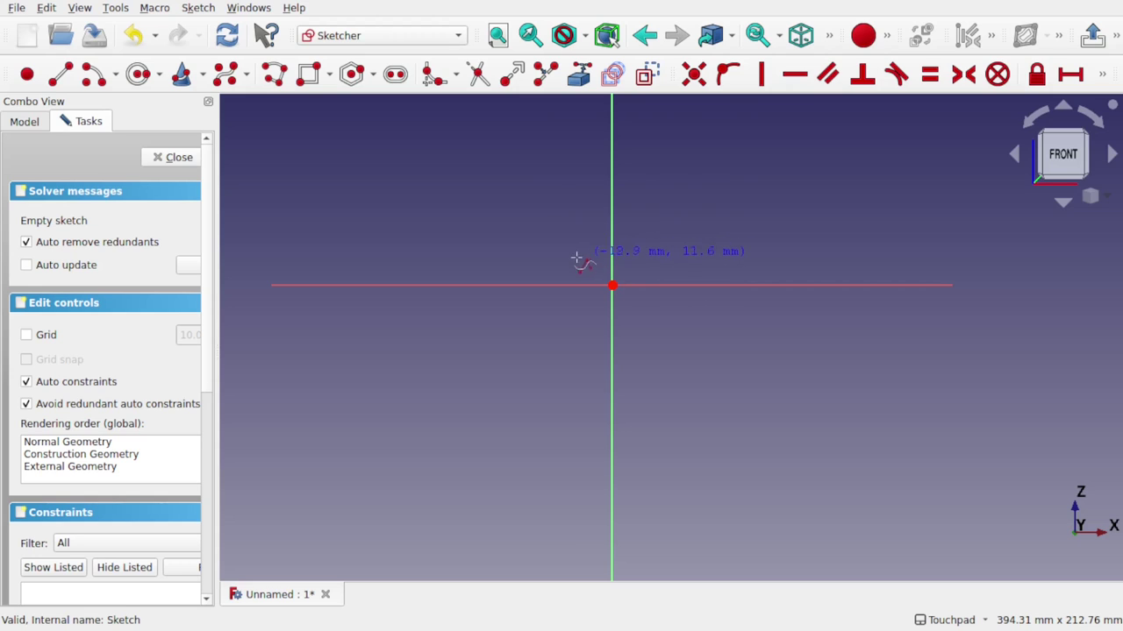
left_click(282, 285)
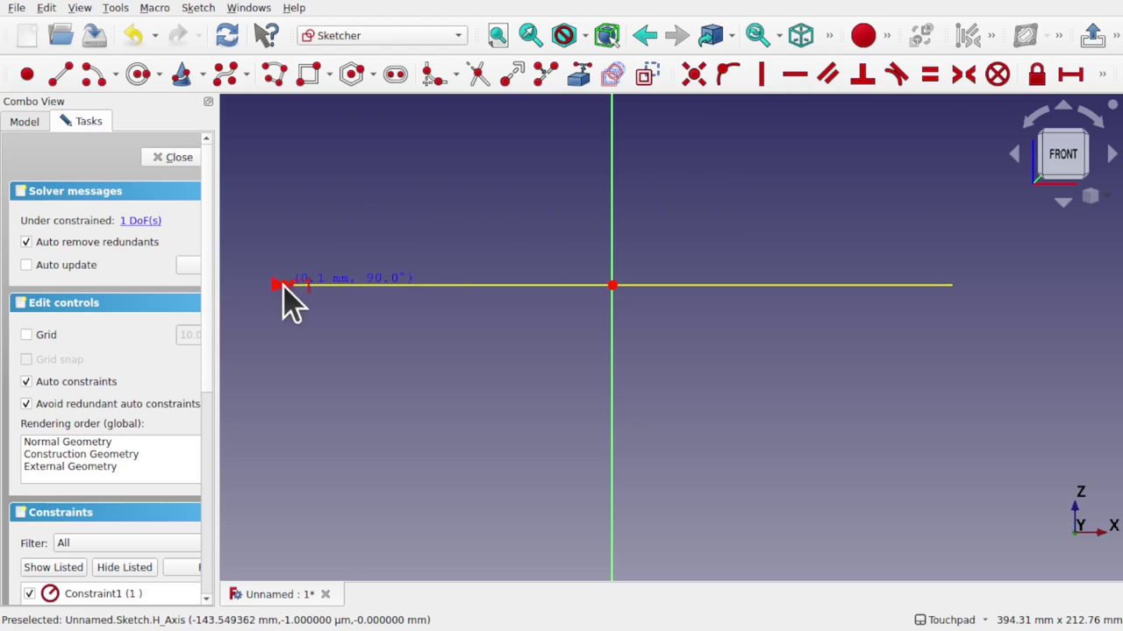
left_click(377, 257)
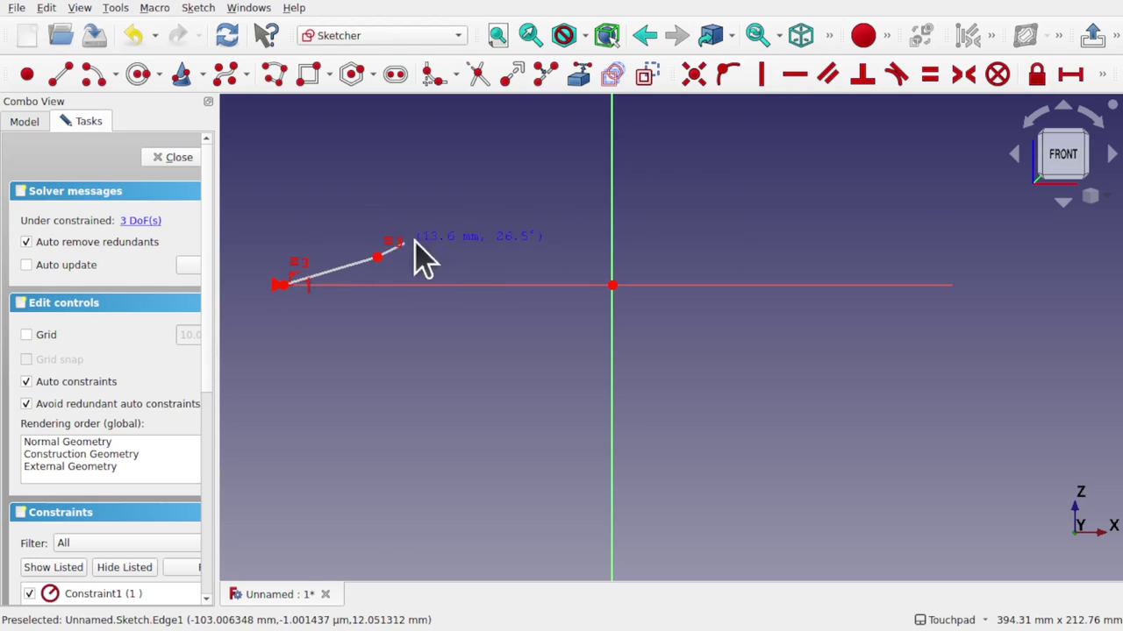
left_click(489, 236)
left_click(581, 235)
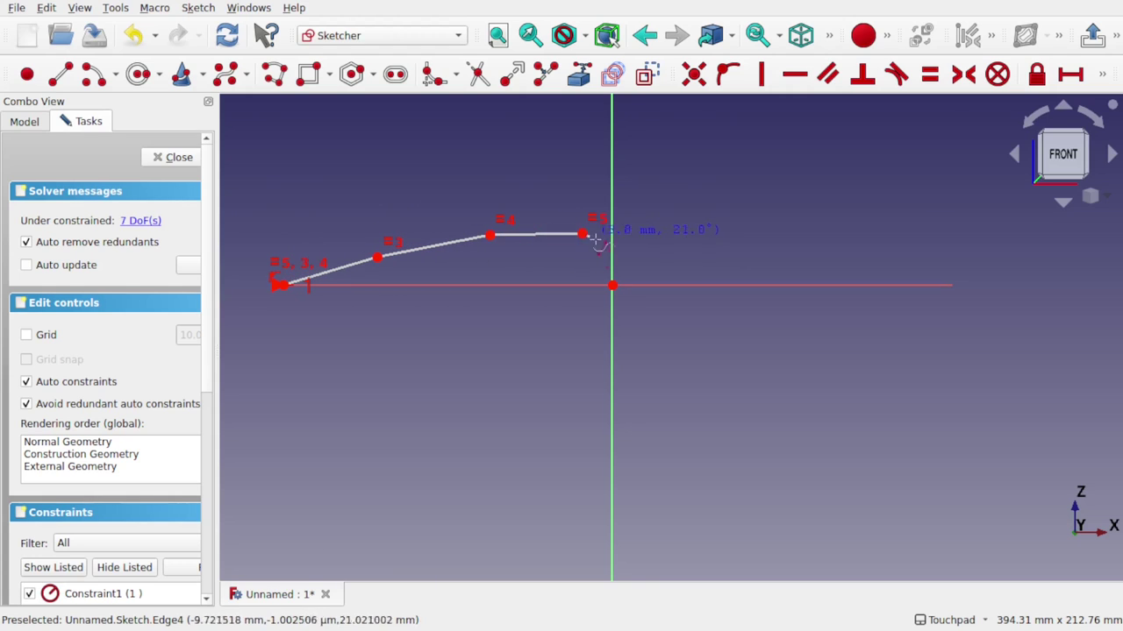
left_click(612, 285)
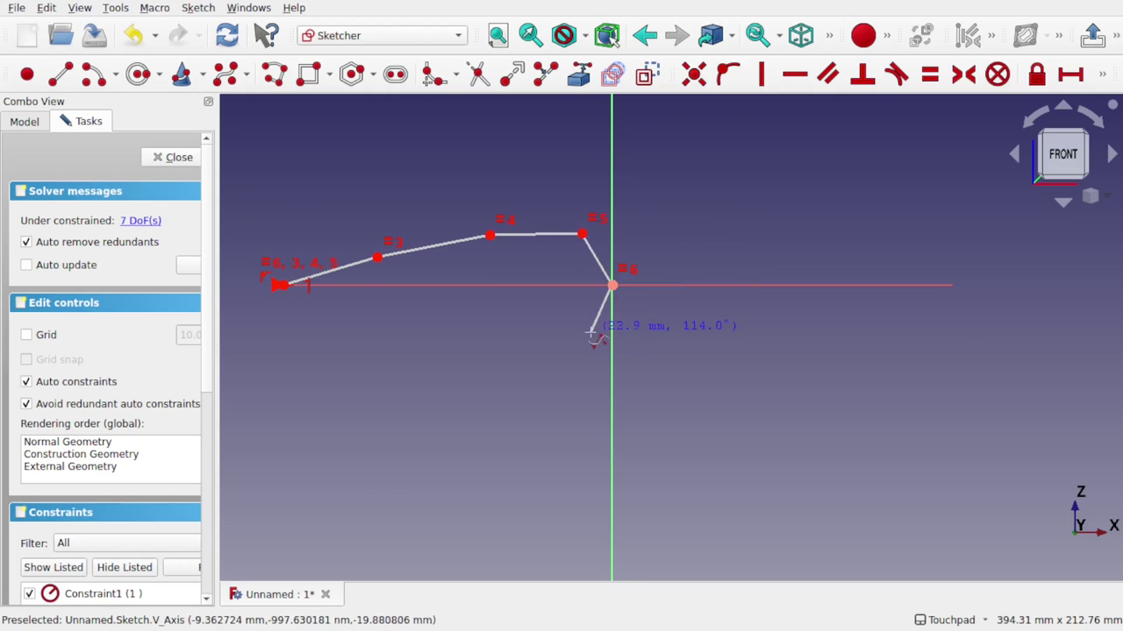
left_click(588, 347)
left_click(509, 361)
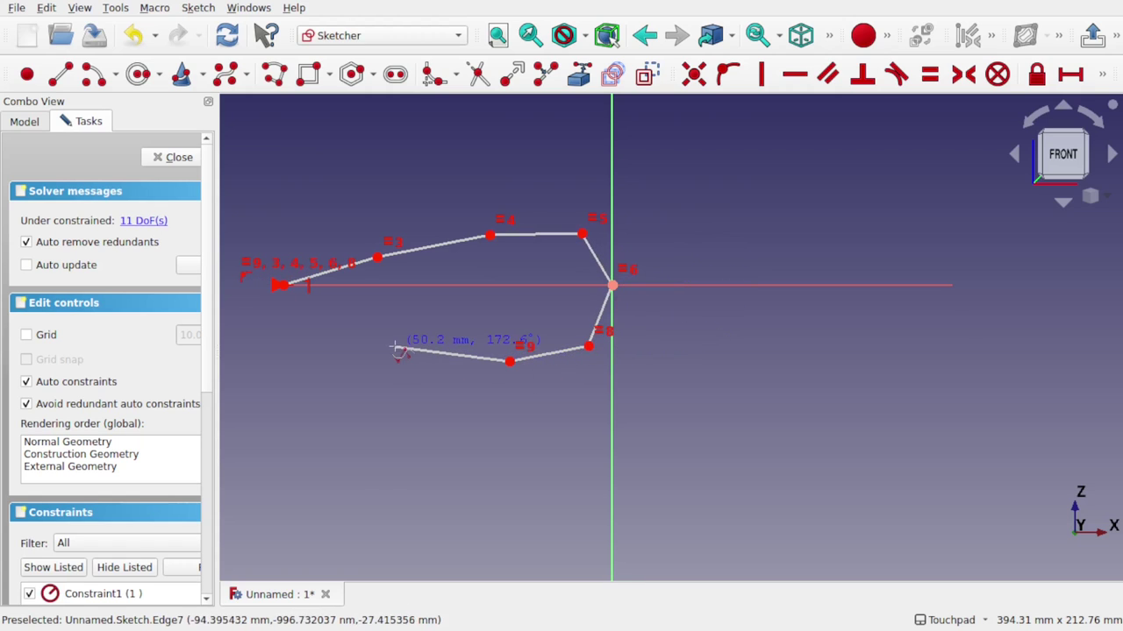
left_click(396, 347)
left_click(296, 318)
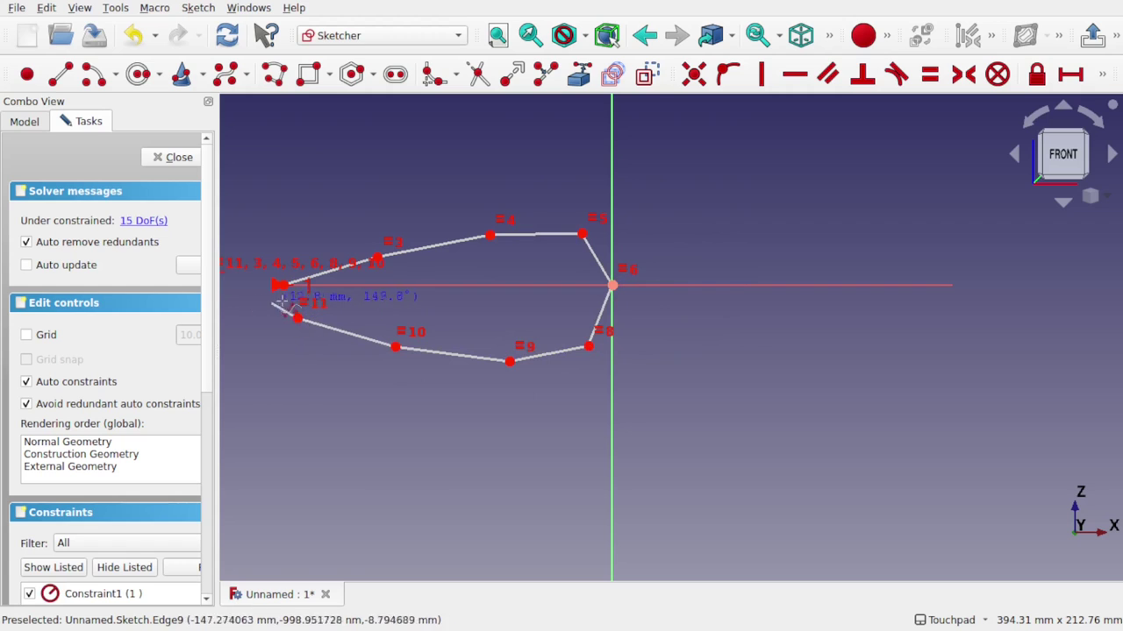
left_click(282, 286)
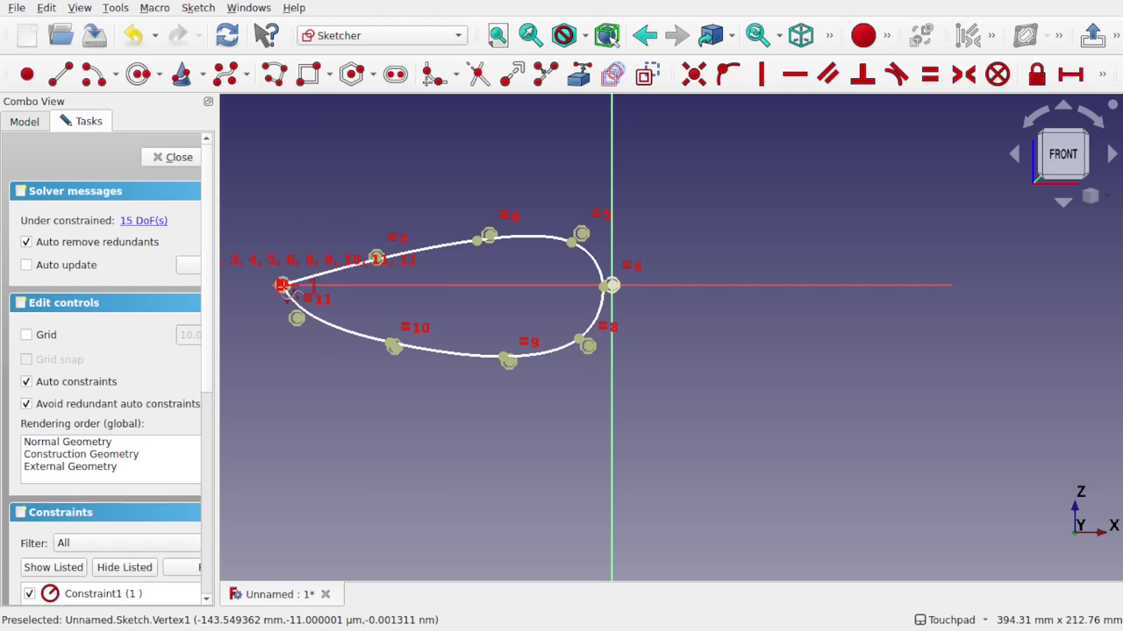
middle_click_drag(443, 291, 693, 296)
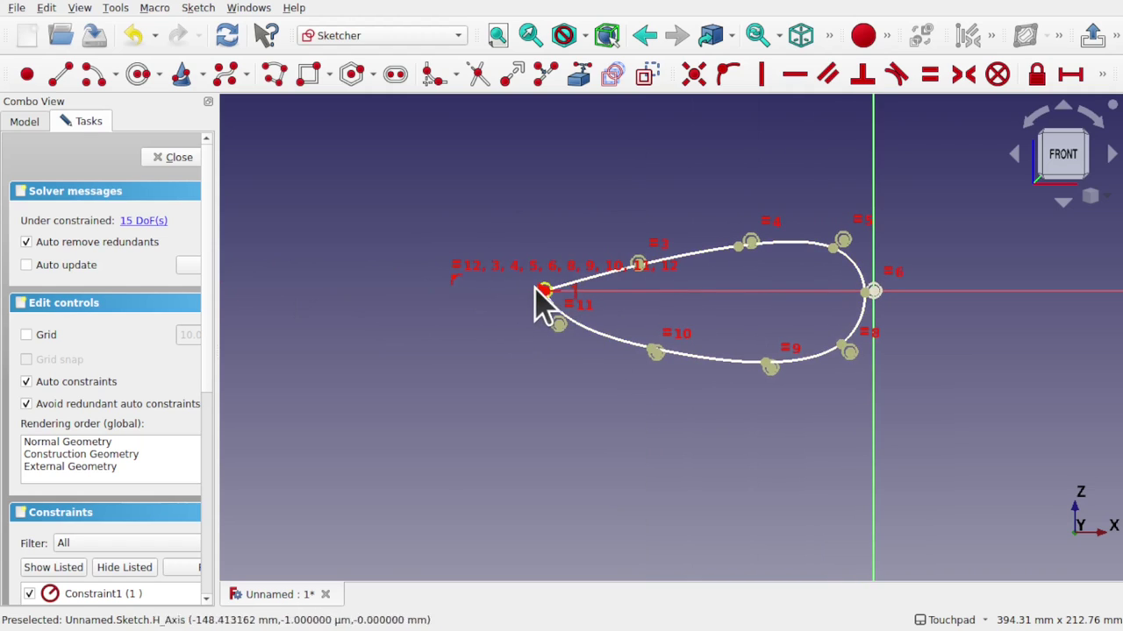
Stretch the profile's tip along the horizontal axis to about 252 mm left of the origin, flatten the upper and lower control points, and close the sketch.
left_click_drag(544, 292, 296, 290)
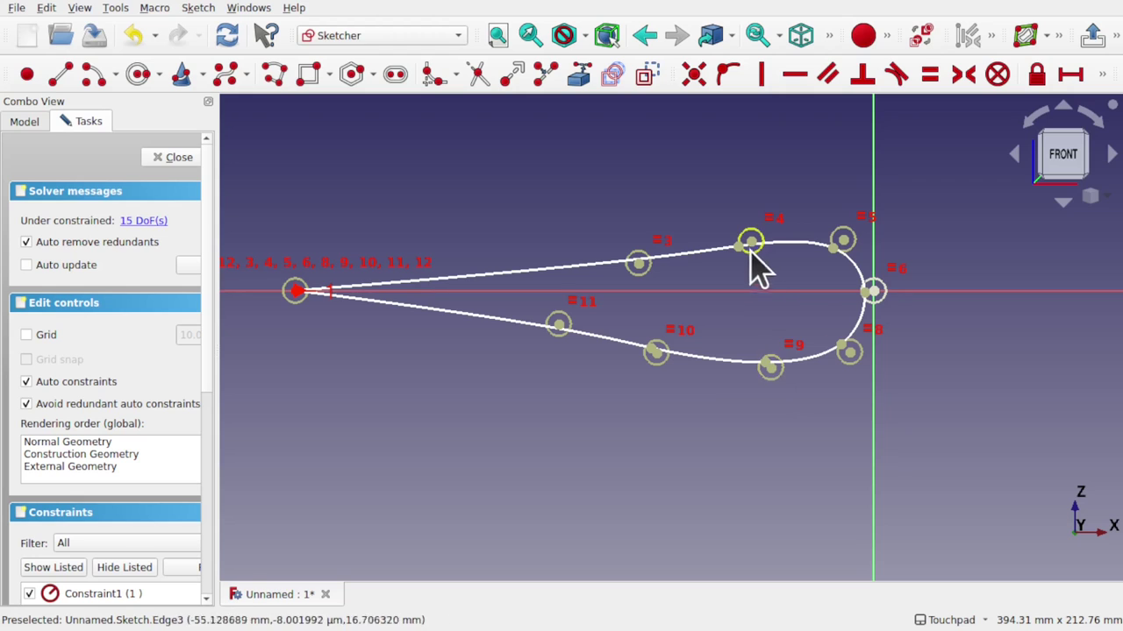
left_click_drag(770, 369, 771, 338)
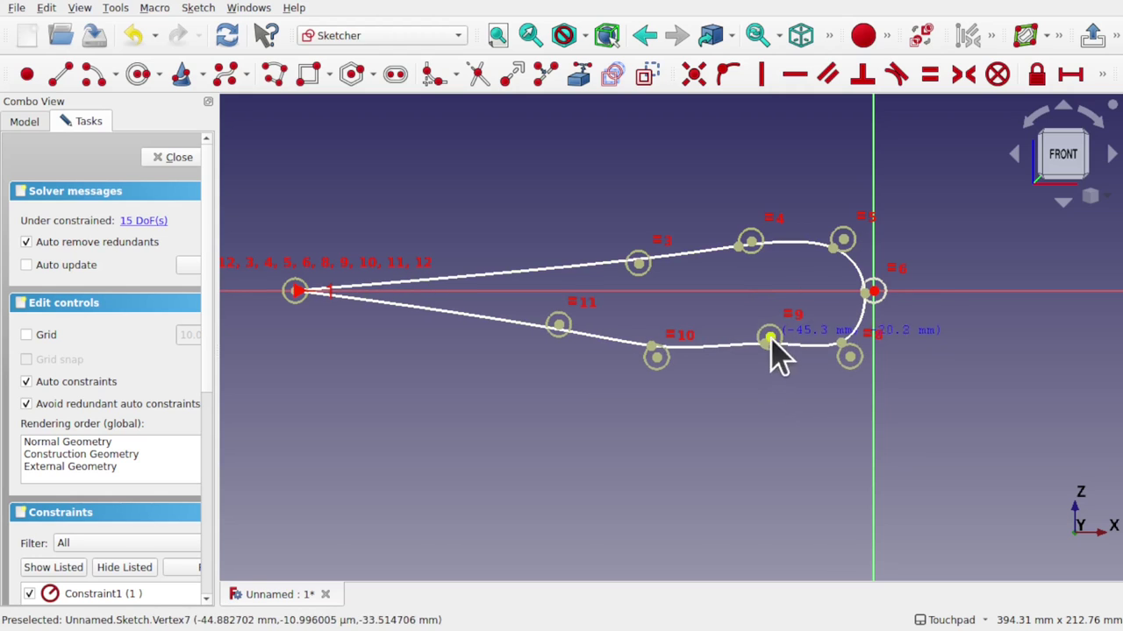
left_click_drag(849, 357, 842, 328)
left_click_drag(658, 360, 650, 332)
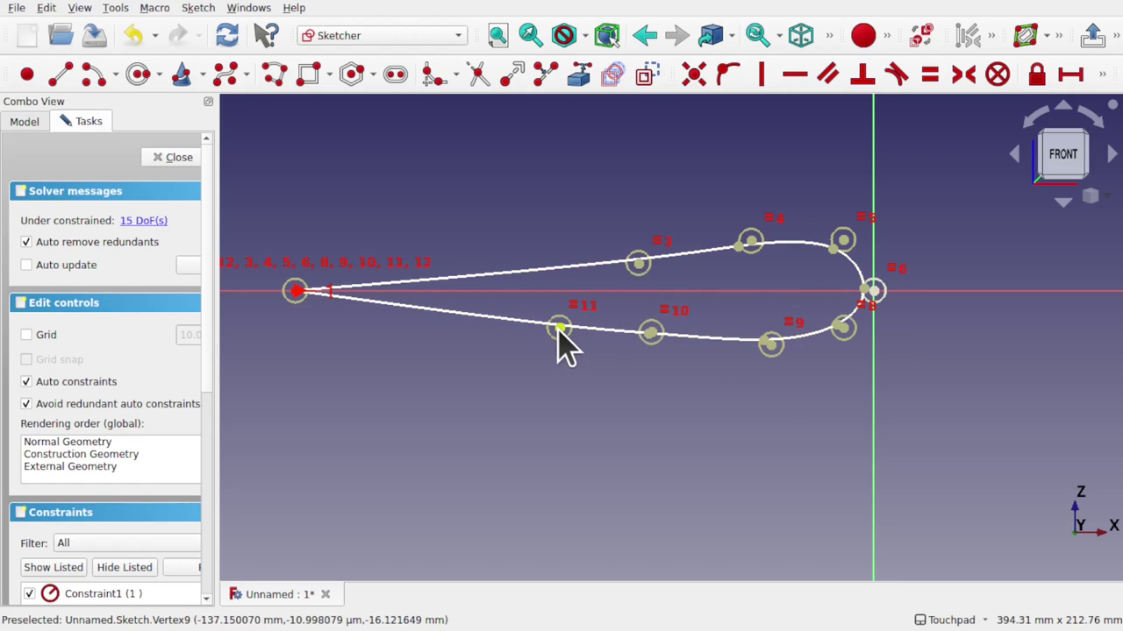
left_click_drag(559, 330, 509, 319)
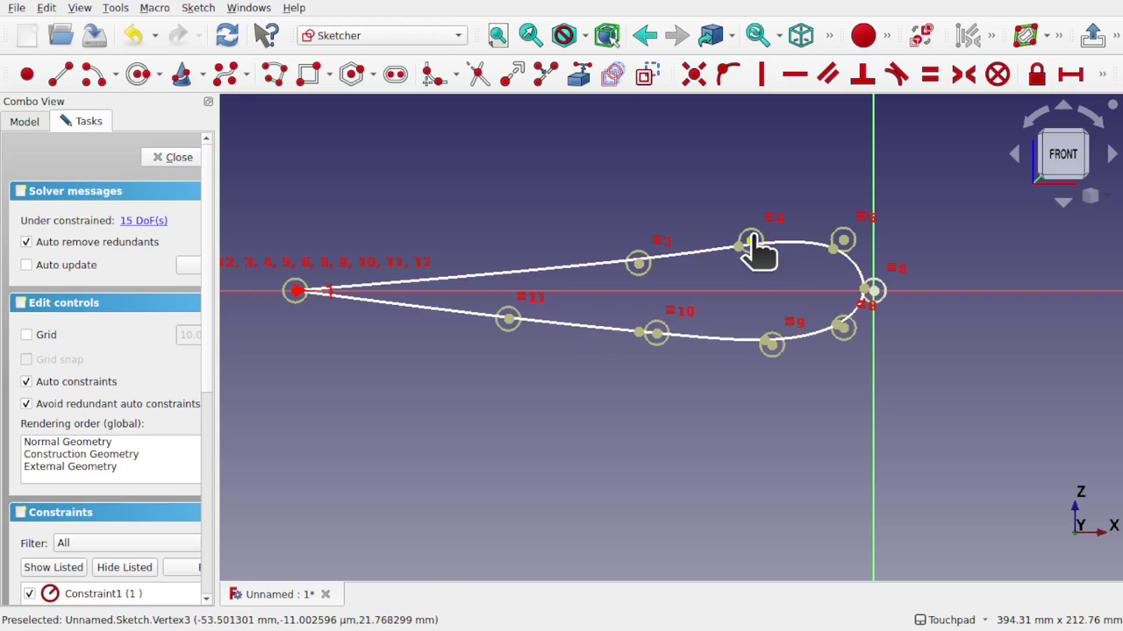
left_click_drag(751, 239, 756, 249)
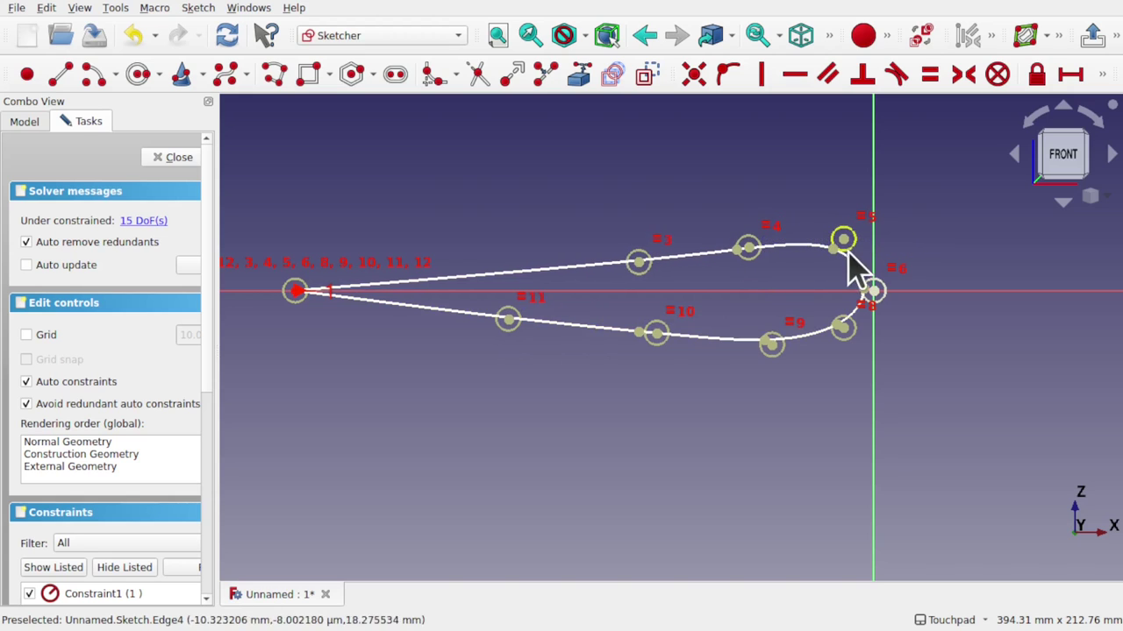
left_click_drag(844, 239, 840, 258)
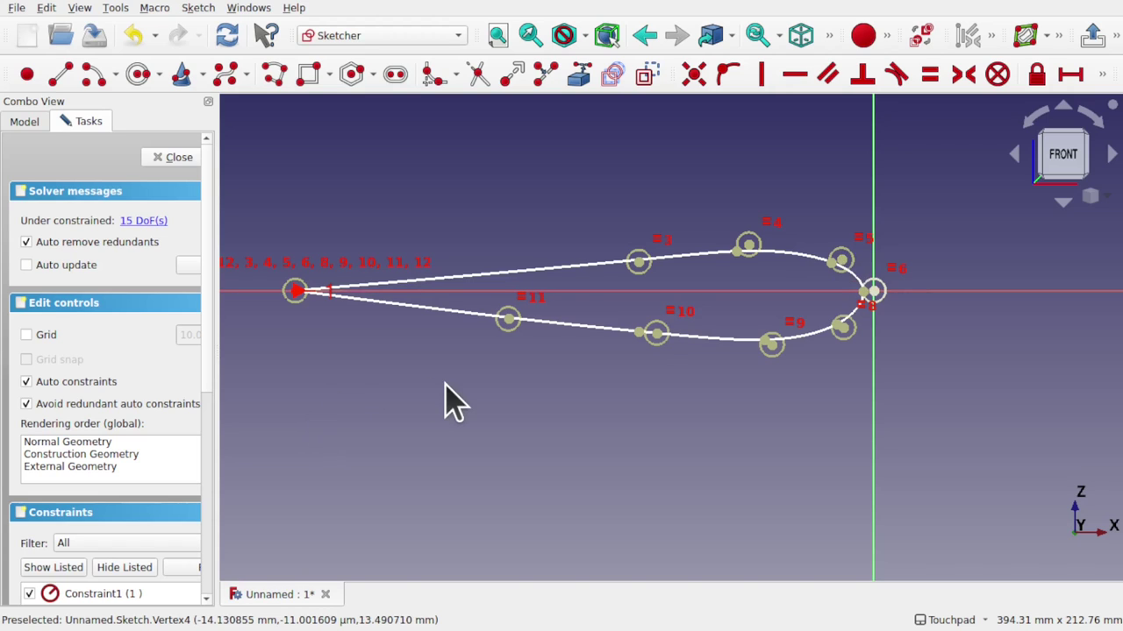
left_click(176, 158)
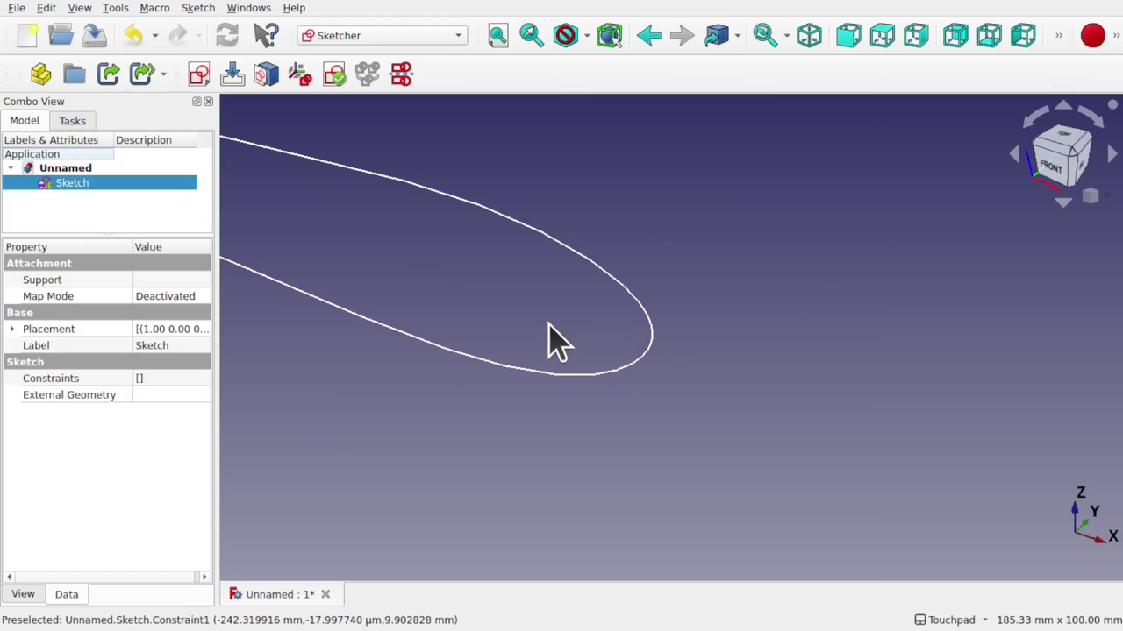
Turn on the axis cross to check the profile's rounded nose against the origin.
middle_click_drag(549, 324, 985, 422)
scroll(956, 407, "down", 2)
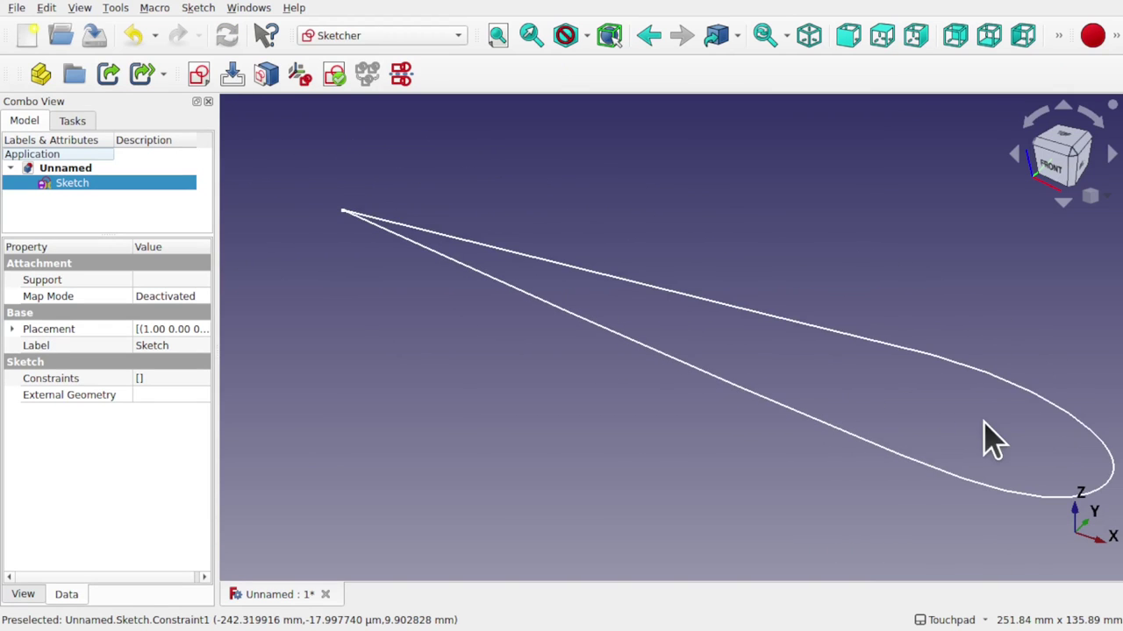
left_click(342, 212)
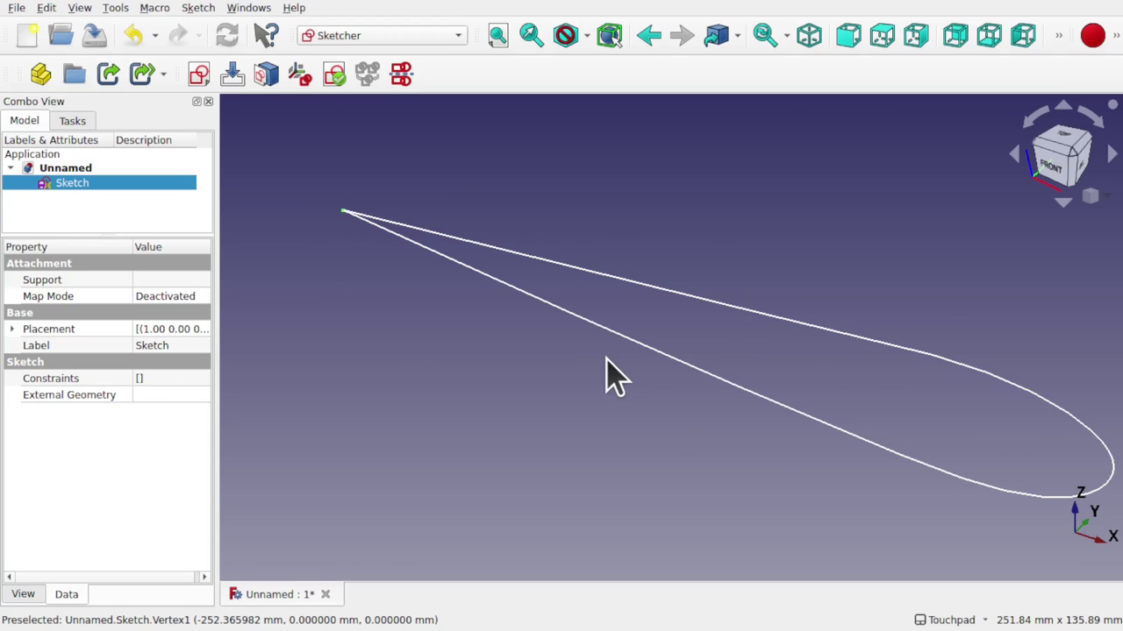
middle_click_drag(606, 358, 511, 330, "shift")
scroll(512, 331, "down", 2)
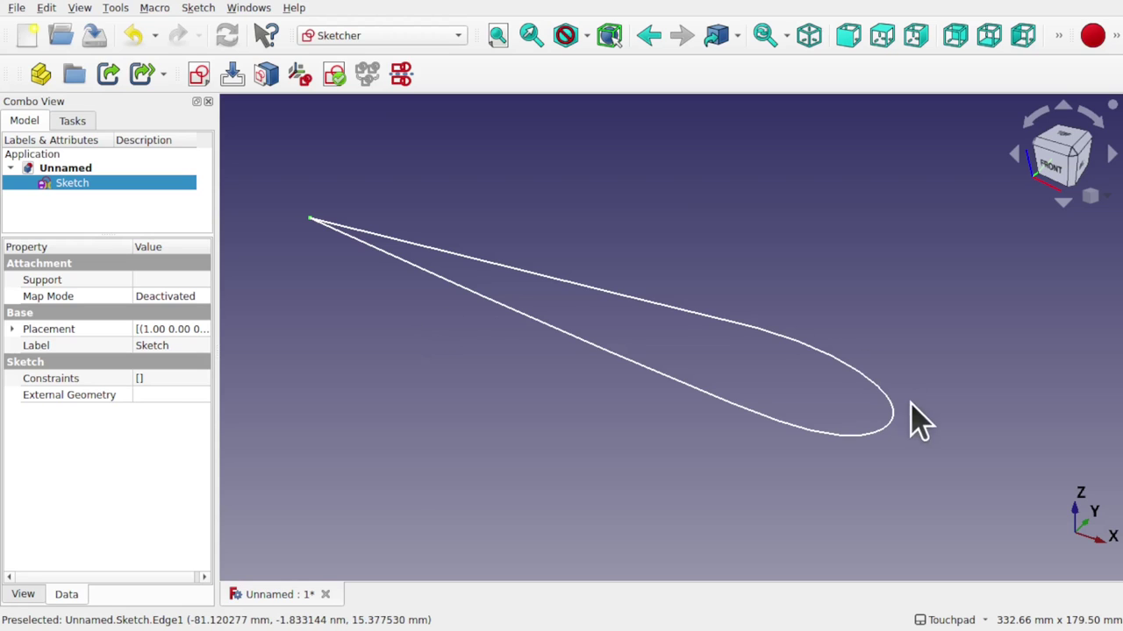
left_click(80, 9)
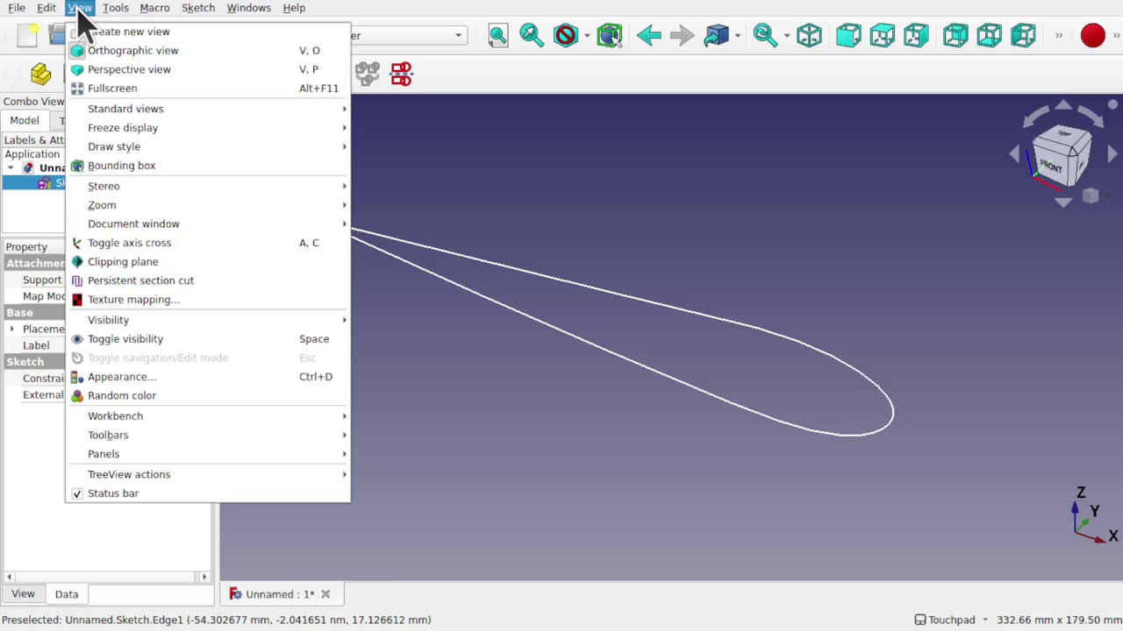
left_click(169, 244)
mouse_move(917, 419)
left_mouse_down("shift")
mouse_move(907, 421)
mouse_move(962, 349)
mouse_move(957, 406)
mouse_move(817, 354)
mouse_move(834, 353)
mouse_move(830, 365)
left_mouse_up("shift")
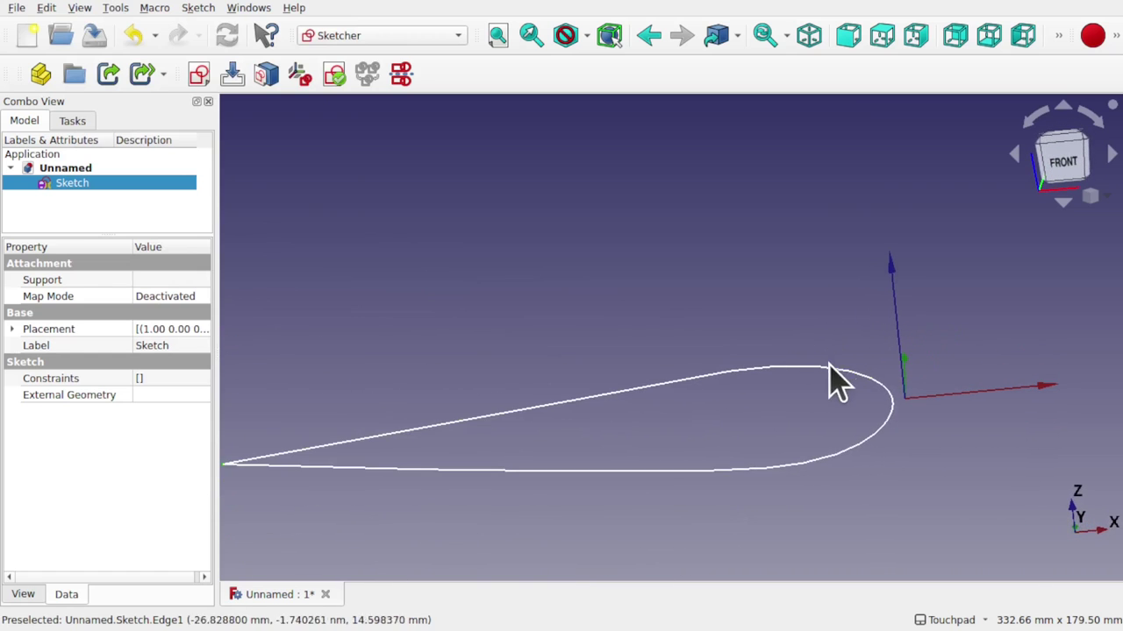
Reopen the profile sketch, make the B-spline's nose knot coincident with the origin, round the nose using the control point above it, and close the sketch.
double_click(70, 184)
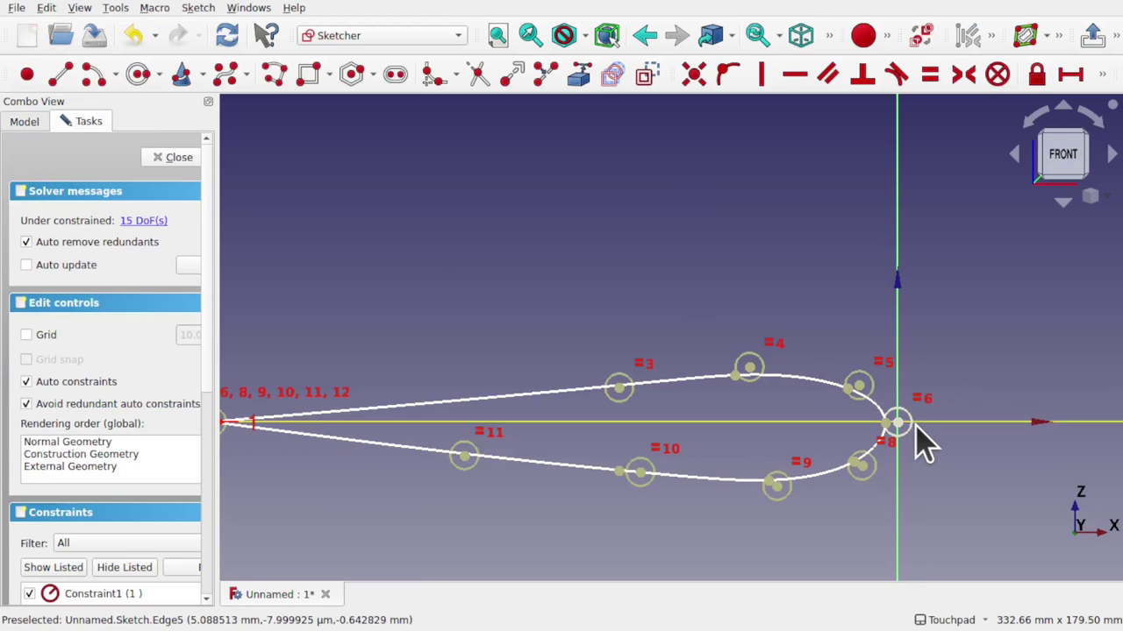
scroll(917, 444, "up", 5)
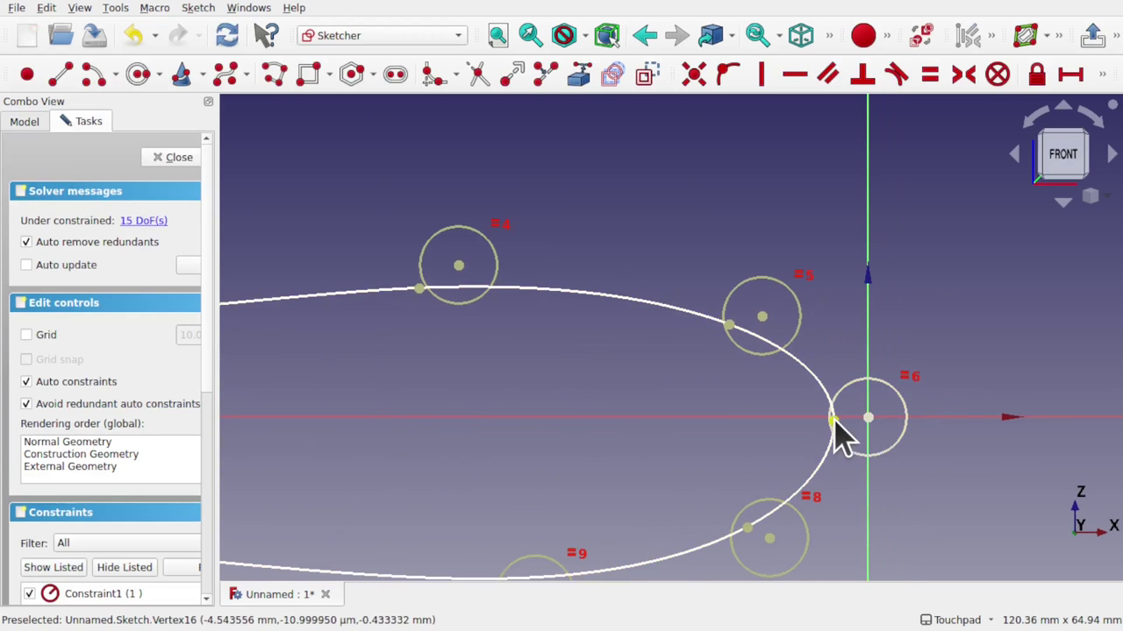
left_click_drag(834, 421, 865, 419)
left_click(857, 421)
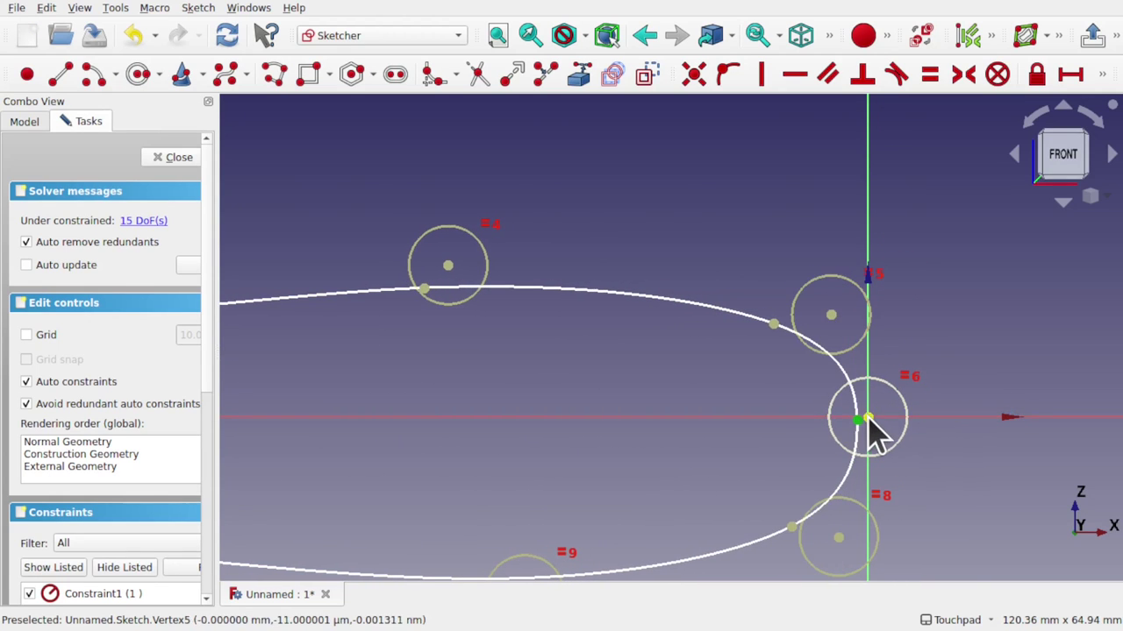
left_click(691, 81)
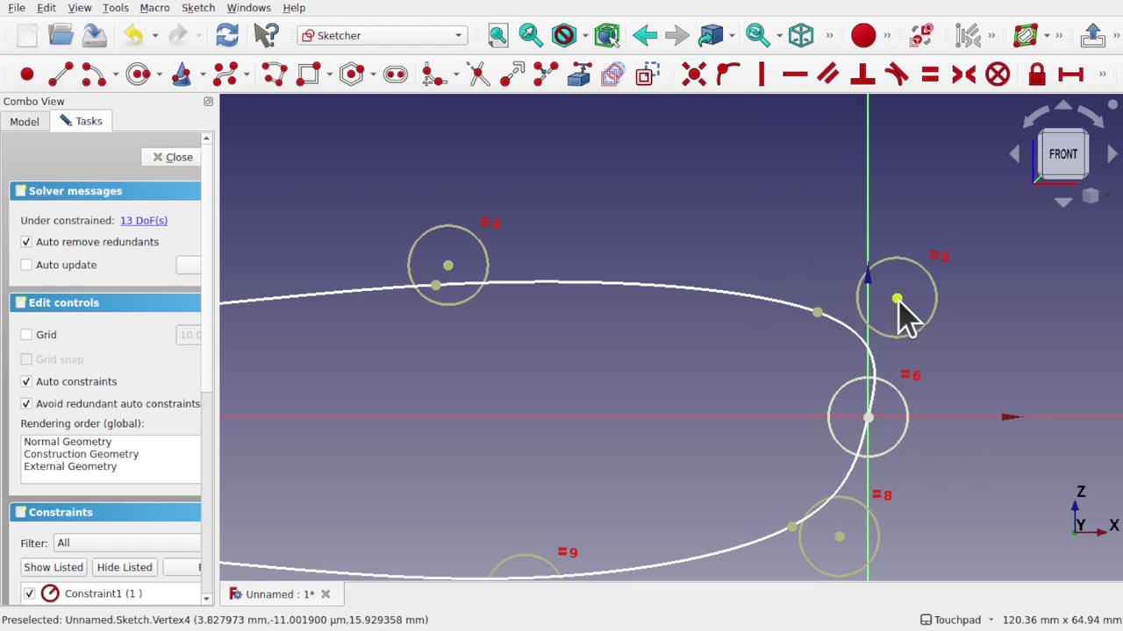
left_click_drag(896, 298, 860, 340)
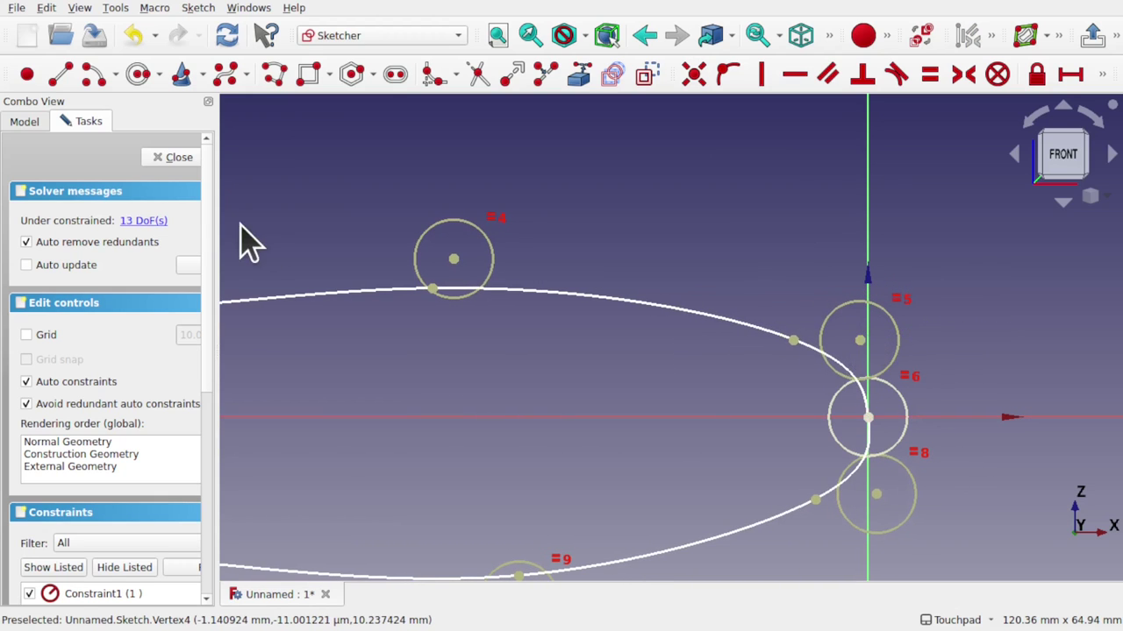
left_click(166, 160)
Create a new sketch on the XY-Plane with a 0.00 mm offset and nothing selected.
mouse_move(1085, 466)
left_mouse_down("shift")
mouse_move(899, 483)
mouse_move(908, 481)
left_mouse_up("shift")
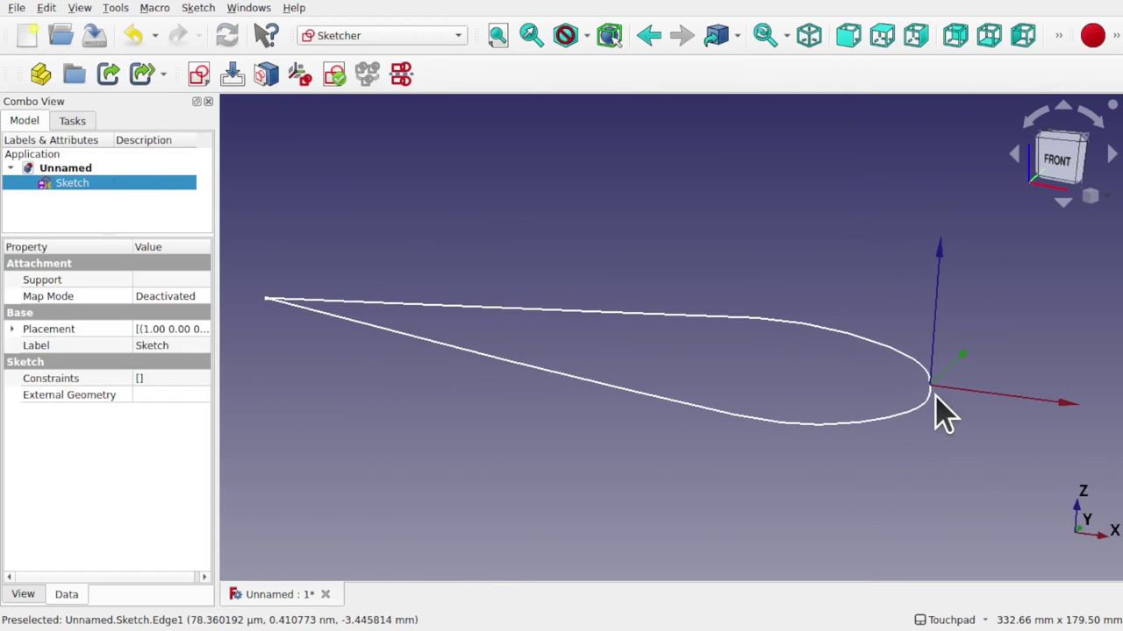
scroll(641, 424, "down", 3)
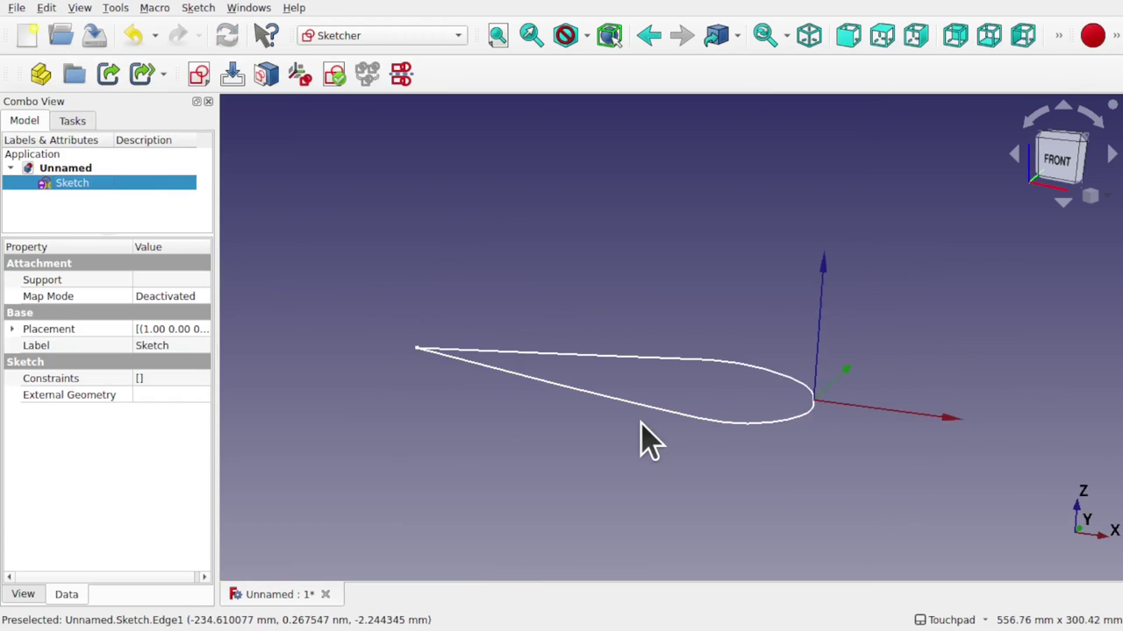
left_click_drag(640, 424, 643, 476, "alt")
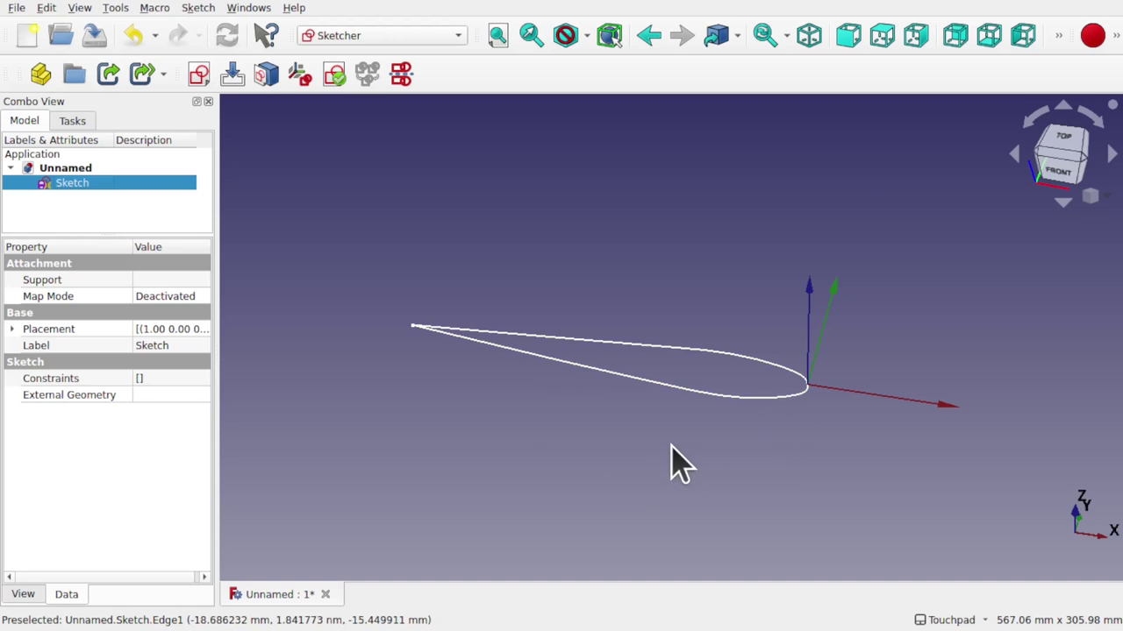
scroll(656, 437, "down", 2)
left_click_drag(656, 436, 663, 475, "alt")
left_click(1055, 150)
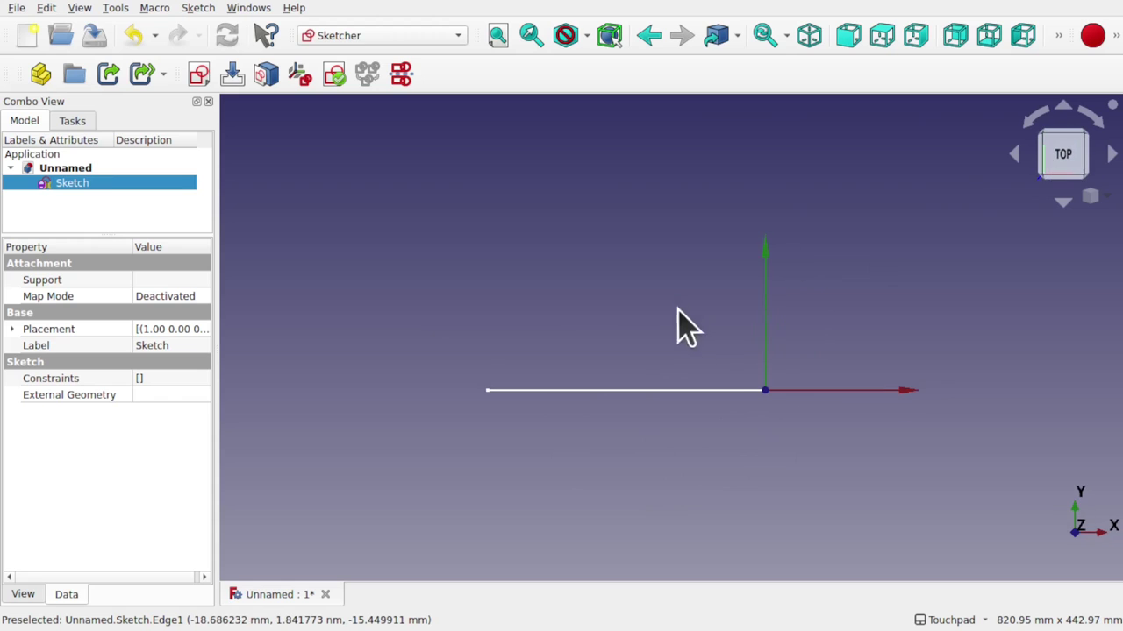
left_click_drag(685, 323, 689, 215, "shift")
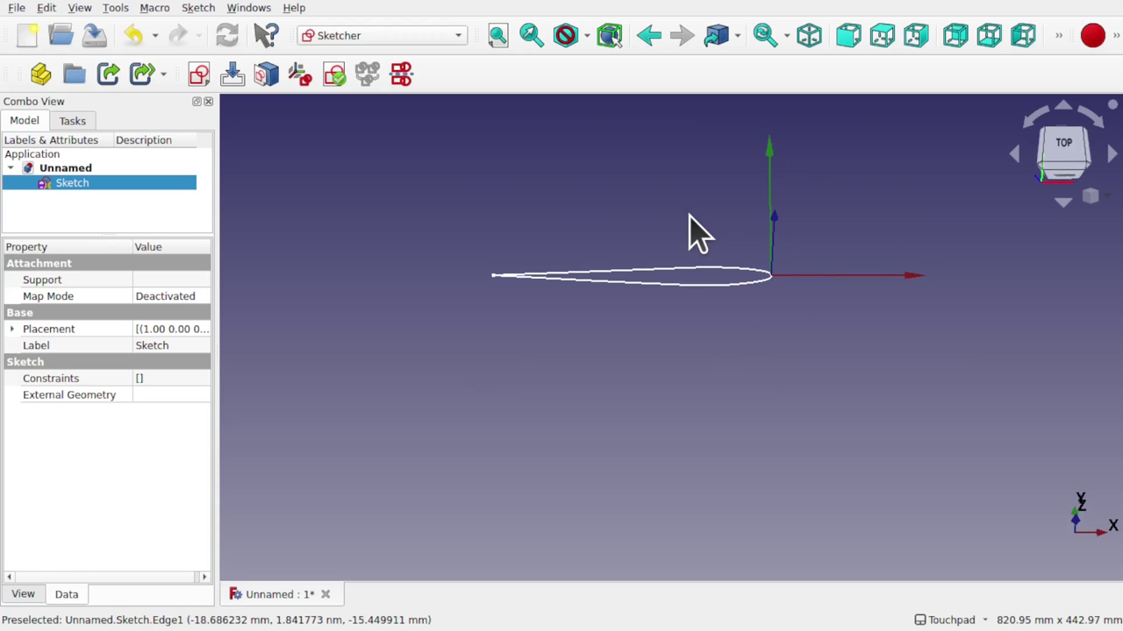
left_click(366, 239)
left_click(198, 77)
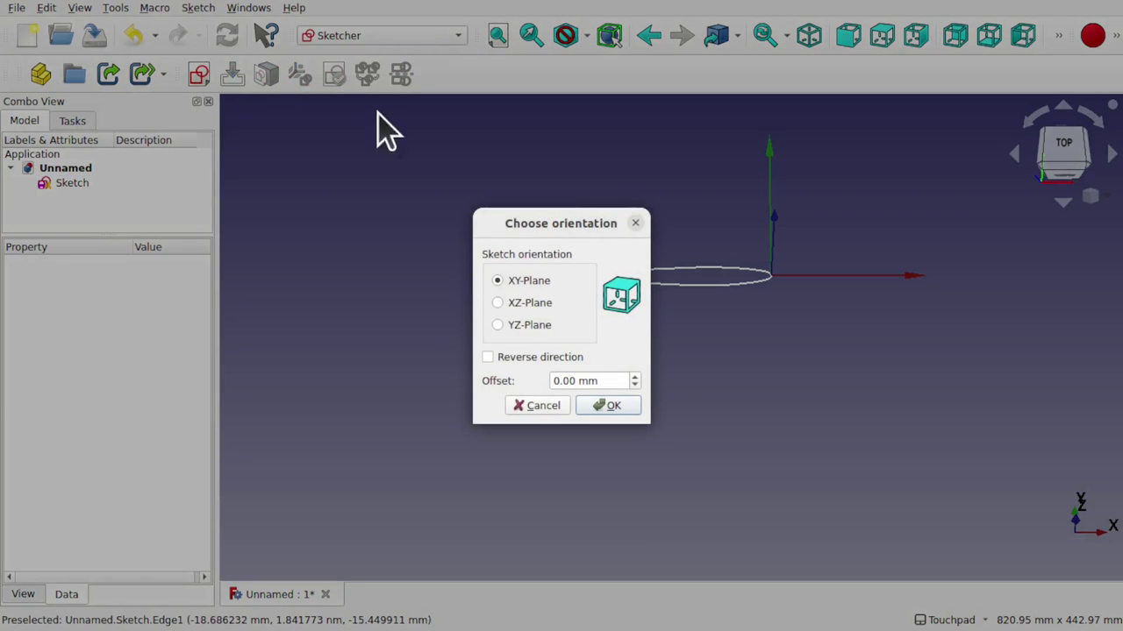
left_click(600, 406)
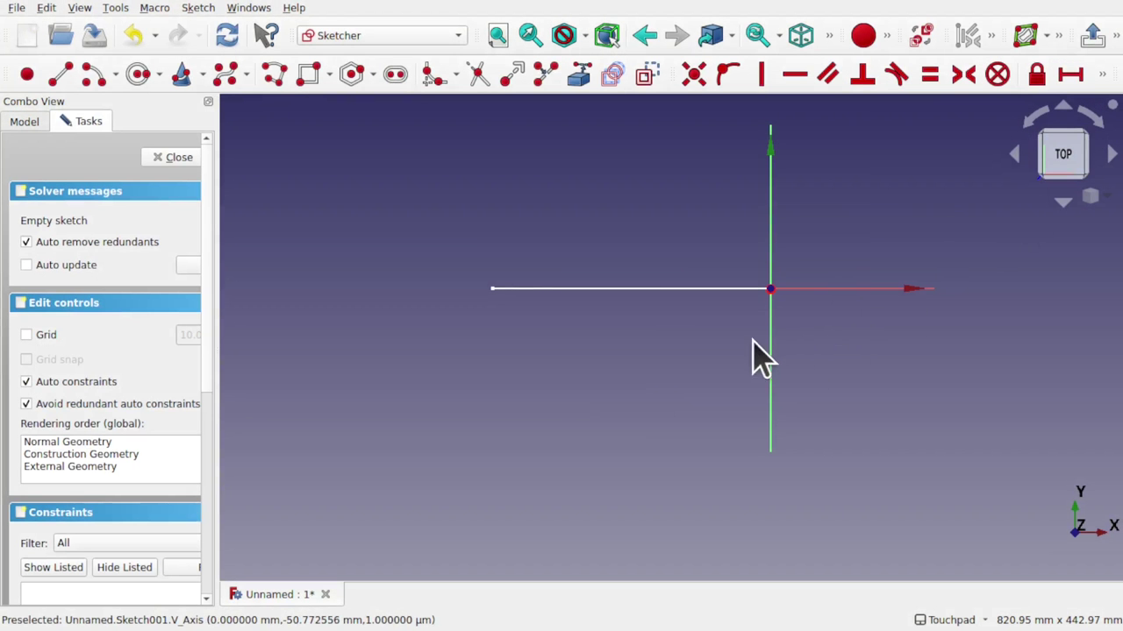
Link the tip vertex of the teardrop profile into the new sketch as external geometry.
left_click_drag(755, 340, 762, 310, "alt")
scroll(794, 305, "up", 1)
scroll(787, 312, "up", 5)
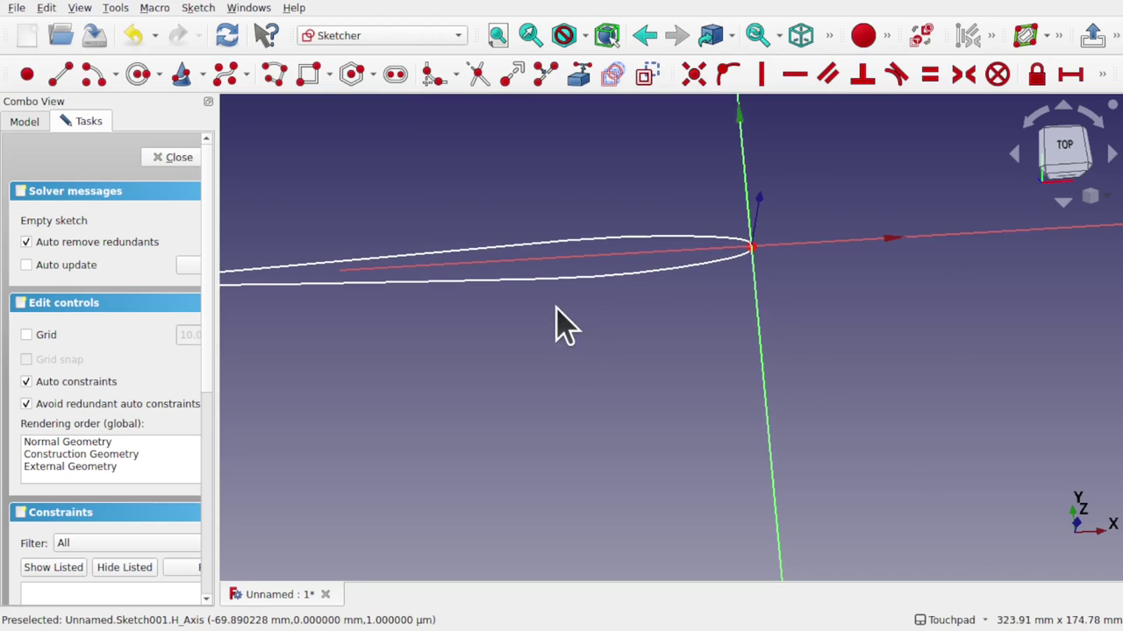
scroll(579, 334, "down", 3)
middle_click_drag(585, 338, 787, 336)
scroll(491, 336, "up", 5)
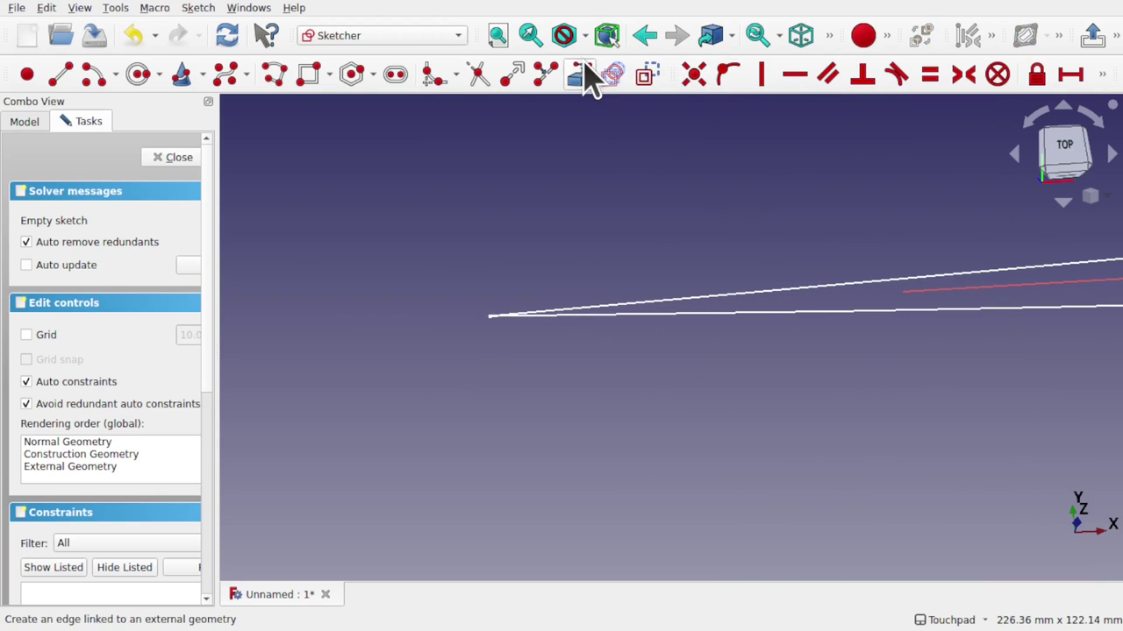
left_click(611, 76)
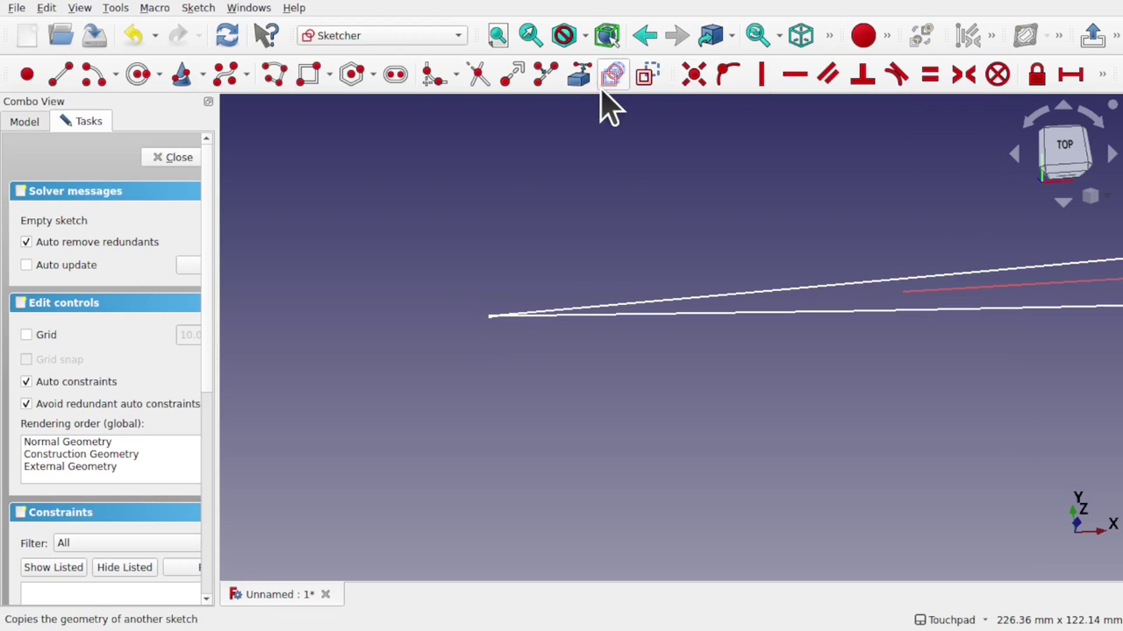
middle_click_drag(643, 242, 667, 208)
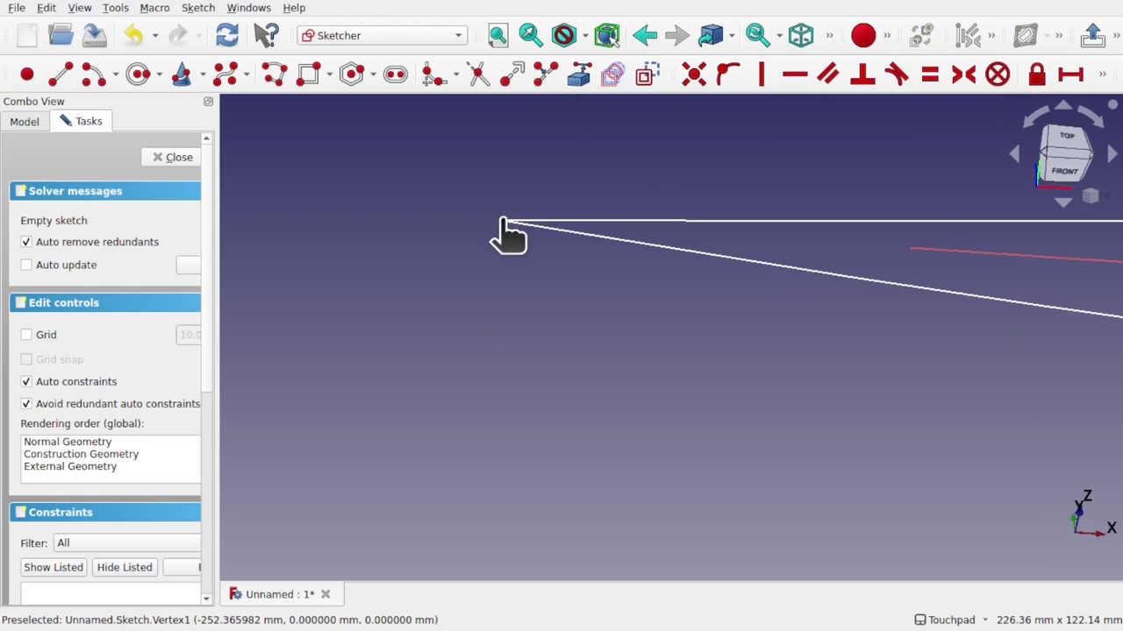
left_click(503, 221)
Draw an open B-spline from the origin through eight control points on the negative Y side, ending on the linked profile tip vertex.
scroll(661, 275, "down", 7)
mouse_move(817, 309)
middle_mouse_down()
mouse_move(674, 332)
mouse_move(651, 376)
mouse_move(692, 251)
mouse_move(659, 353)
mouse_move(667, 362)
middle_mouse_up()
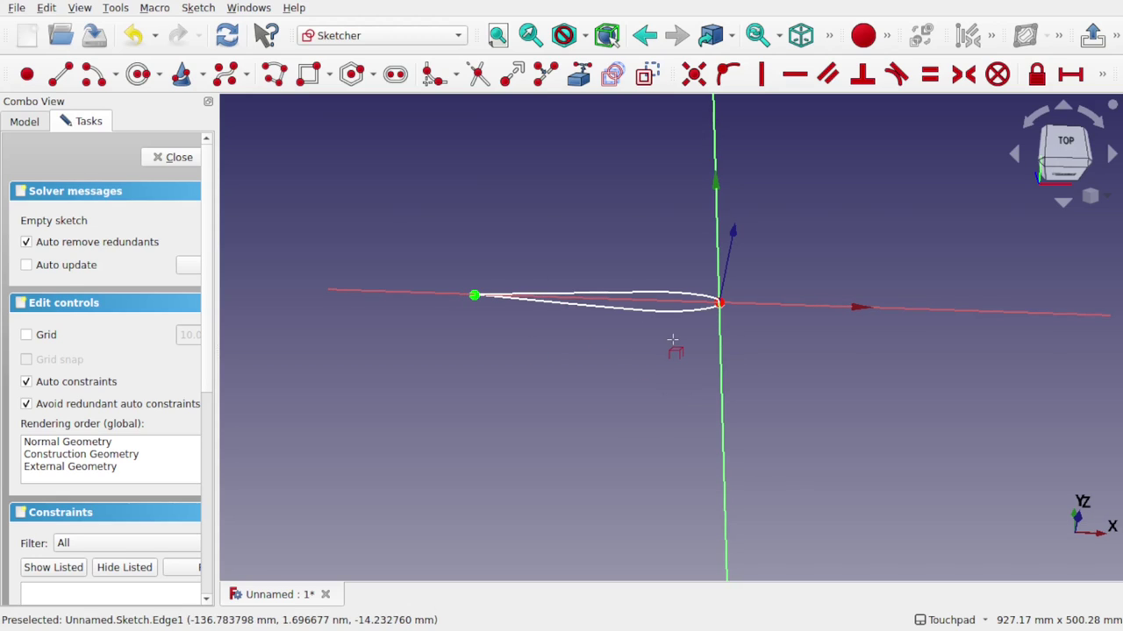
left_click_drag(680, 343, 668, 285, "alt")
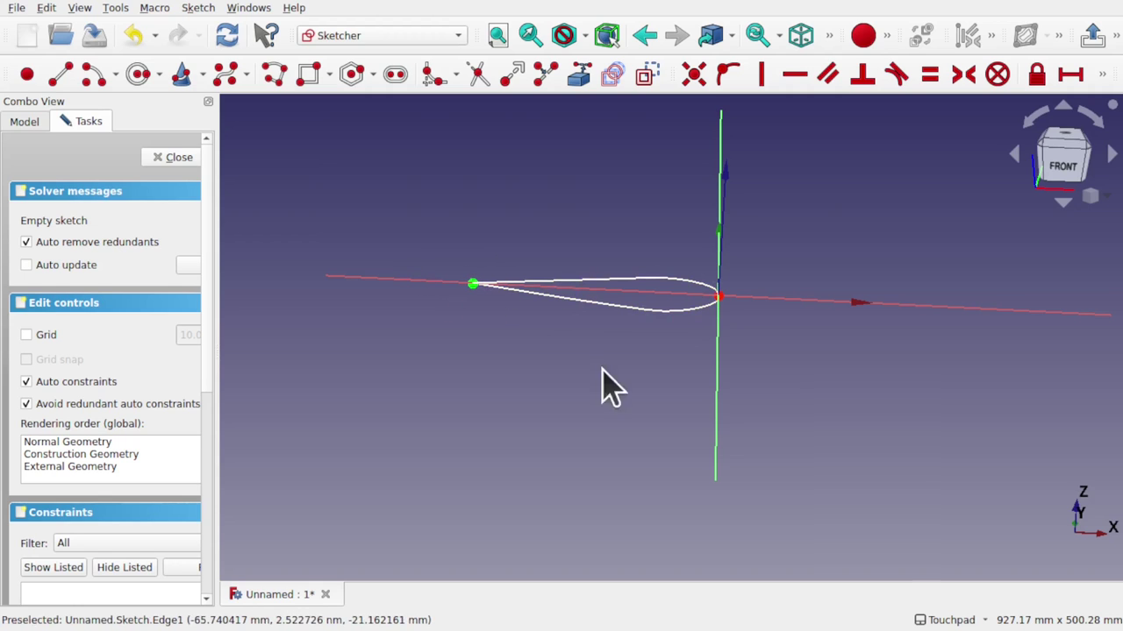
middle_click_drag(602, 371, 466, 371)
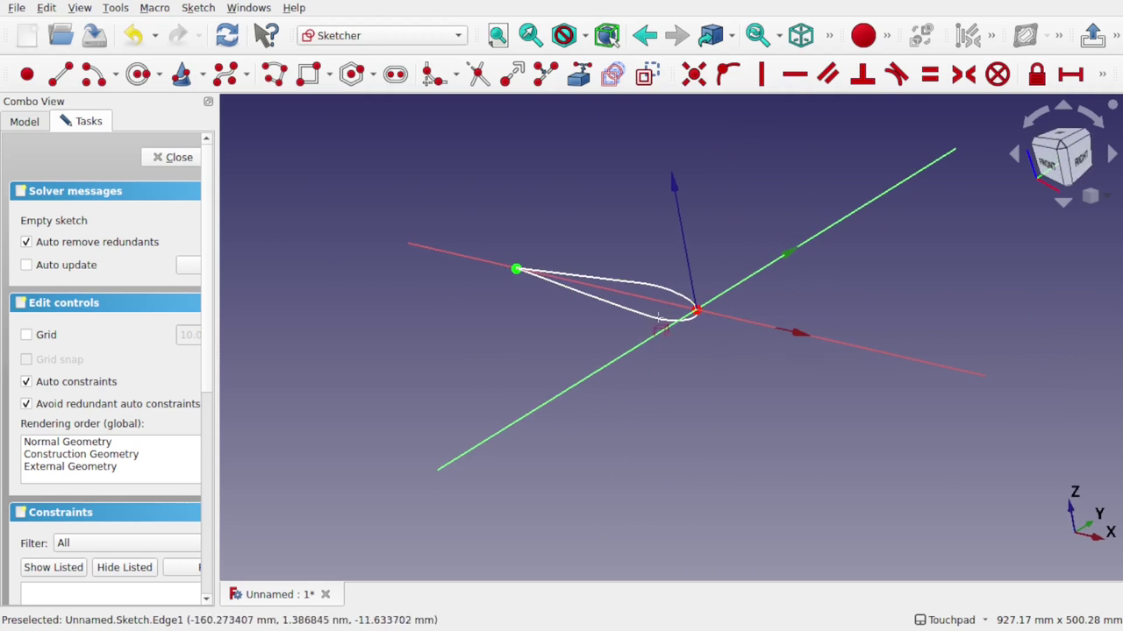
mouse_move(528, 314)
middle_mouse_down()
mouse_move(649, 368)
mouse_move(595, 348)
middle_mouse_up()
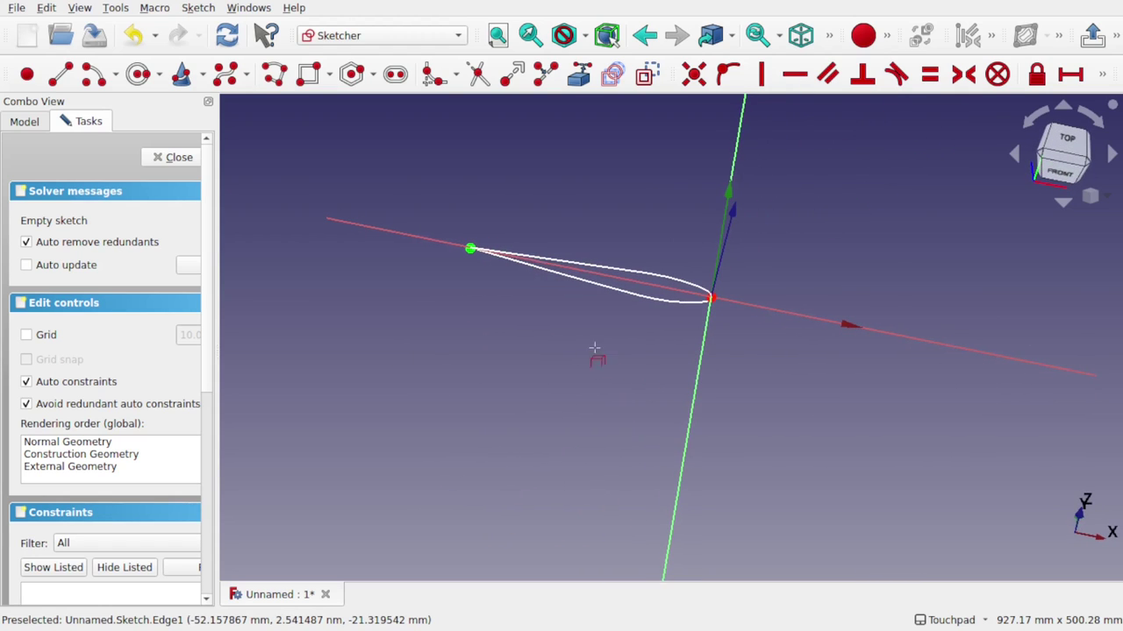
left_click(227, 77)
scroll(618, 347, "down", 3)
left_click_drag(622, 351, 607, 373, "shift")
left_click(1063, 149)
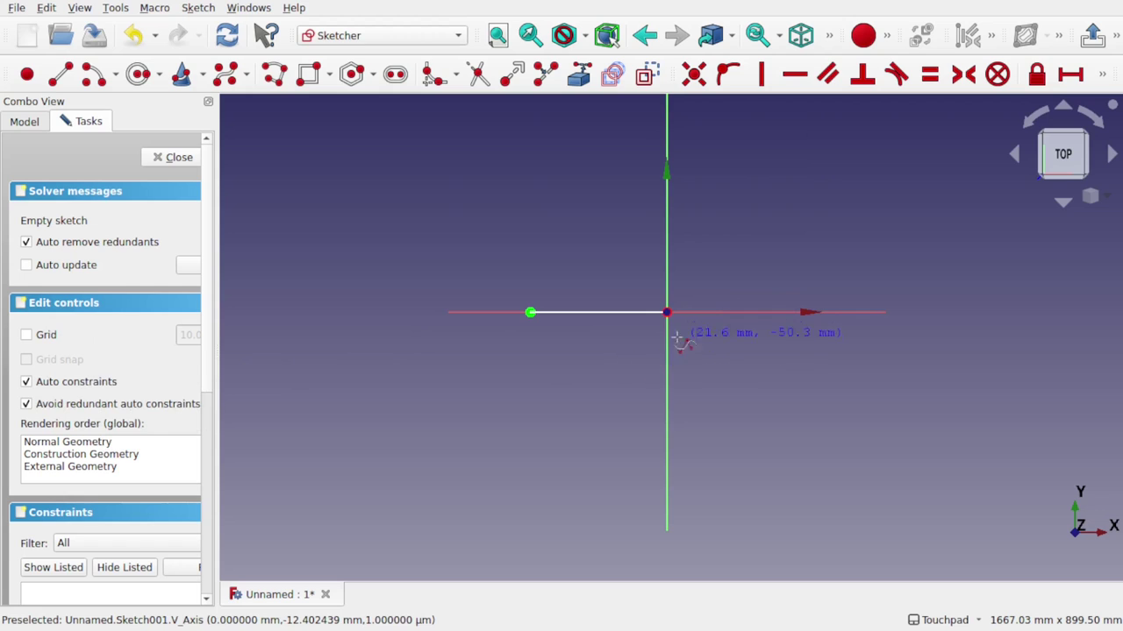
left_click(667, 312)
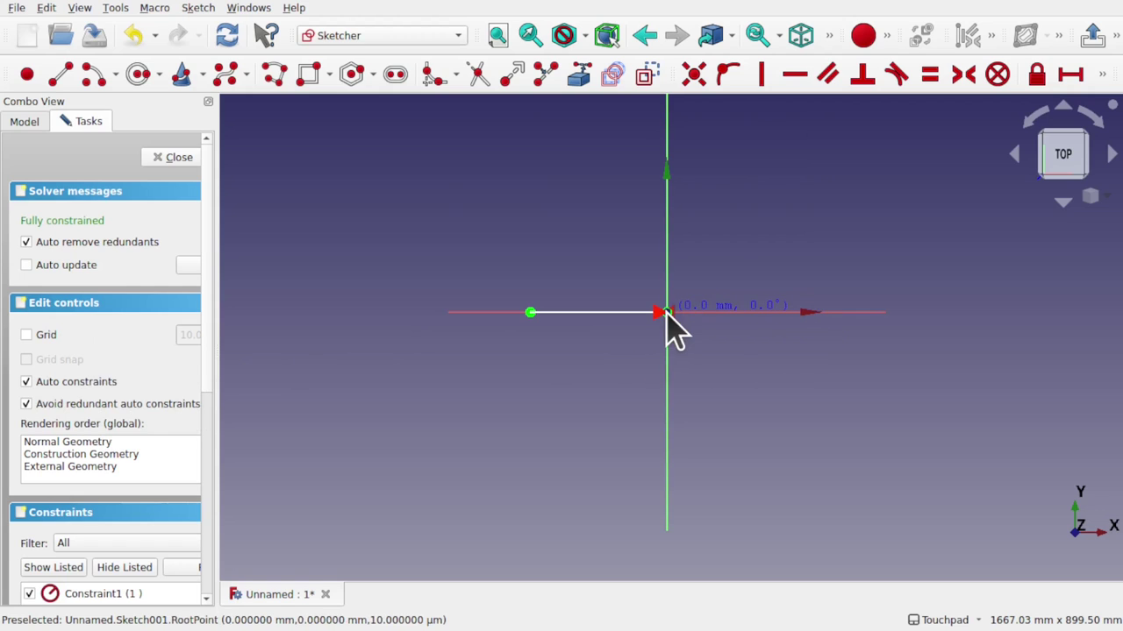
left_click(650, 395)
left_click(575, 515)
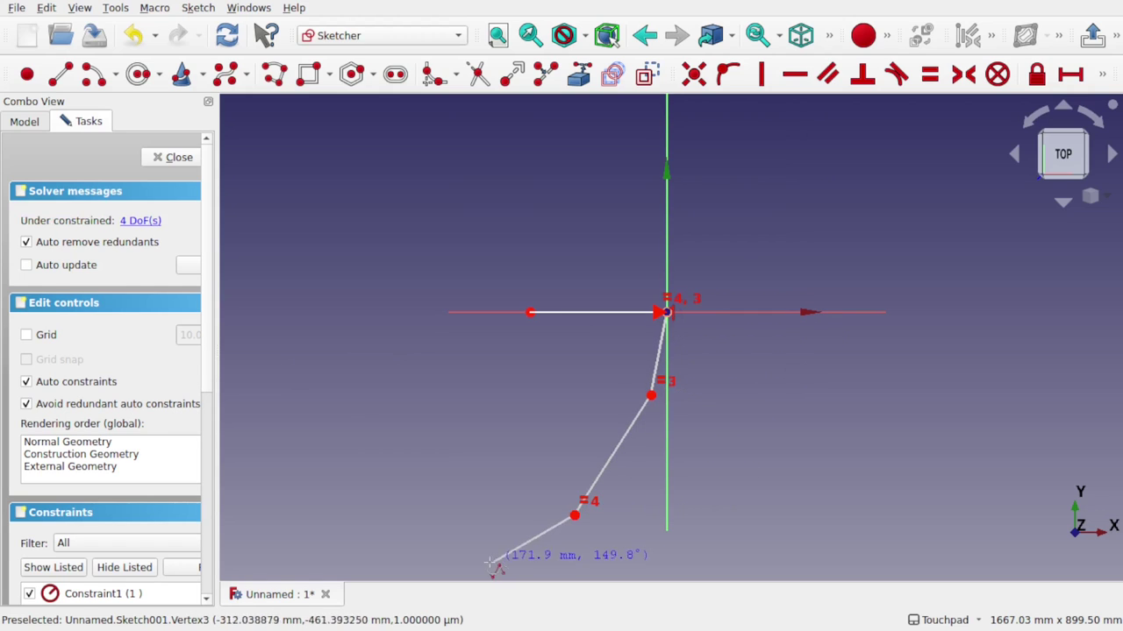
key("shift")
left_click(600, 503)
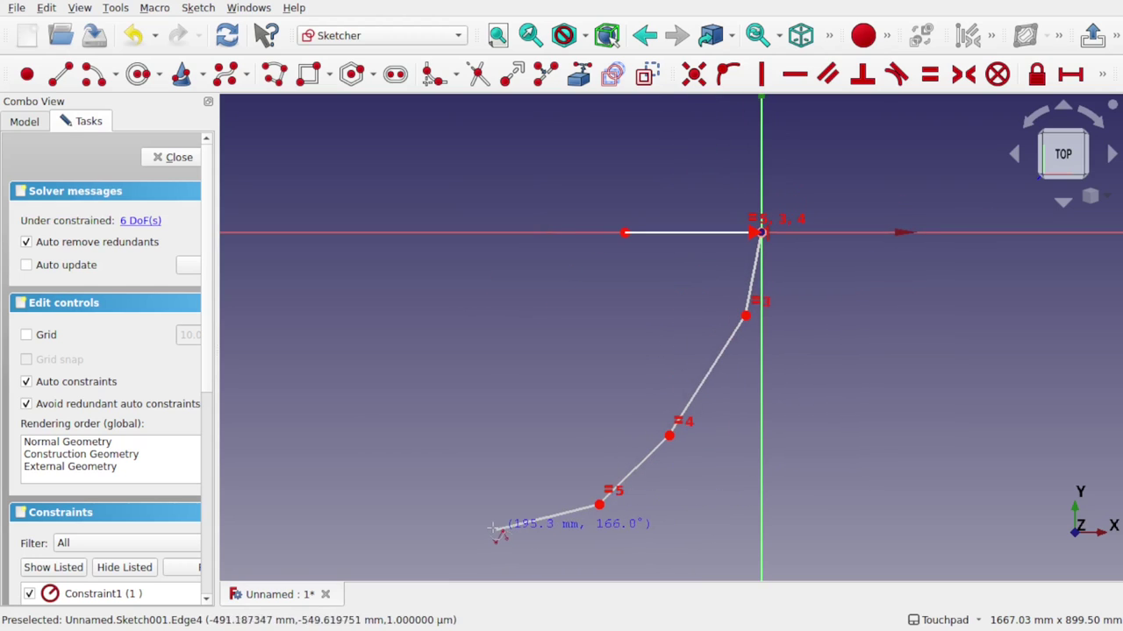
left_click(494, 525)
left_click(476, 466)
left_click(538, 390)
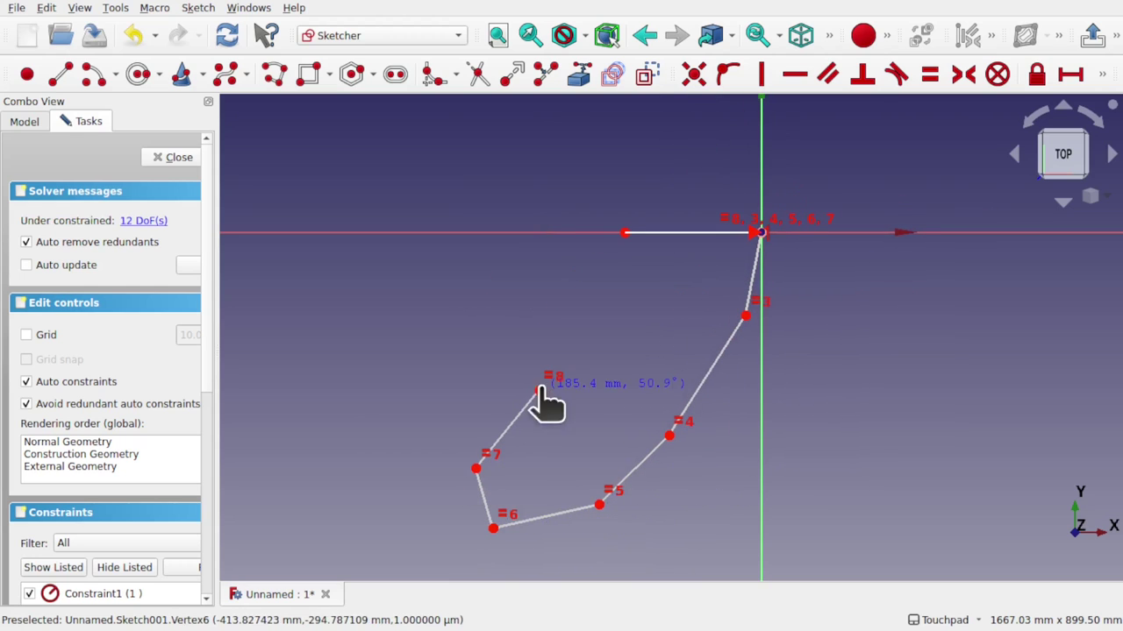
left_click(617, 343)
left_click(630, 273)
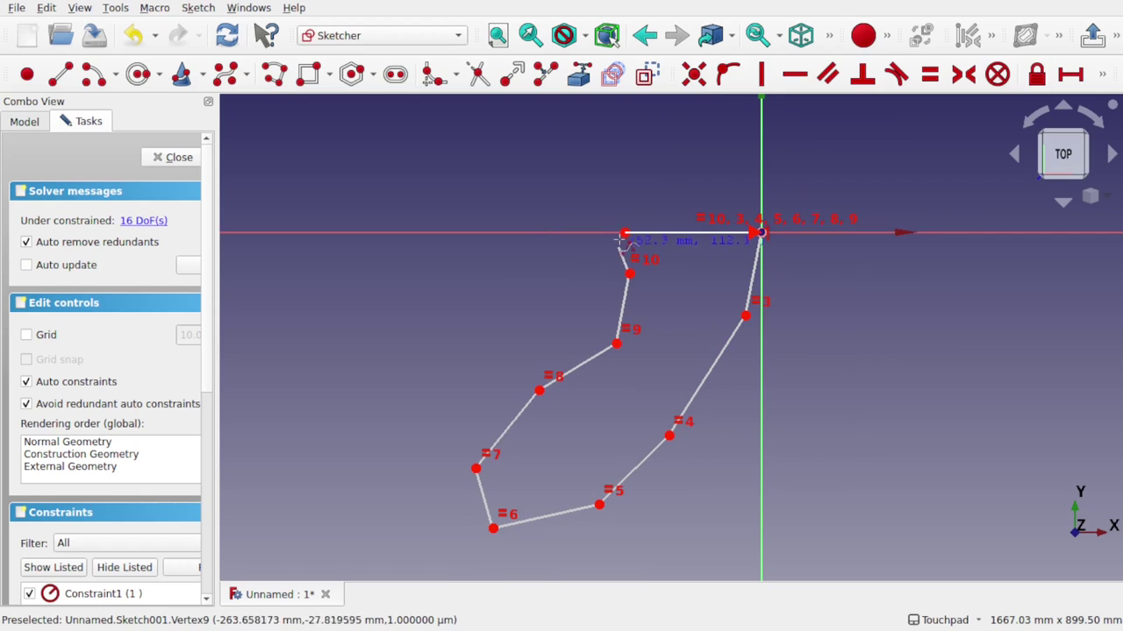
left_click(624, 234)
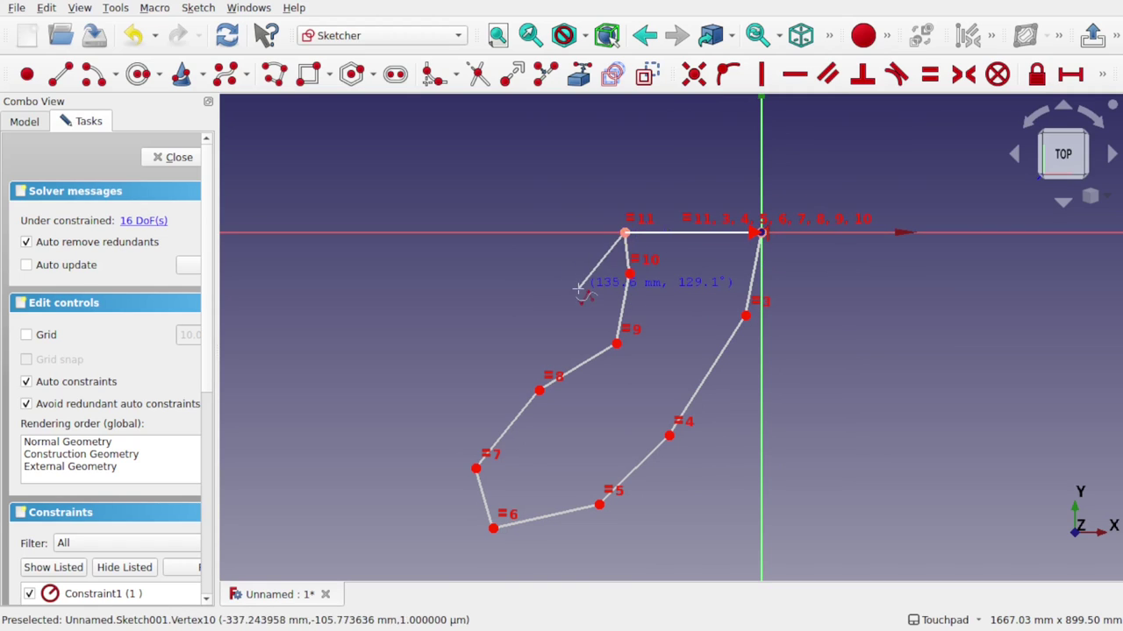
right_click(574, 294)
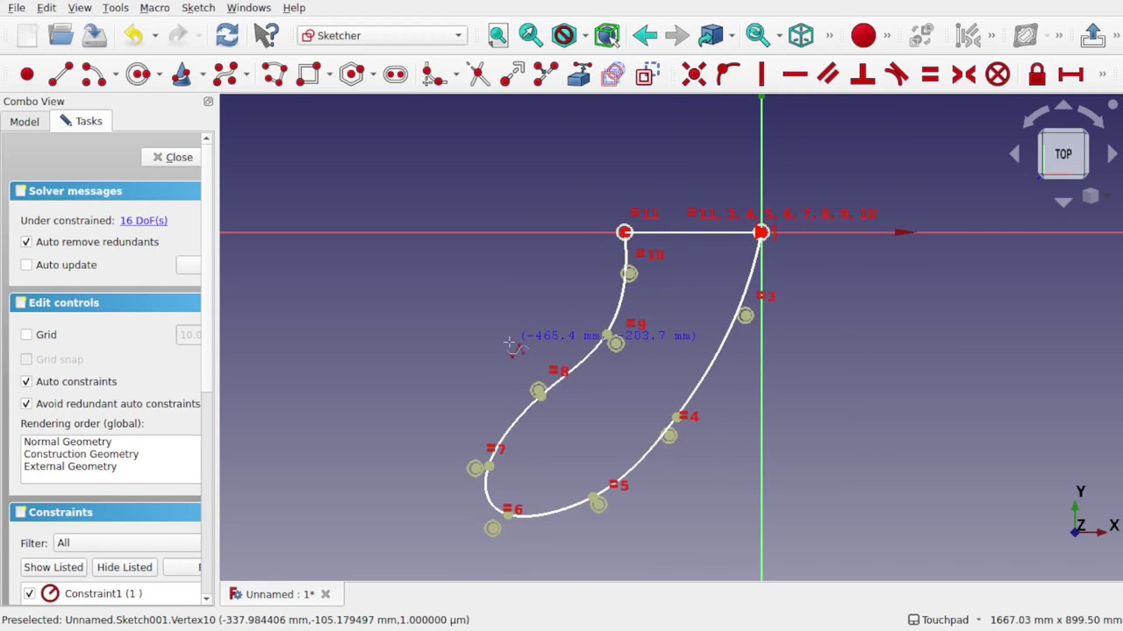
Reshape the B-spline's inner side and far end by moving its control points into a pronounced inward bend, and close the sketch.
left_click_drag(616, 344, 664, 366)
left_click_drag(534, 390, 535, 423)
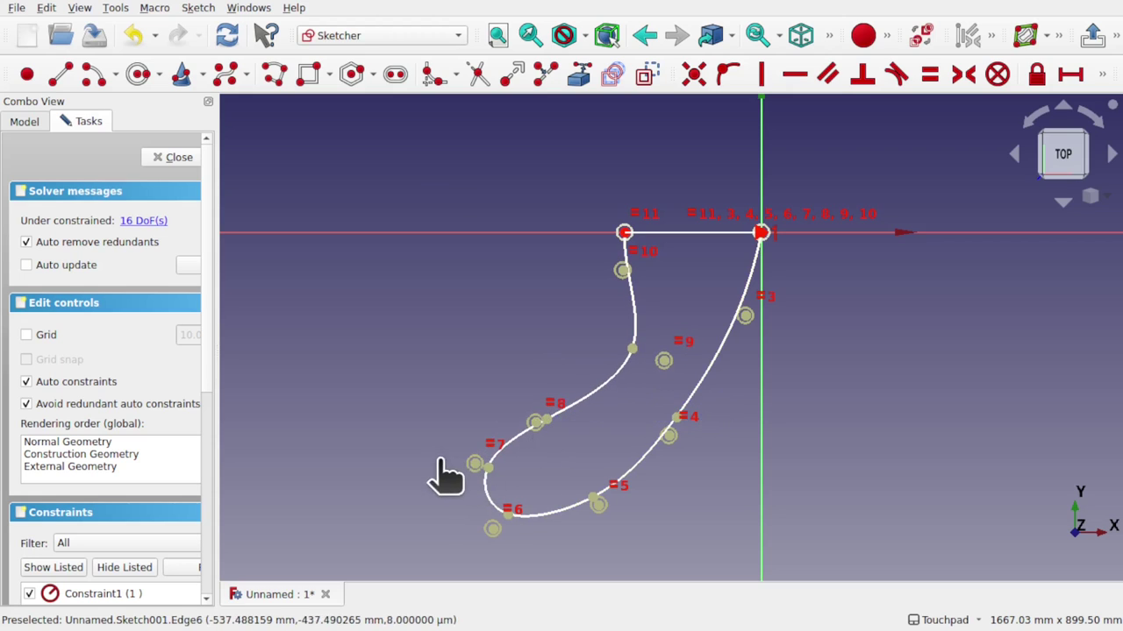
left_click_drag(474, 465, 435, 457)
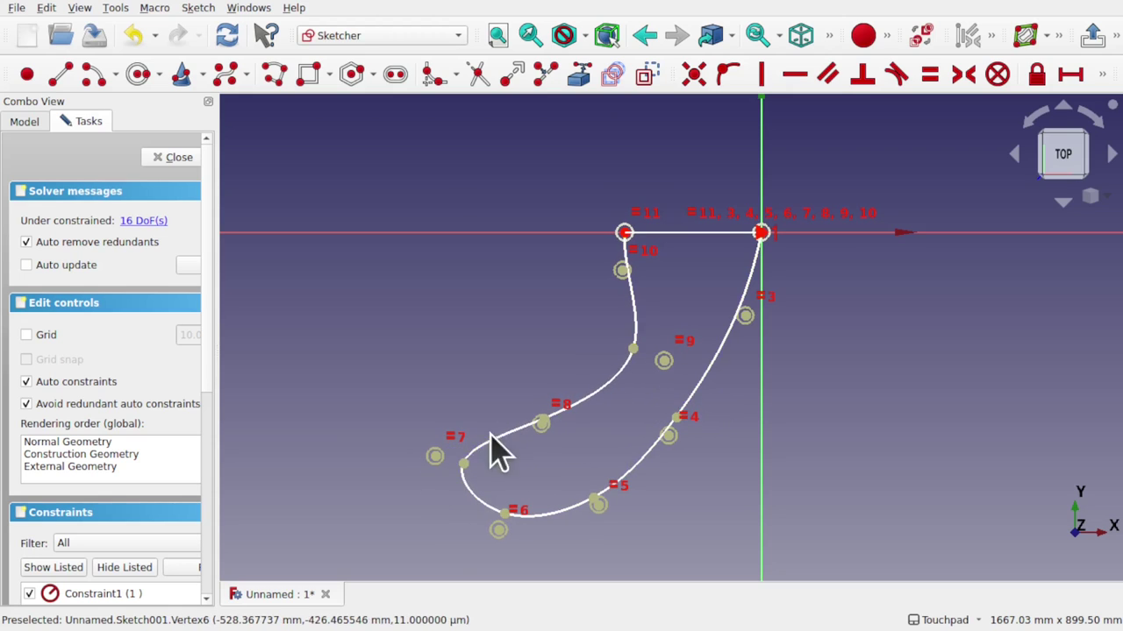
mouse_move(542, 425)
left_mouse_down()
mouse_move(528, 395)
mouse_move(544, 394)
left_mouse_up()
mouse_move(646, 458)
left_mouse_down("alt")
mouse_move(699, 394)
mouse_move(724, 328)
mouse_move(667, 369)
left_mouse_up("alt")
middle_click_drag(666, 370, 726, 307)
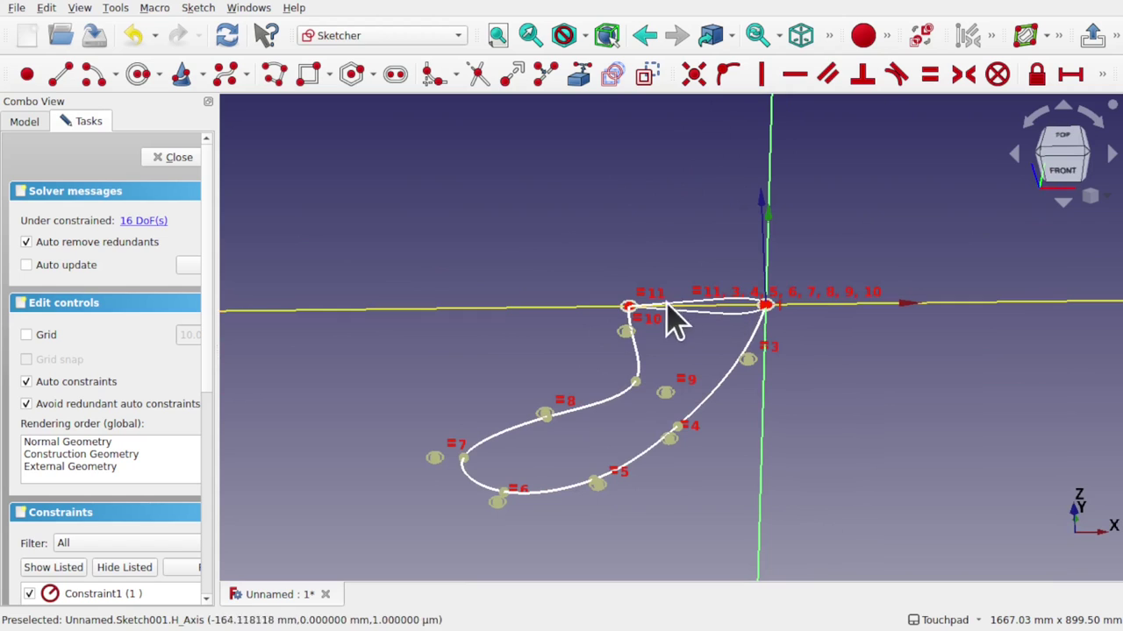
mouse_move(611, 478)
middle_mouse_down()
mouse_move(657, 433)
mouse_move(662, 456)
middle_mouse_up()
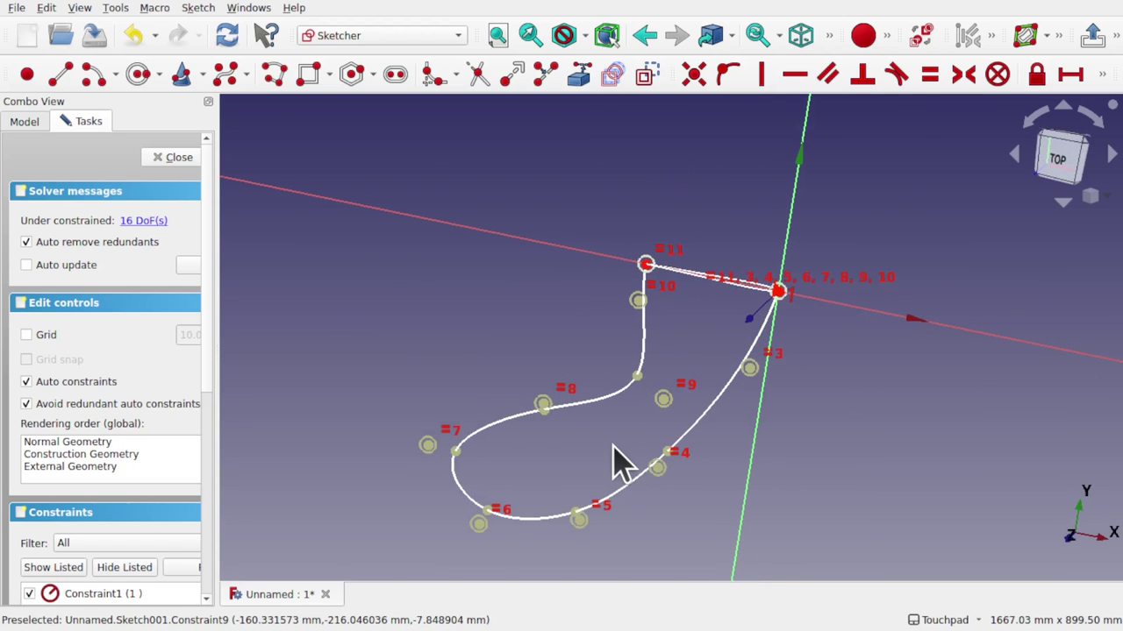
mouse_move(628, 427)
left_mouse_down("alt")
mouse_move(704, 336)
mouse_move(696, 351)
left_mouse_up("alt")
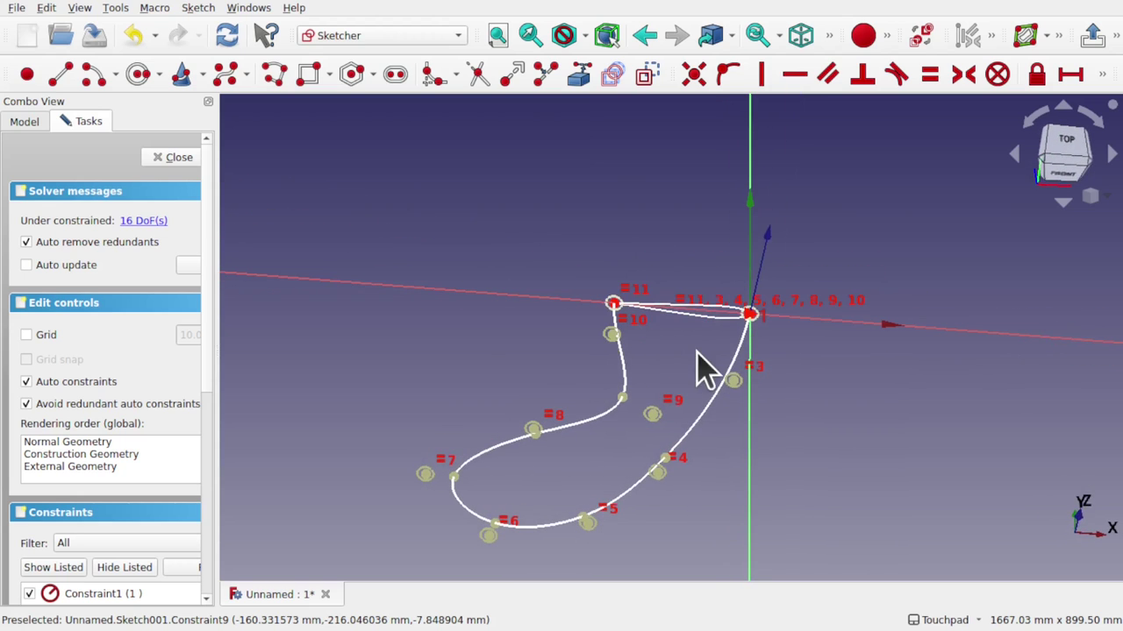
left_click(178, 158)
Switch to the Curved Shapes workbench.
left_click(410, 36)
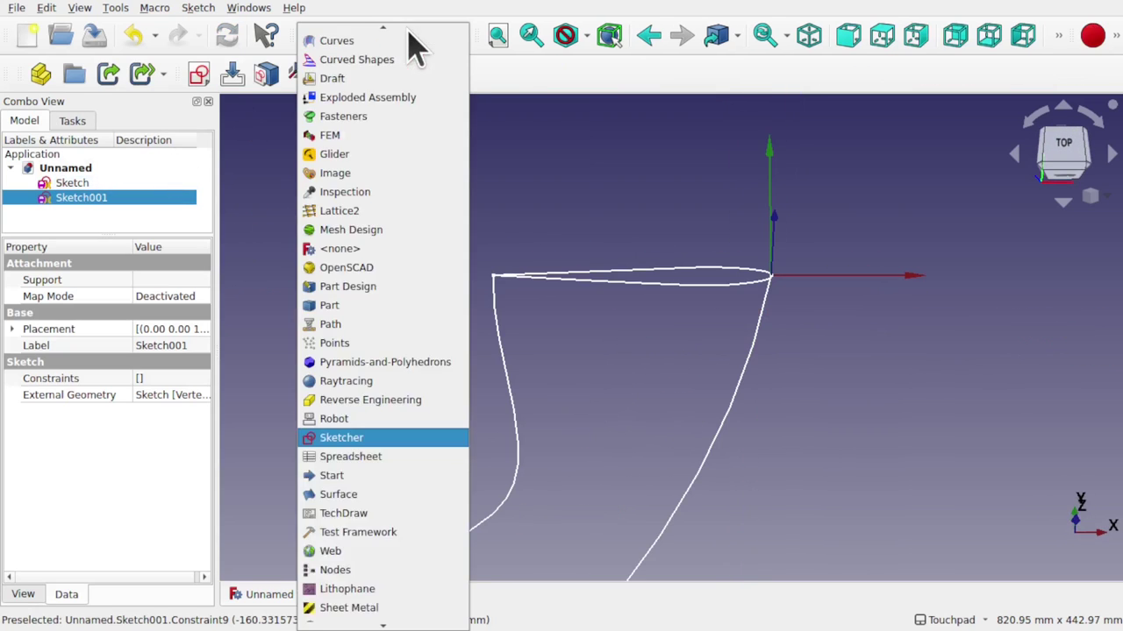
left_click(396, 55)
mouse_move(541, 170)
middle_mouse_down()
mouse_move(558, 105)
mouse_move(549, 126)
mouse_move(416, 218)
mouse_move(422, 210)
mouse_move(609, 261)
mouse_move(526, 295)
middle_mouse_up()
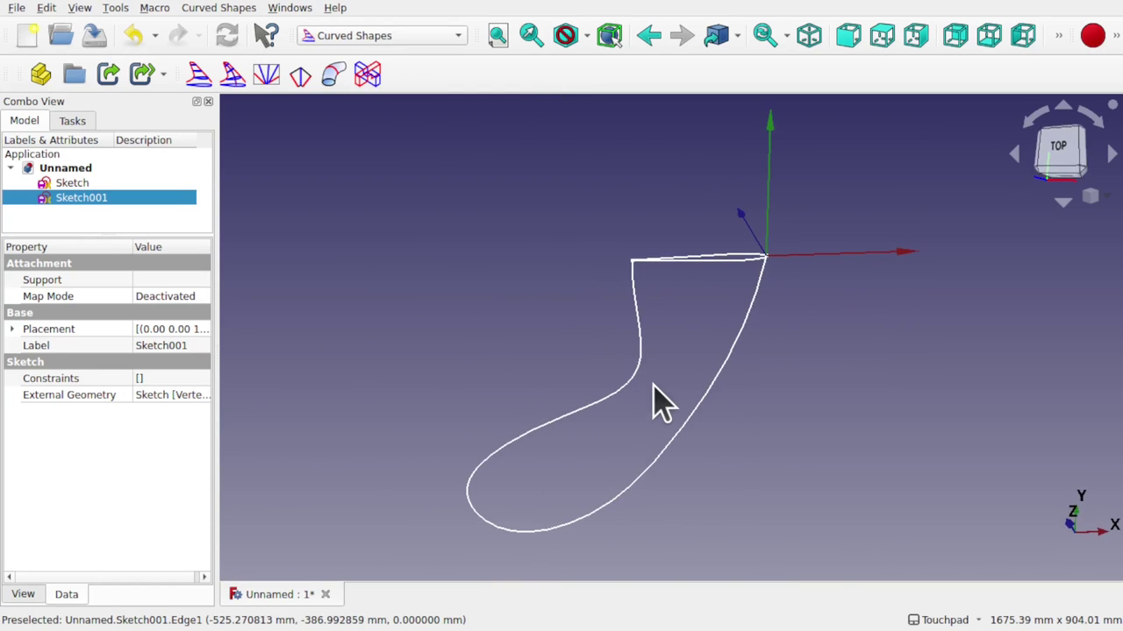
Rename the teardrop sketch to Profile and the hull curve sketch to Boundary.
left_click(77, 183)
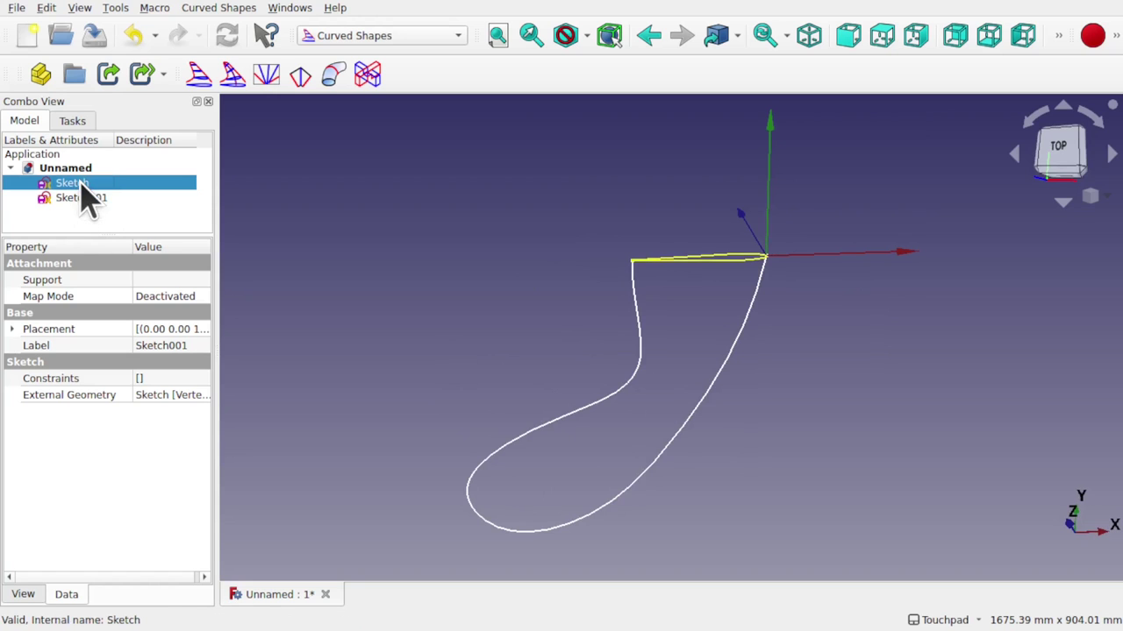
mouse_move(640, 323)
middle_mouse_down()
mouse_move(667, 258)
mouse_move(646, 319)
middle_mouse_up()
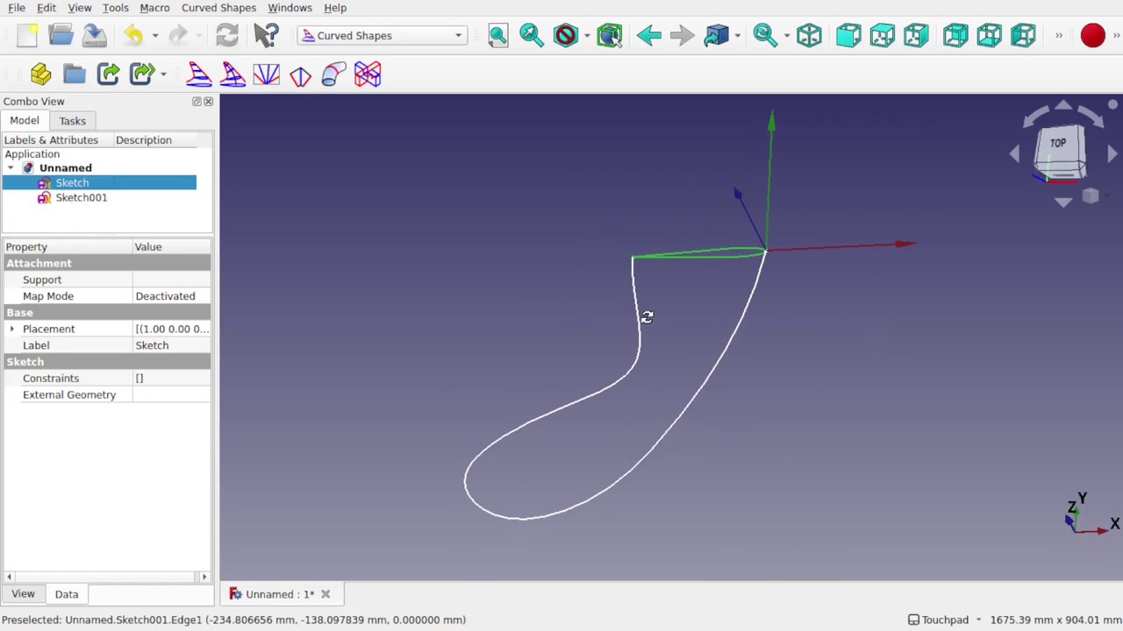
right_click(146, 186)
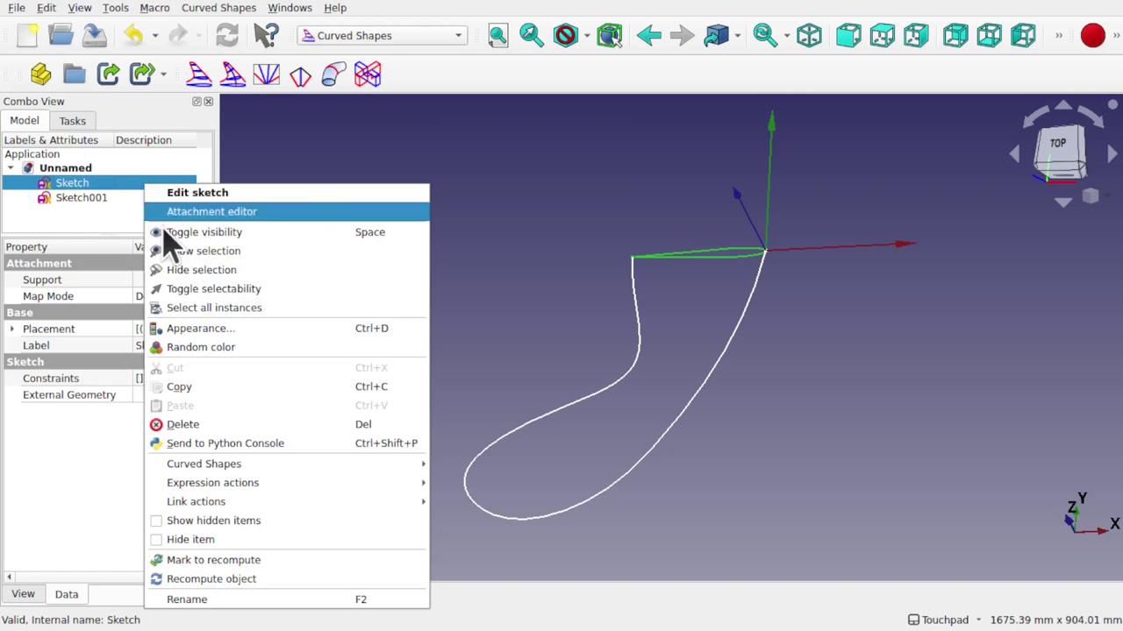
left_click(242, 599)
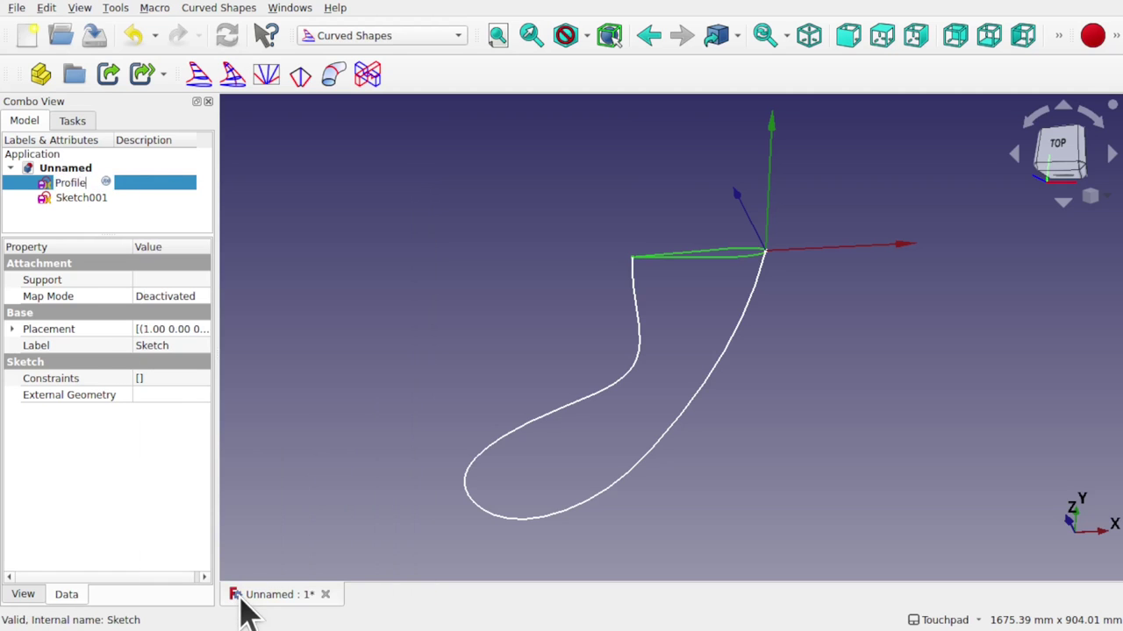
left_click(96, 200)
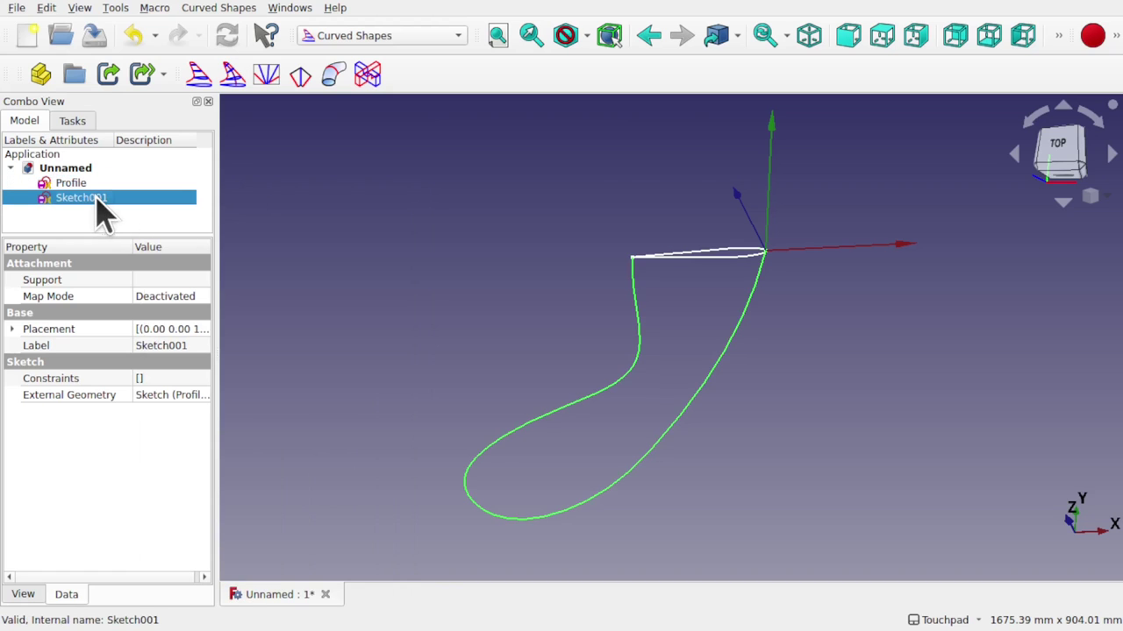
right_click(97, 201)
left_click(237, 457)
type("Boundary")
left_click(496, 279)
Create a Curved Array using Profile as the base shape and Boundary as the hull curve.
left_click(71, 184)
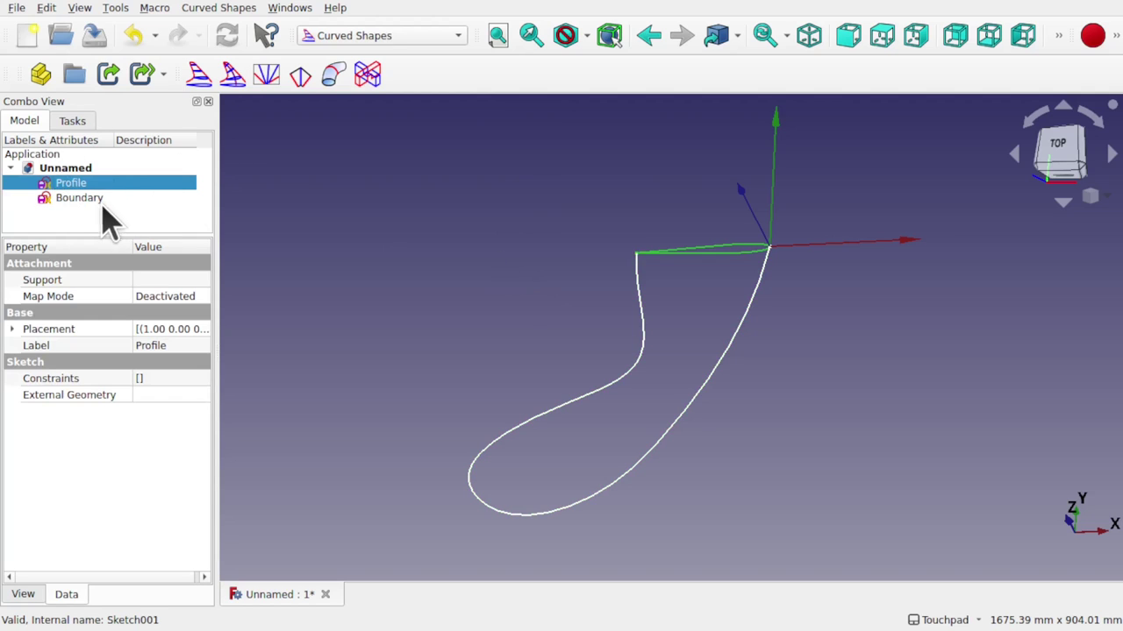
left_click(97, 200, "ctrl")
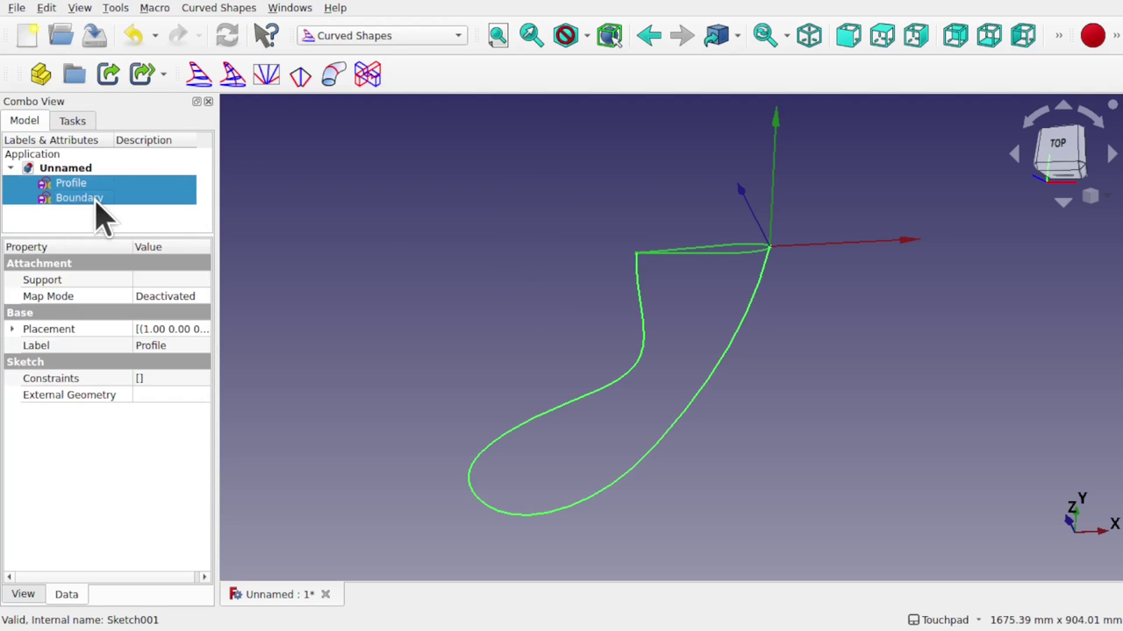
left_click(199, 76)
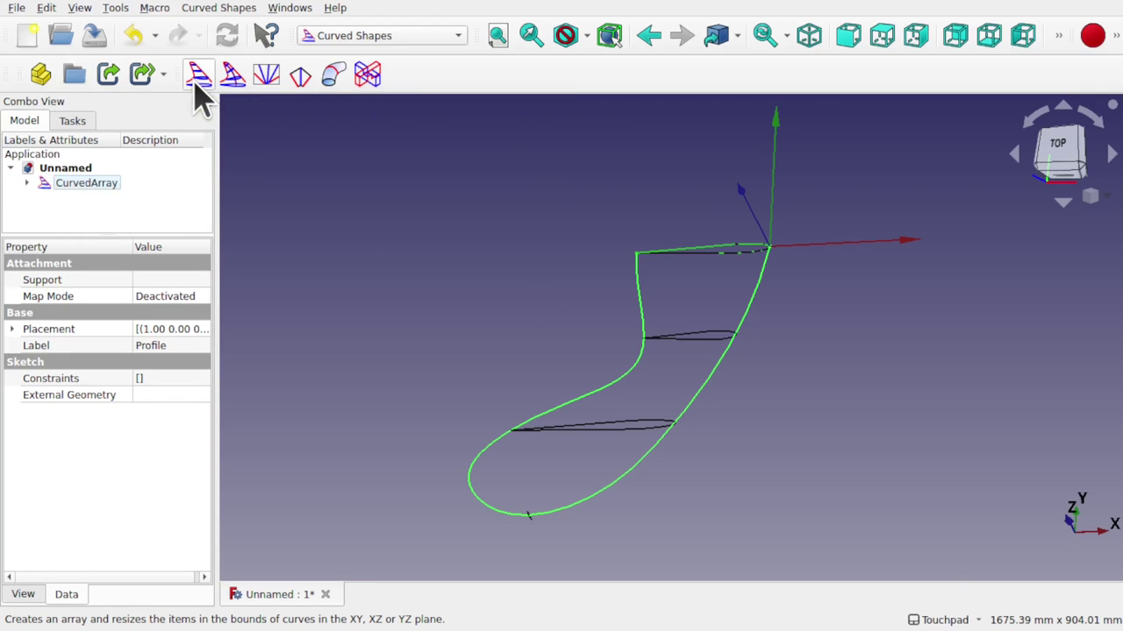
left_click_drag(654, 311, 691, 267, "alt")
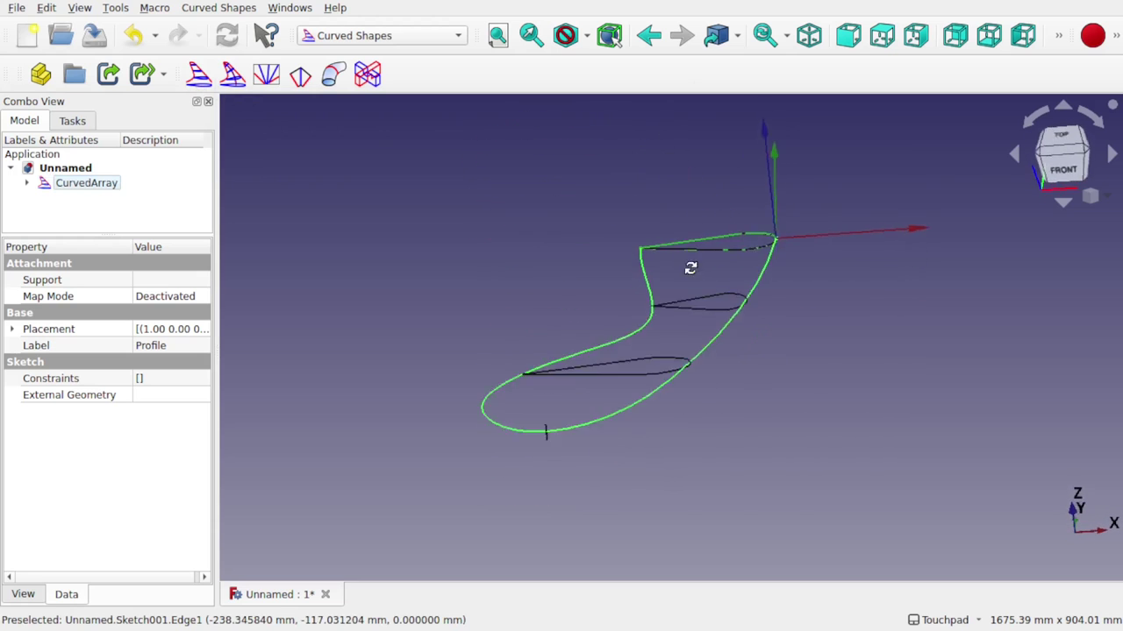
middle_click_drag(691, 268, 725, 351)
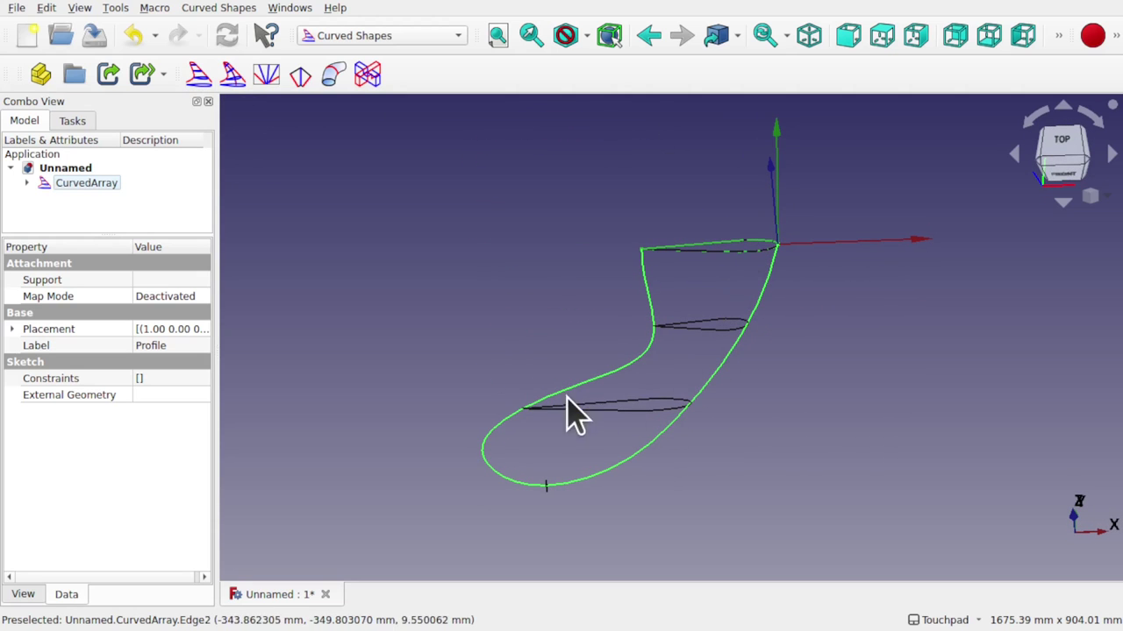
middle_click_drag(681, 413, 710, 458)
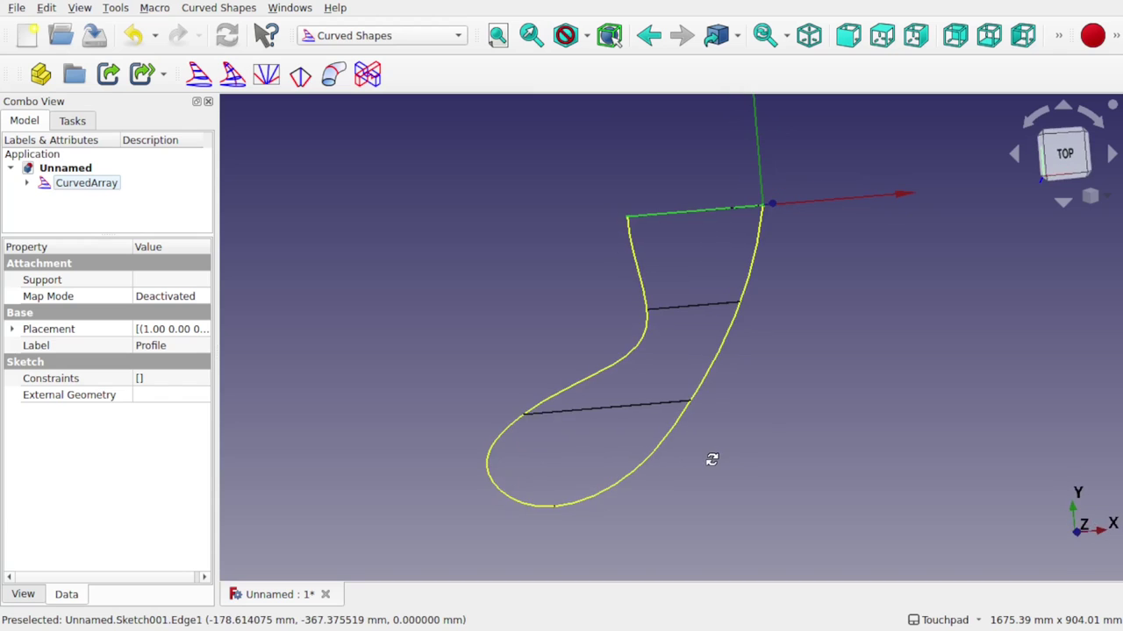
Set the curved array's number of items to 50.
left_click(98, 185)
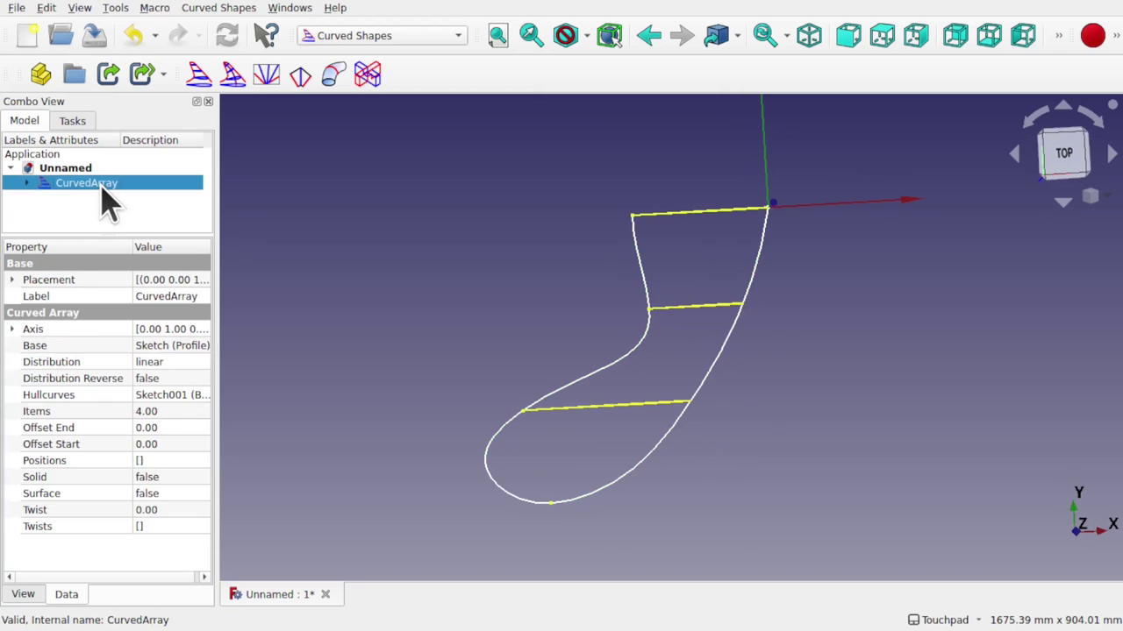
left_click(182, 411)
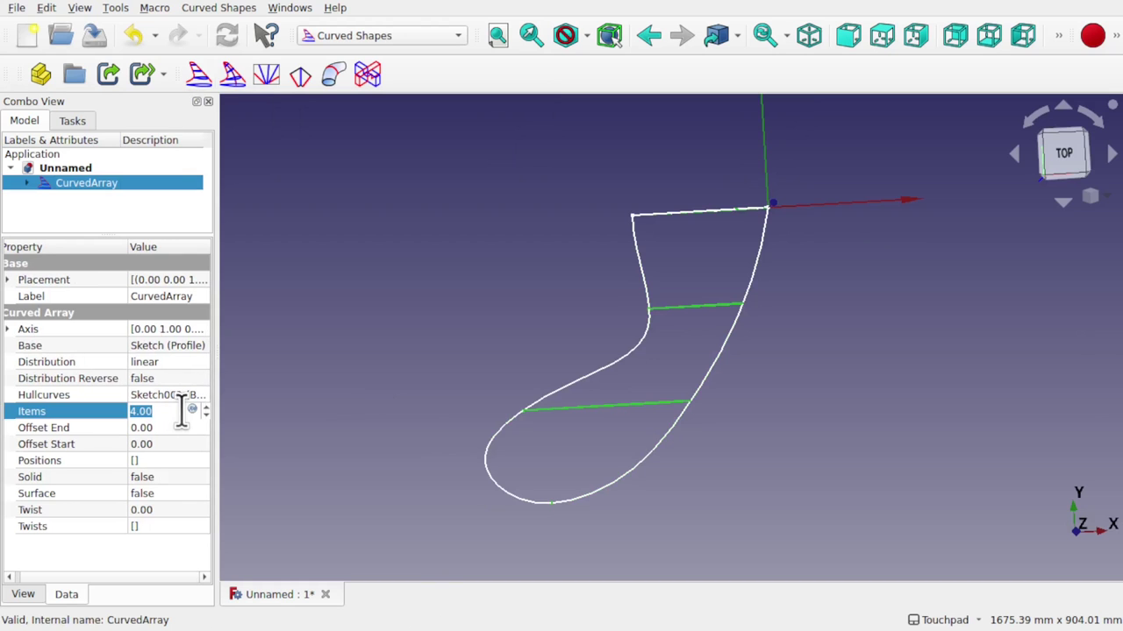
type("50")
left_click_drag(749, 381, 855, 260, "shift")
left_click_drag(697, 459, 496, 274, "alt")
scroll(582, 285, "up", 5)
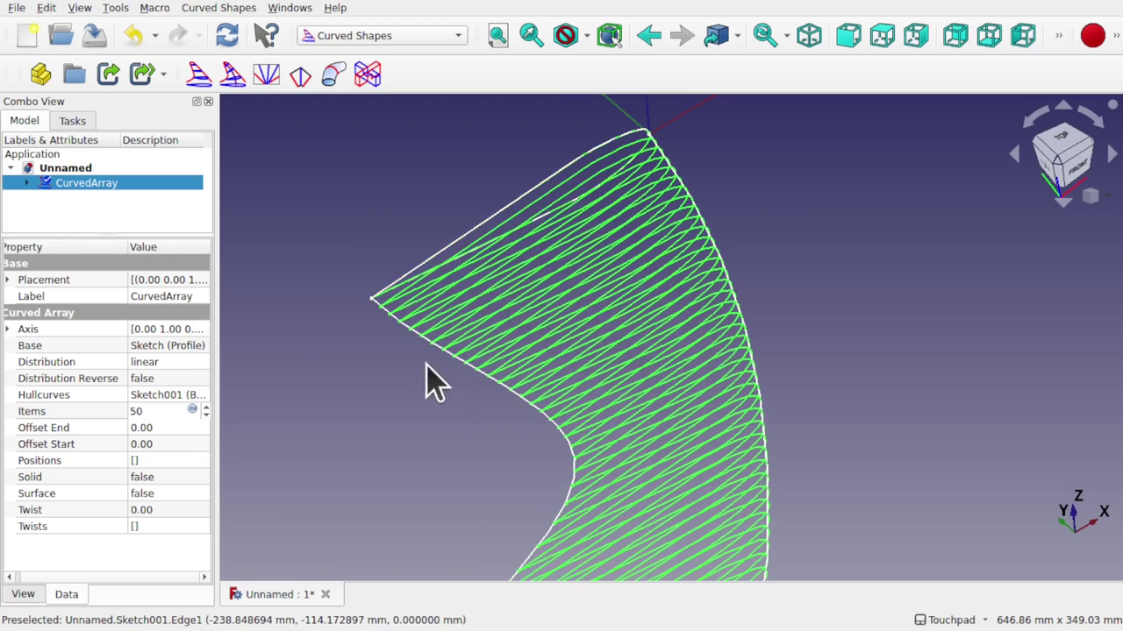
scroll(413, 390, "down", 3)
left_click_drag(413, 390, 710, 369, "alt")
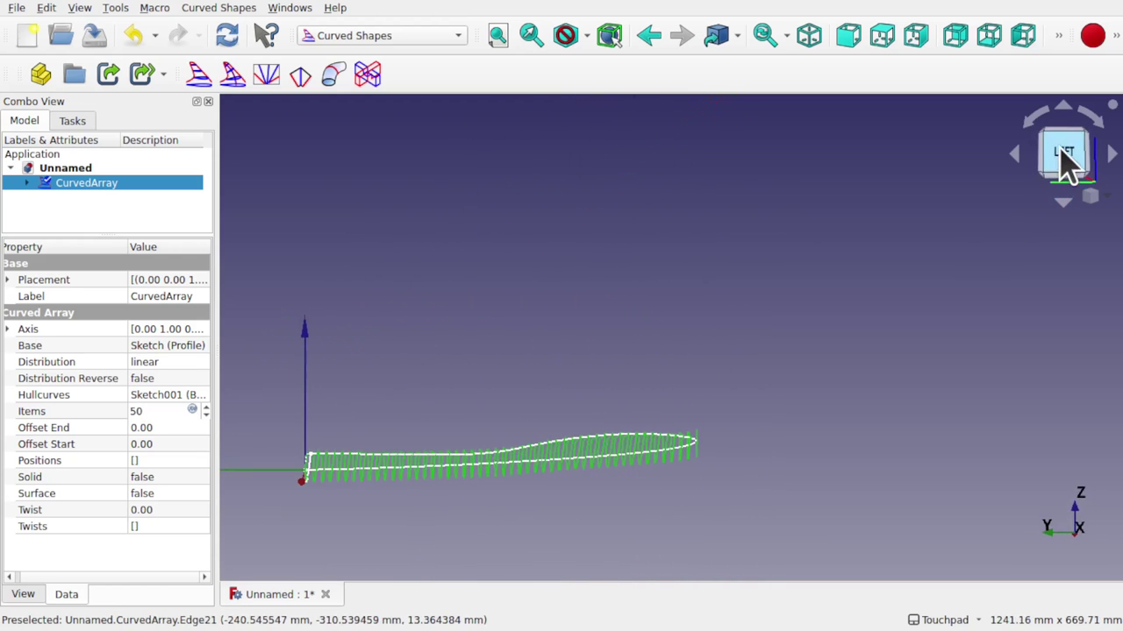
left_click(1064, 162)
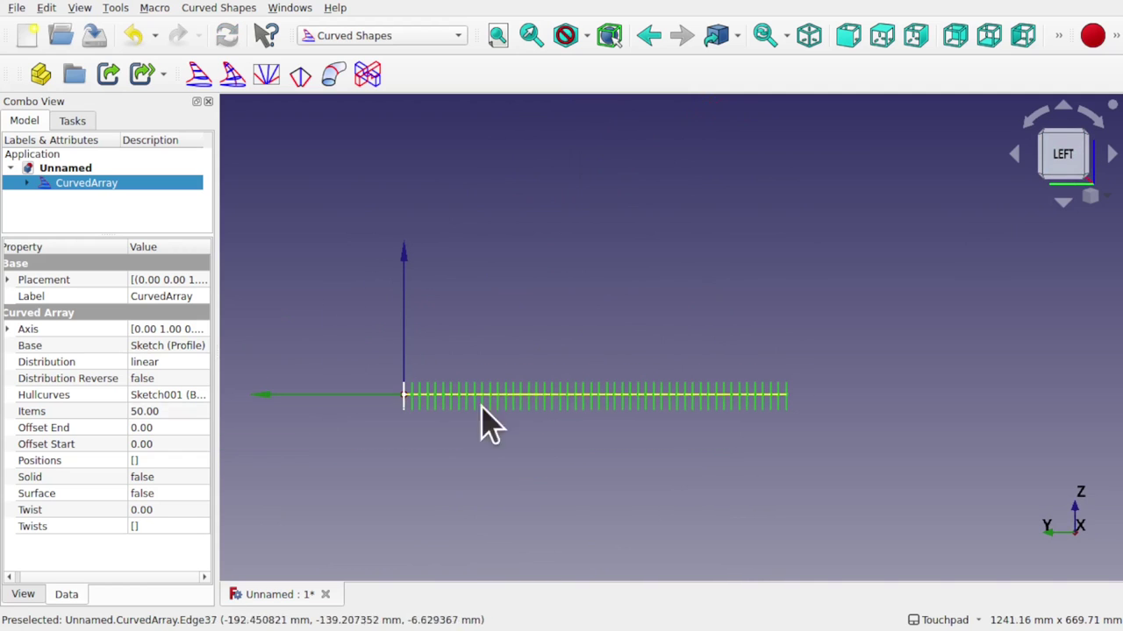
Set the curved array's Solid property to true and inspect the resulting body around its tip.
scroll(693, 414, "up", 7)
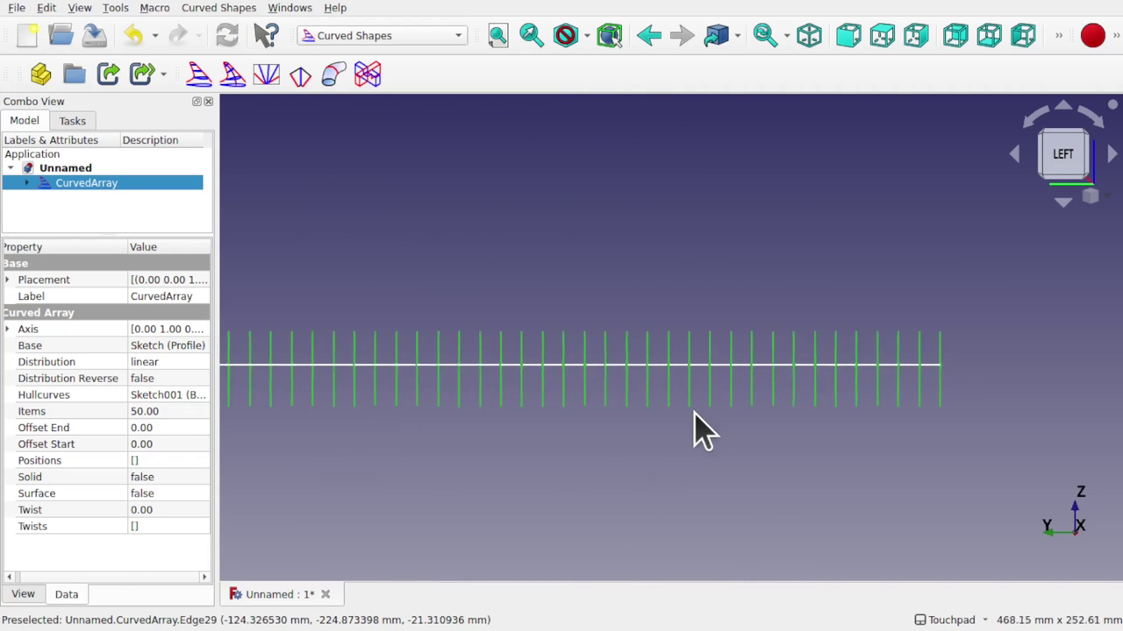
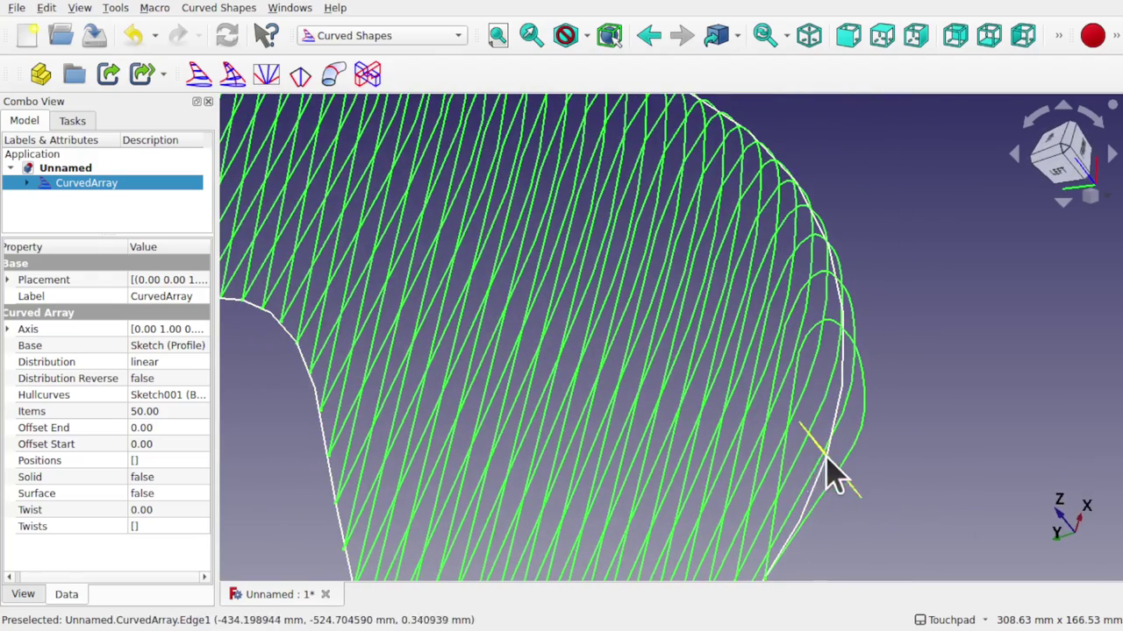
scroll(766, 453, "down", 7)
left_click_drag(767, 454, 835, 519, "shift")
middle_click_drag(835, 519, 842, 534)
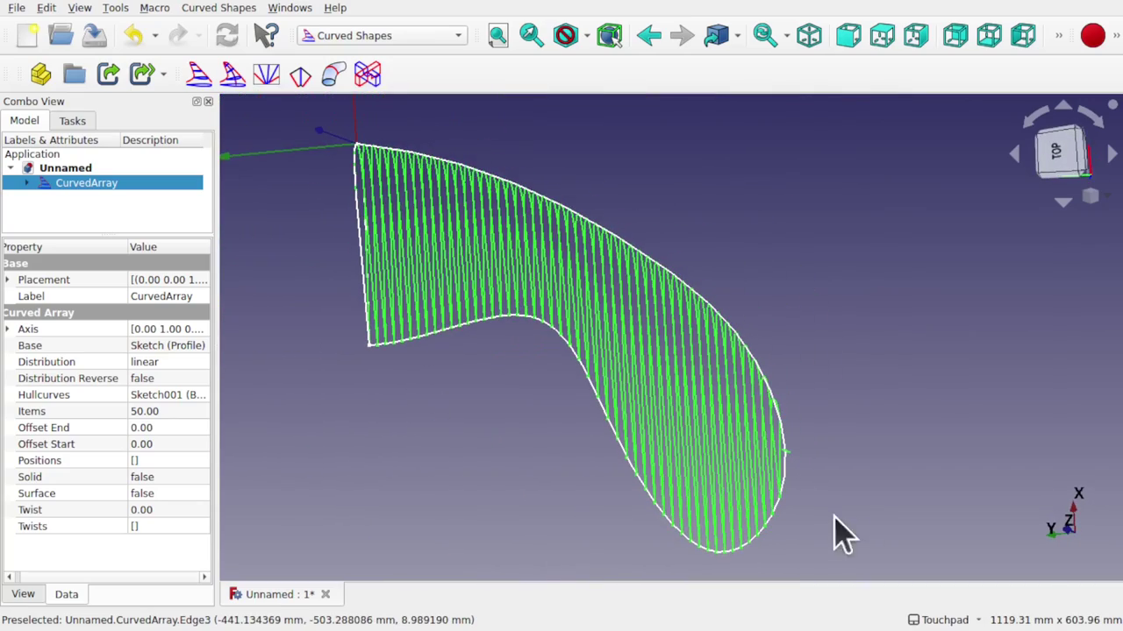
middle_click_drag(426, 376, 574, 391)
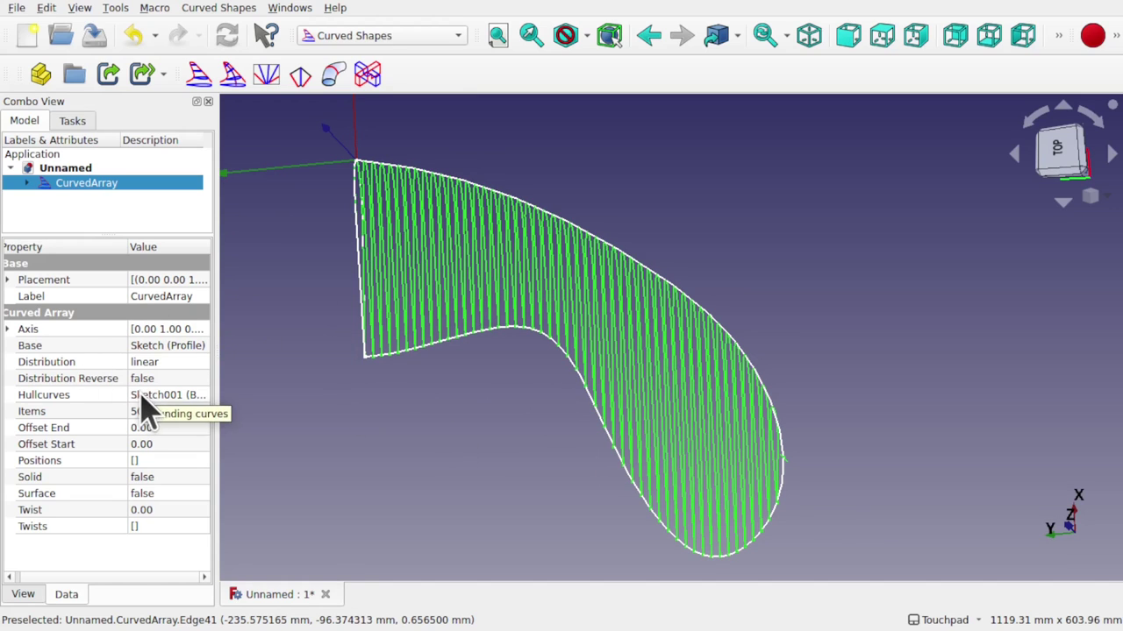
left_click(158, 478)
left_click(161, 479)
left_click(156, 499)
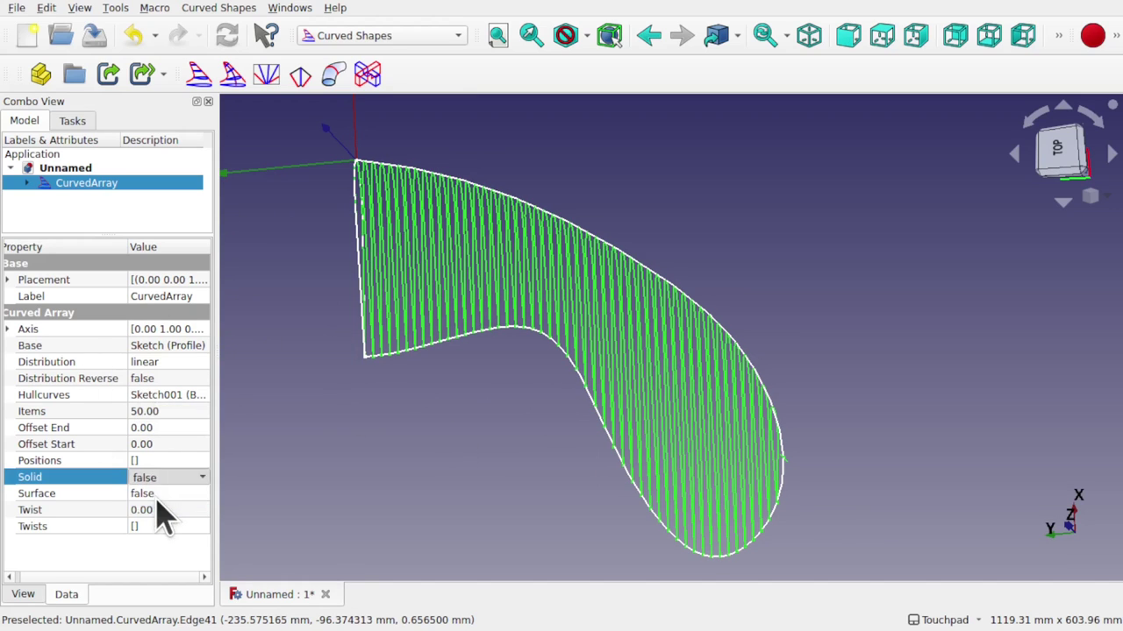
middle_click_drag(484, 439, 614, 471)
scroll(614, 478, "up", 5)
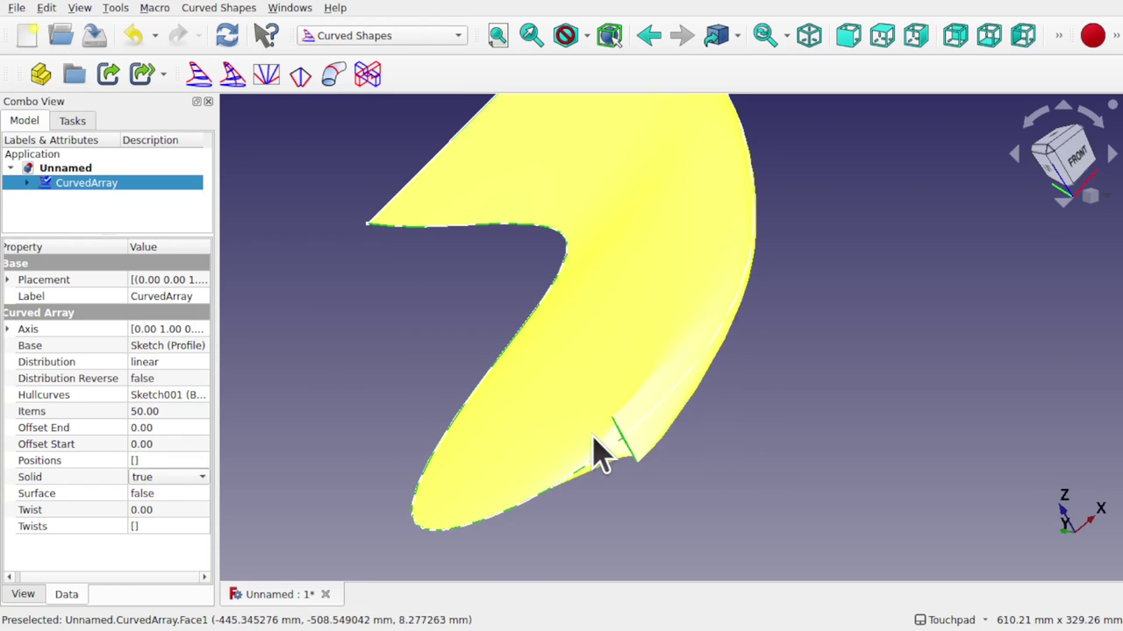
Try Offset End values of 1 and 5 on the curved array and reset the offset to 0.
left_click(162, 428)
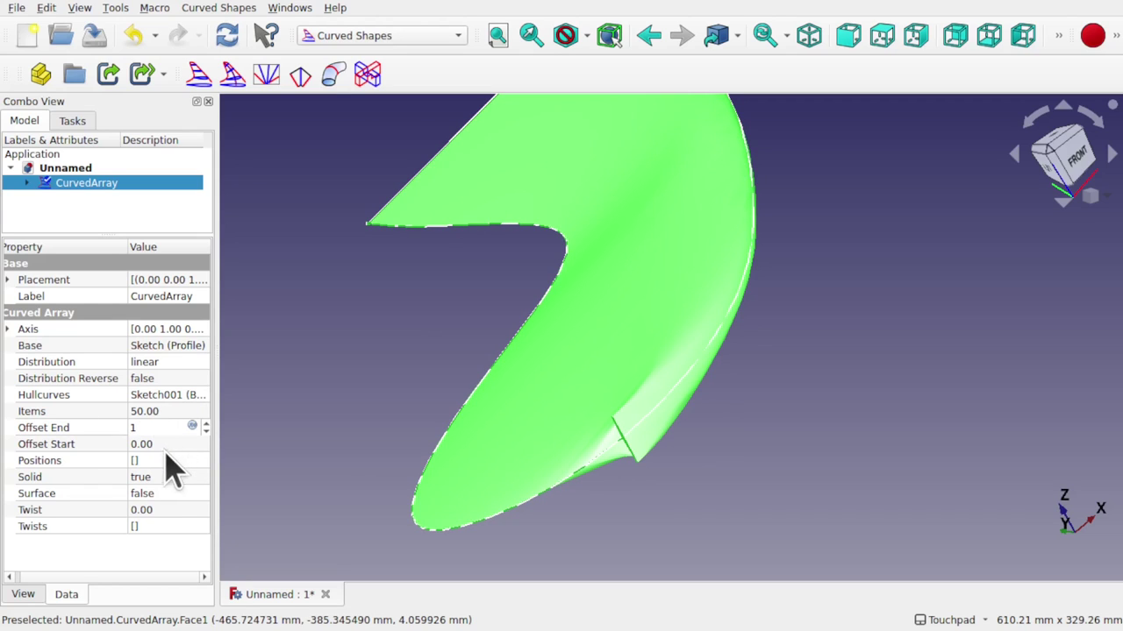
left_click(163, 445)
left_click(163, 427)
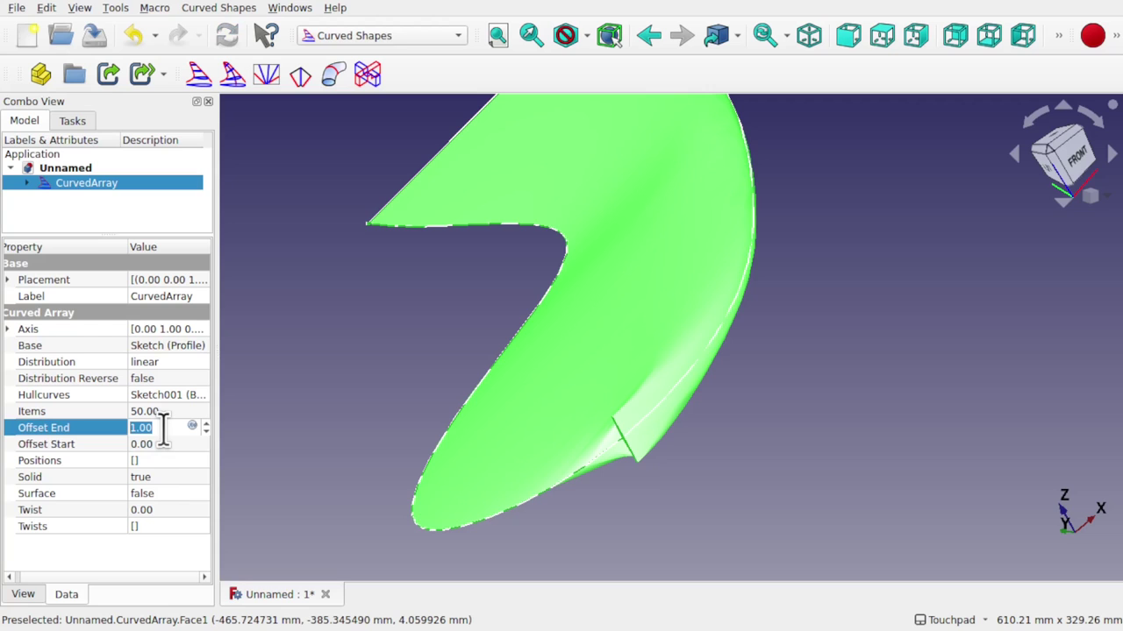
type("5")
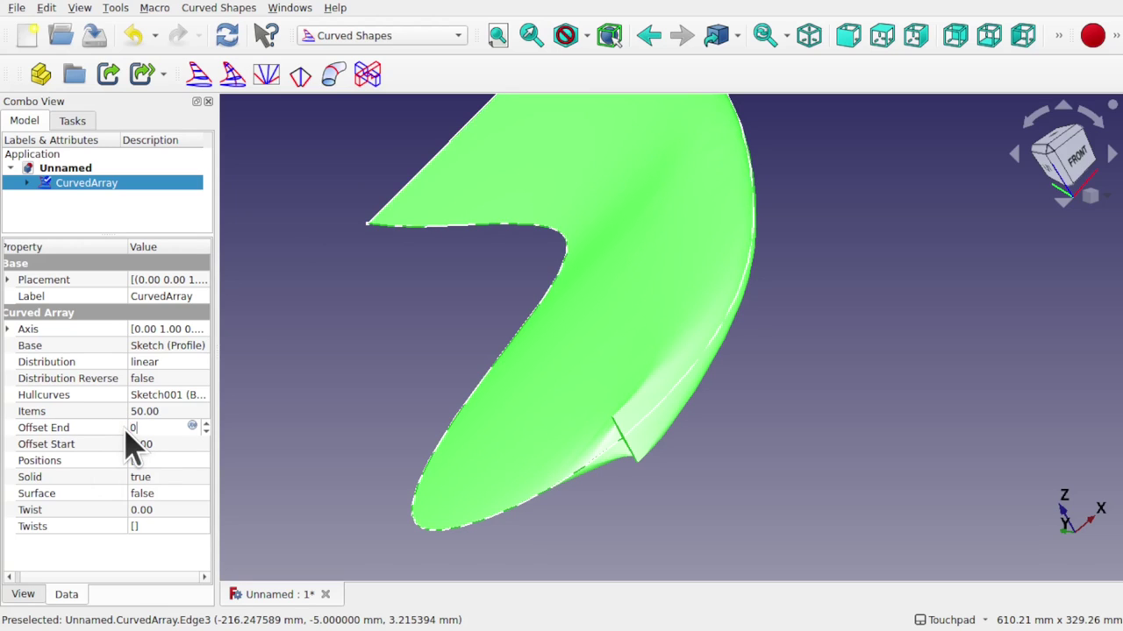
Set the curved array's Offset Start to 2 and examine the blunt end of the solid.
left_click(177, 444)
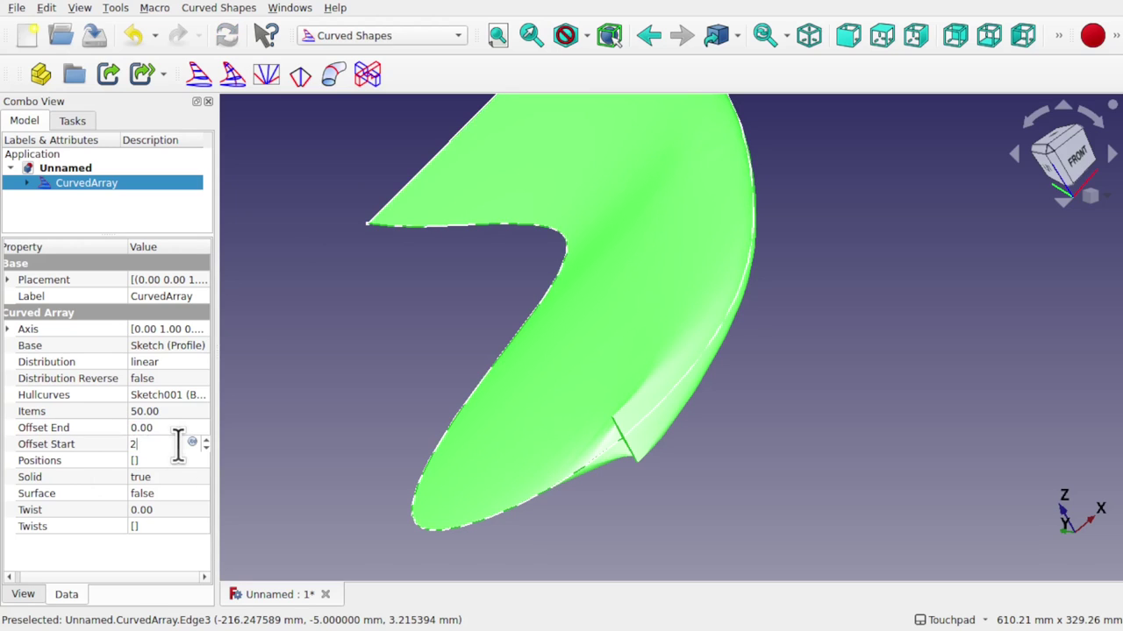
left_click_drag(602, 461, 857, 481, "alt")
middle_click_drag(856, 480, 602, 449)
scroll(601, 437, "up", 3)
mouse_move(601, 438)
left_mouse_down("alt")
mouse_move(717, 451)
mouse_move(689, 438)
left_mouse_up("alt")
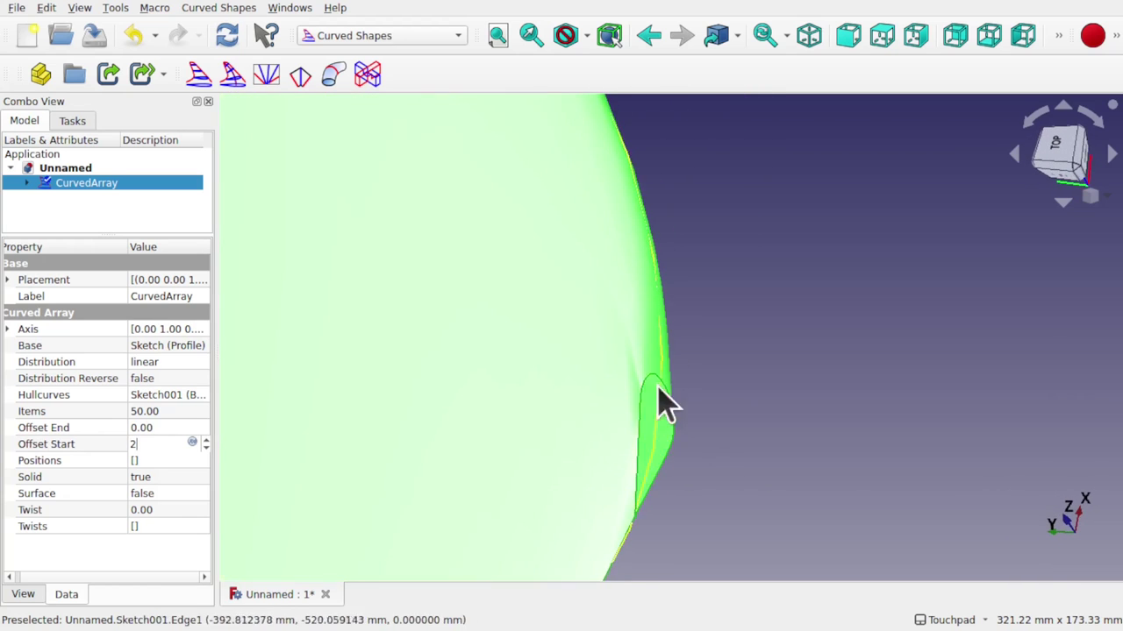
mouse_move(662, 447)
middle_mouse_down()
mouse_move(576, 296)
mouse_move(599, 266)
mouse_move(634, 381)
mouse_move(587, 345)
mouse_move(544, 335)
mouse_move(667, 441)
middle_mouse_up()
scroll(667, 442, "down", 5)
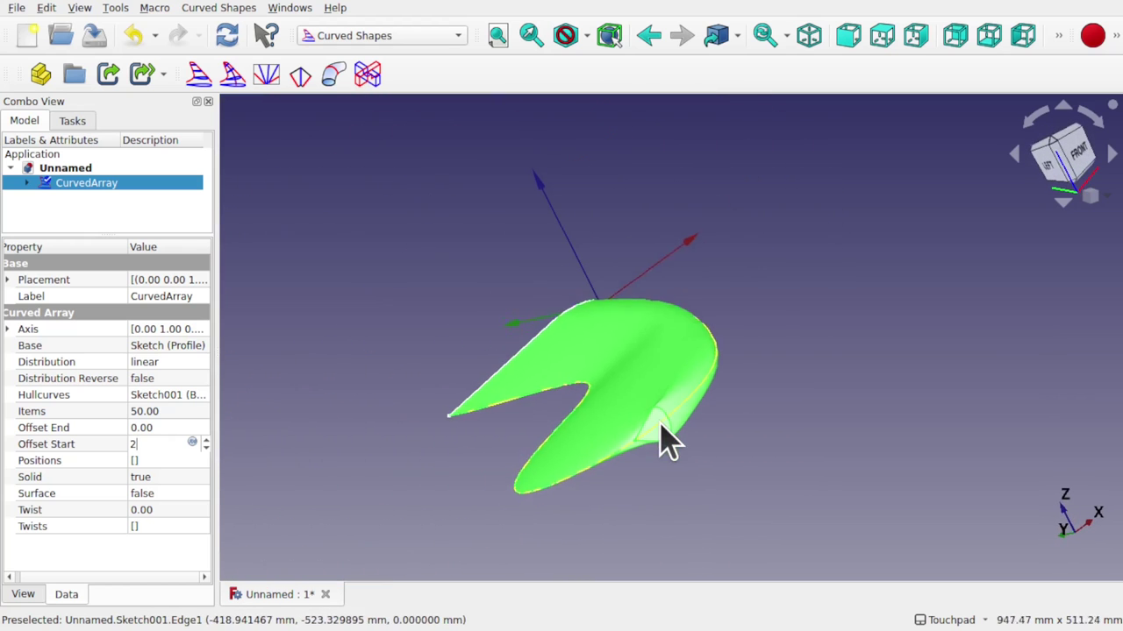
scroll(649, 401, "up", 3)
middle_click_drag(649, 401, 669, 419)
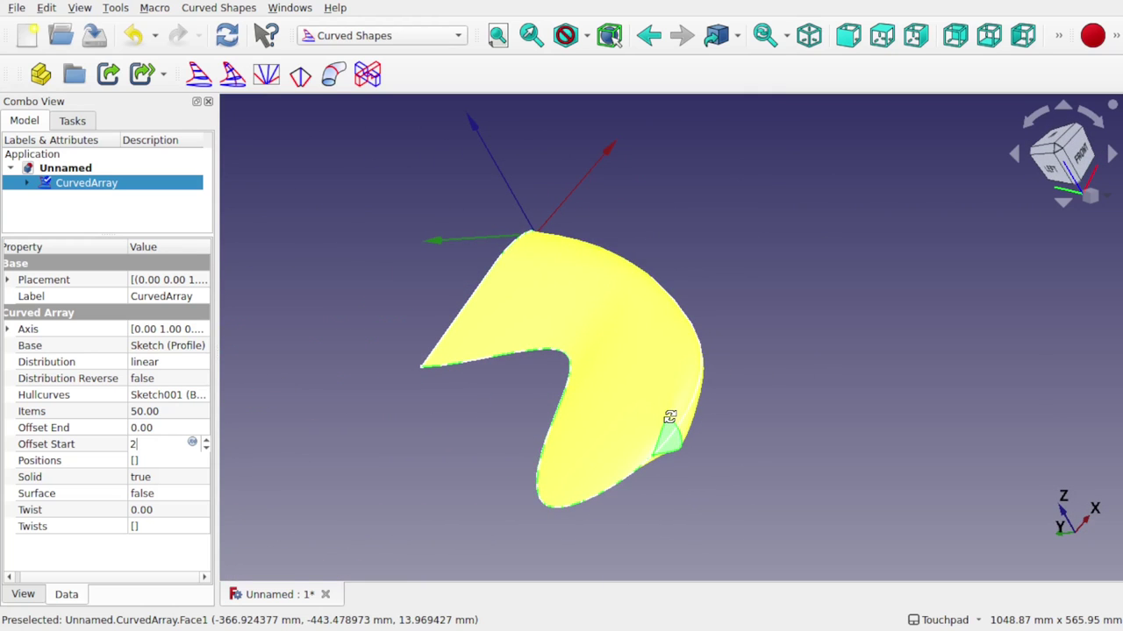
middle_click_drag(817, 445, 780, 485)
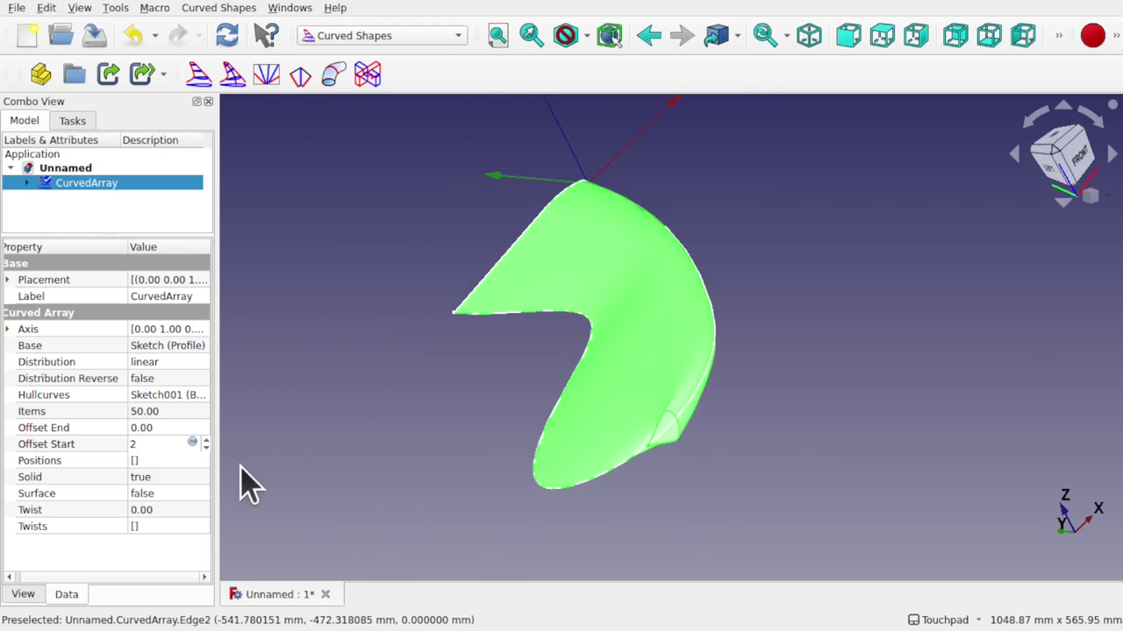
Set the curved array's Solid property back to false and its Offset Start to 0.
left_click(168, 479)
key("Up")
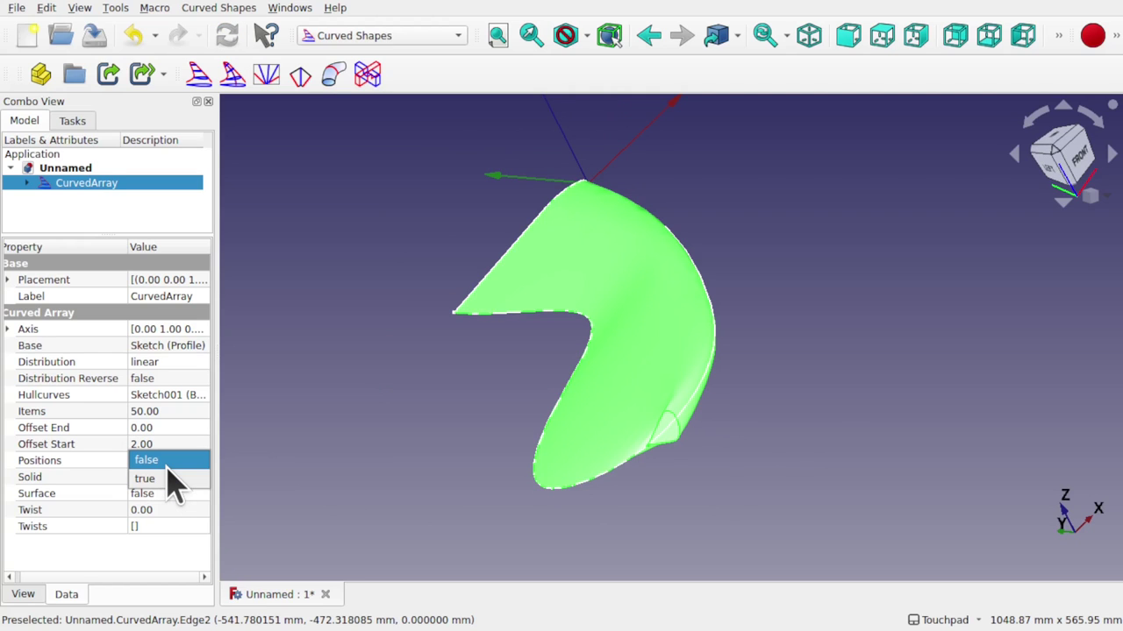
key("Return")
left_click_drag(551, 364, 611, 391, "alt")
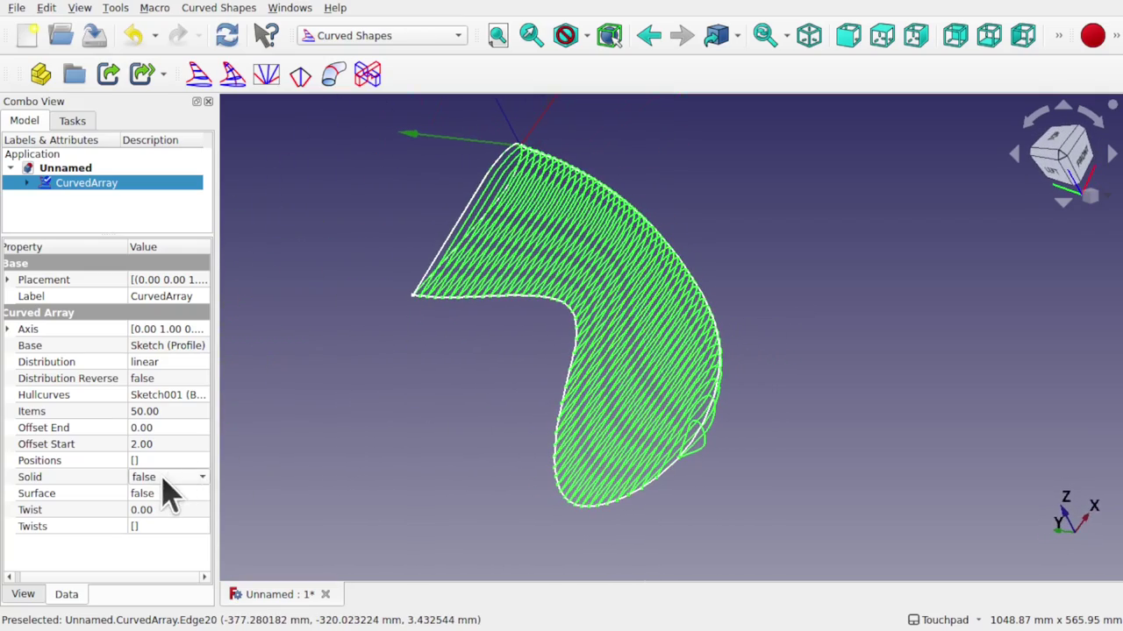
left_click(161, 444)
type("0")
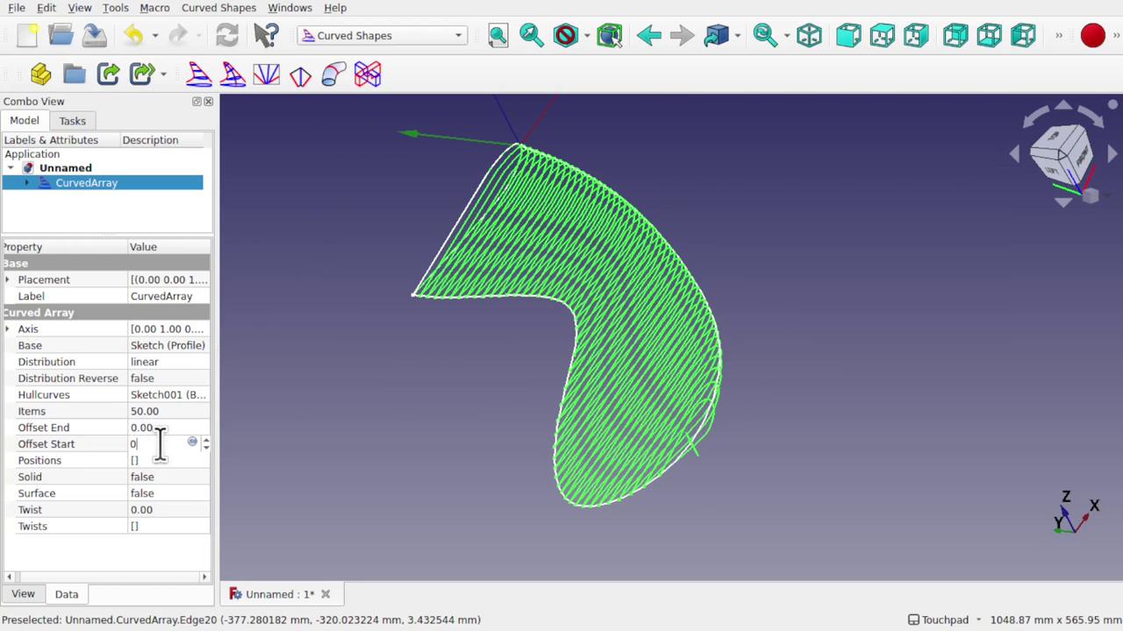
Switch to the Sketcher workbench and create a new sketch on the YZ plane.
left_click_drag(570, 409, 670, 374, "alt")
left_click(1068, 175)
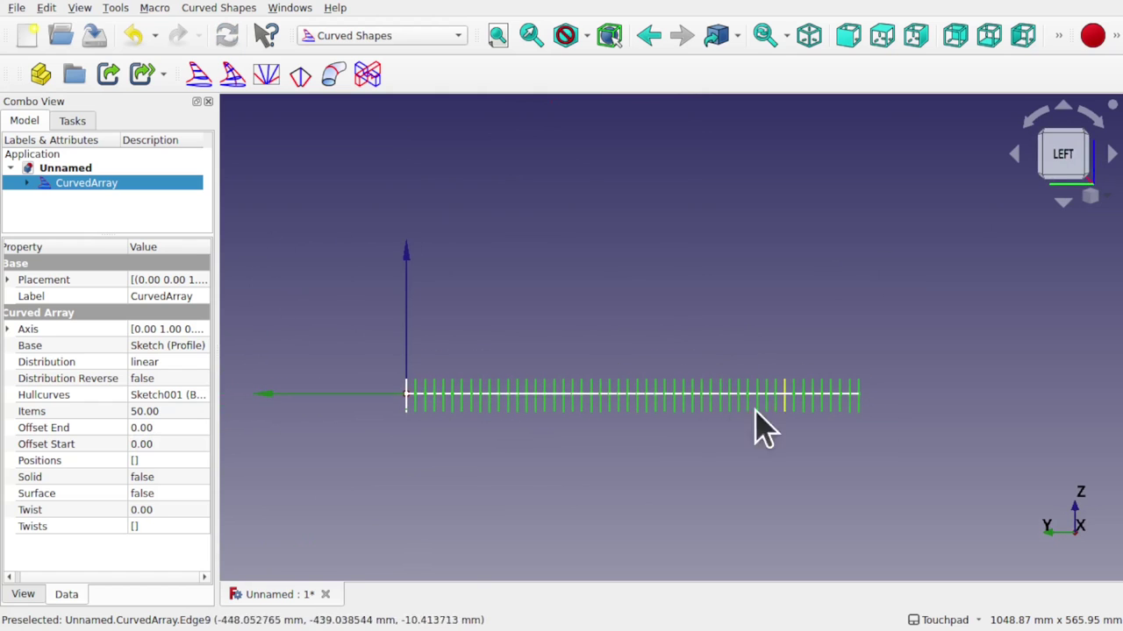
left_click_drag(682, 306, 974, 331)
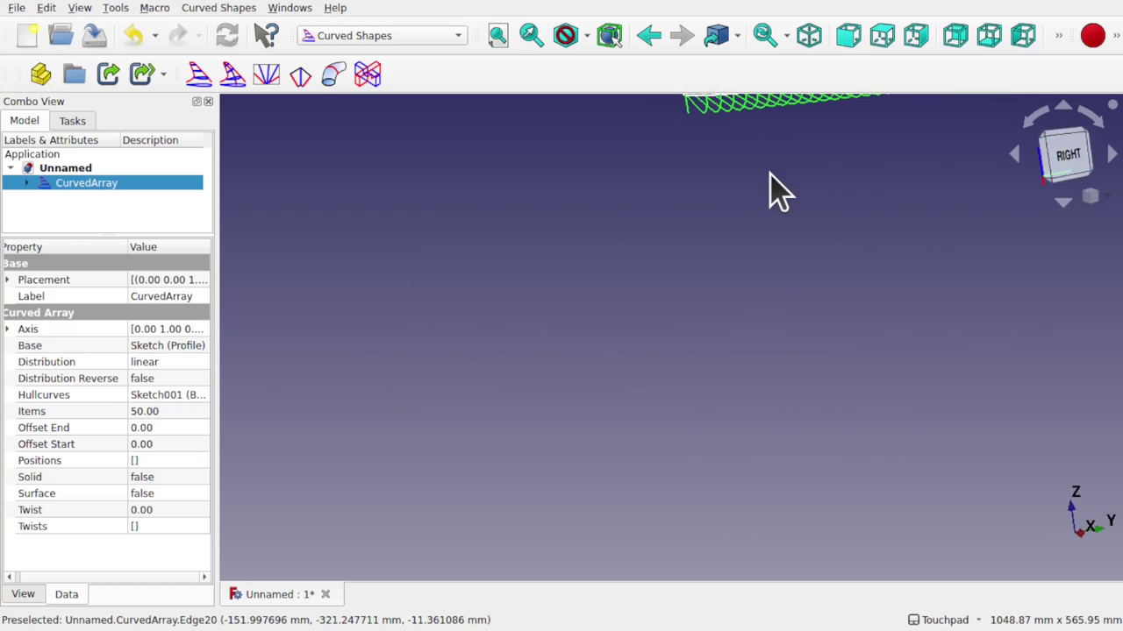
left_click_drag(778, 188, 634, 453)
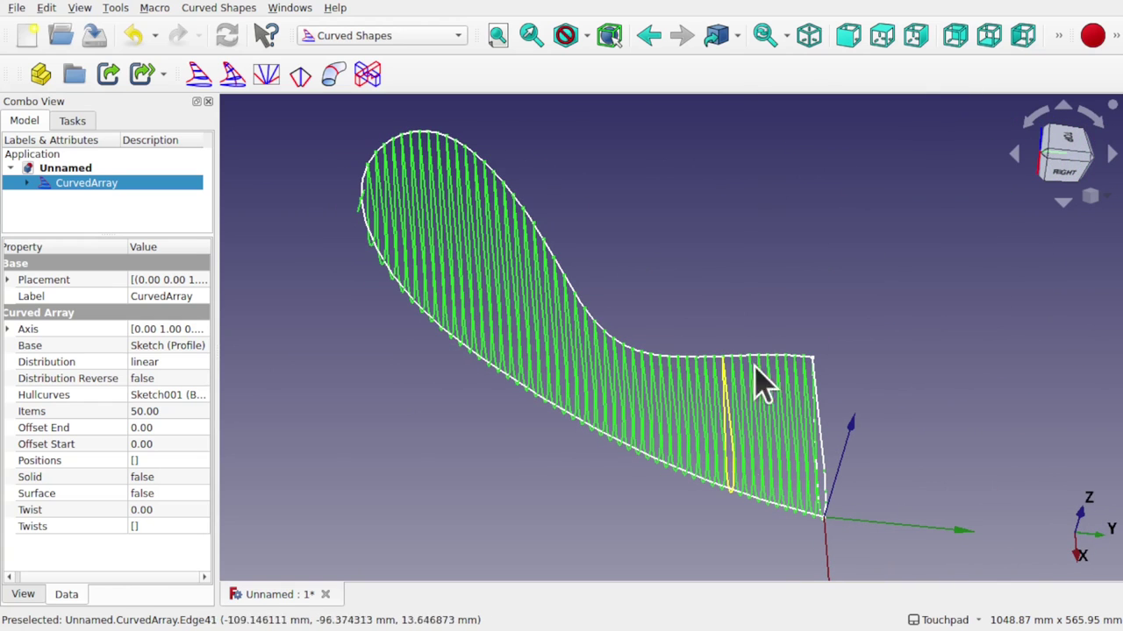
left_click(778, 155)
left_click(419, 37)
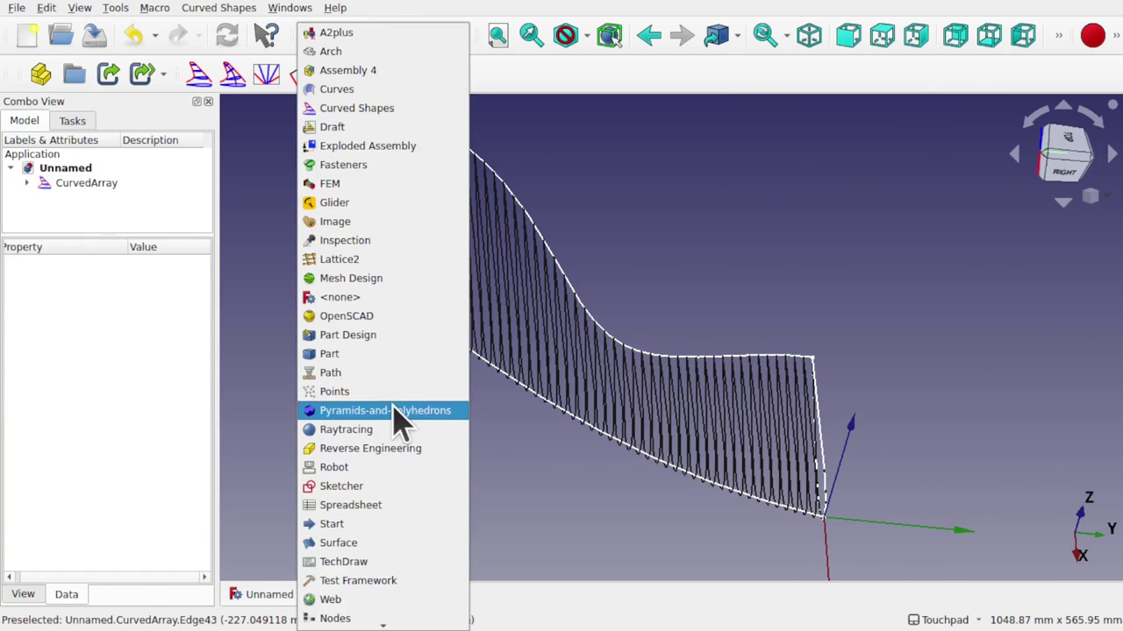
left_click(402, 488)
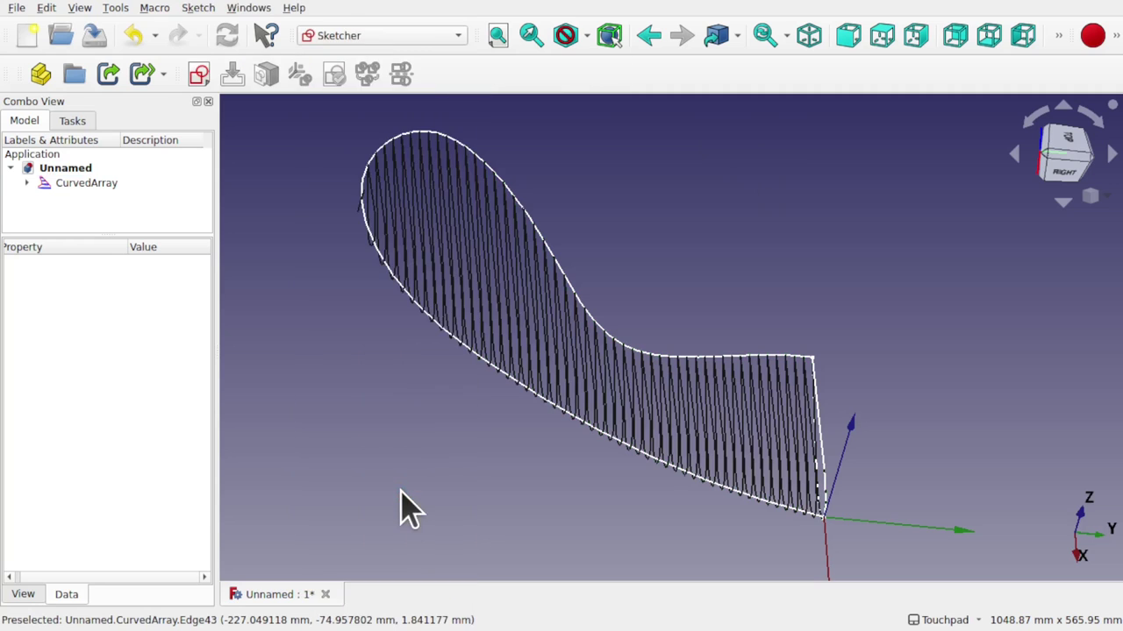
left_click(200, 77)
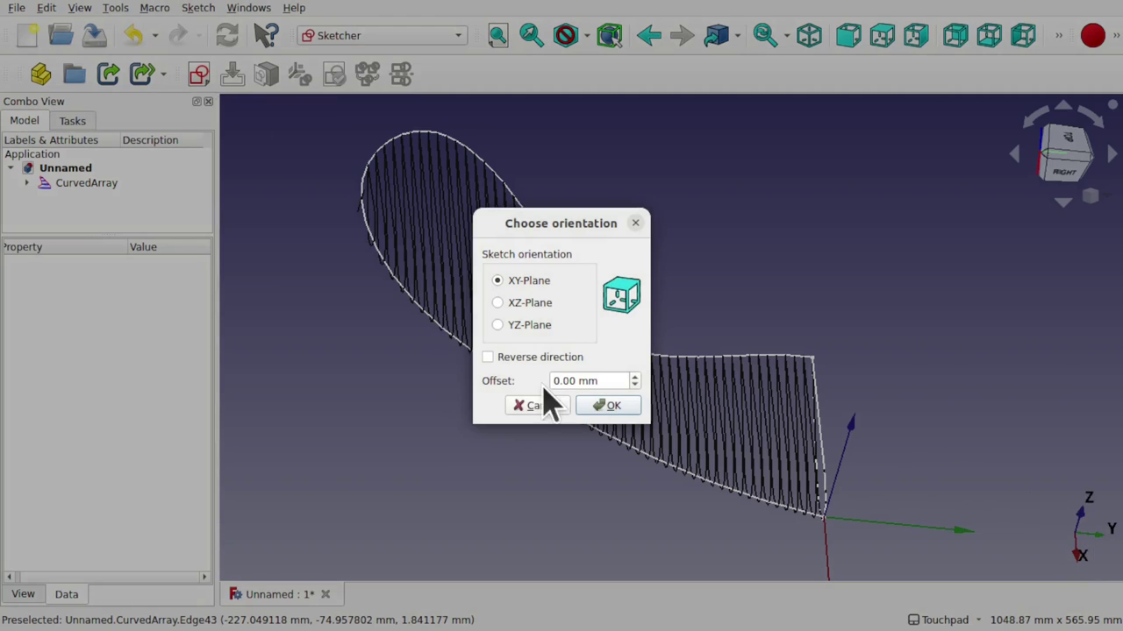
left_click(611, 406)
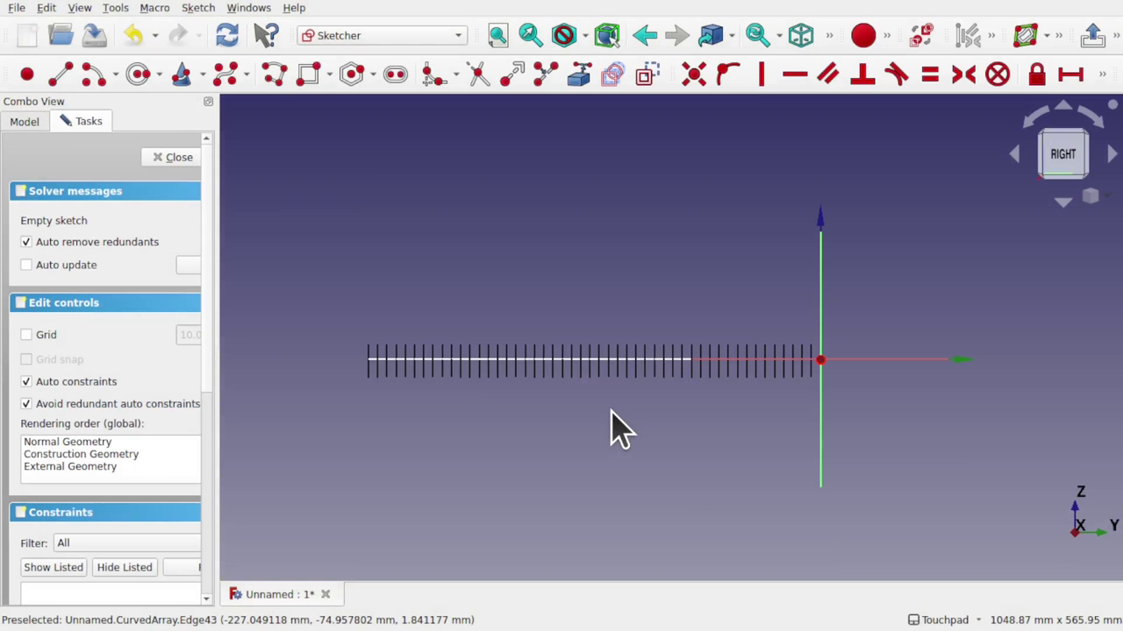
Hide the curved array so only the profile and boundary curves show behind the new sketch.
scroll(618, 430, "up", 3)
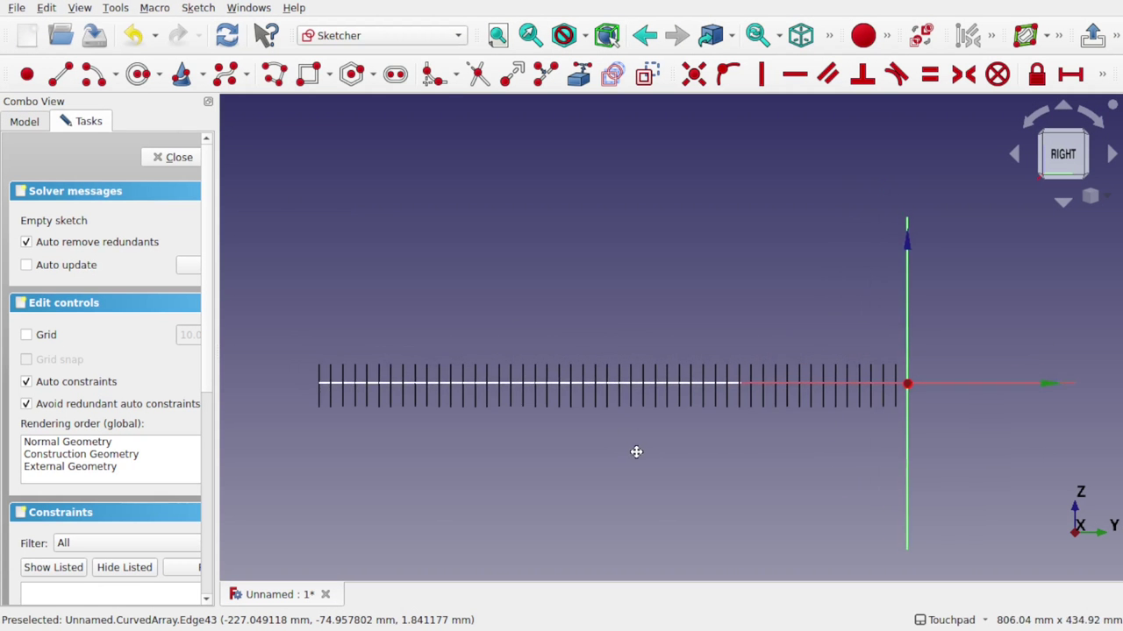
scroll(443, 437, "up", 2)
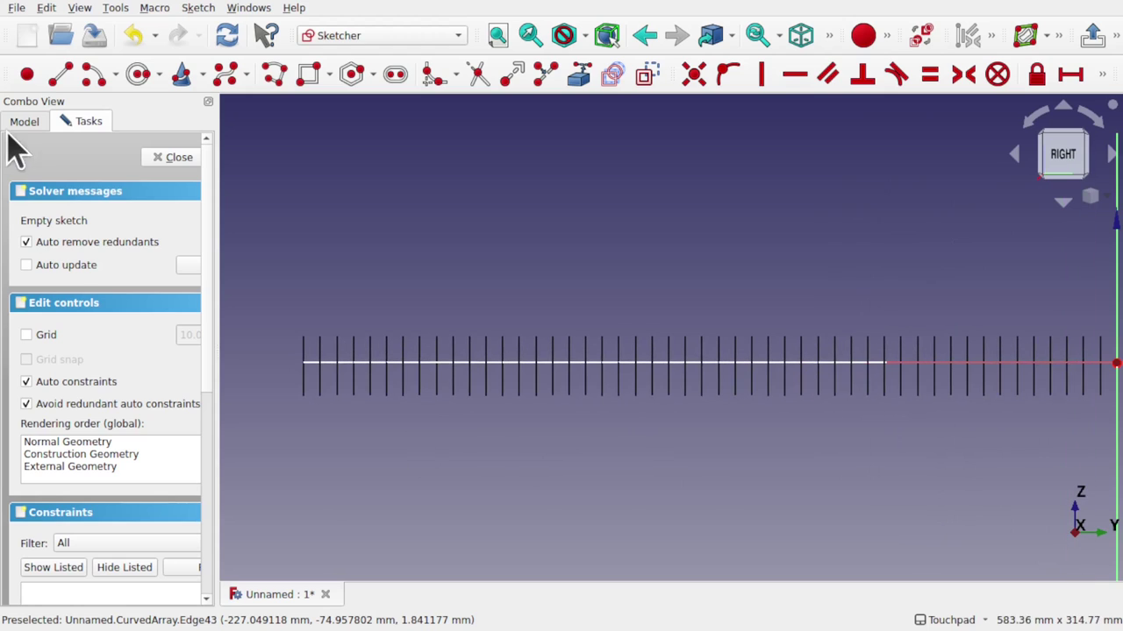
left_click(26, 123)
left_click(101, 186)
key("Delete")
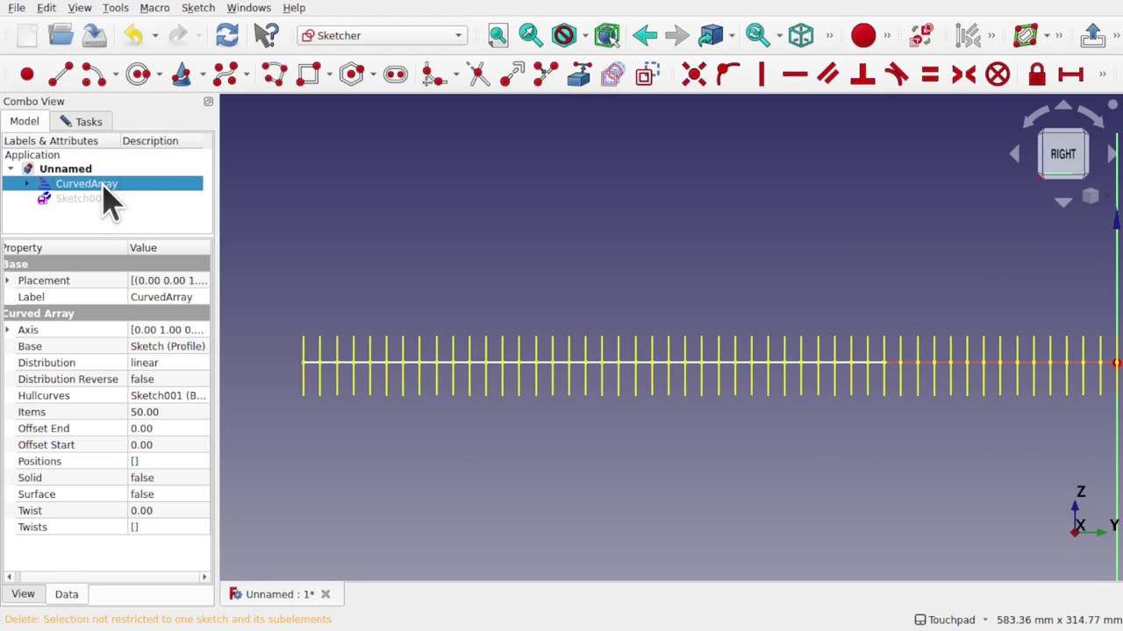
key("space")
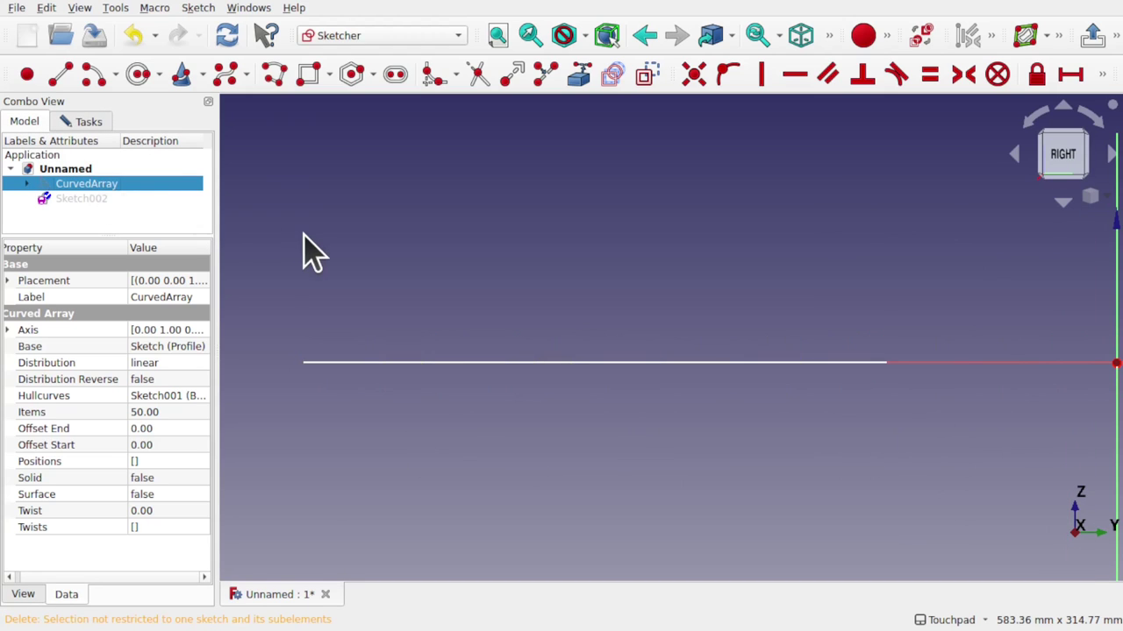
left_click(88, 123)
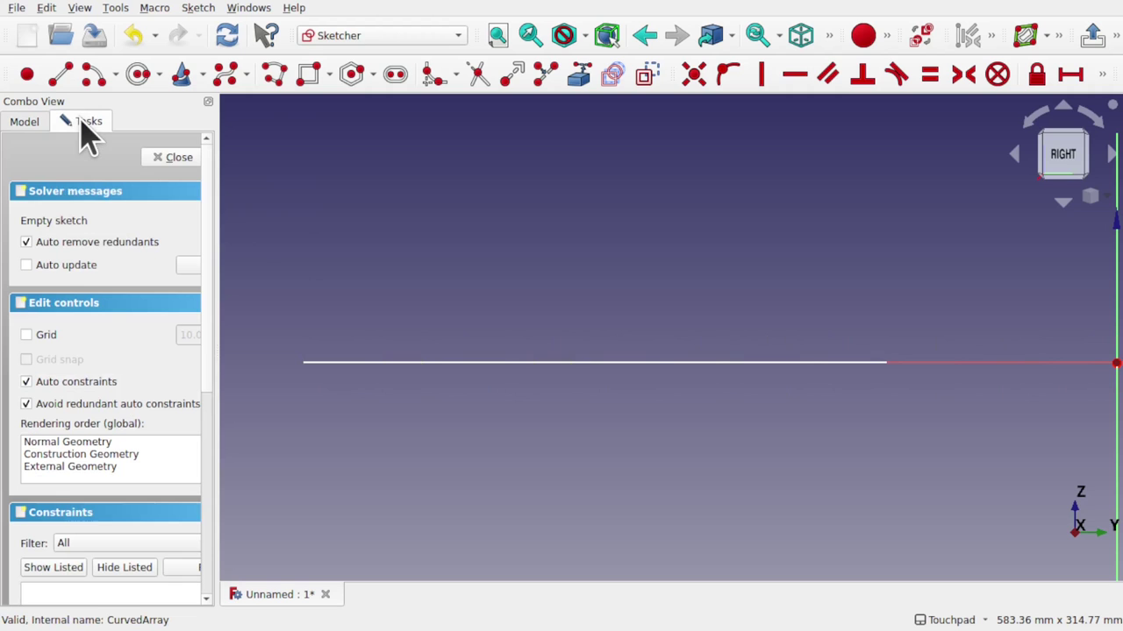
Sketch a three-point B-spline from the vertical axis at the profile's top, out to the boundary's far tip, and back to the axis below the profile.
left_click_drag(584, 307, 592, 356, "alt")
mouse_move(592, 355)
middle_mouse_down()
mouse_move(626, 336)
mouse_move(611, 318)
mouse_move(601, 345)
middle_mouse_up()
scroll(600, 347, "down", 5)
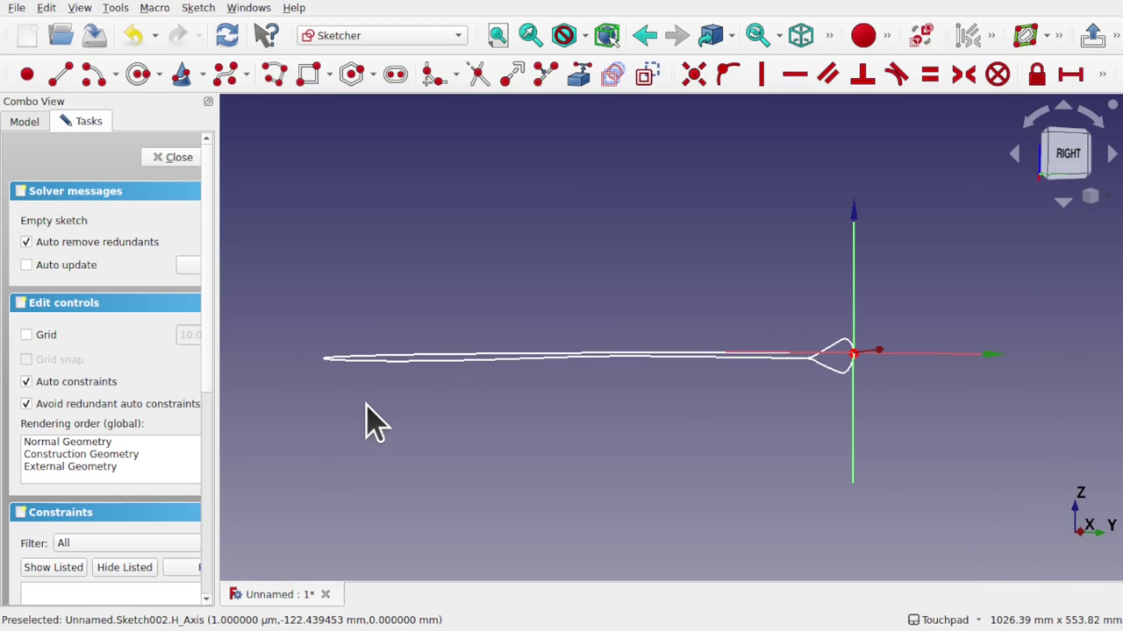
left_click(230, 77)
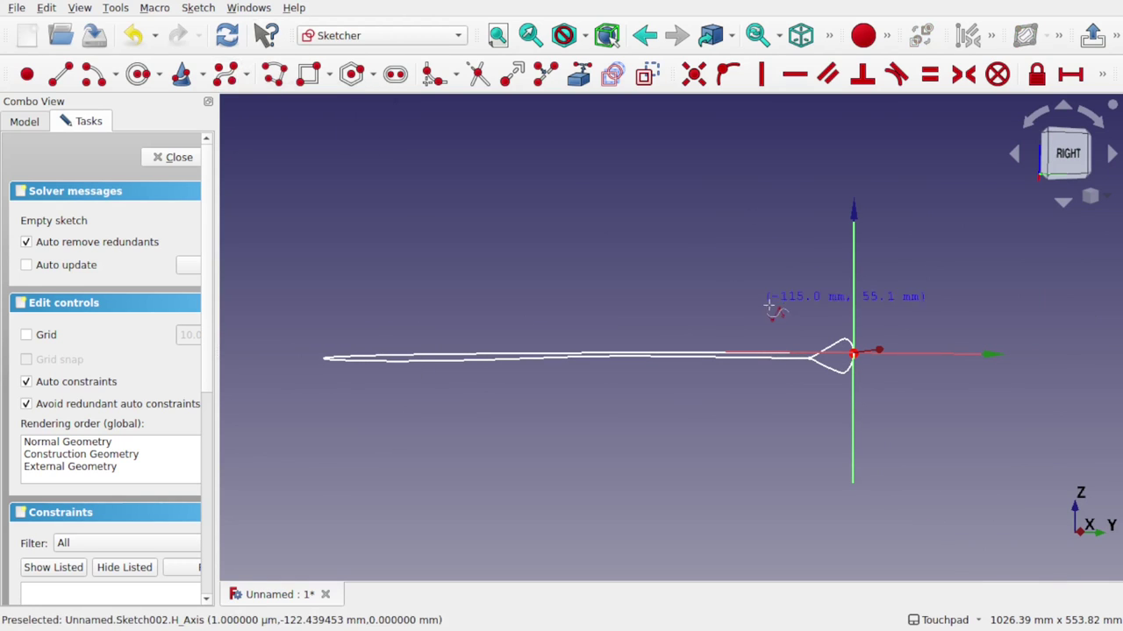
left_click_drag(750, 309, 748, 301, "shift")
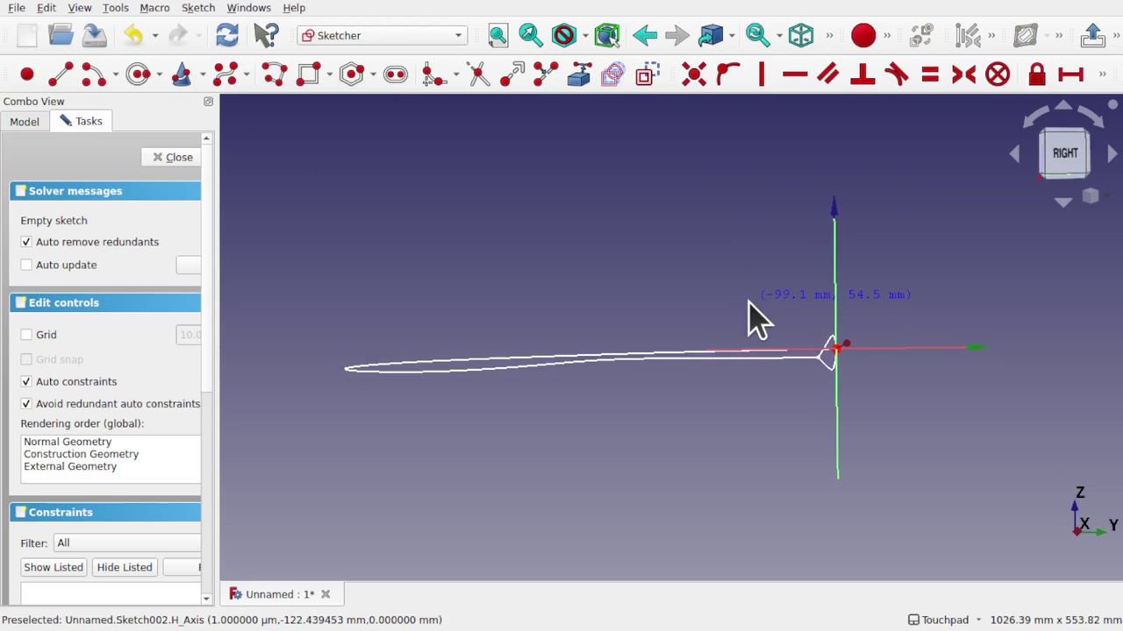
scroll(806, 338, "up", 3)
left_click_drag(868, 343, 888, 356, "shift")
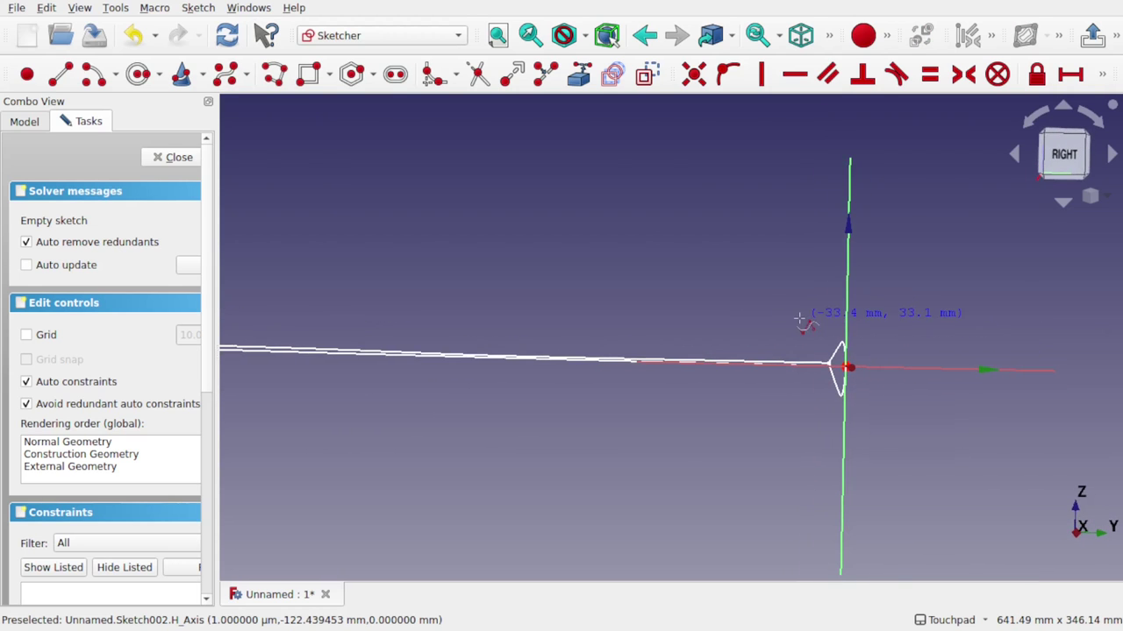
left_click(846, 342)
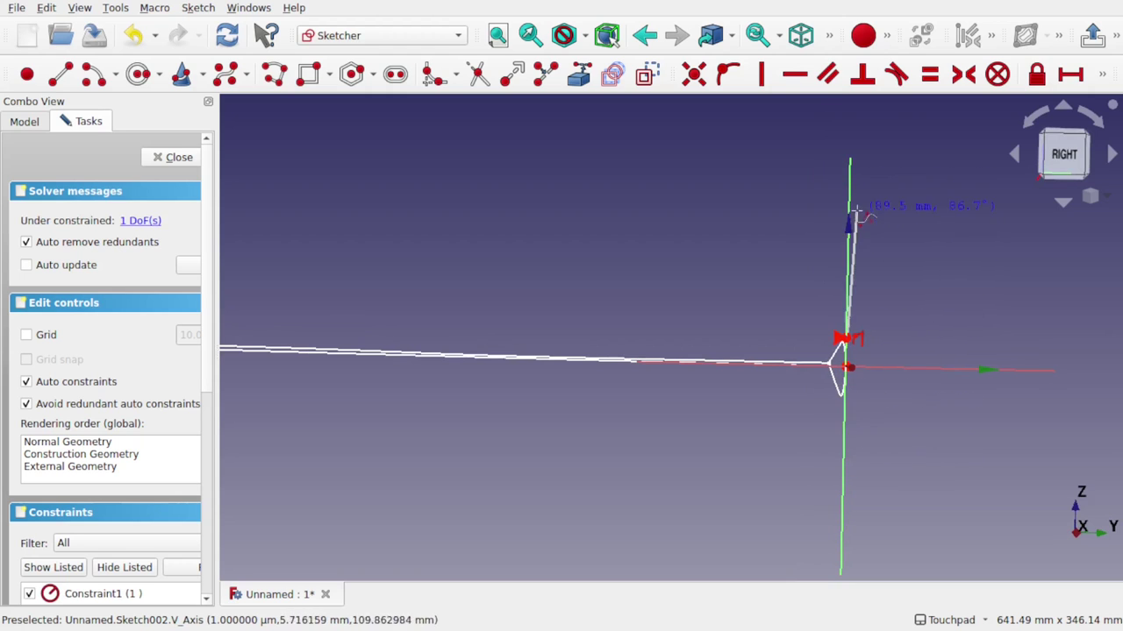
middle_click_drag(687, 325, 925, 317, "shift")
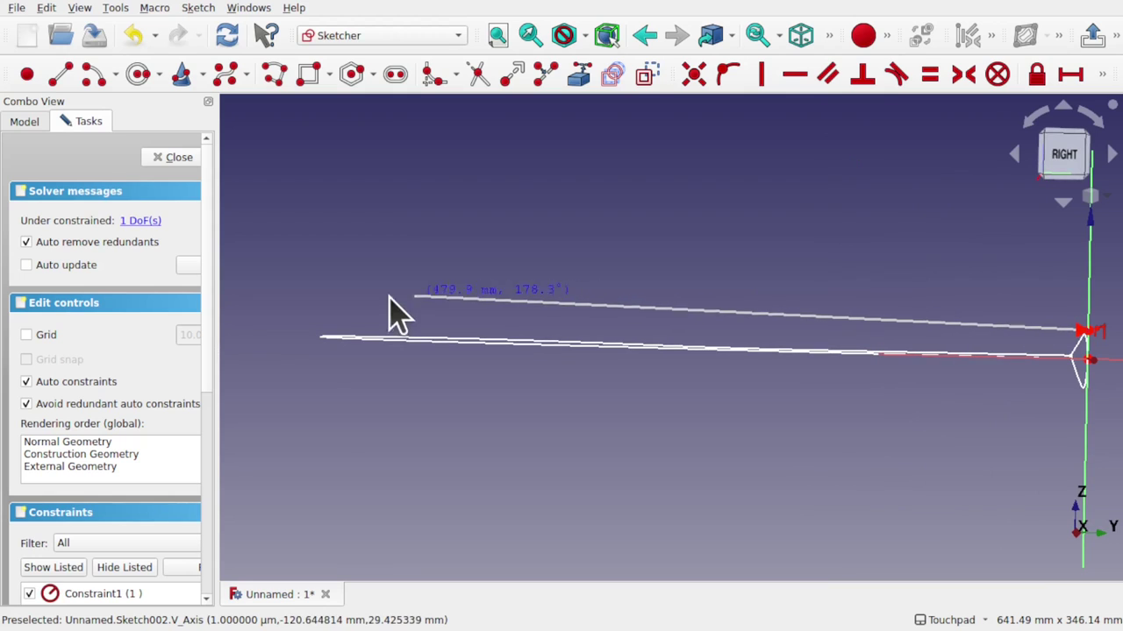
left_click(320, 339)
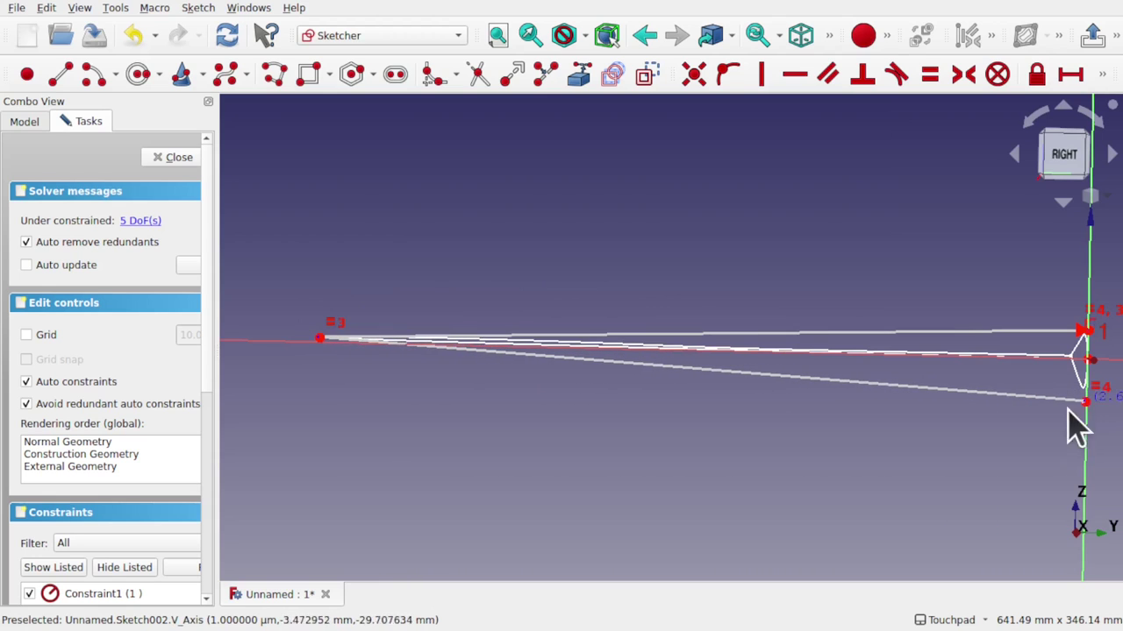
left_click(1067, 409)
right_click(1043, 416)
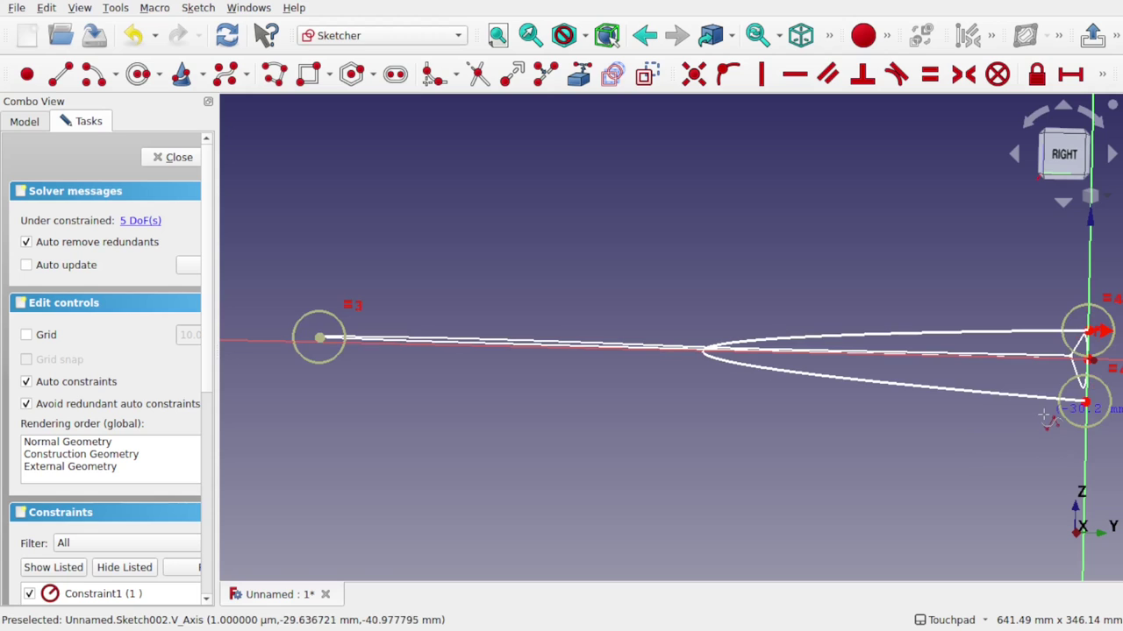
Move the B-spline's middle control point outward until the curve's tip reaches the boundary's far end, and close the sketch.
scroll(740, 379, "down", 5)
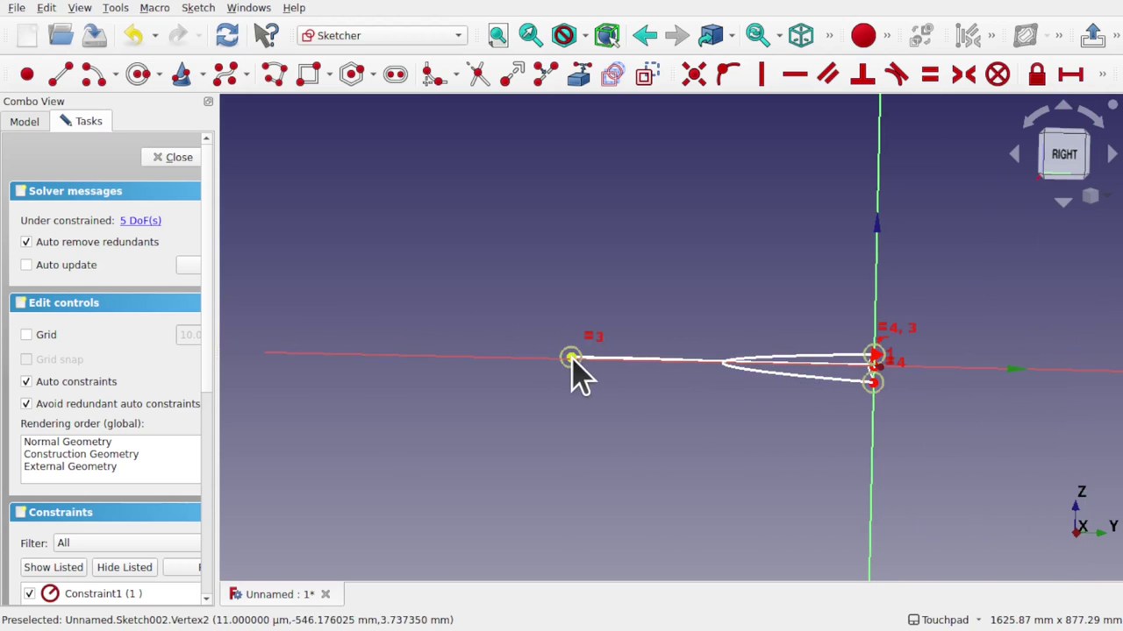
left_click_drag(571, 361, 268, 345)
scroll(579, 371, "up", 5)
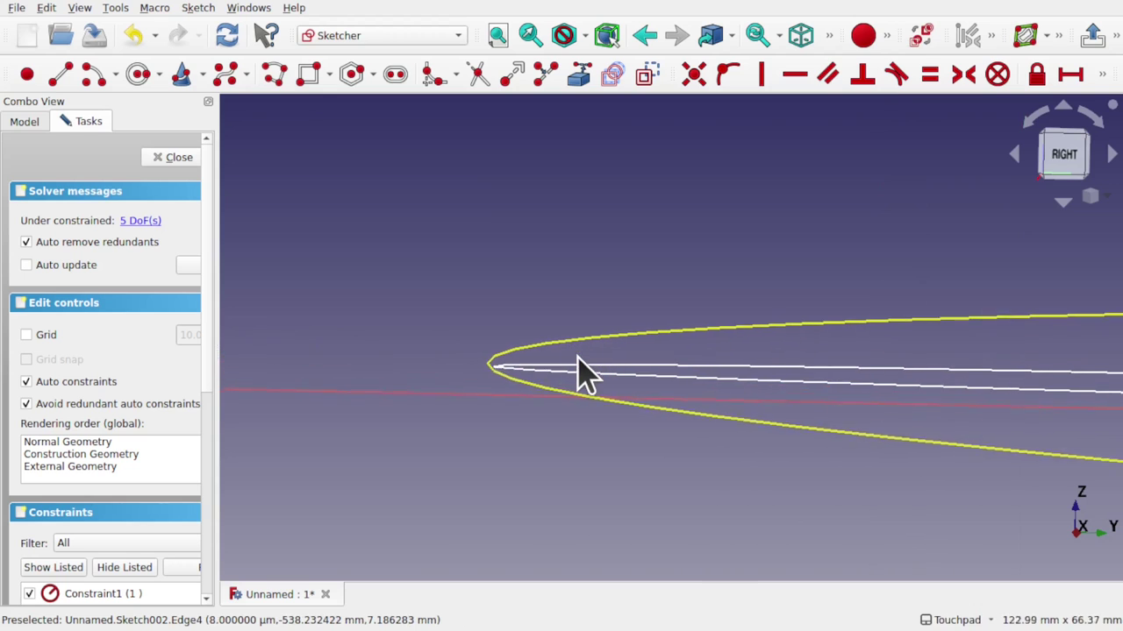
scroll(580, 371, "down", 5)
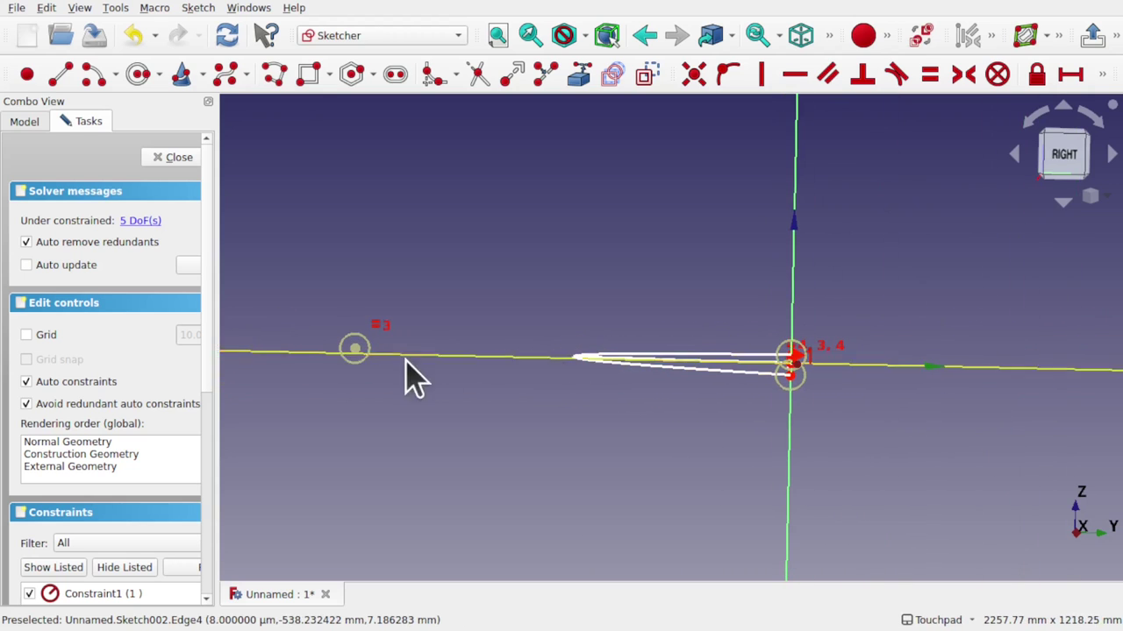
left_click_drag(356, 351, 354, 351)
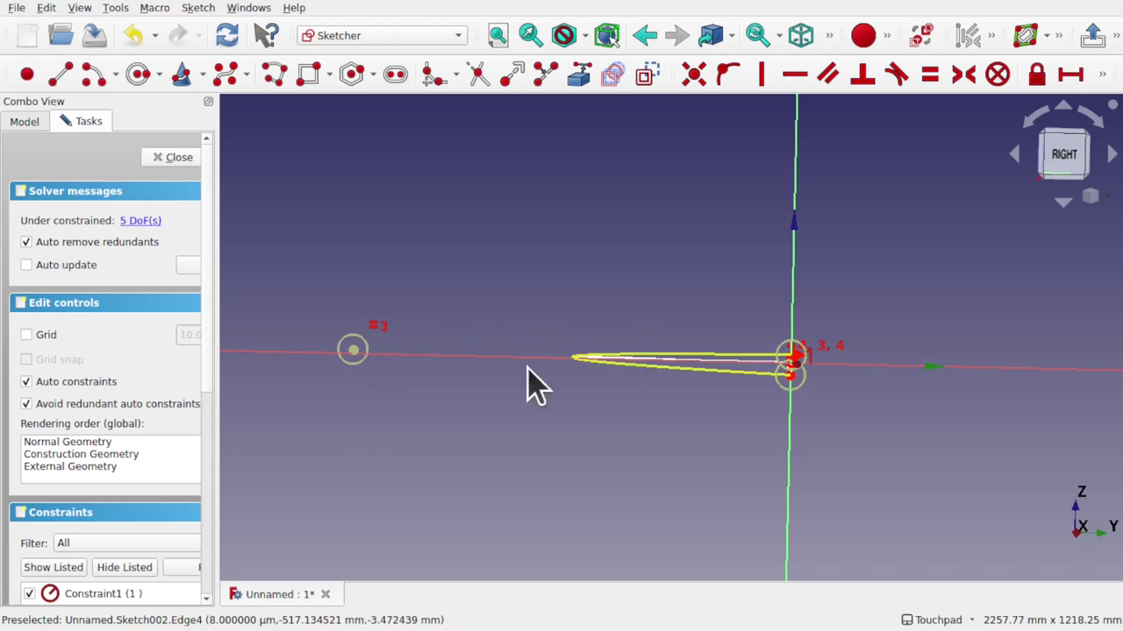
scroll(645, 381, "up", 5)
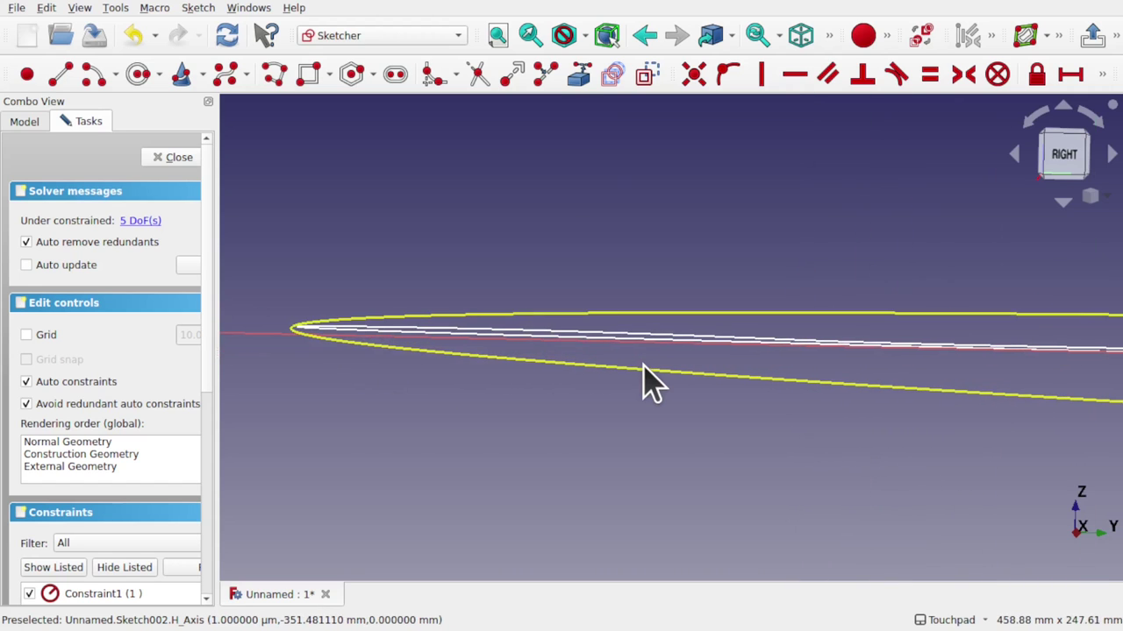
scroll(645, 382, "down", 3)
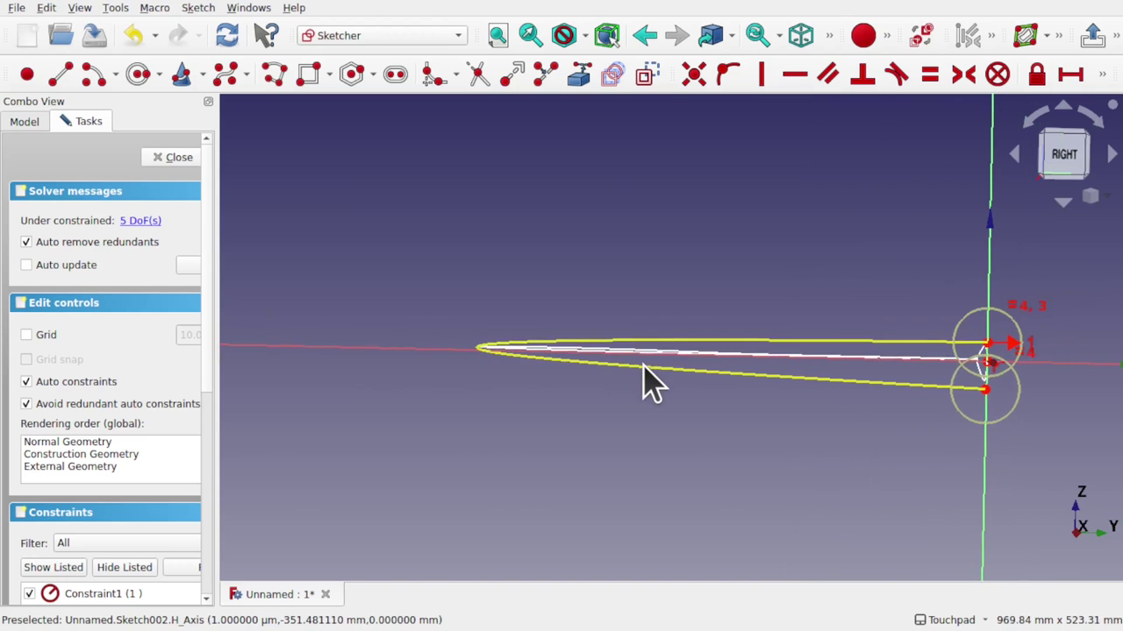
scroll(496, 361, "up", 6)
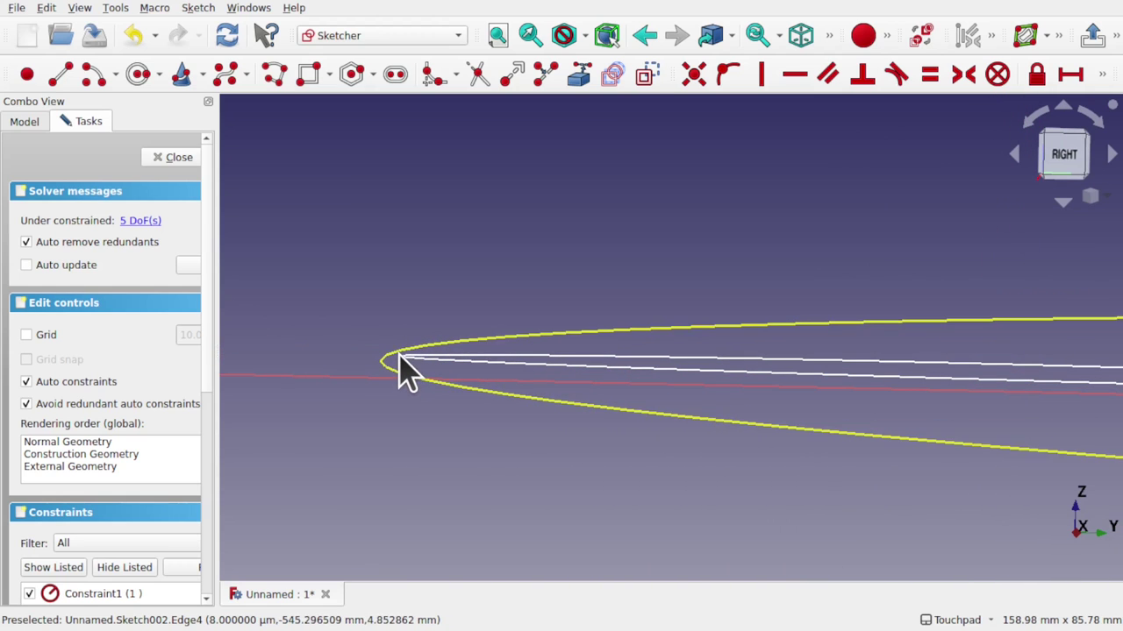
scroll(399, 373, "down", 8)
scroll(399, 355, "down", 1)
mouse_move(399, 355)
middle_mouse_down("shift")
mouse_move(421, 367)
mouse_move(626, 386)
middle_mouse_up("shift")
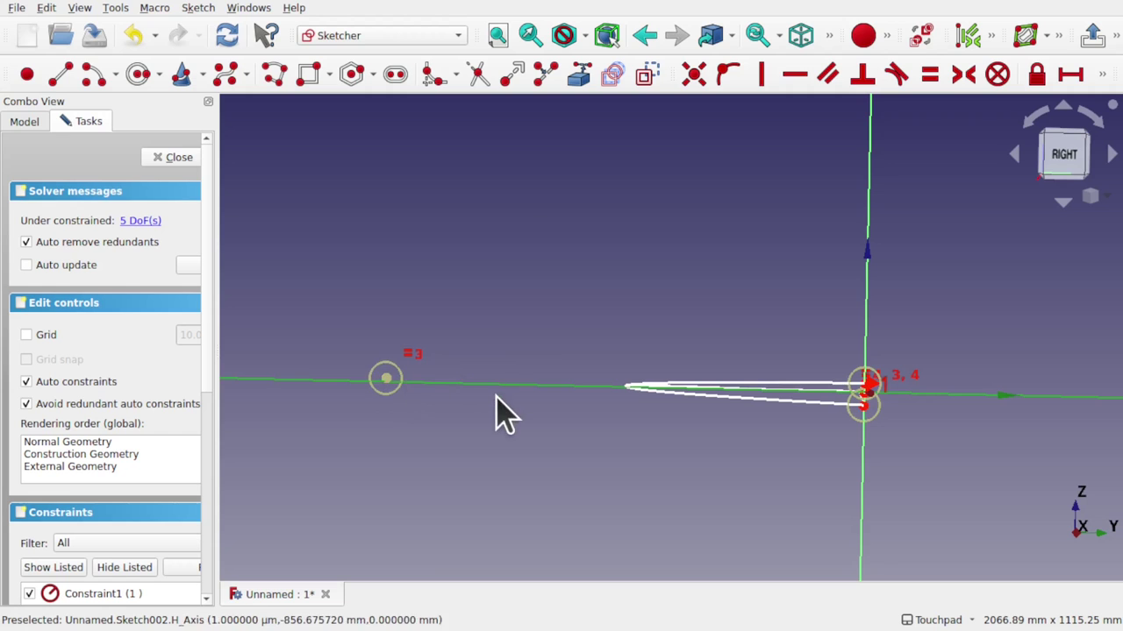
left_click(174, 159)
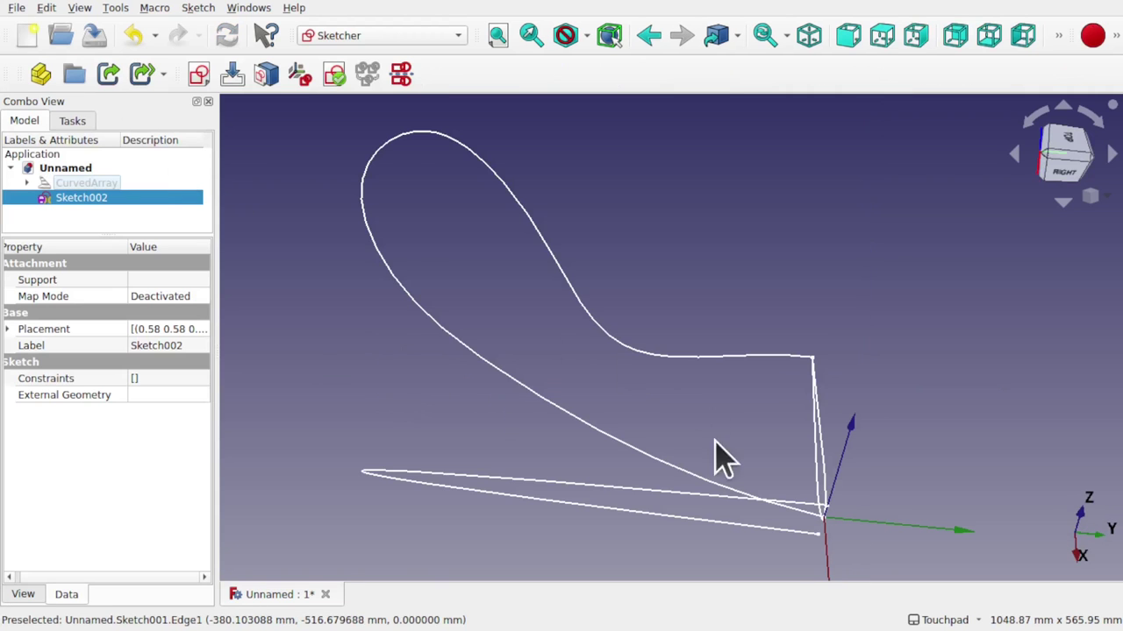
Delete the existing curved array, keeping its profile and boundary sketches.
mouse_move(621, 375)
left_mouse_down("alt")
mouse_move(702, 416)
mouse_move(691, 471)
mouse_move(587, 374)
mouse_move(707, 358)
mouse_move(651, 368)
mouse_move(680, 386)
mouse_move(747, 394)
mouse_move(735, 390)
left_mouse_up("alt")
left_click(88, 184)
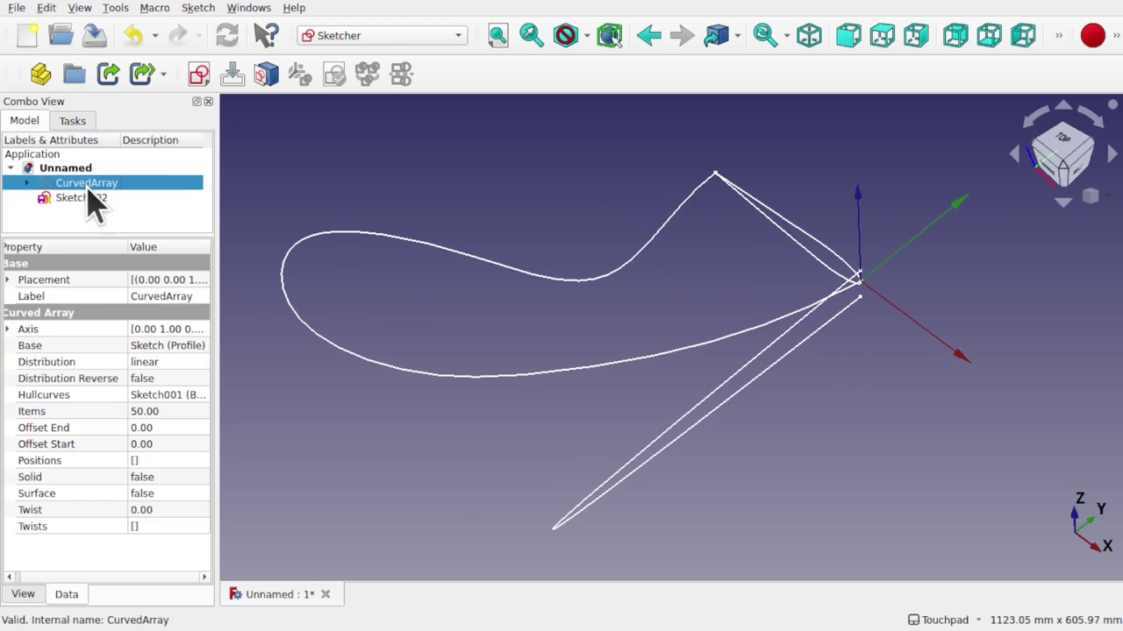
key("Delete")
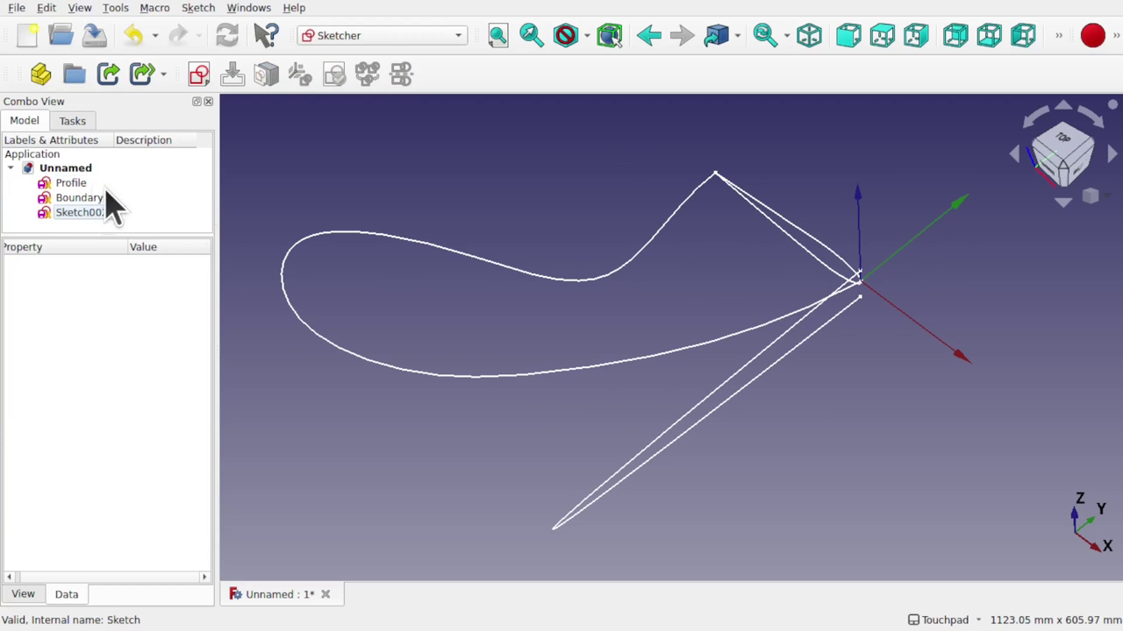
Rename the new YZ-plane sketch as HeightBoundary.
left_click(88, 214)
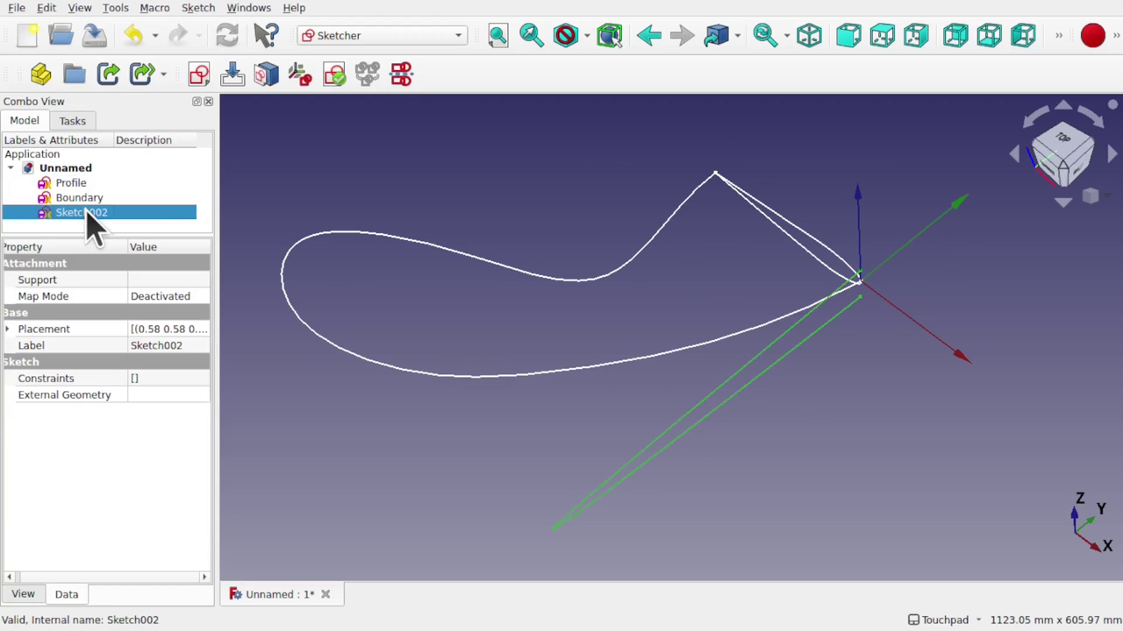
right_click(85, 210)
left_click(200, 607)
key("Return")
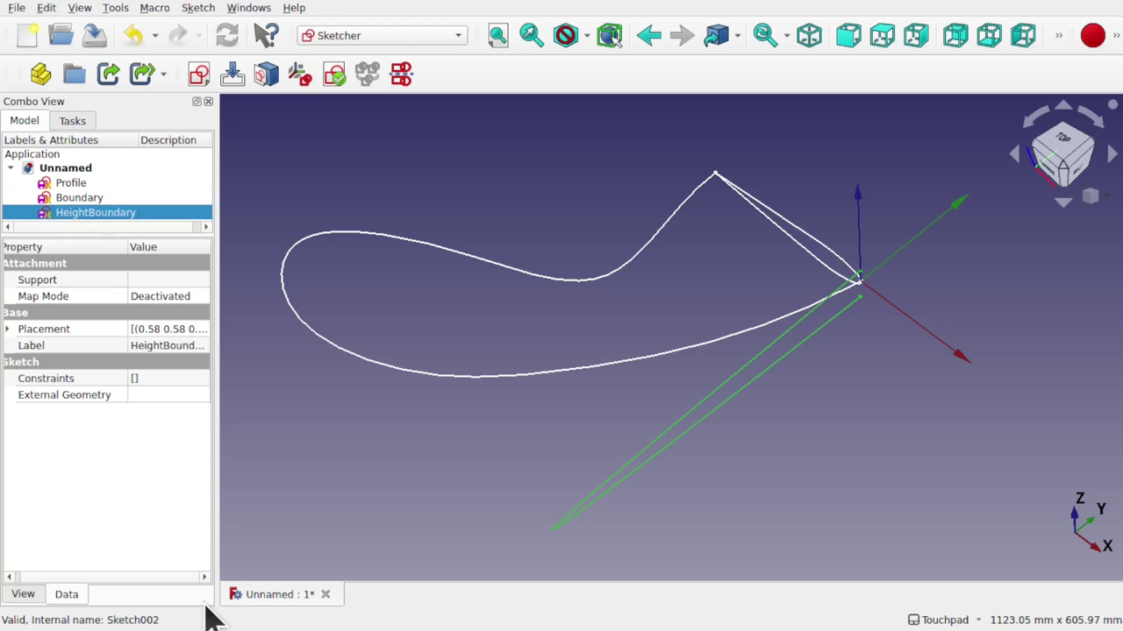
left_click(567, 456)
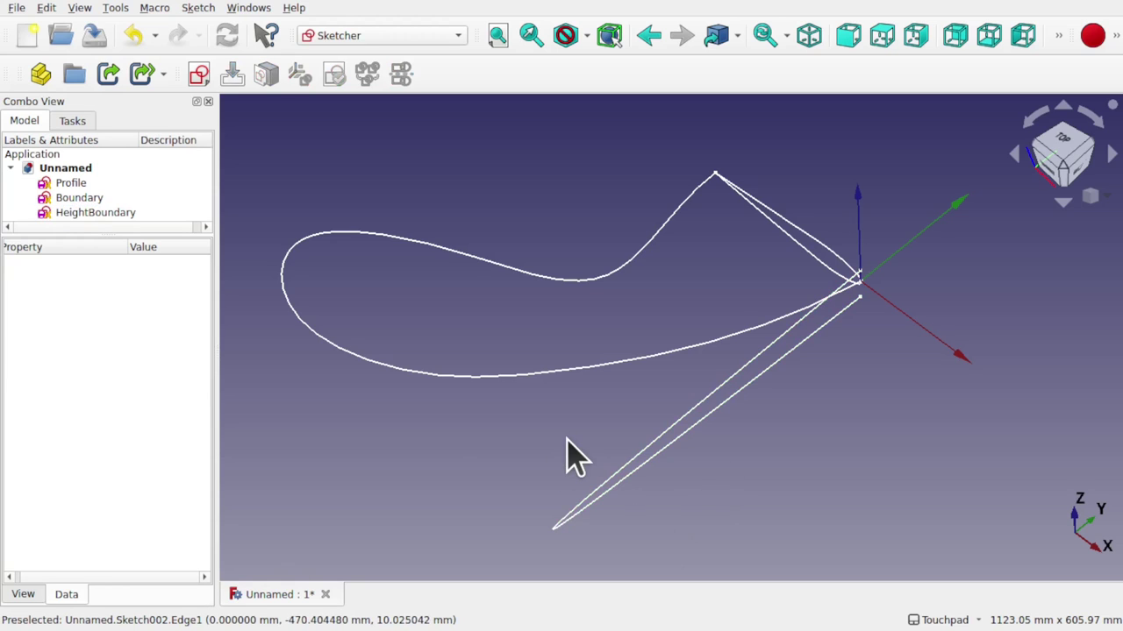
Switch to the Curved Shapes workbench and create a curved array from the Profile, Boundary and HeightBoundary sketches.
left_click(359, 42)
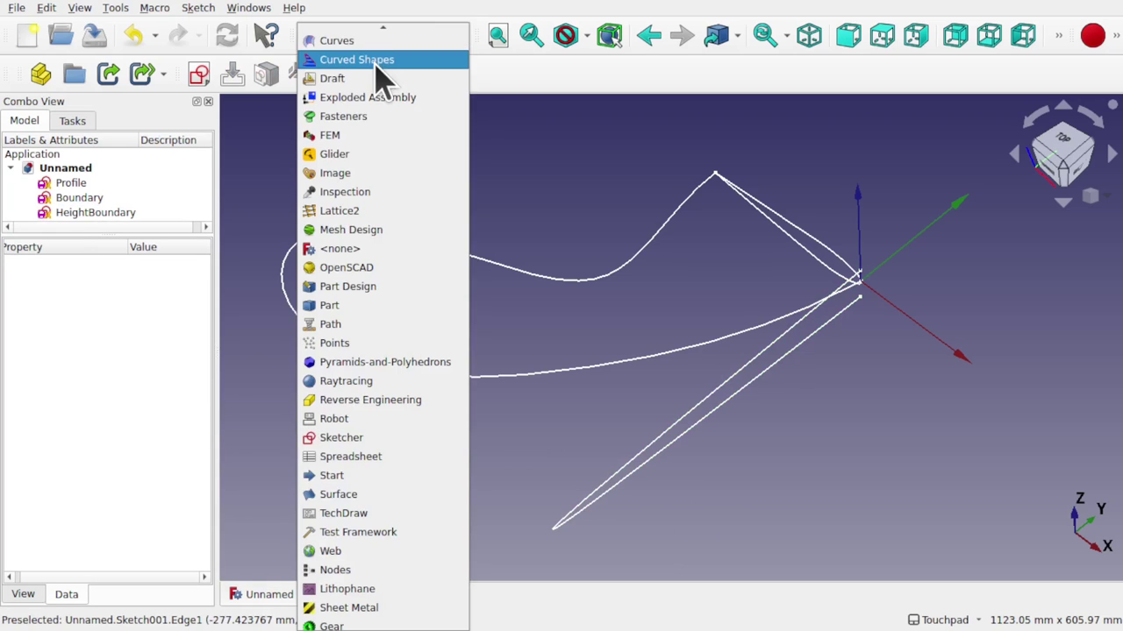
left_click(369, 59)
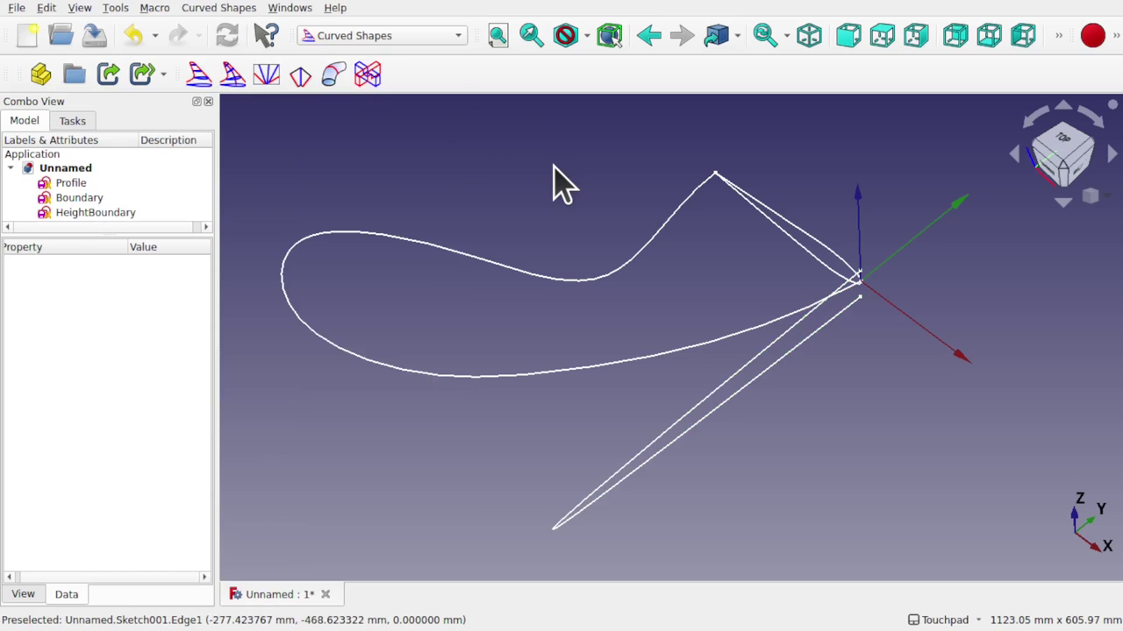
left_click(812, 250)
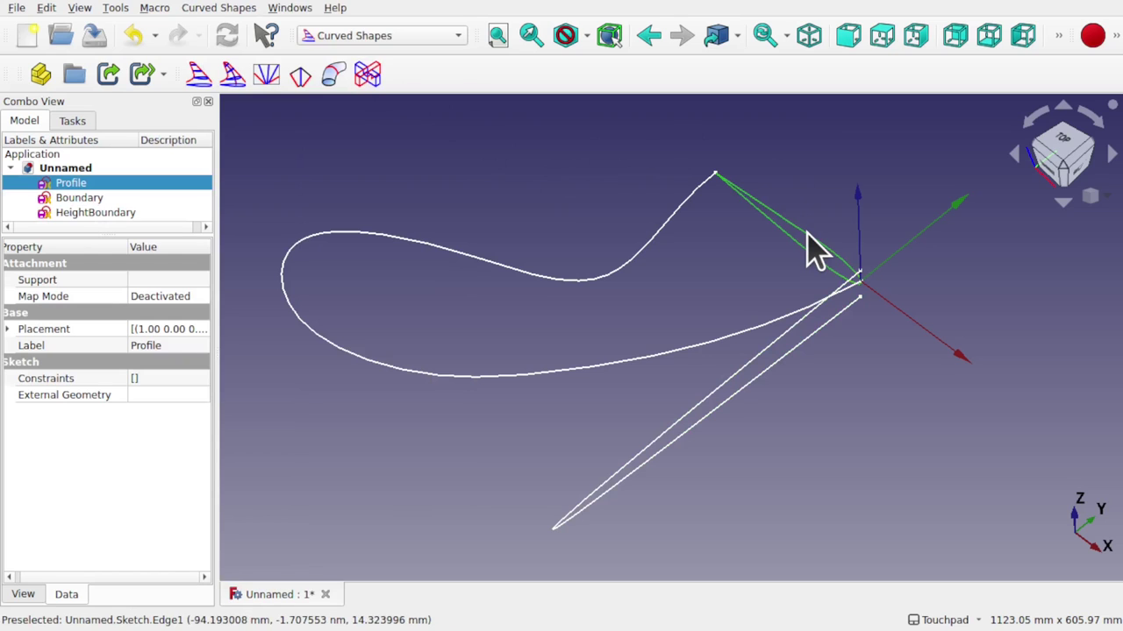
left_click(593, 283, "ctrl")
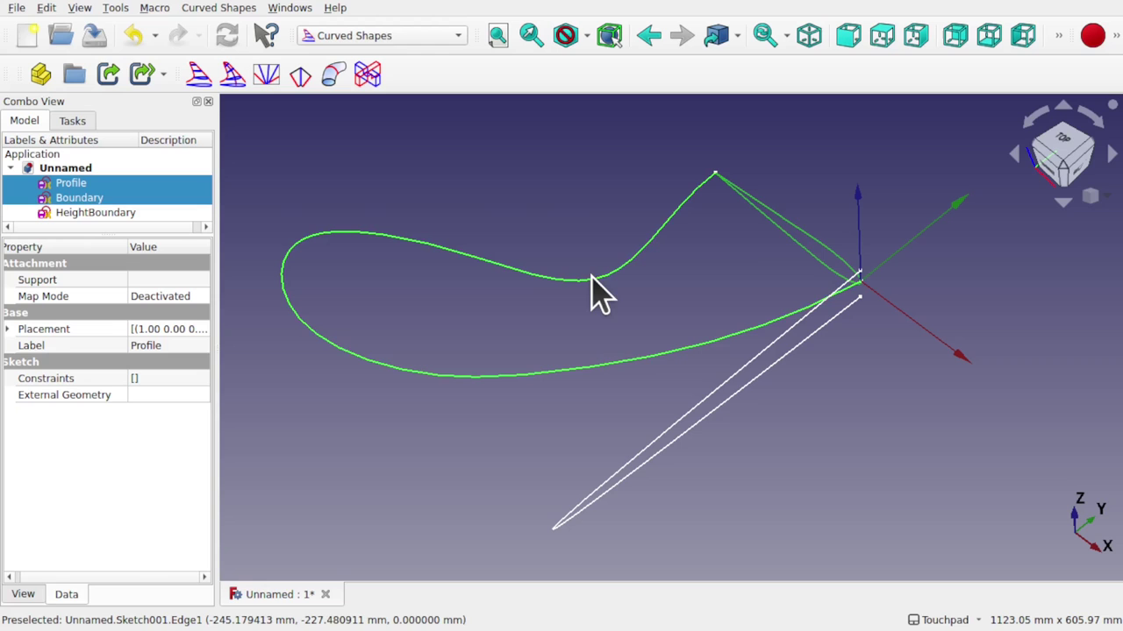
left_click(750, 387, "ctrl")
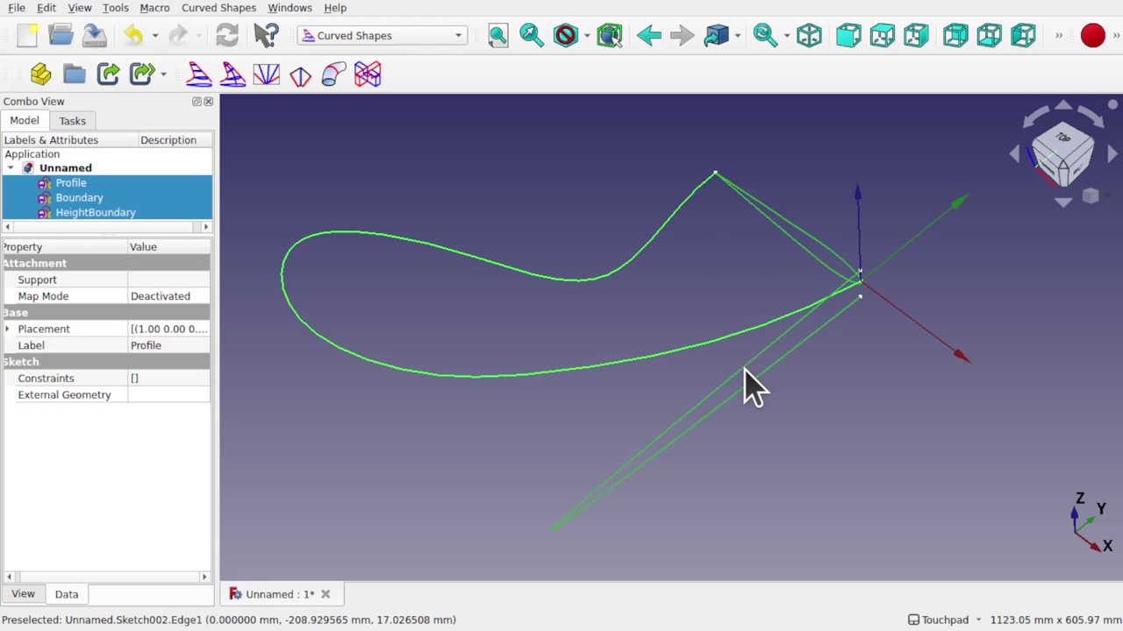
left_click(198, 77)
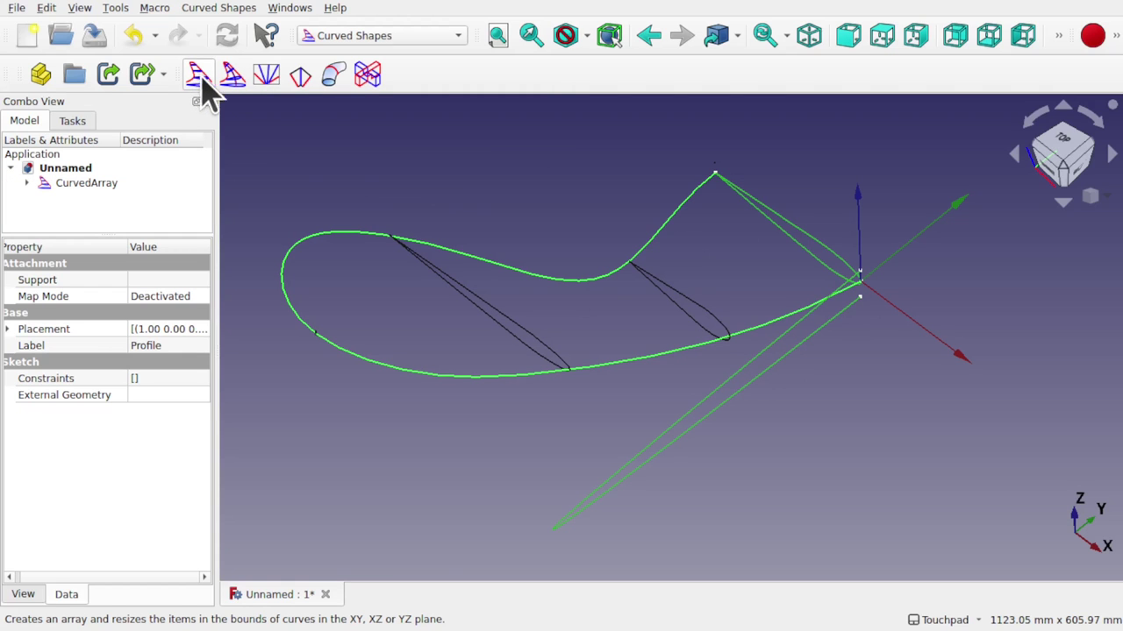
left_click_drag(596, 313, 515, 223, "alt")
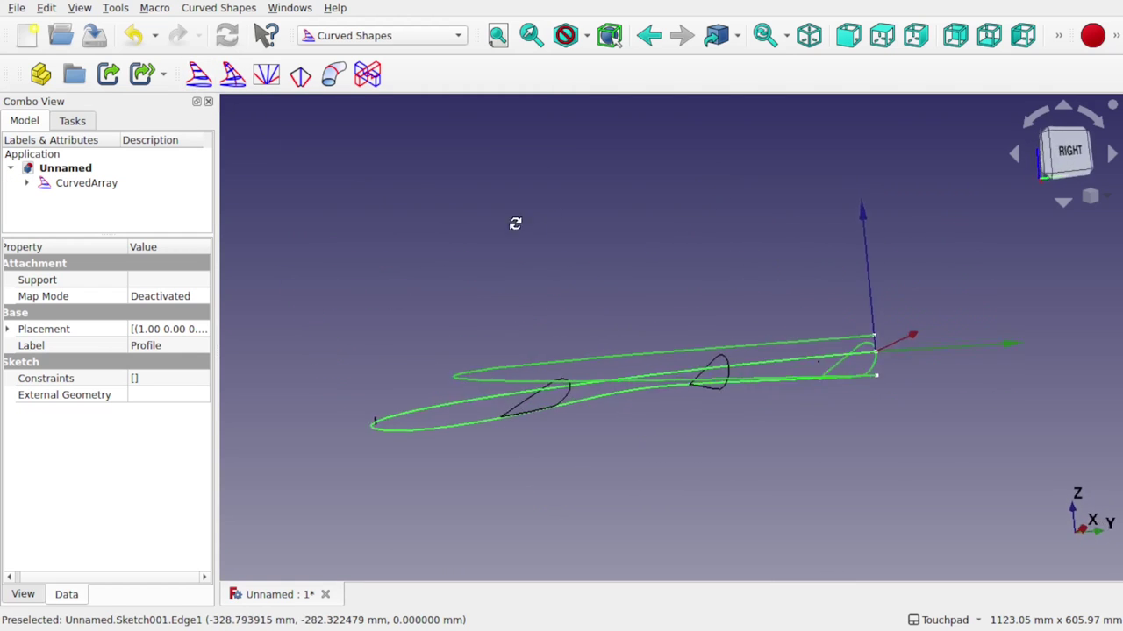
middle_click_drag(515, 224, 574, 285)
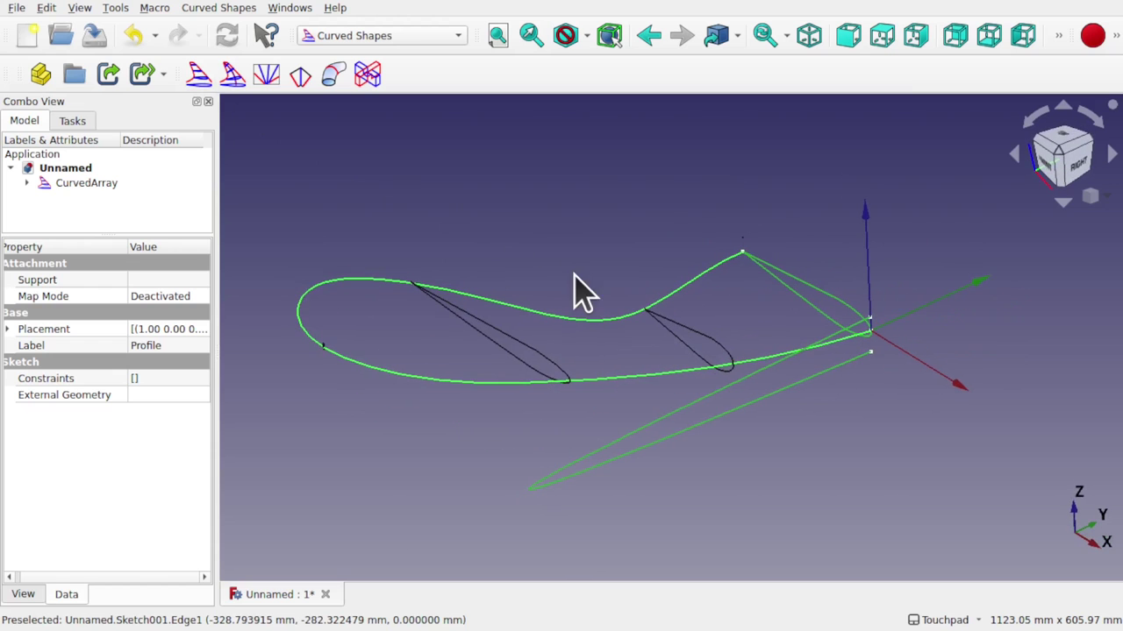
Set the curved array's Items to 20 and examine from the right view how the ribs fit the height boundary.
left_click(80, 183)
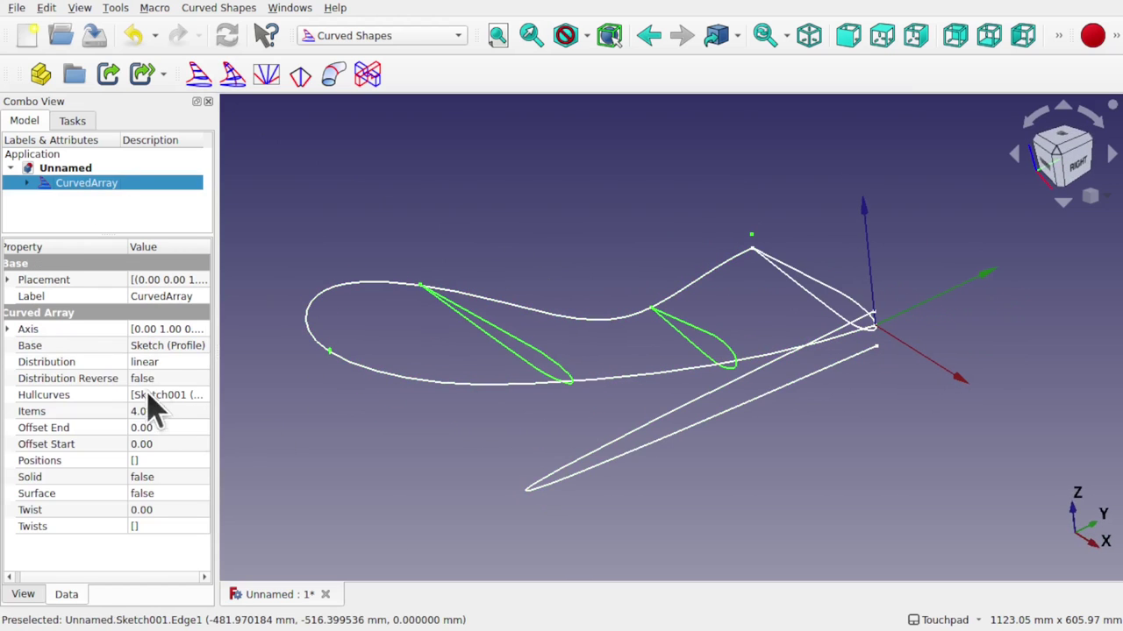
left_click(176, 412)
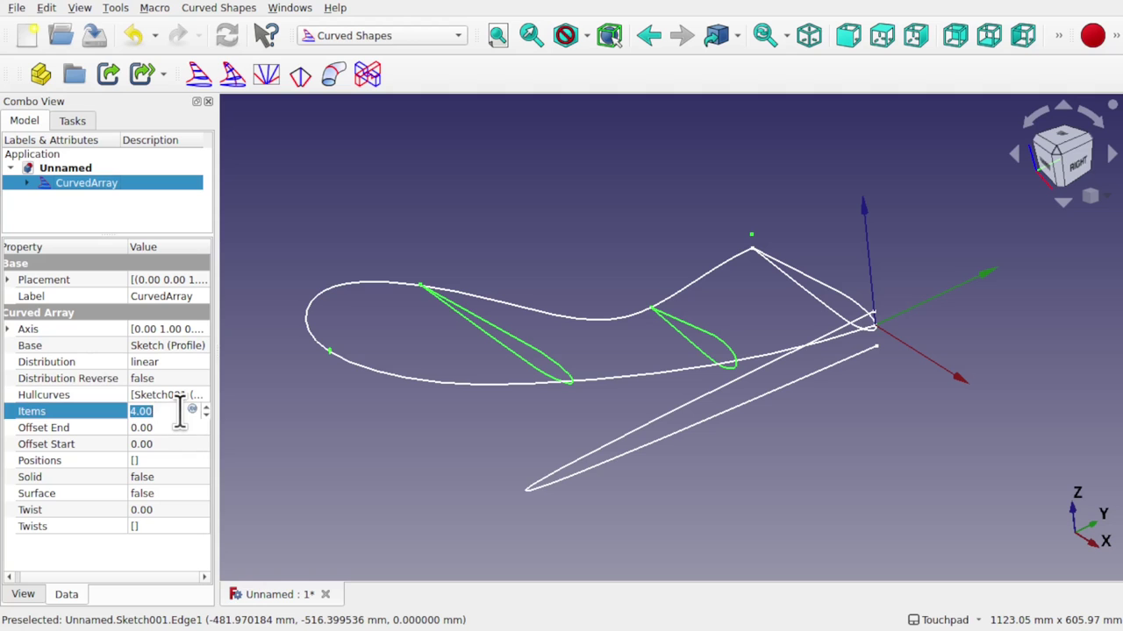
type("20")
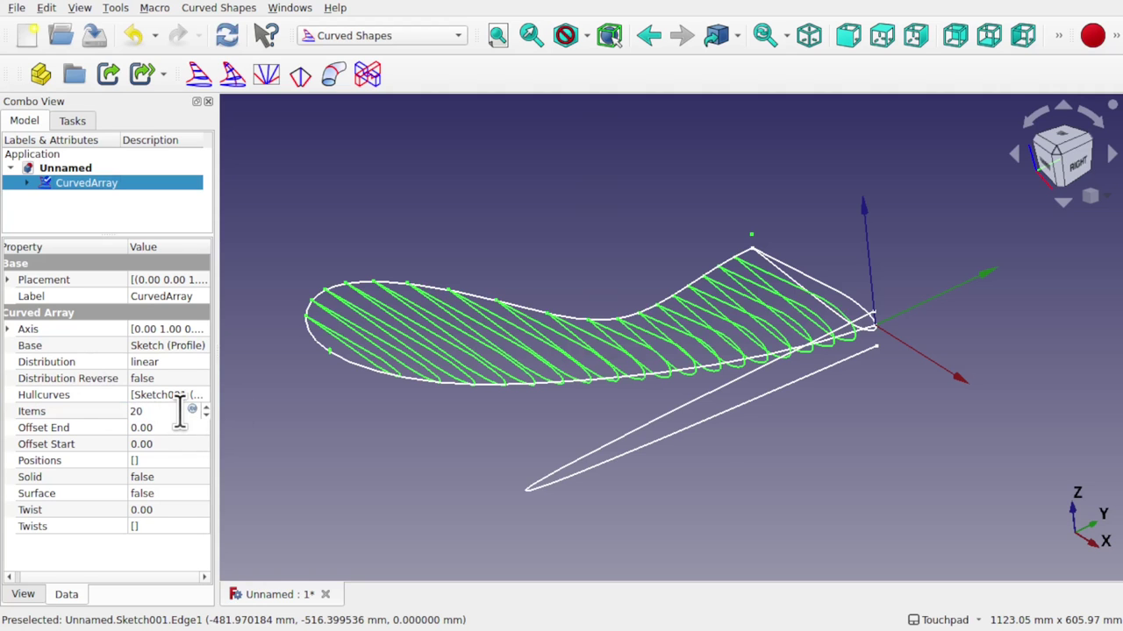
left_click_drag(728, 468, 379, 413, "alt")
left_click_drag(617, 421, 575, 389, "alt")
left_click(1063, 166)
left_click(1071, 180)
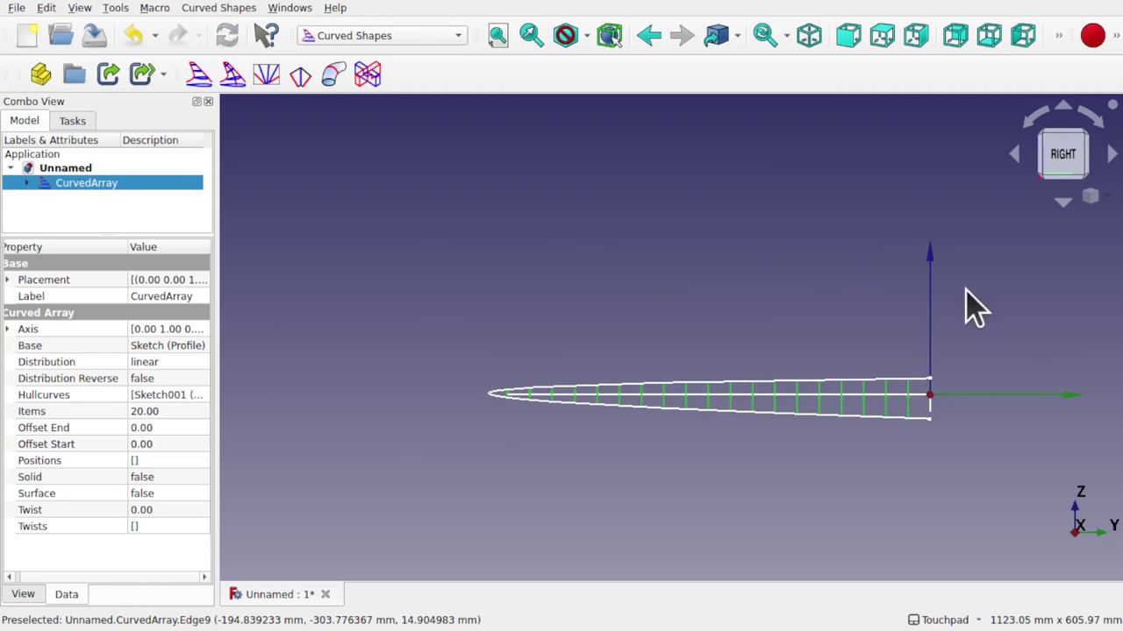
scroll(657, 334, "up", 3)
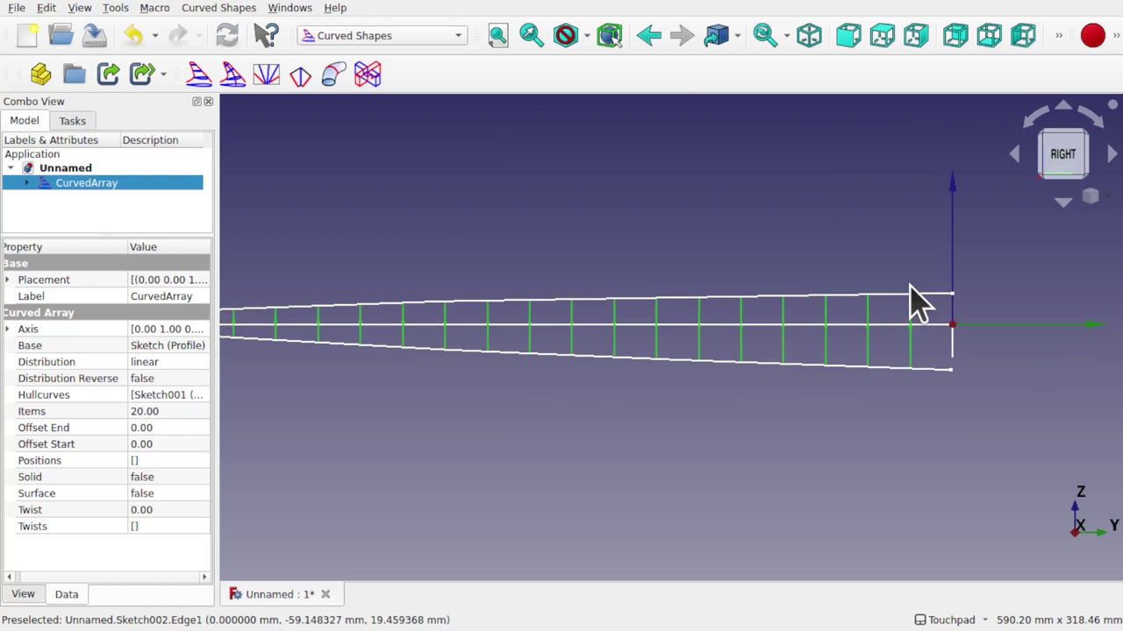
Check the rib array against its hull curves from several views and set its Solid property to true.
left_click_drag(527, 321, 719, 346, "shift")
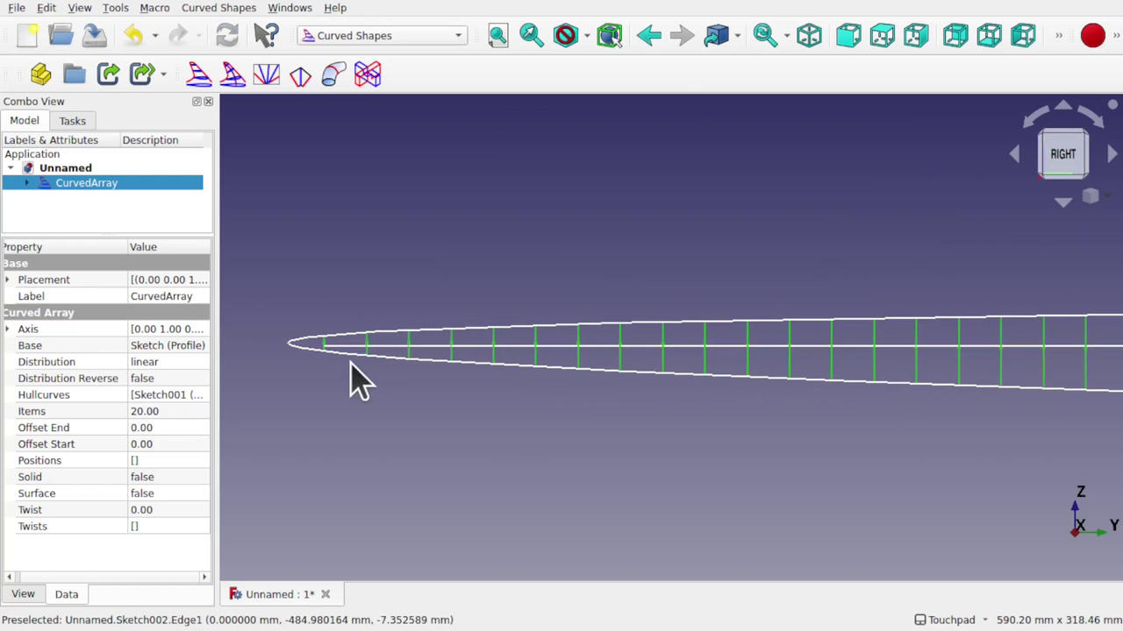
left_click_drag(571, 334, 1119, 206, "alt")
left_click_drag(678, 273, 810, 369, "alt")
scroll(827, 297, "down", 5)
left_click(1078, 149)
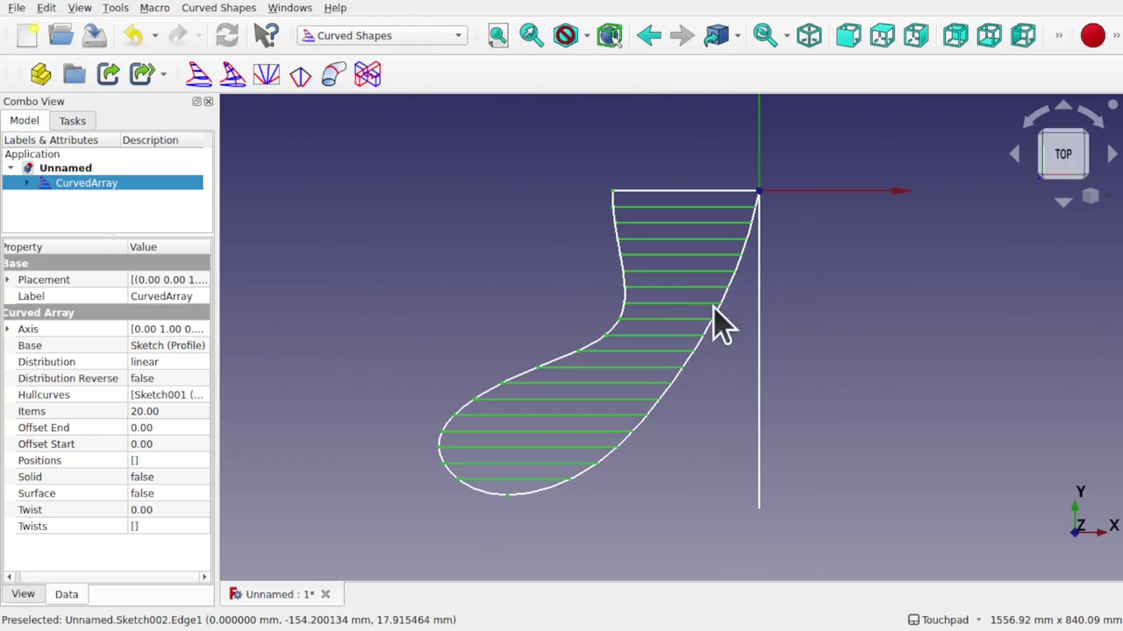
left_click_drag(722, 451, 716, 376, "alt")
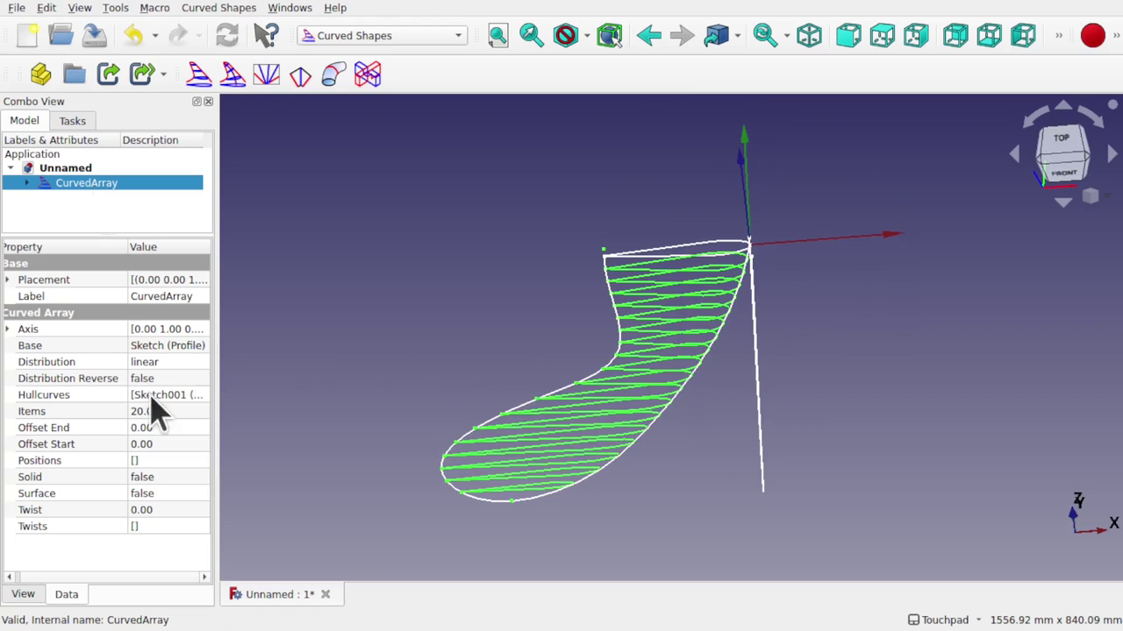
left_click(167, 480)
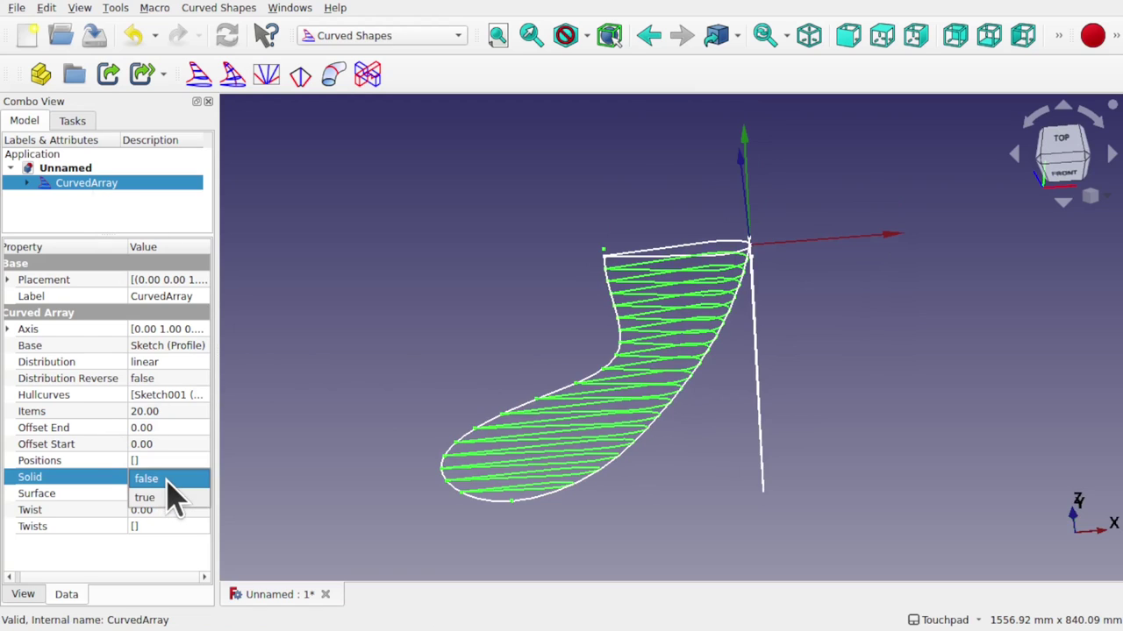
left_click(170, 500)
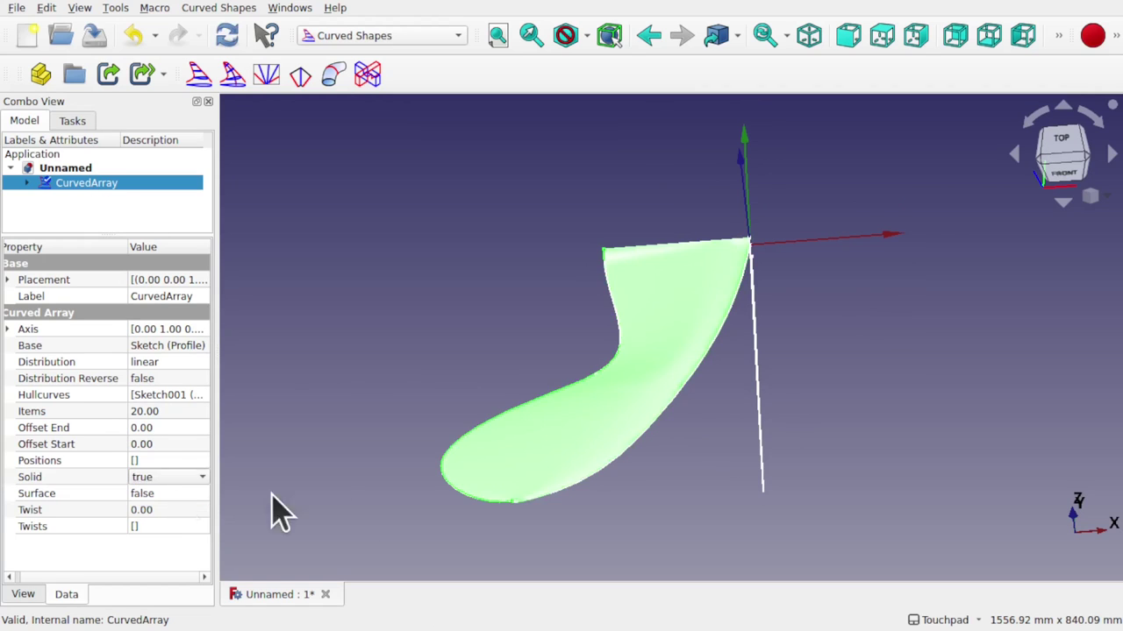
Inspect the solid's ends against the sketches and set the curved array's Offset End to 5.
left_click(510, 523)
left_click_drag(510, 524, 673, 475, "alt")
middle_click_drag(673, 474, 473, 443)
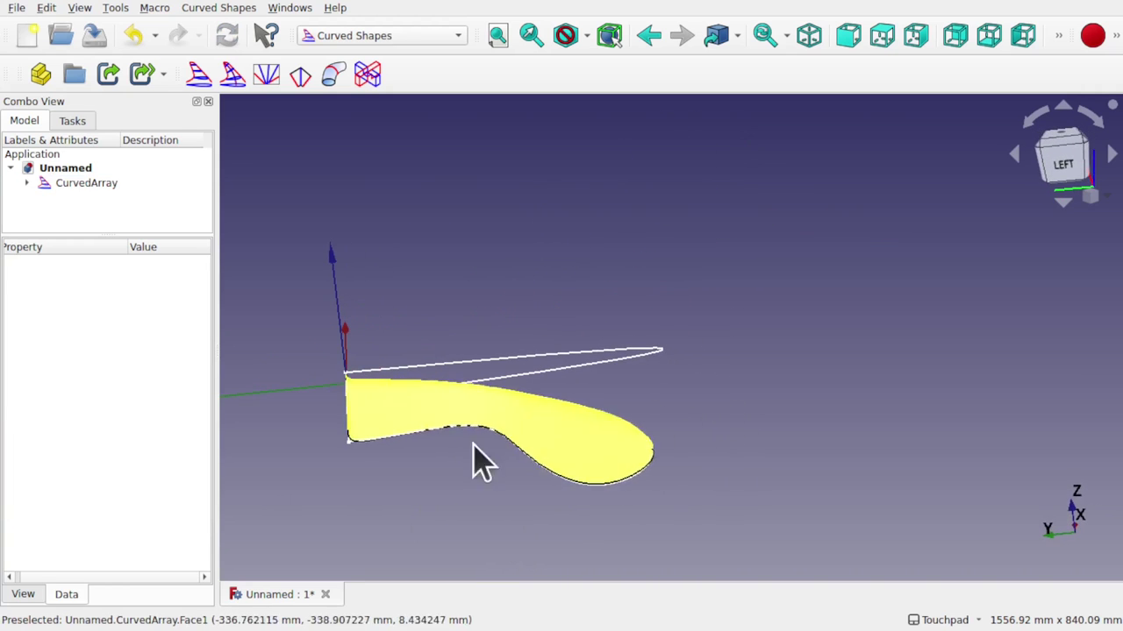
scroll(384, 428, "up", 4)
mouse_move(386, 428)
left_mouse_down("alt")
mouse_move(541, 405)
mouse_move(383, 419)
left_mouse_up("alt")
middle_click_drag(383, 419, 395, 442)
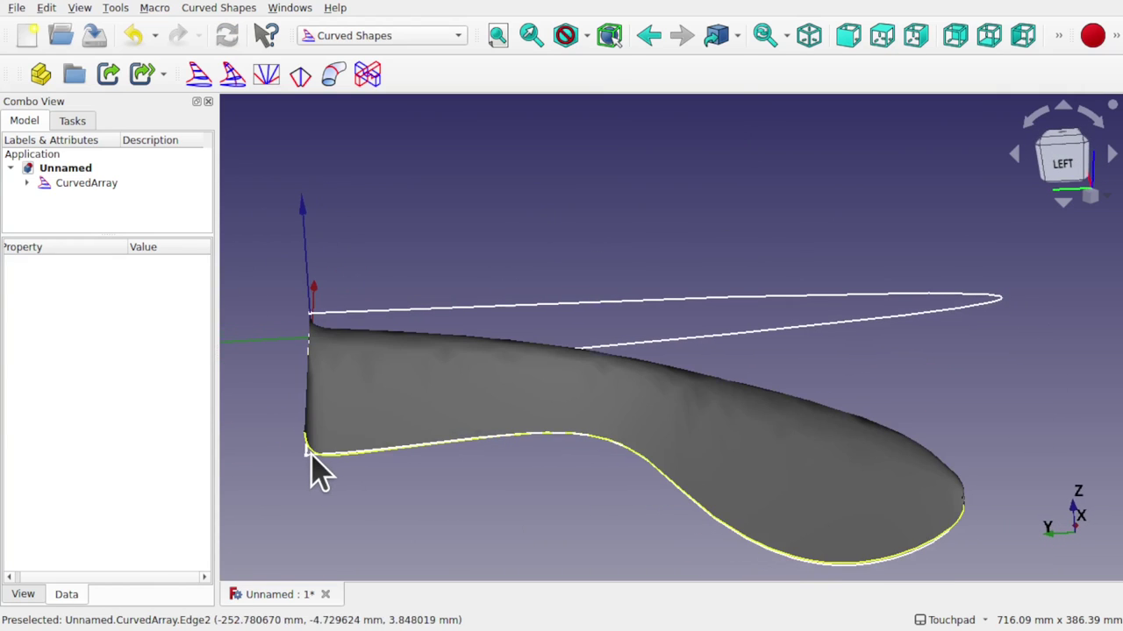
left_click(77, 188)
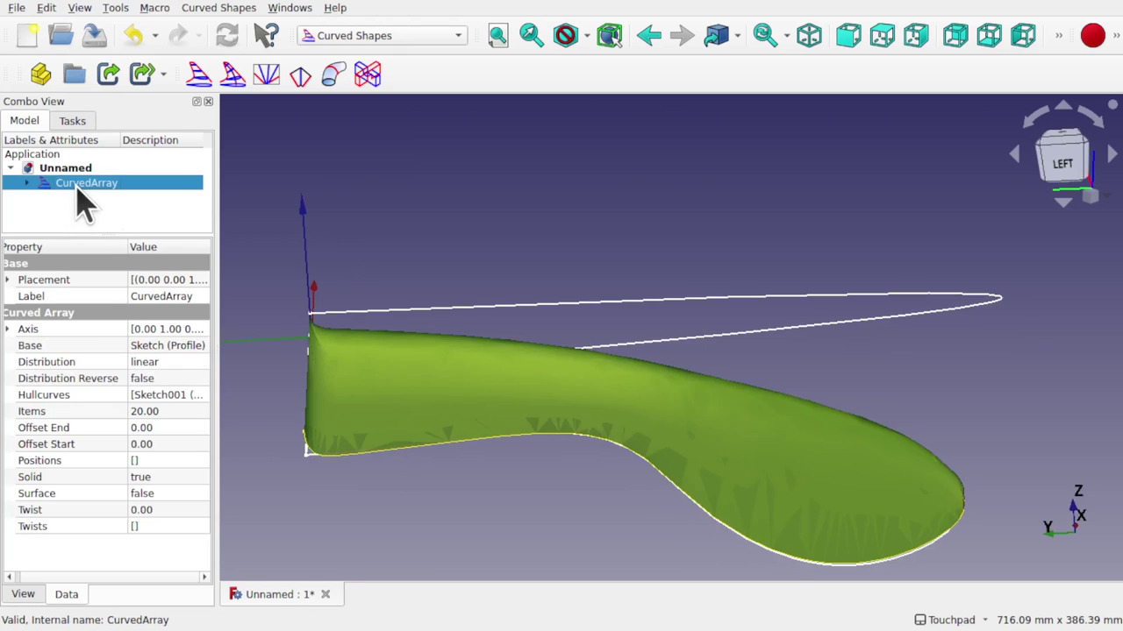
left_click(156, 428)
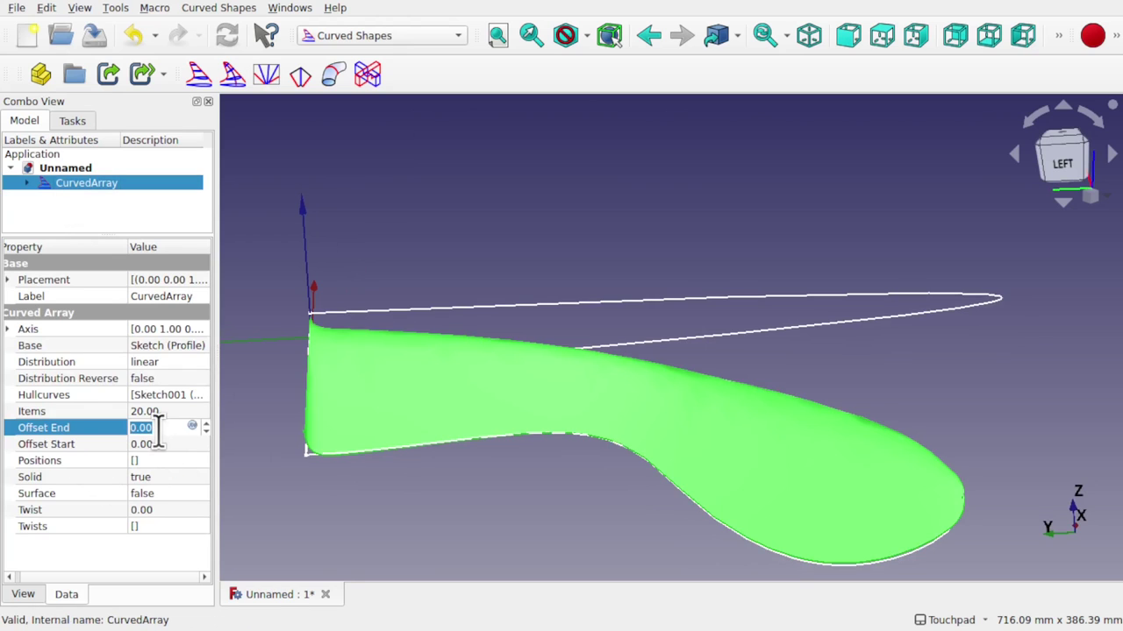
type("1")
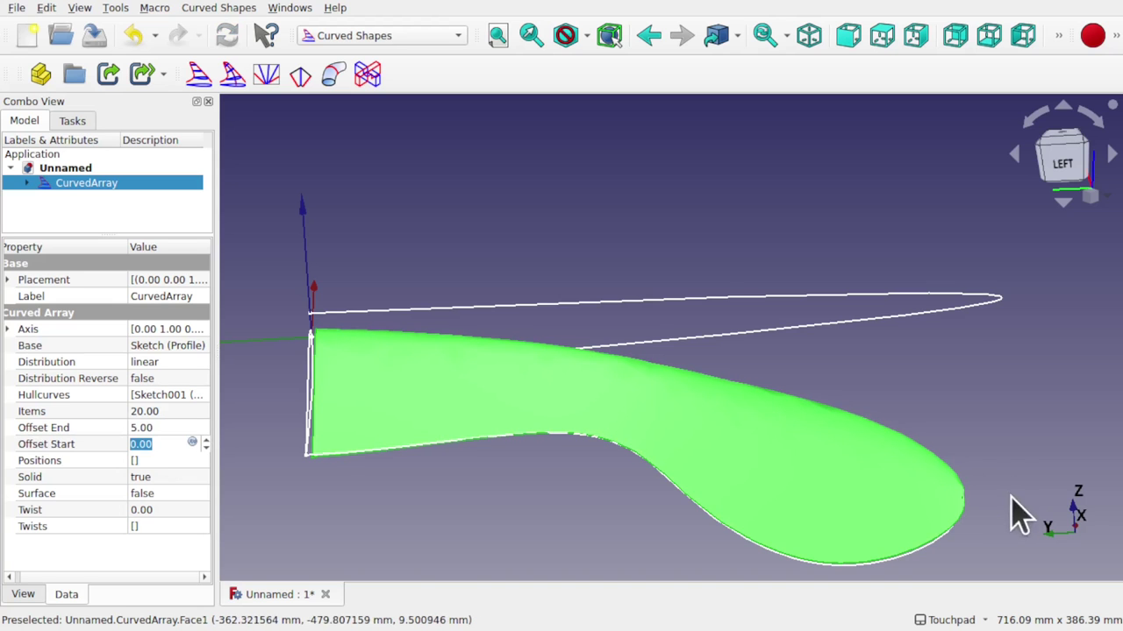
Try Offset Start values of 2, 1 and 0.5 on the curved array while checking the rounded tip closely.
left_click_drag(1031, 460, 953, 450, "alt")
scroll(892, 459, "up", 4)
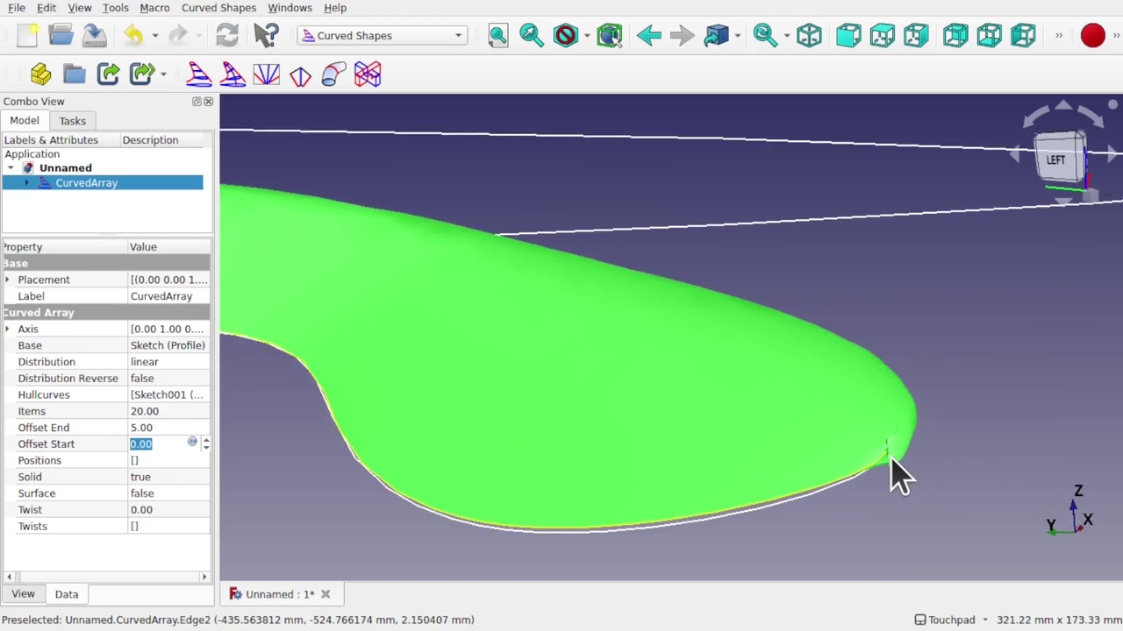
scroll(886, 460, "up", 1)
left_click_drag(858, 476, 831, 467, "alt")
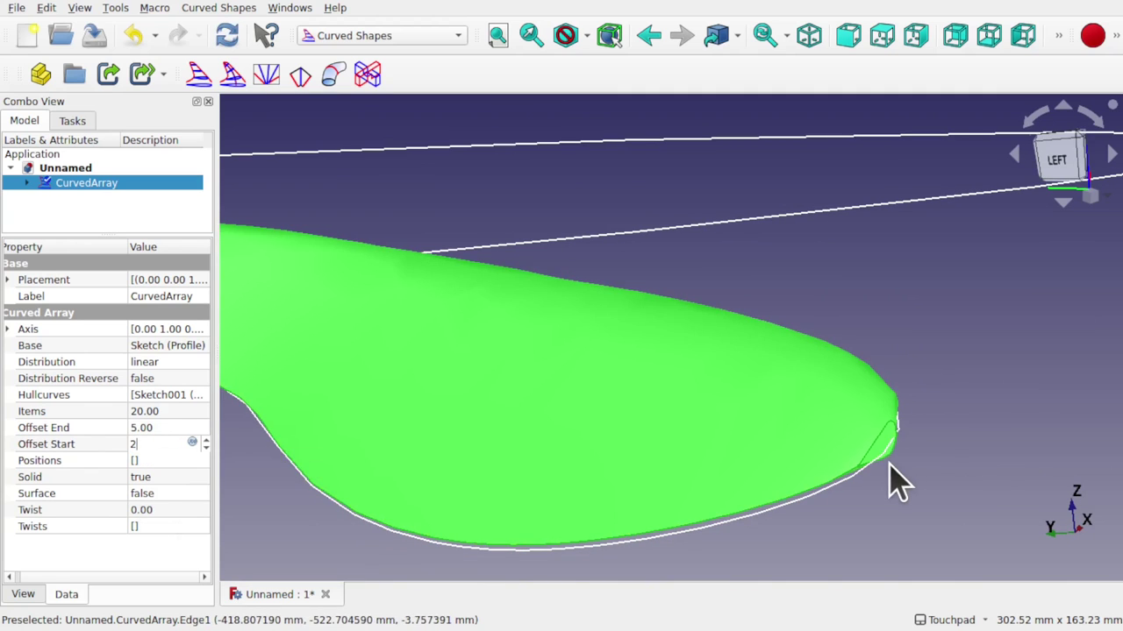
scroll(893, 478, "up", 5)
mouse_move(882, 433)
left_mouse_down("alt")
mouse_move(907, 444)
mouse_move(892, 445)
left_mouse_up("alt")
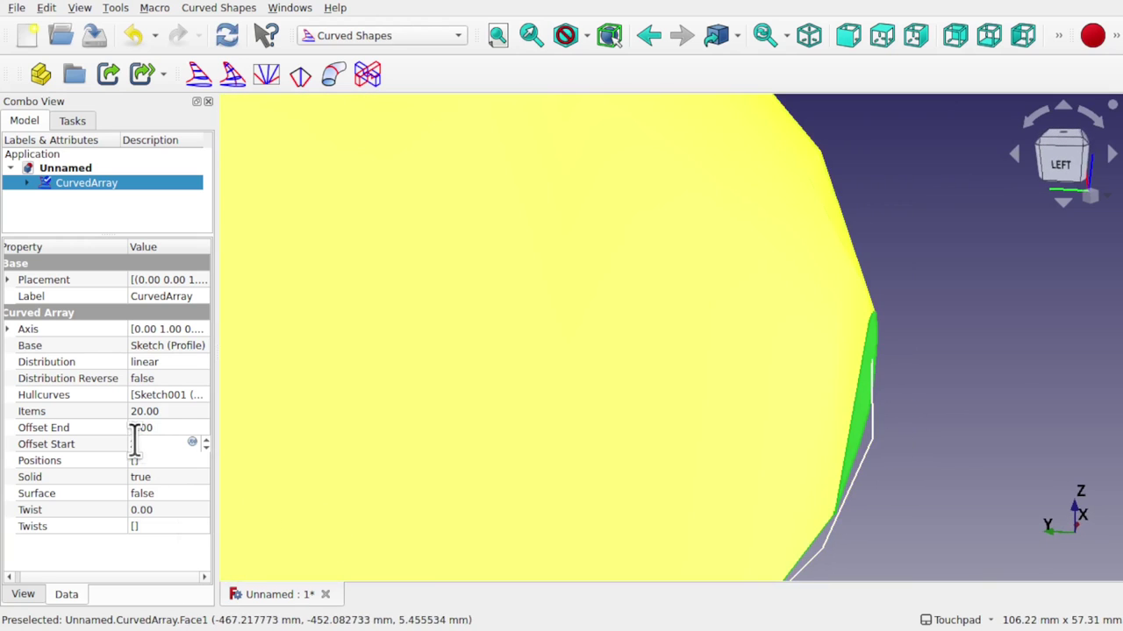
type("2")
key("BackSpace")
type("1")
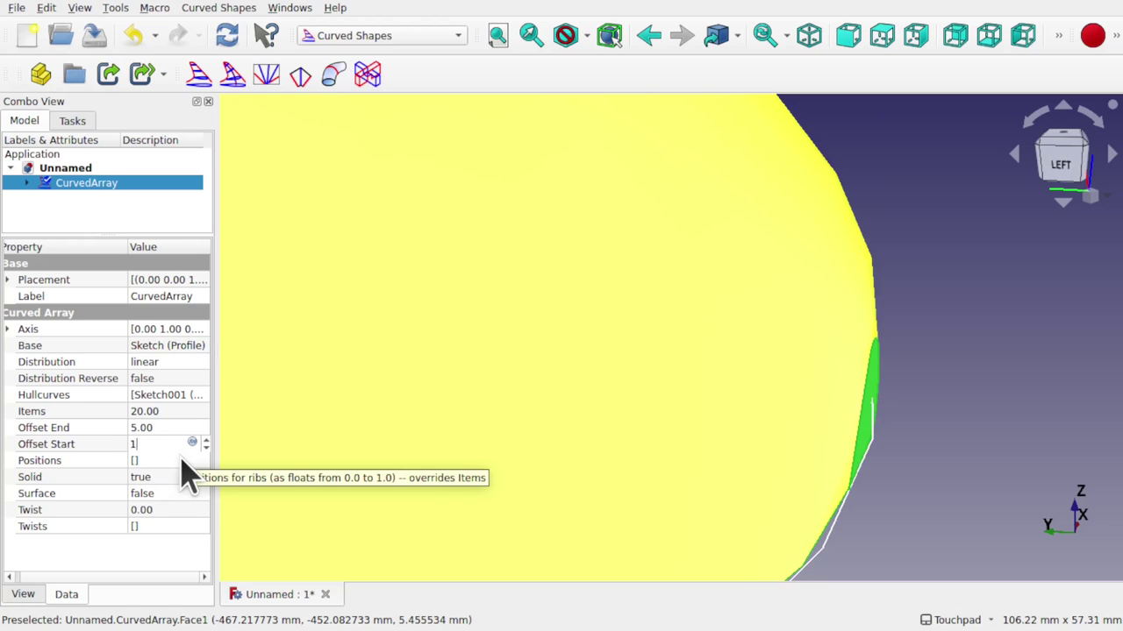
type("0.5")
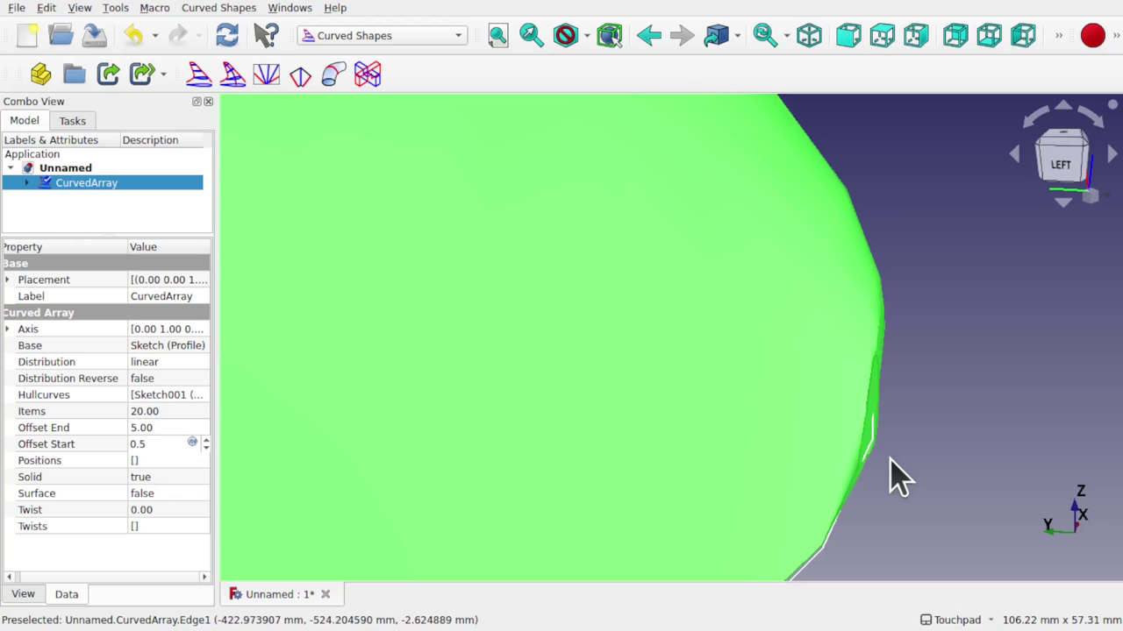
Compare an Offset Start of 1 at the tip of the curved array, and settle on 2.
left_click_drag(889, 458, 827, 451, "shift")
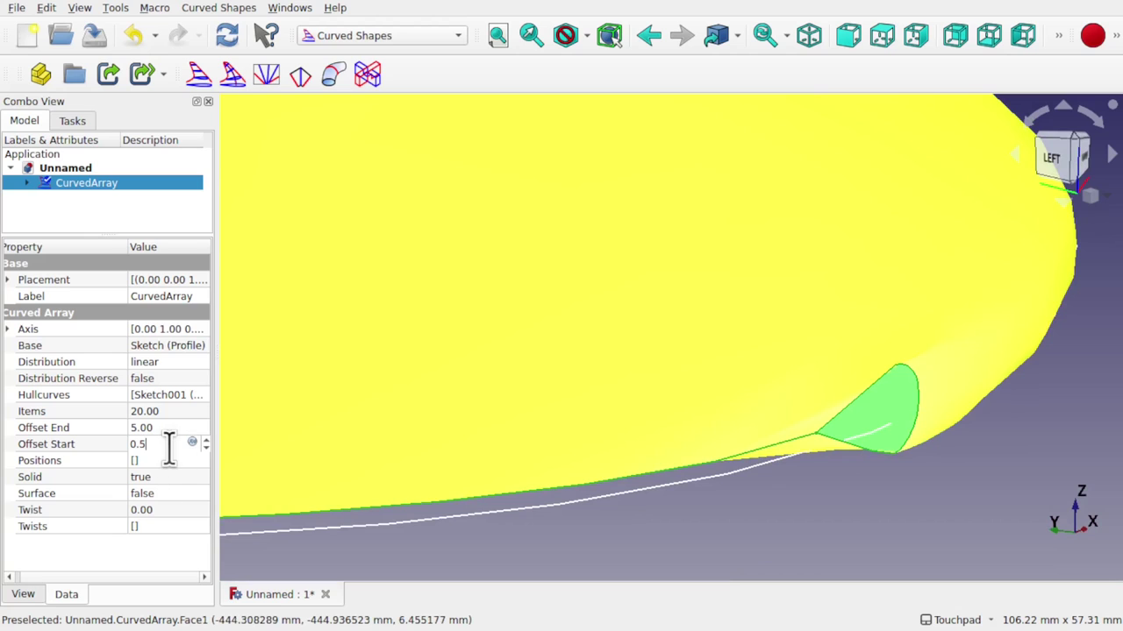
key("BackSpace")
key("BackSpace")
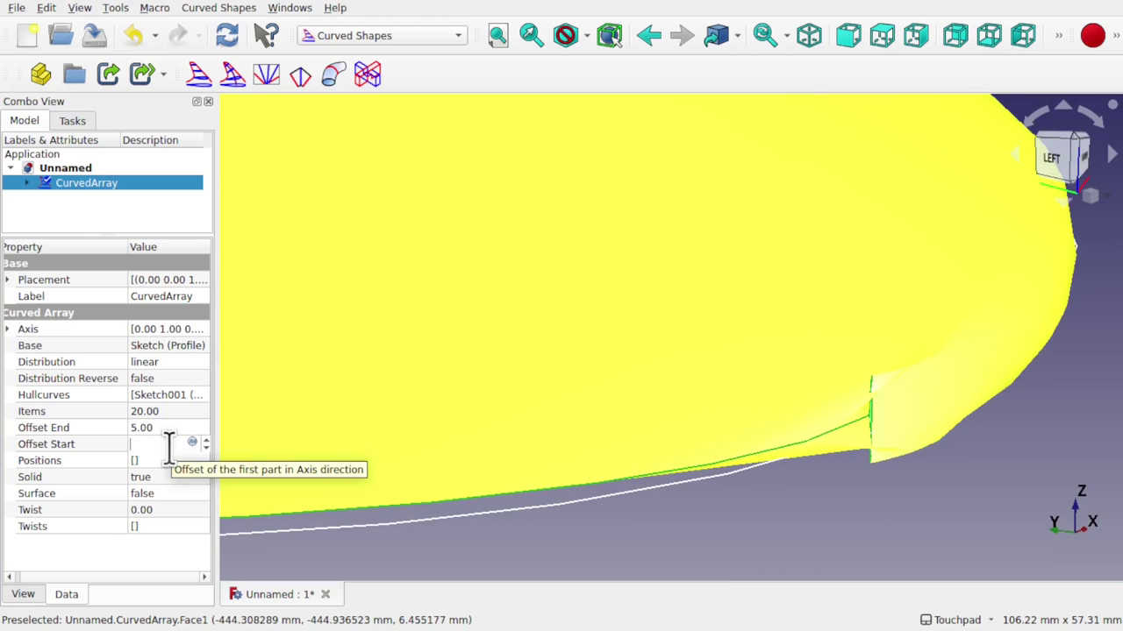
type("1")
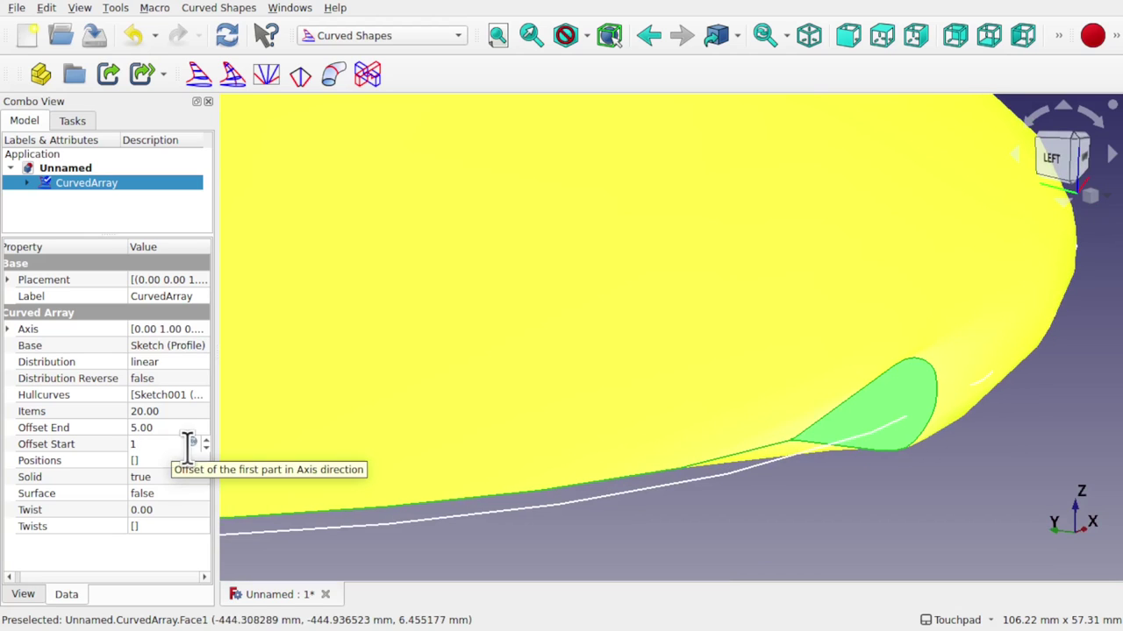
key("BackSpace")
type("2")
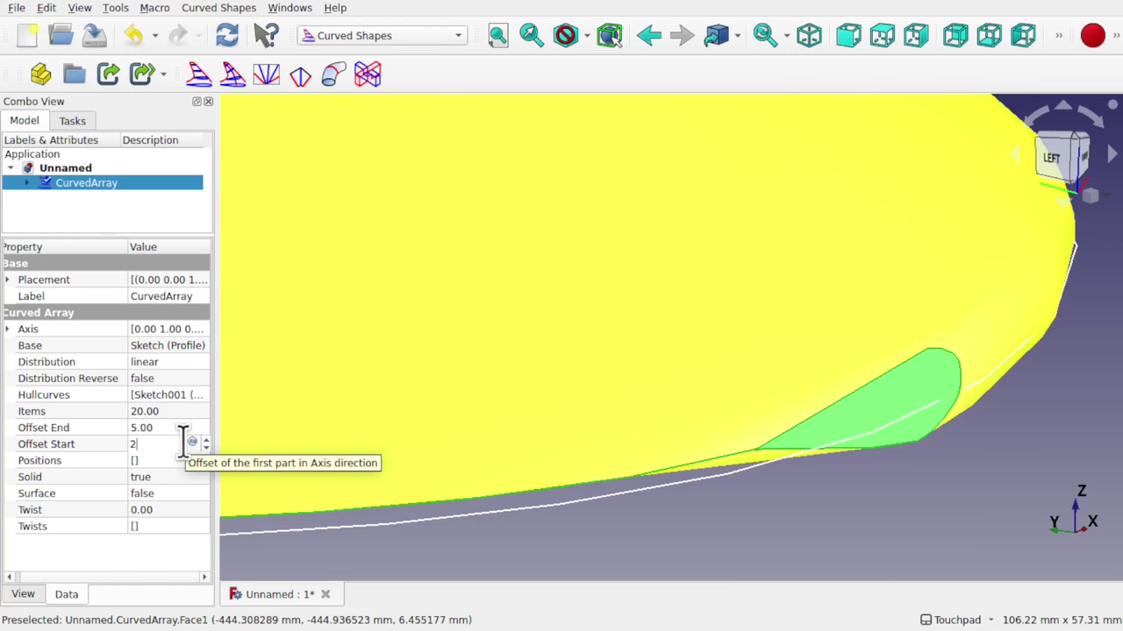
Examine the flat end face at the tip and the overall solid against the boundary curve.
left_click(765, 474)
left_click_drag(800, 467, 714, 513, "alt")
scroll(801, 453, "down", 7)
scroll(797, 509, "up", 5)
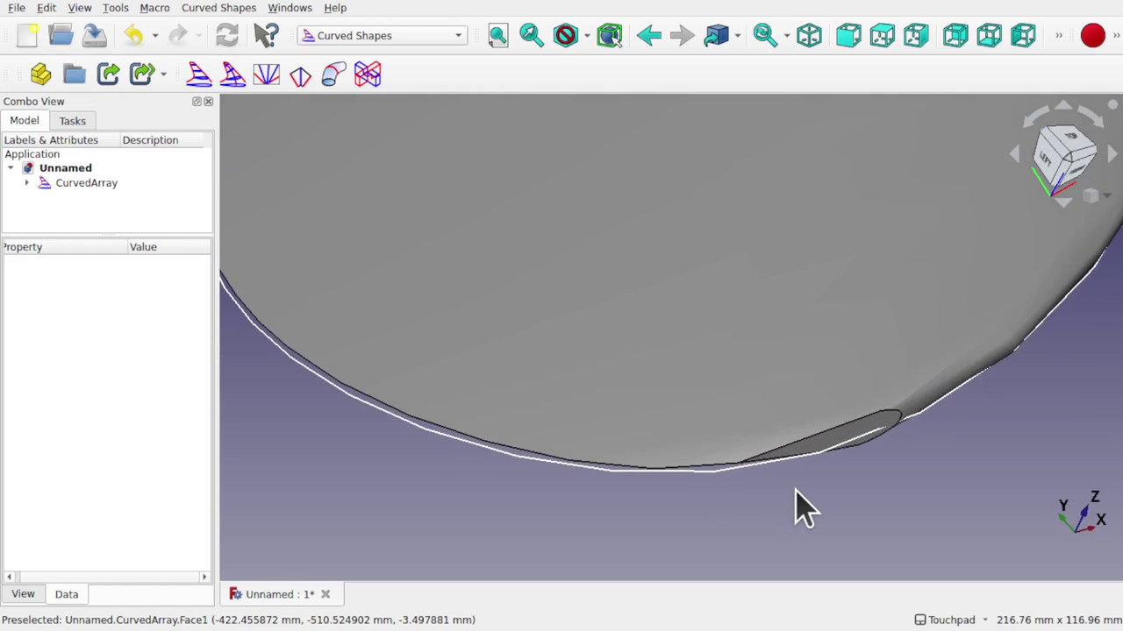
left_click_drag(807, 456, 834, 458)
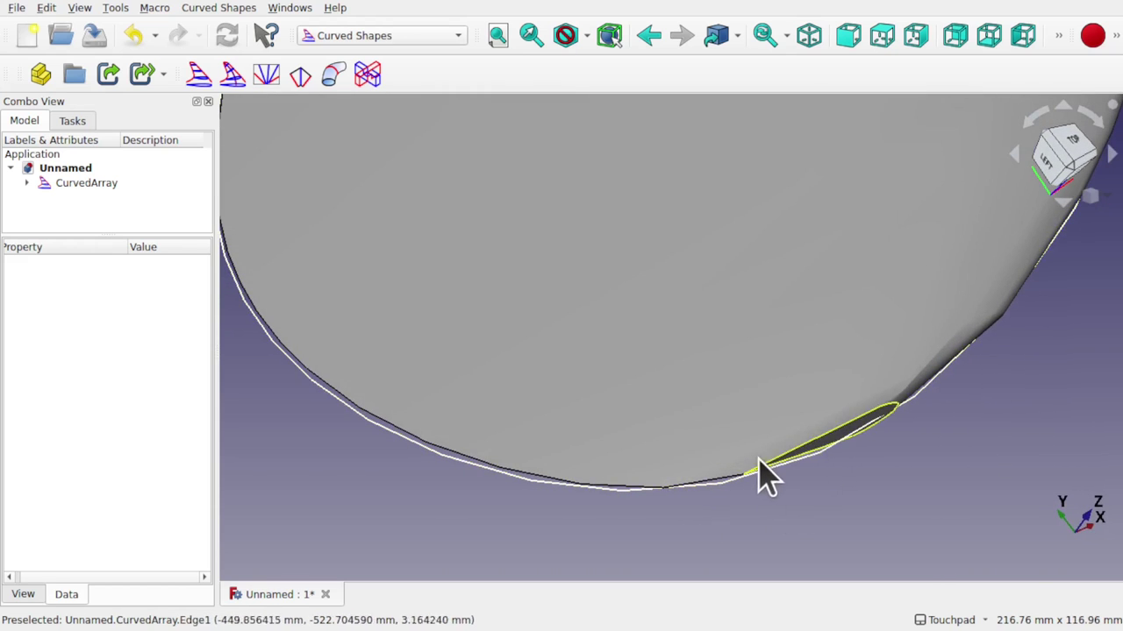
left_click_drag(890, 430, 751, 476)
scroll(798, 417, "down", 6)
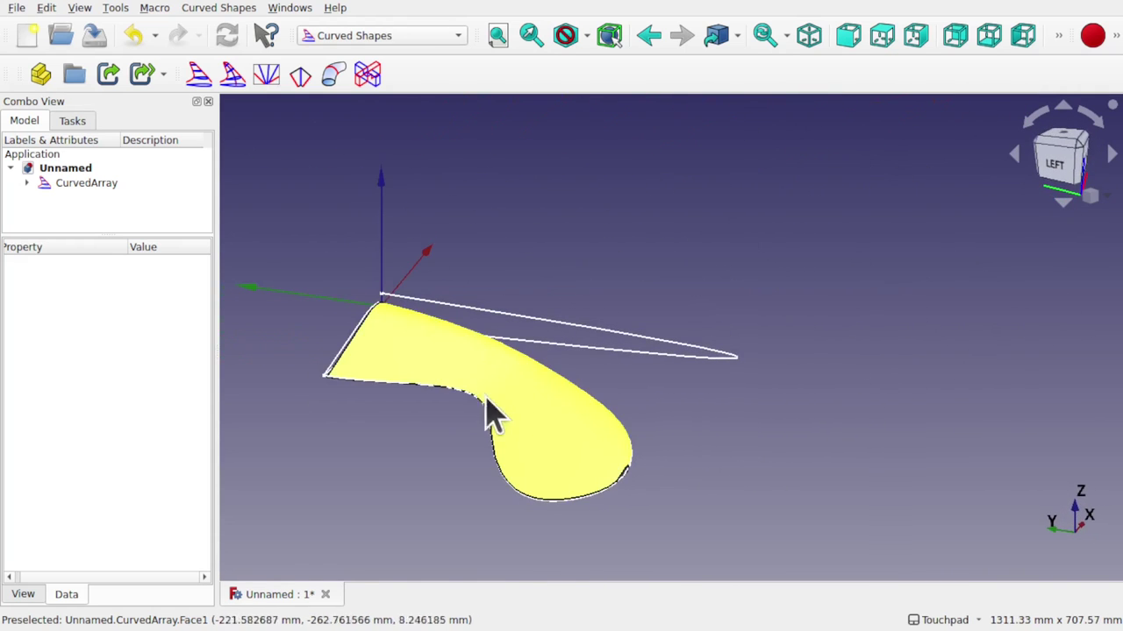
left_click_drag(491, 413, 530, 443)
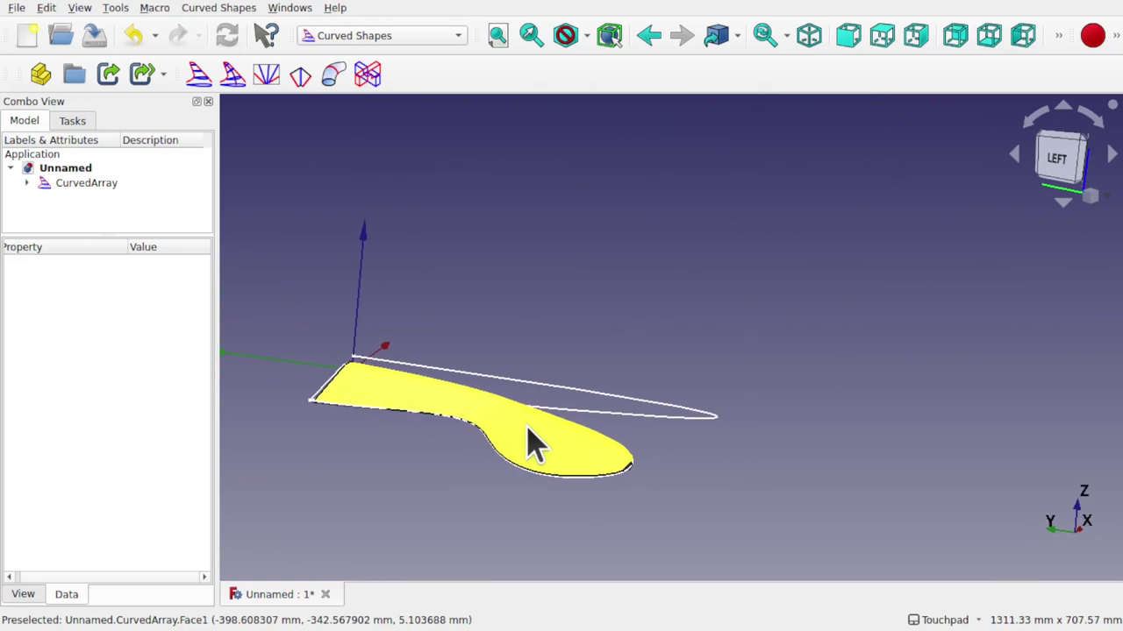
Turn the curved array from a solid into a surface by setting Solid to false and Surface to true.
left_click(101, 184)
left_click_drag(424, 280, 601, 301)
scroll(602, 301, "up", 3)
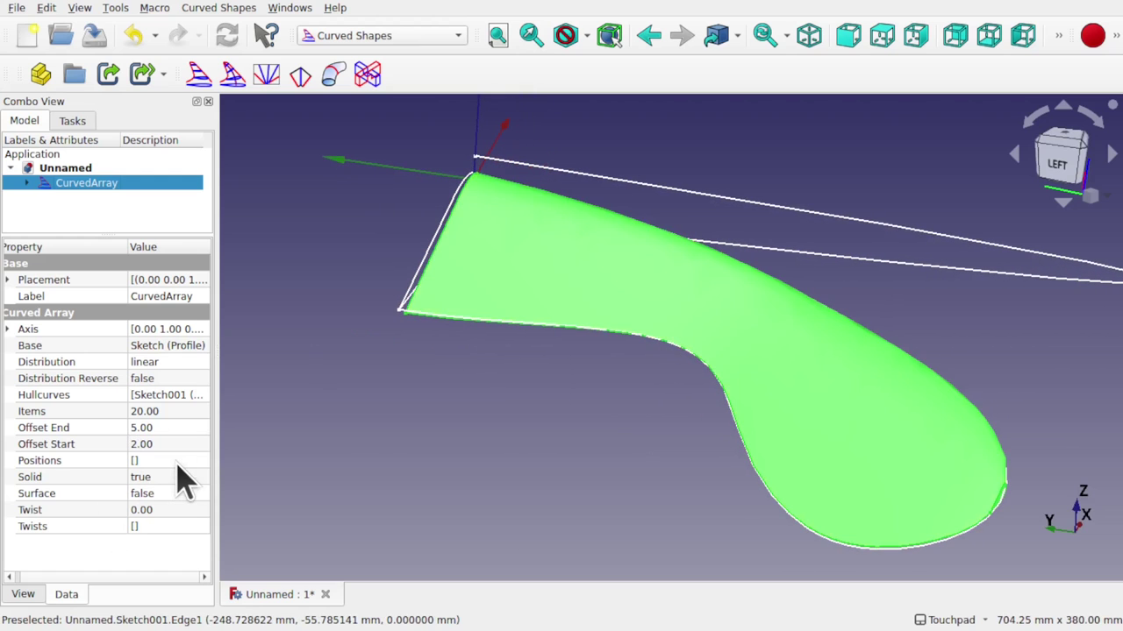
left_click(162, 487)
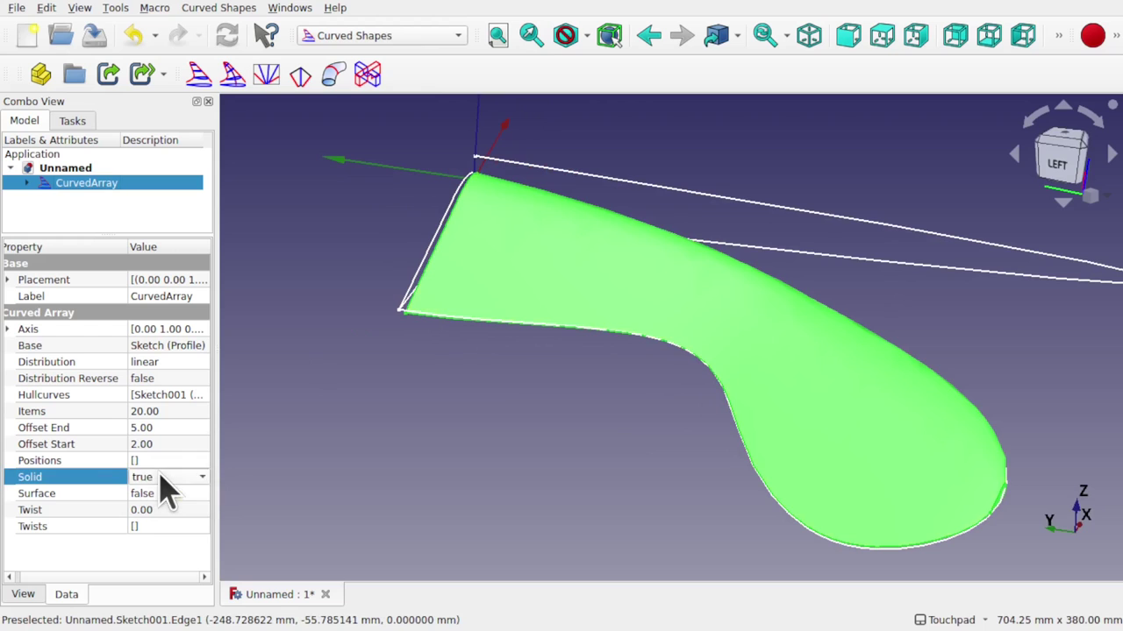
left_click(160, 486)
left_click(156, 461)
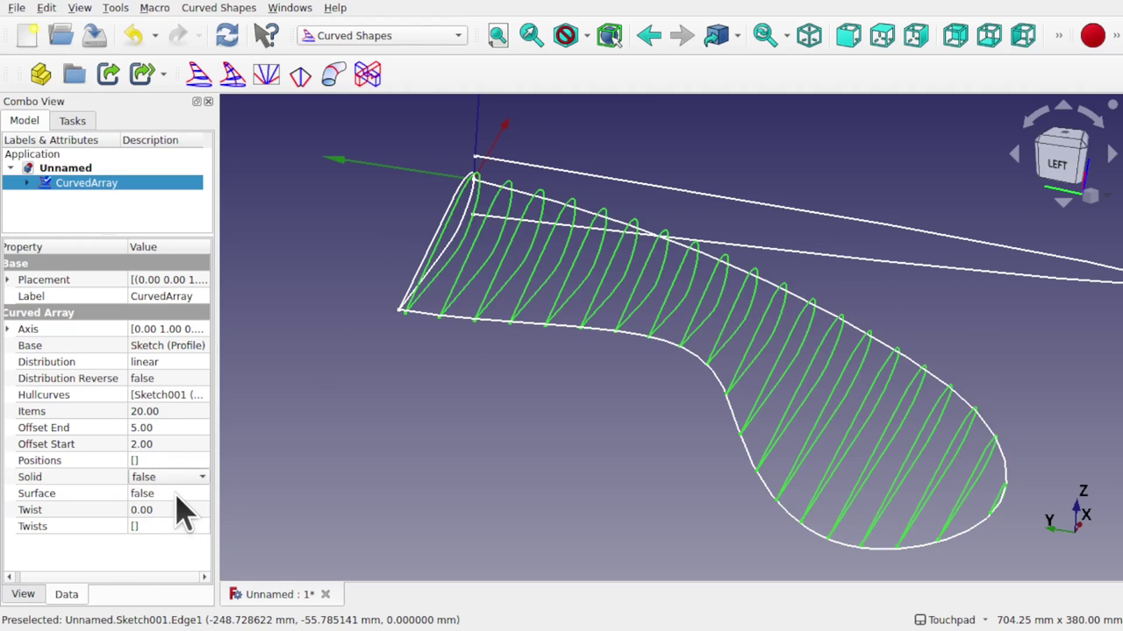
left_click(176, 497)
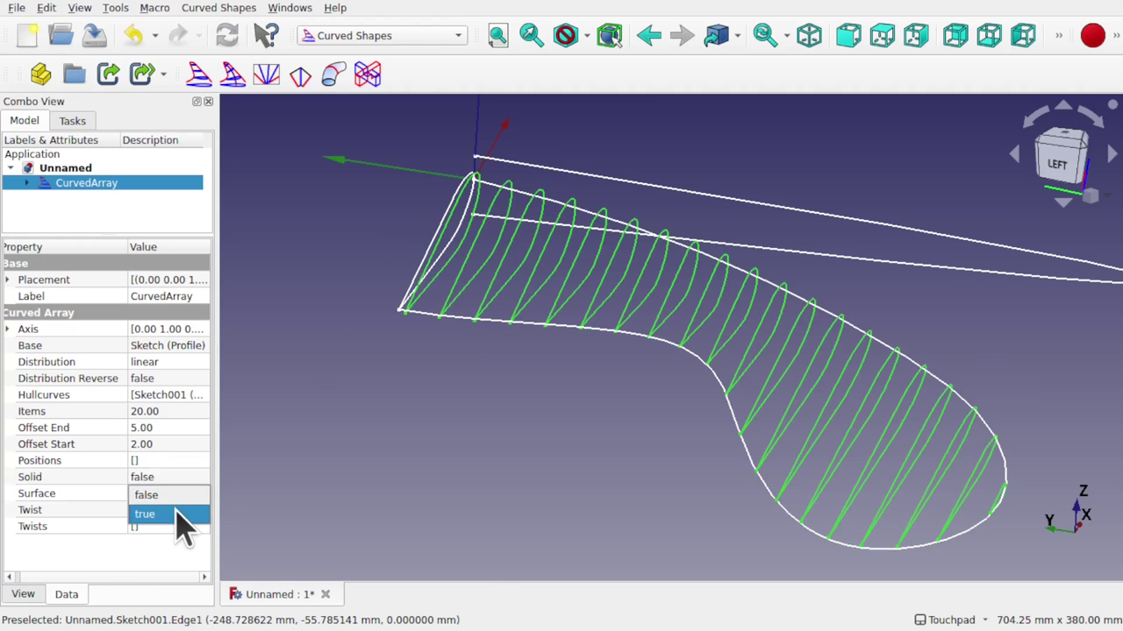
left_click(177, 512)
Examine the surface version of the curved array from several angles, including its root end and the rounded tip.
left_click_drag(499, 332, 639, 342, "alt")
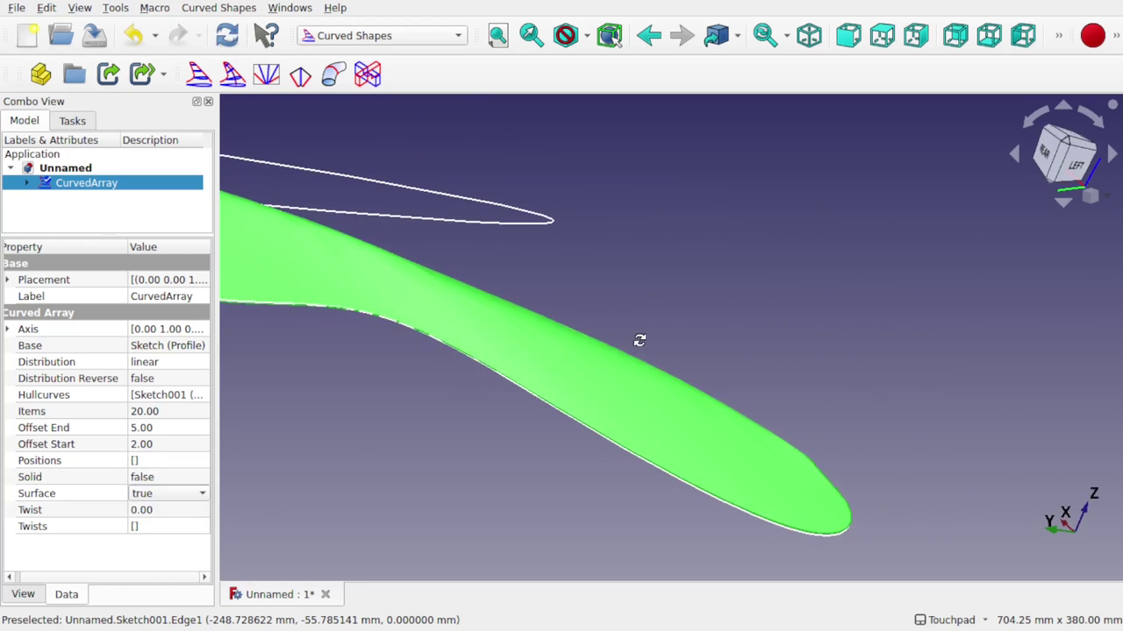
left_click_drag(304, 324, 670, 392, "shift")
left_click_drag(509, 311, 523, 311, "alt")
middle_click_drag(523, 311, 424, 324)
left_click_drag(425, 324, 438, 317, "alt")
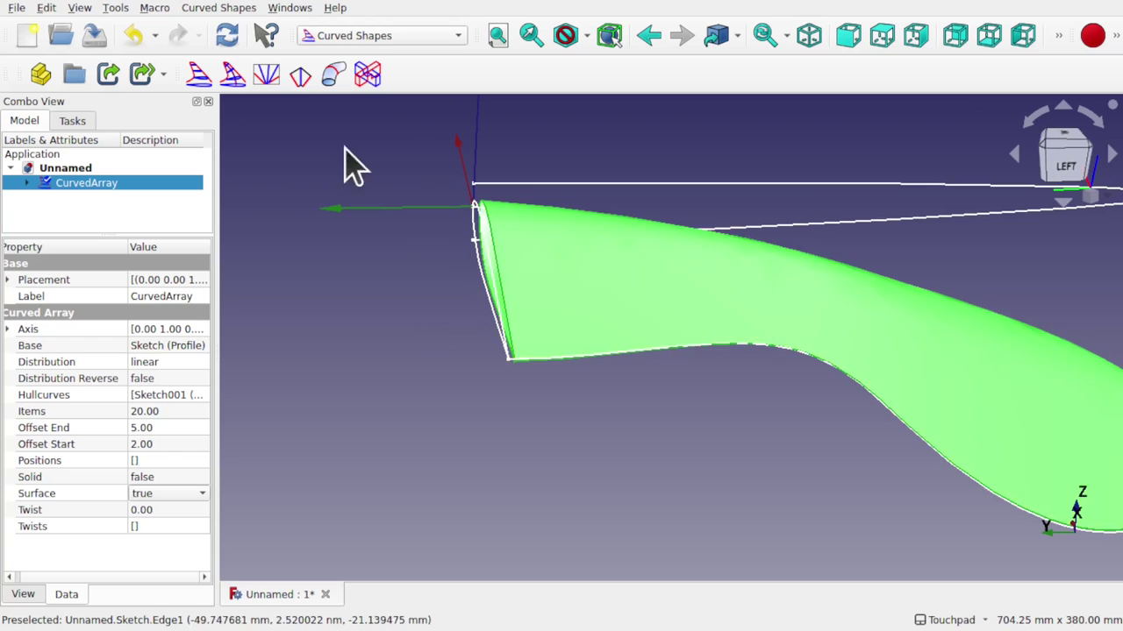
left_click_drag(624, 344, 439, 331, "shift")
middle_click_drag(439, 331, 416, 308, "shift")
scroll(427, 325, "down", 3)
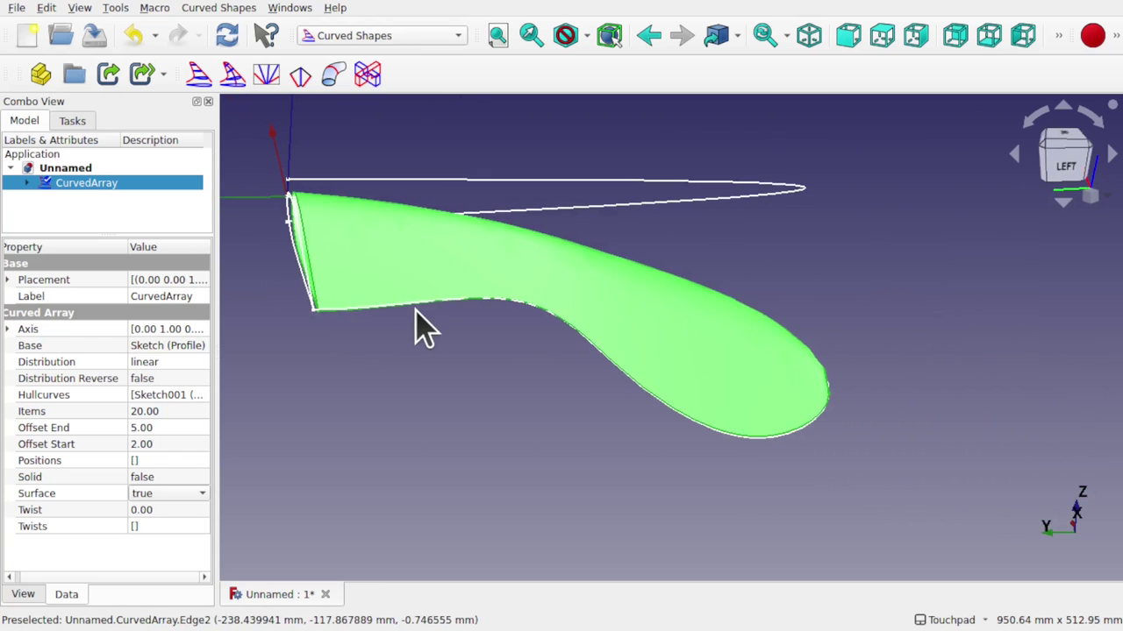
middle_click_drag(725, 383, 683, 383)
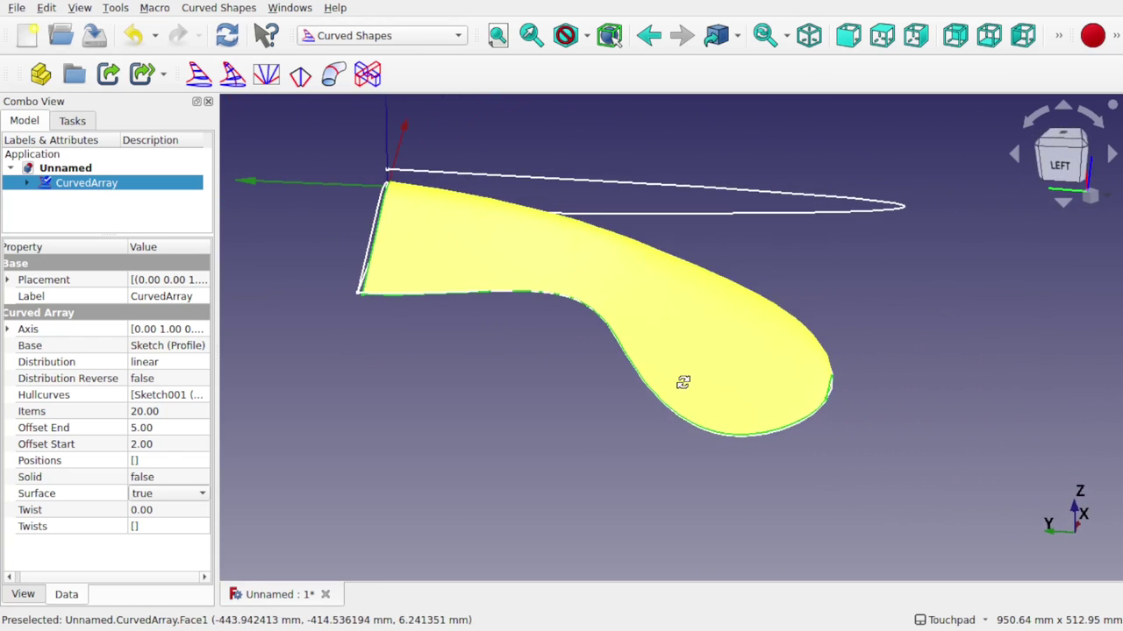
left_click_drag(682, 382, 666, 388, "alt")
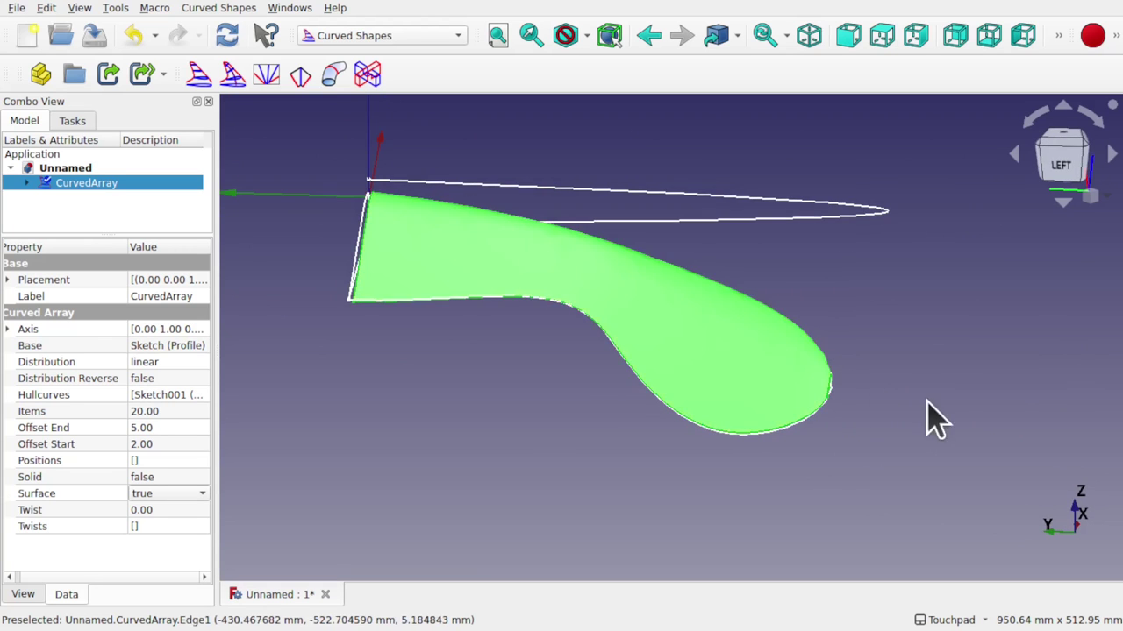
left_click_drag(927, 401, 765, 392, "alt")
scroll(856, 382, "up", 3)
scroll(856, 383, "up", 6)
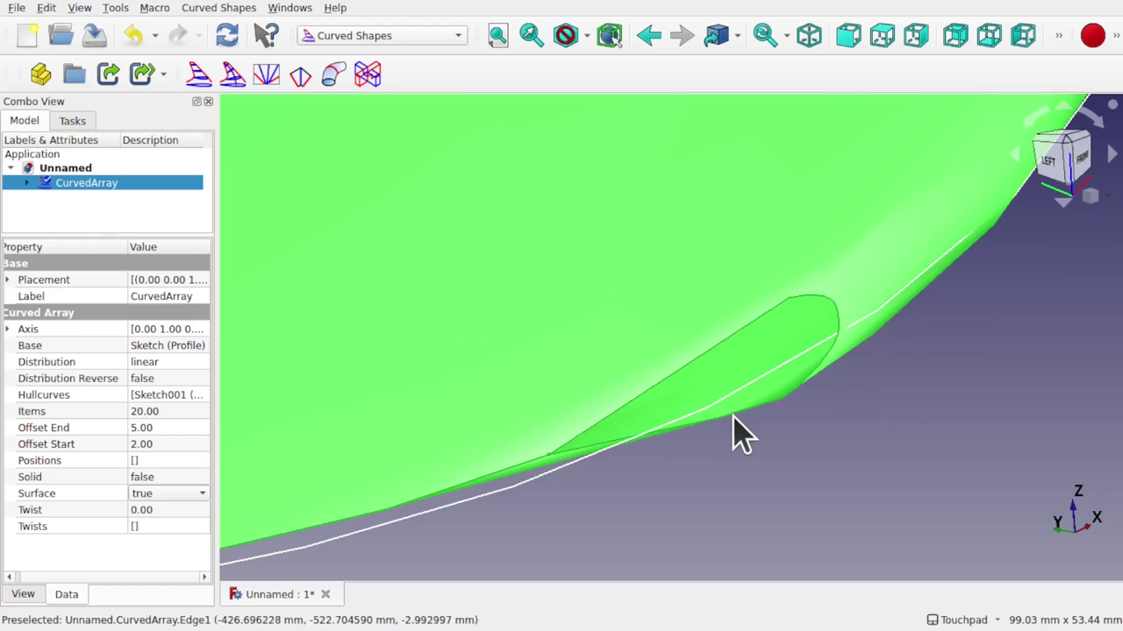
middle_click_drag(741, 436, 791, 431)
scroll(784, 444, "down", 4)
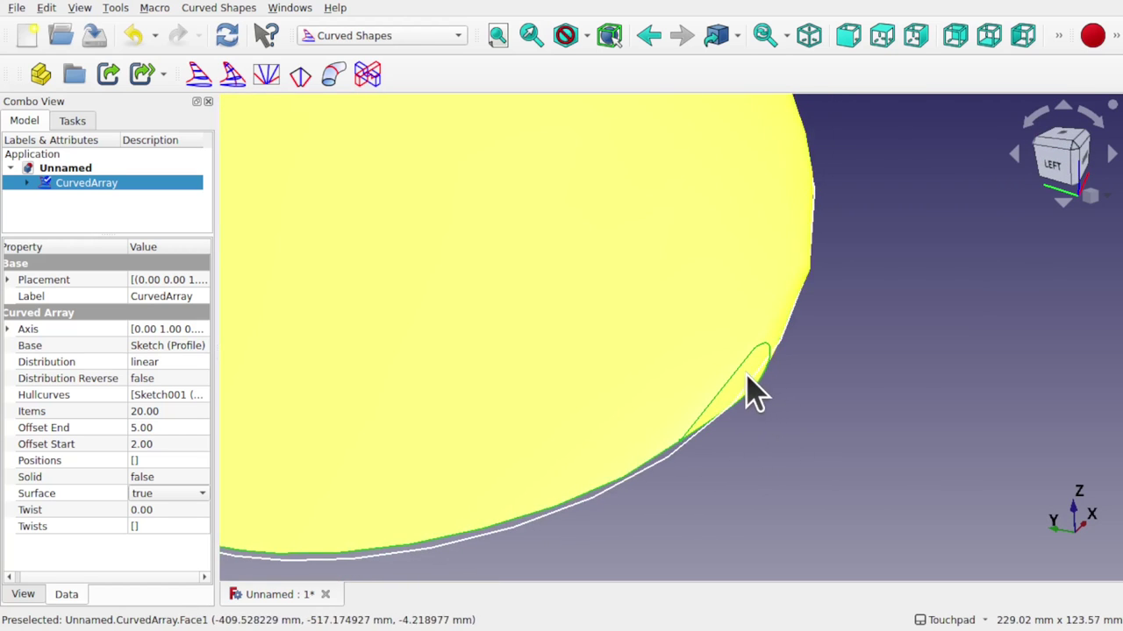
scroll(753, 392, "down", 2)
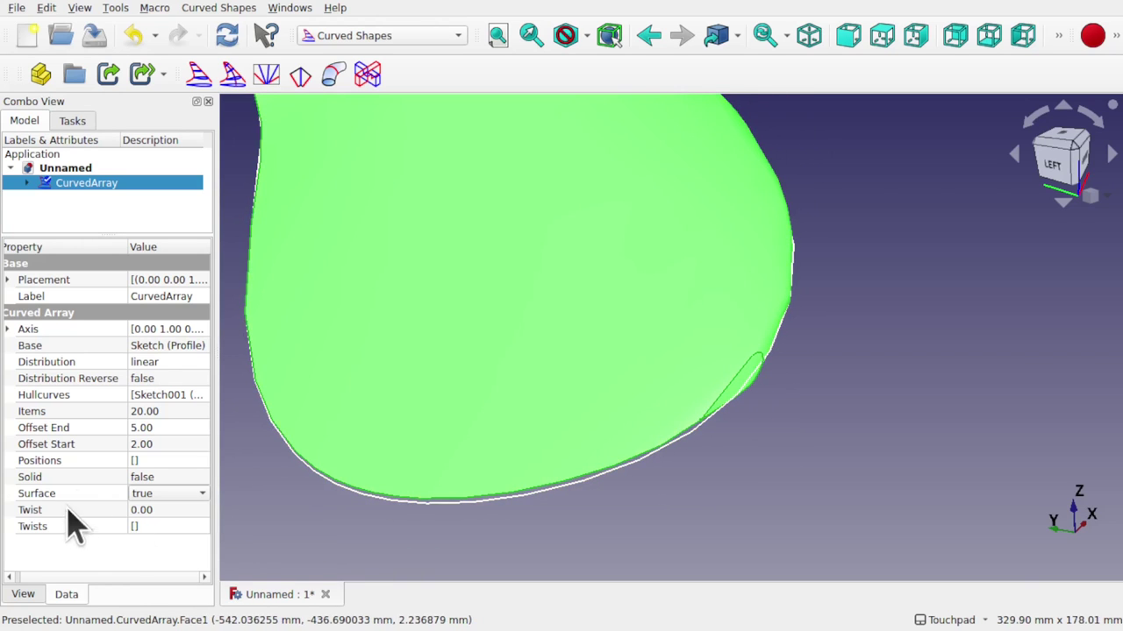
Turn the curved array back into a solid by setting Surface to false and Solid to true.
left_click(167, 497)
left_click(171, 478)
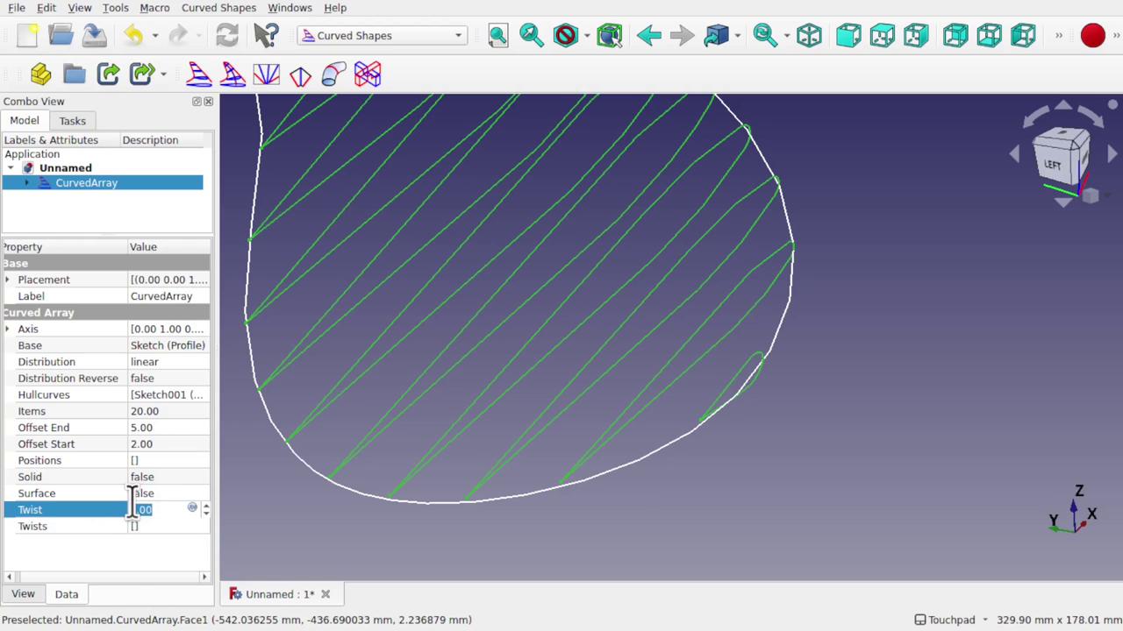
left_click(167, 478)
left_click(168, 477)
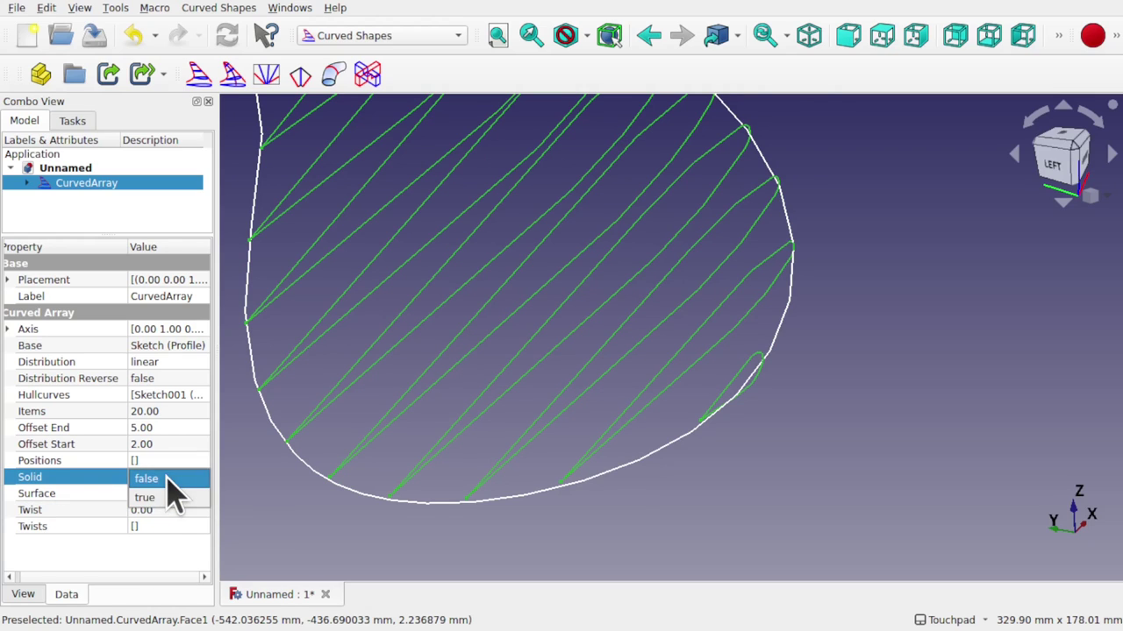
left_click(145, 497)
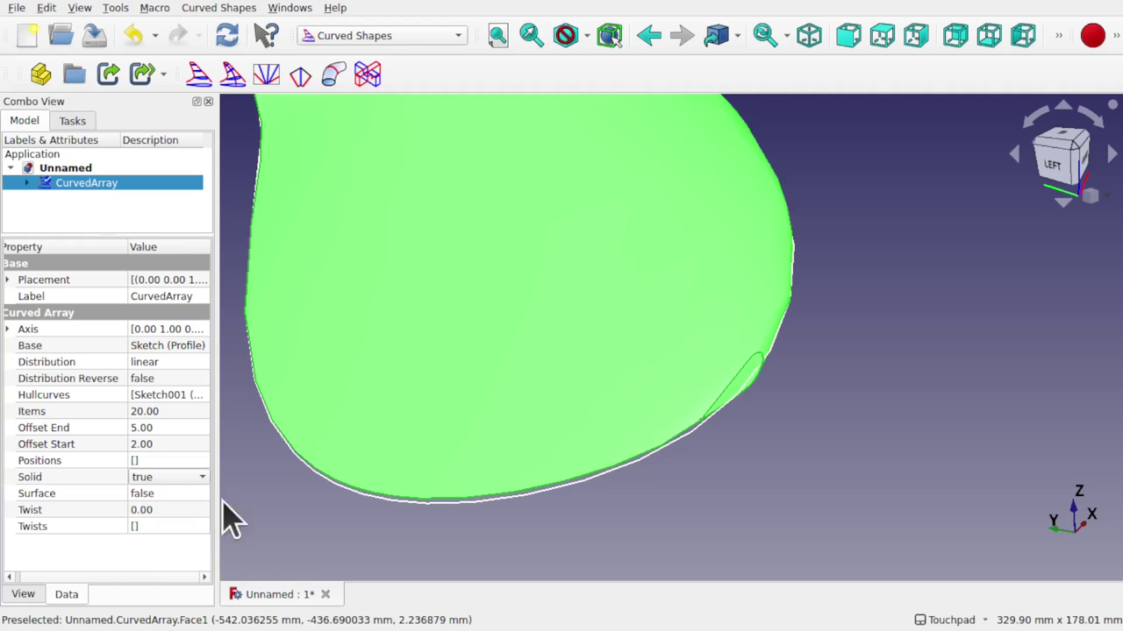
Compare increasing Twist values up to 69 on the curved array, and reset Twist to 0.
left_click(184, 512)
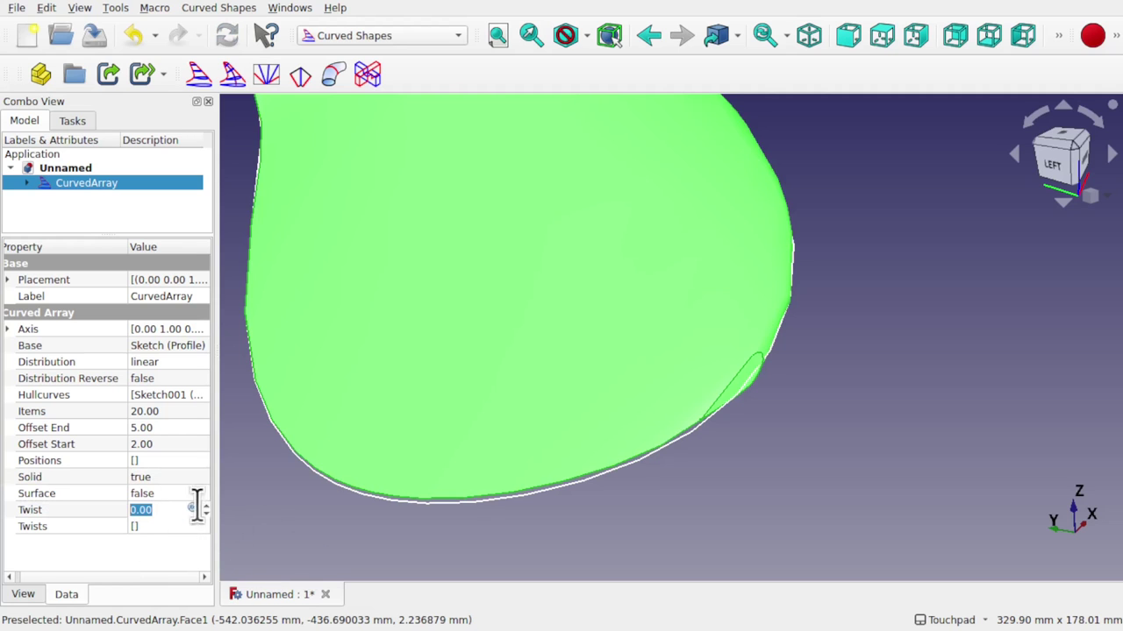
scroll(582, 390, "down", 5)
left_click_drag(579, 389, 670, 425, "shift")
middle_click_drag(669, 426, 468, 438)
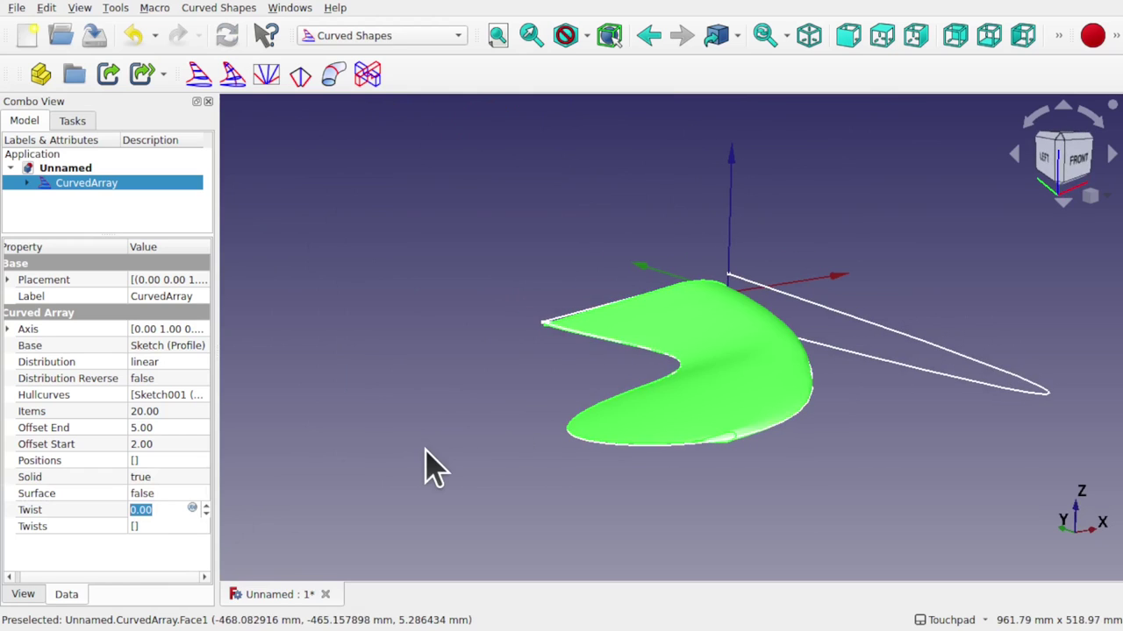
key("Up")
key("Up")
key("Up")
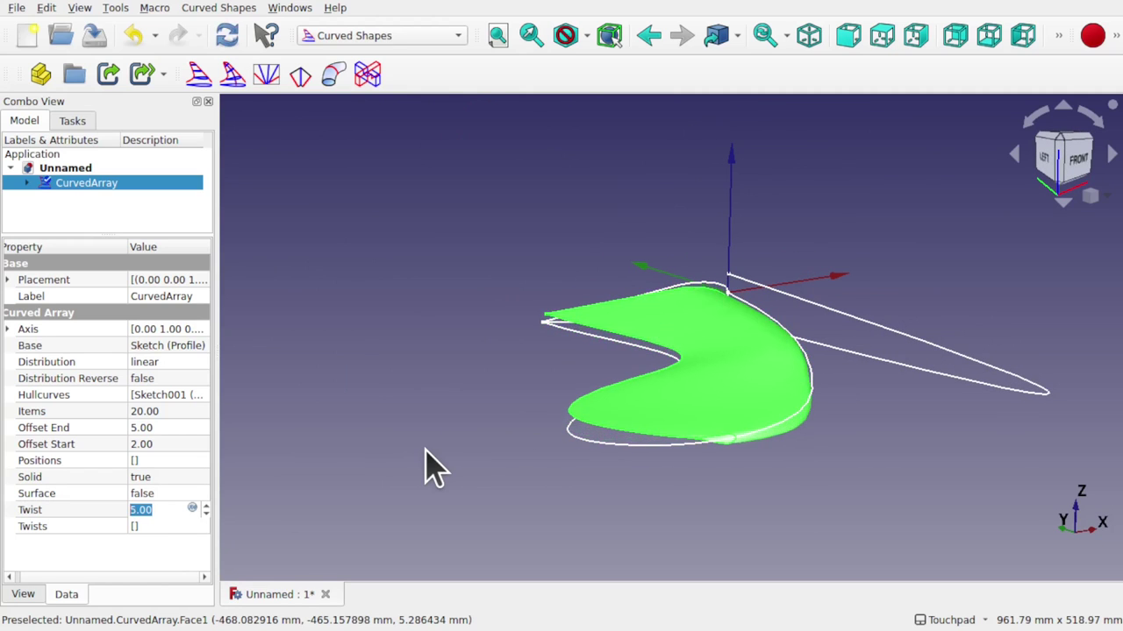
key("Up")
key("Up")
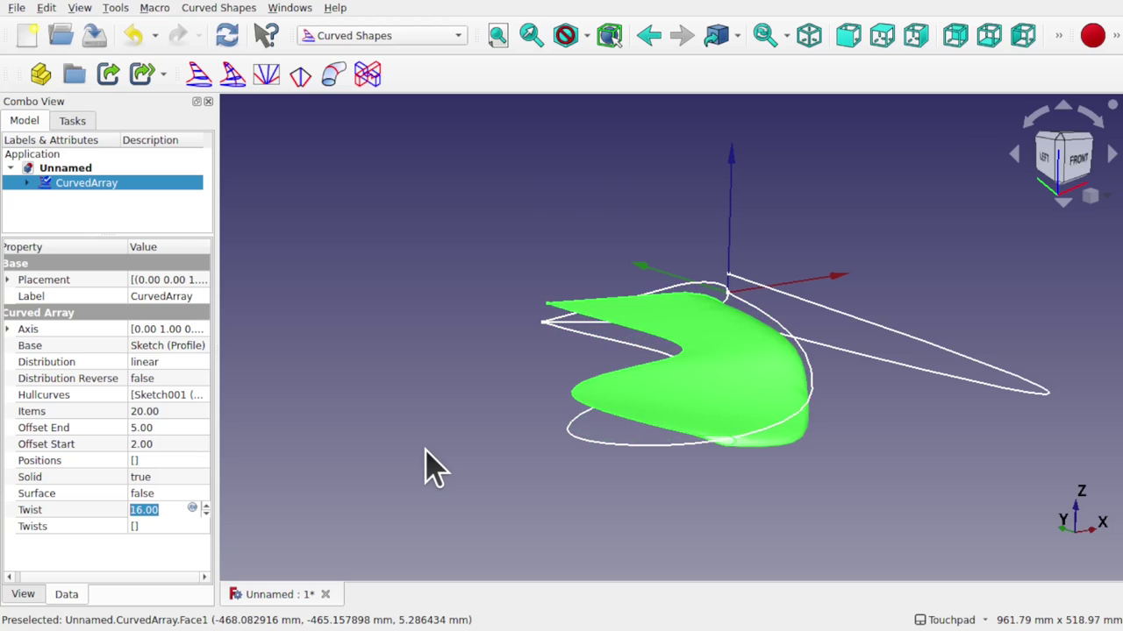
key("Up")
key("Up")
key("Up")
key("Up")
key("Up")
key("Up")
key("Up")
key("Up")
key("Up")
key("Up")
key("Up")
key("Up")
key("Up")
key("Up")
key("Up")
key("Up")
key("Up")
key("Up")
key("Up")
key("Up")
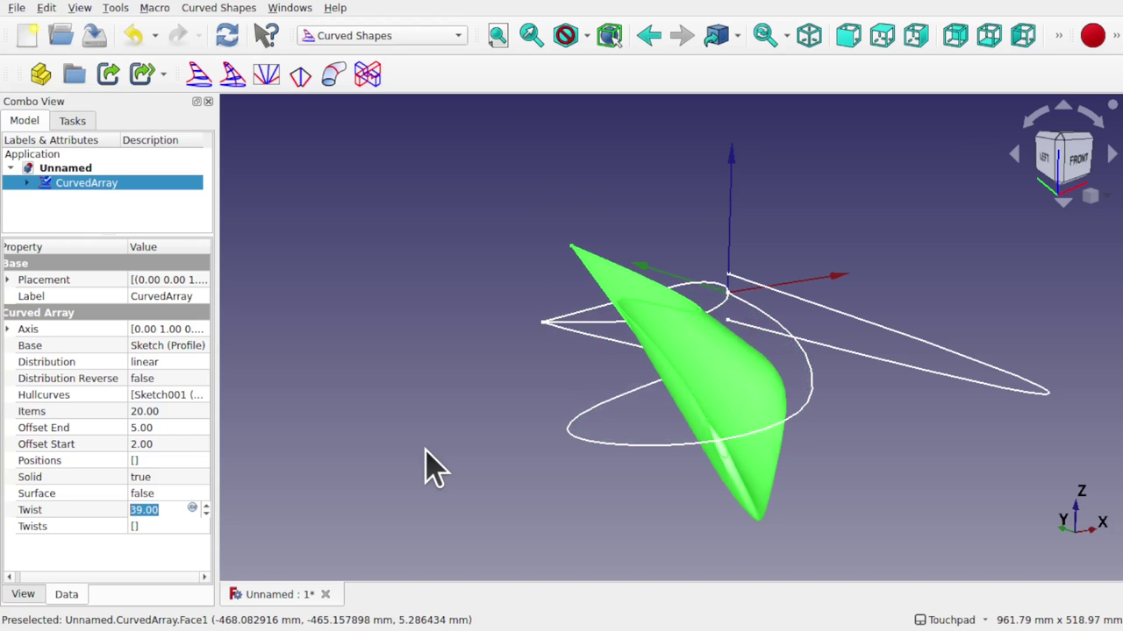
key("Up")
key("Up")
key("Up")
key("Up")
key("Up")
key("Up")
key("Up")
key("Up")
key("Up")
key("Up")
key("Up")
key("Up")
key("Up")
key("Up")
key("Up")
key("Up")
key("Up")
key("Up")
key("Up")
key("Up")
key("Up")
key("Up")
key("Up")
key("Up")
key("Up")
key("Up")
key("Up")
key("Up")
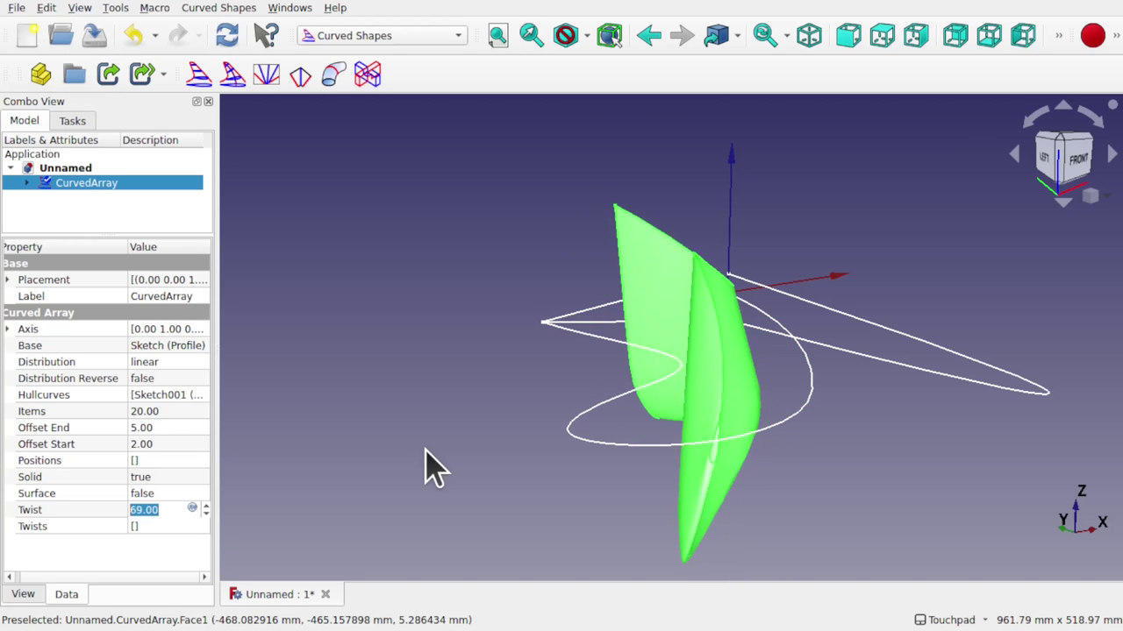
left_click_drag(879, 393, 677, 365, "shift")
type("0")
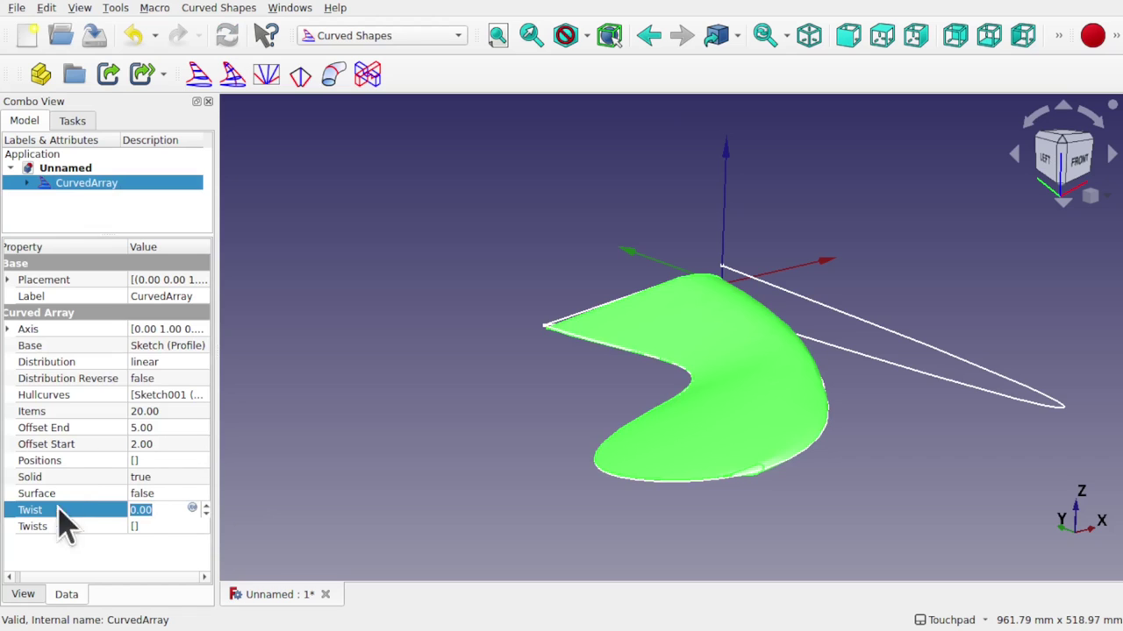
Open the curved array's Twists list and close it without entering any values.
left_click(146, 528)
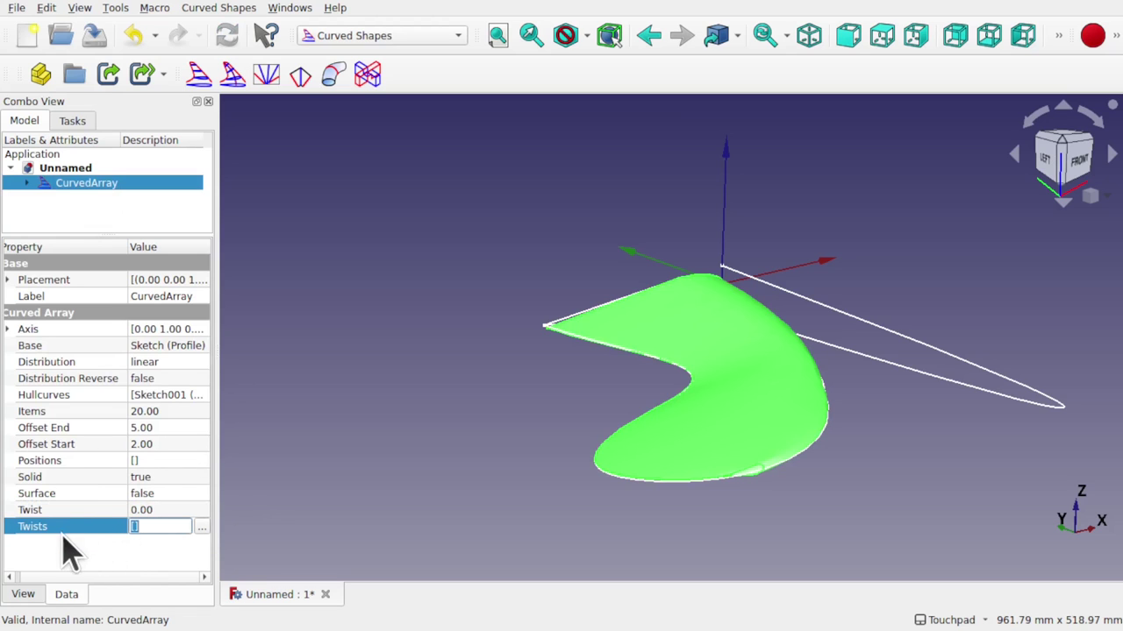
left_click(201, 527)
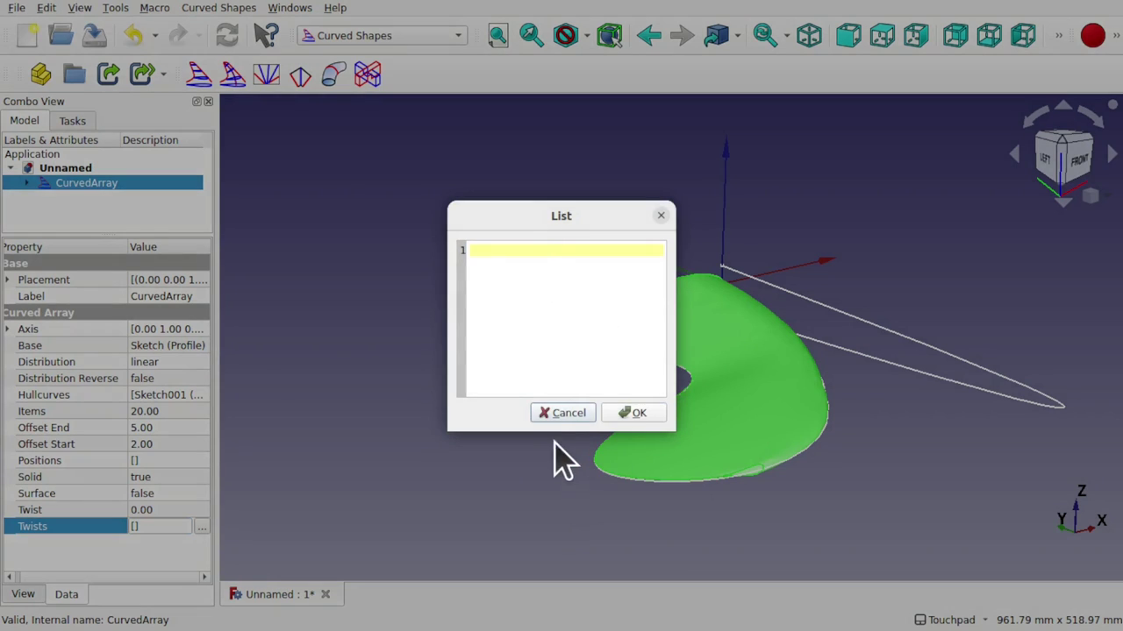
left_click(551, 419)
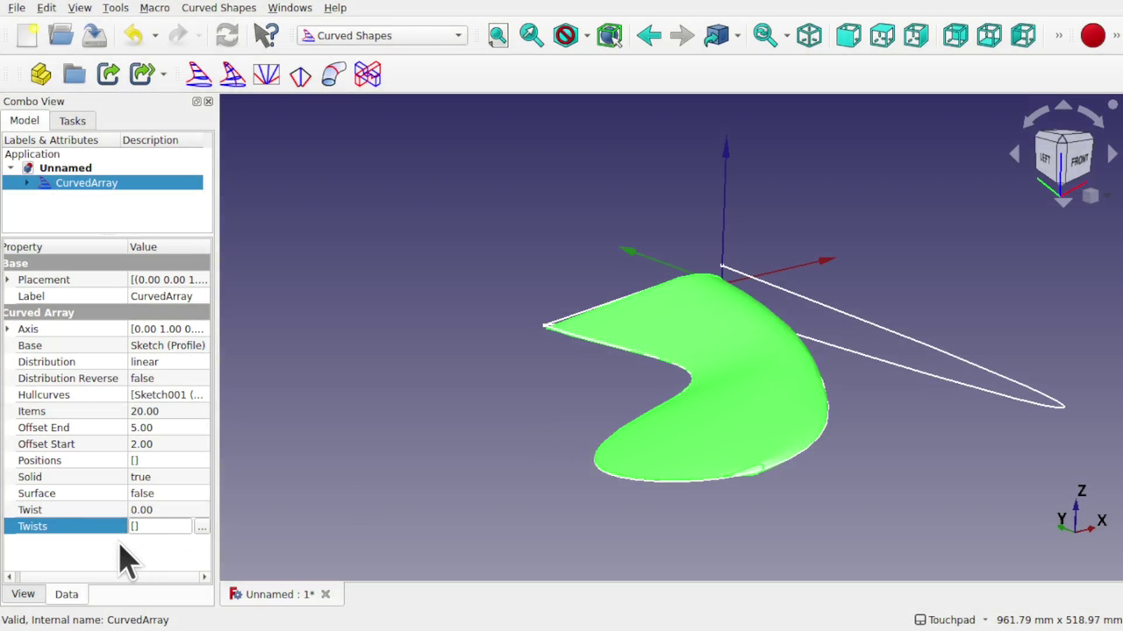
Set the curved array's number of Items to 5 and deselect the array.
left_click(173, 412)
type("5")
key("Return")
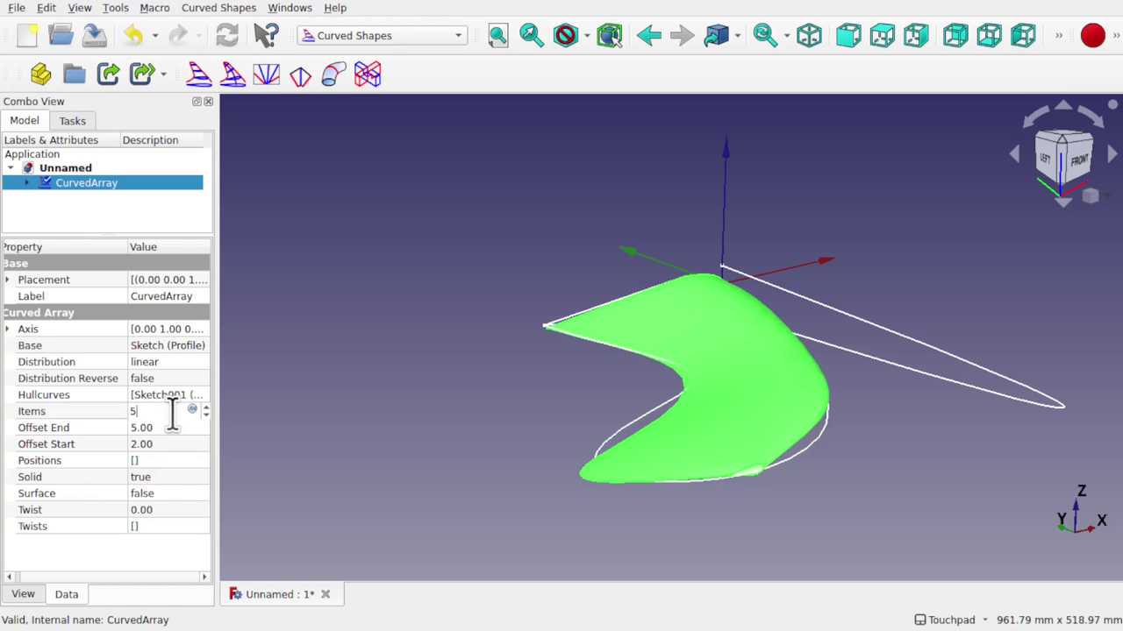
left_click(330, 485)
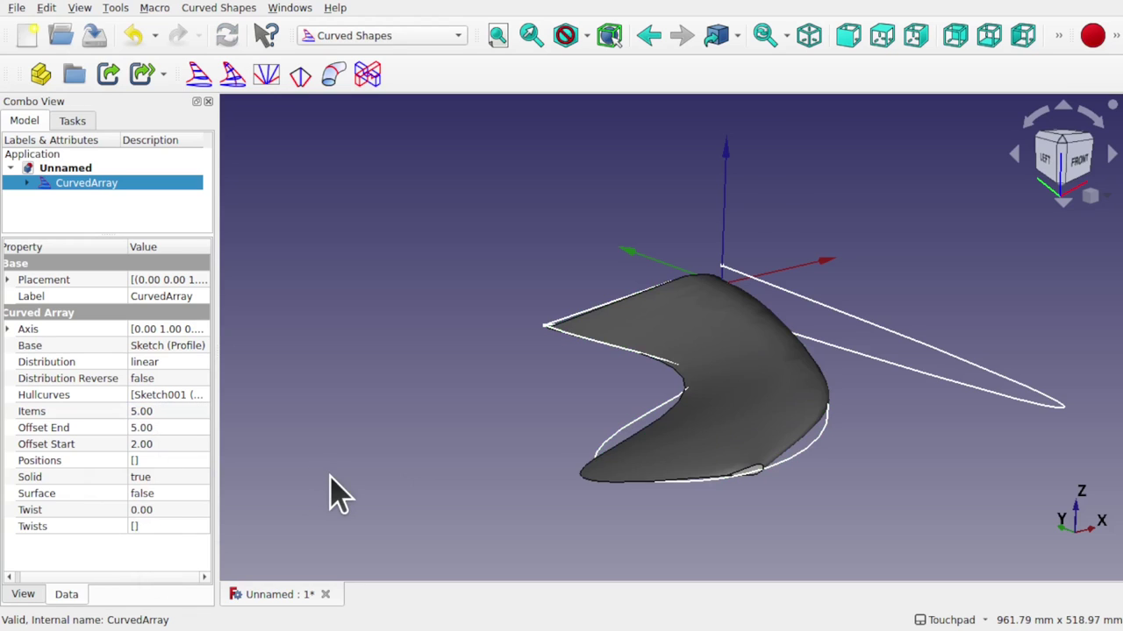
Select the curved array again and open its Solid property for editing.
left_click(70, 186)
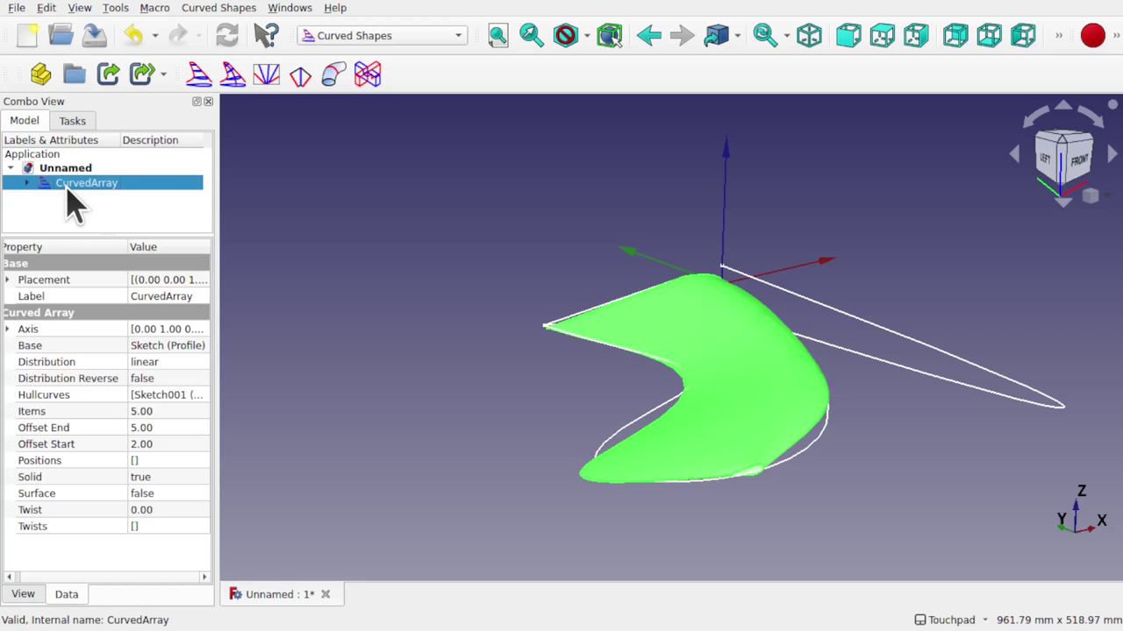
double_click(173, 479)
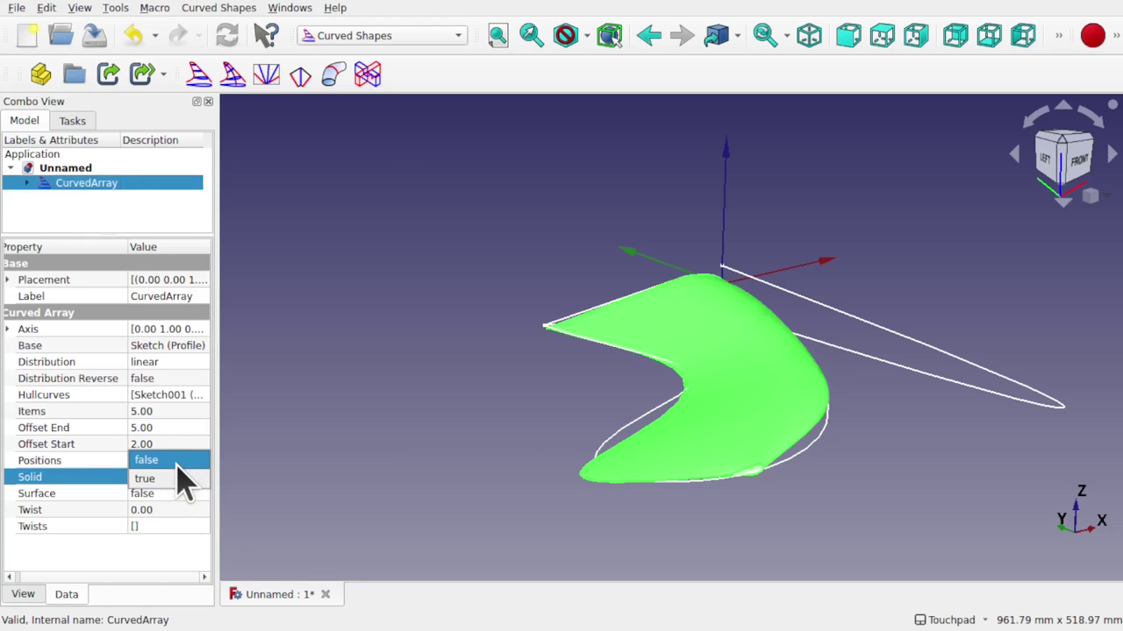
Set the curved array's Solid property to false.
left_click(167, 460)
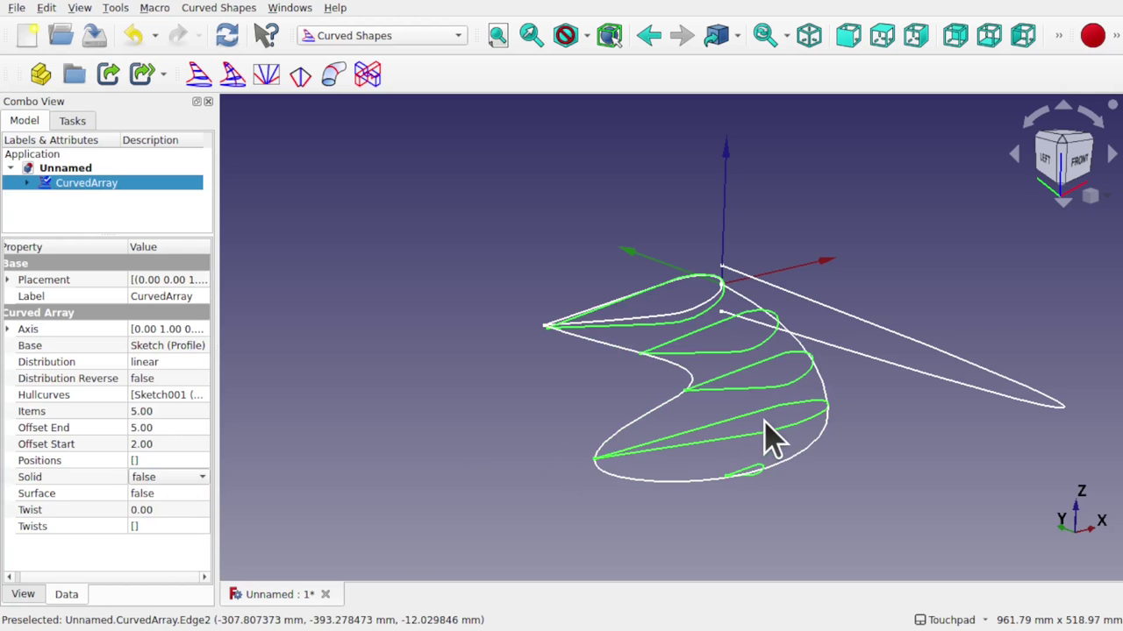
left_click_drag(763, 420, 775, 492, "alt")
middle_click_drag(775, 492, 749, 454)
left_click_drag(749, 455, 747, 460, "alt")
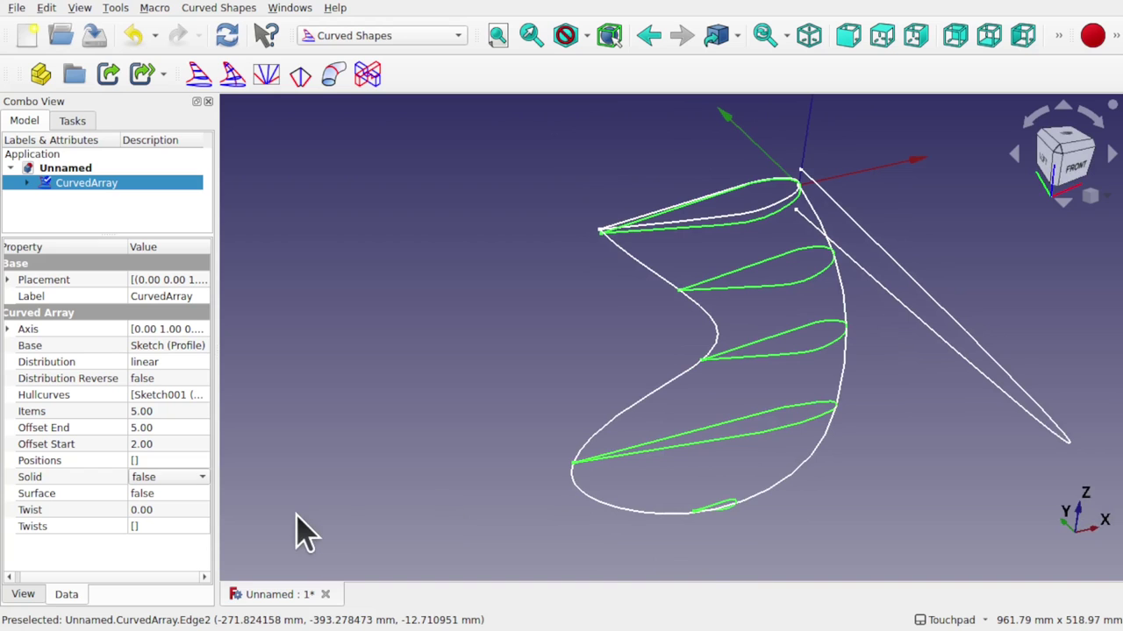
Fill the curved array's Twists list with the values 1, 2, 3, 4 and 5, one per rib.
left_click(162, 526)
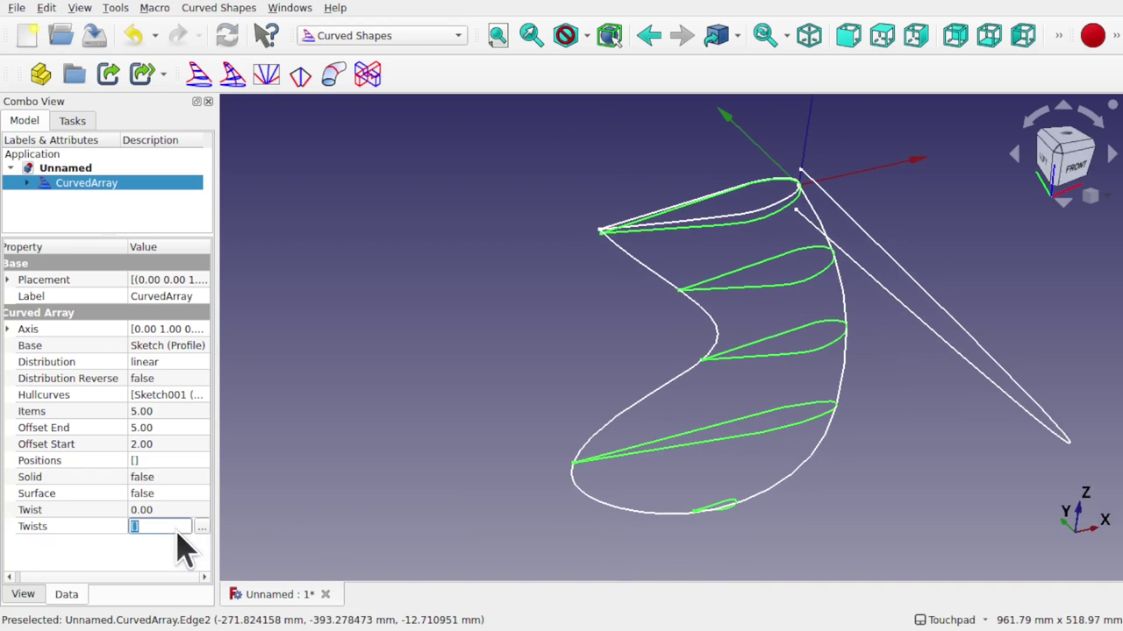
left_click(204, 528)
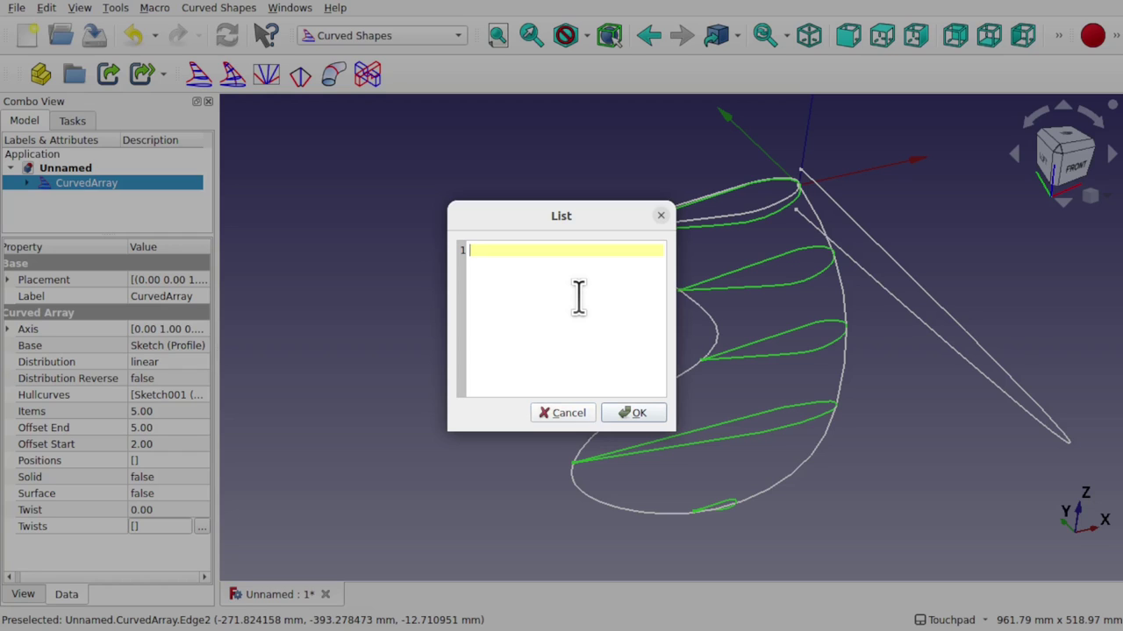
type("1")
key("Return")
type("2")
key("Return")
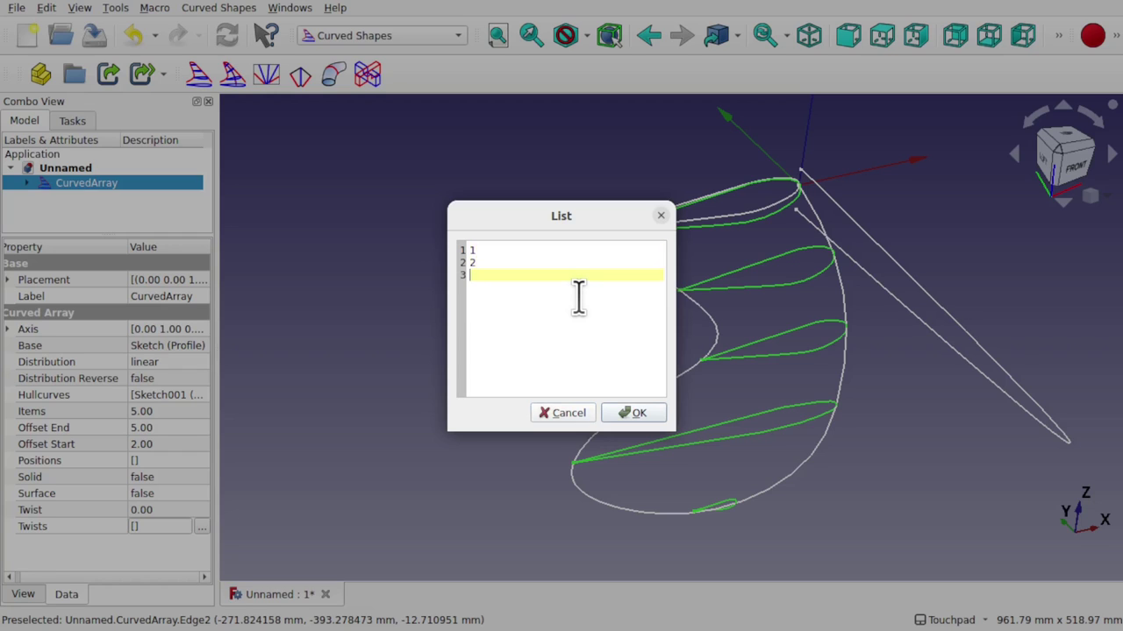
type("3")
key("Return")
type("4")
key("Return")
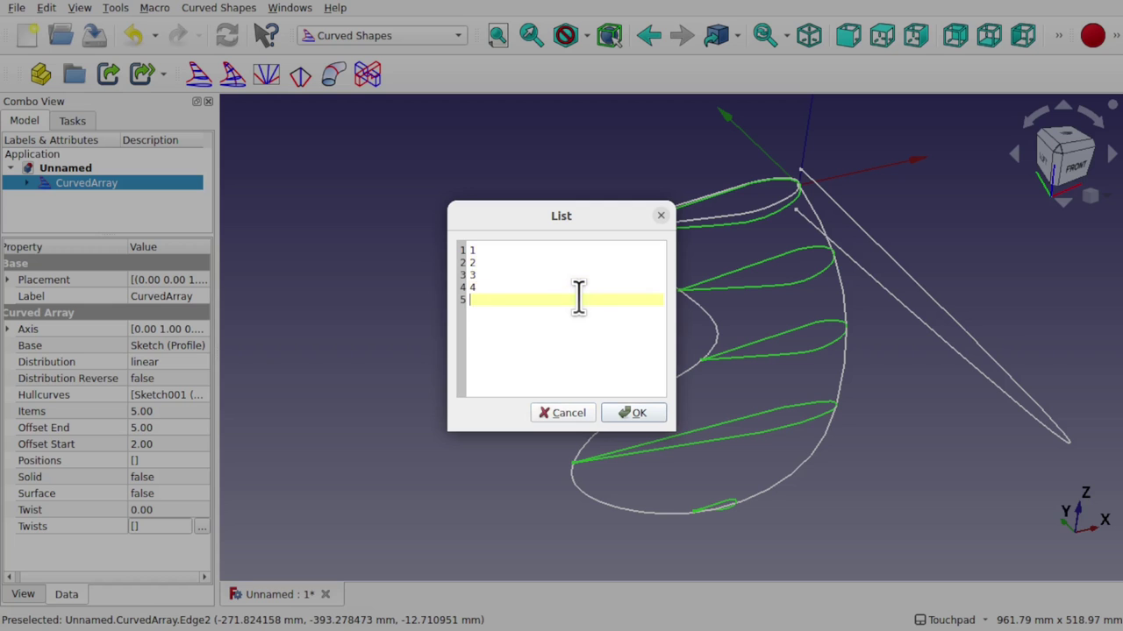
left_click(632, 413)
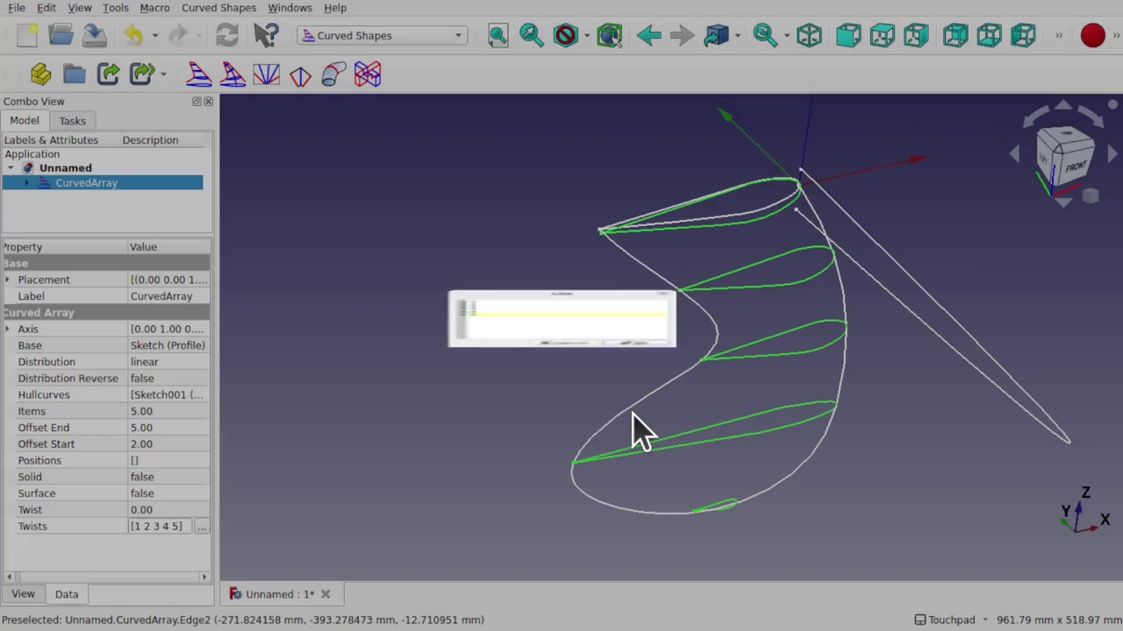
left_click(550, 389)
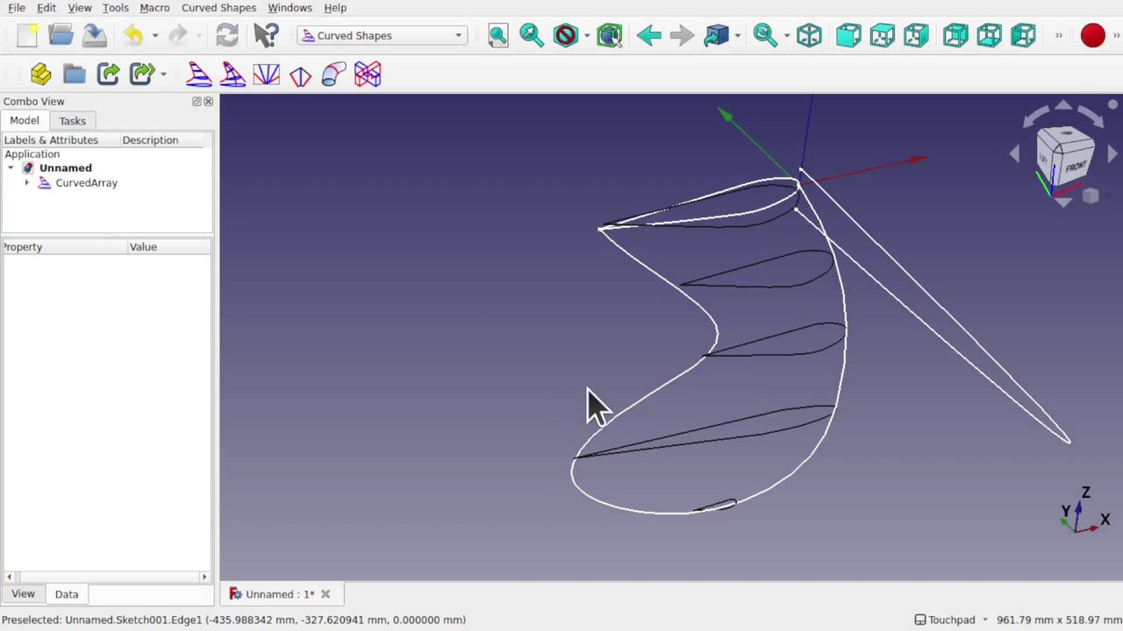
Check the rib twists from the front, and set the first value in the curved array's Twists list to 10.
left_click_drag(785, 488, 703, 474, "alt")
left_click(1069, 164)
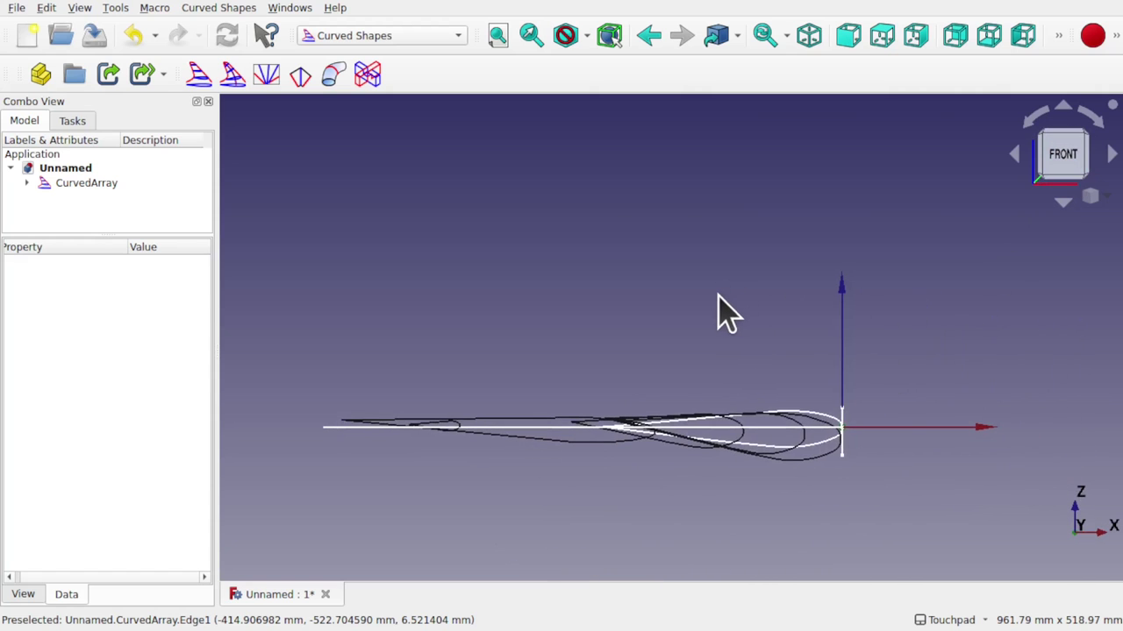
left_click_drag(725, 313, 727, 333, "alt")
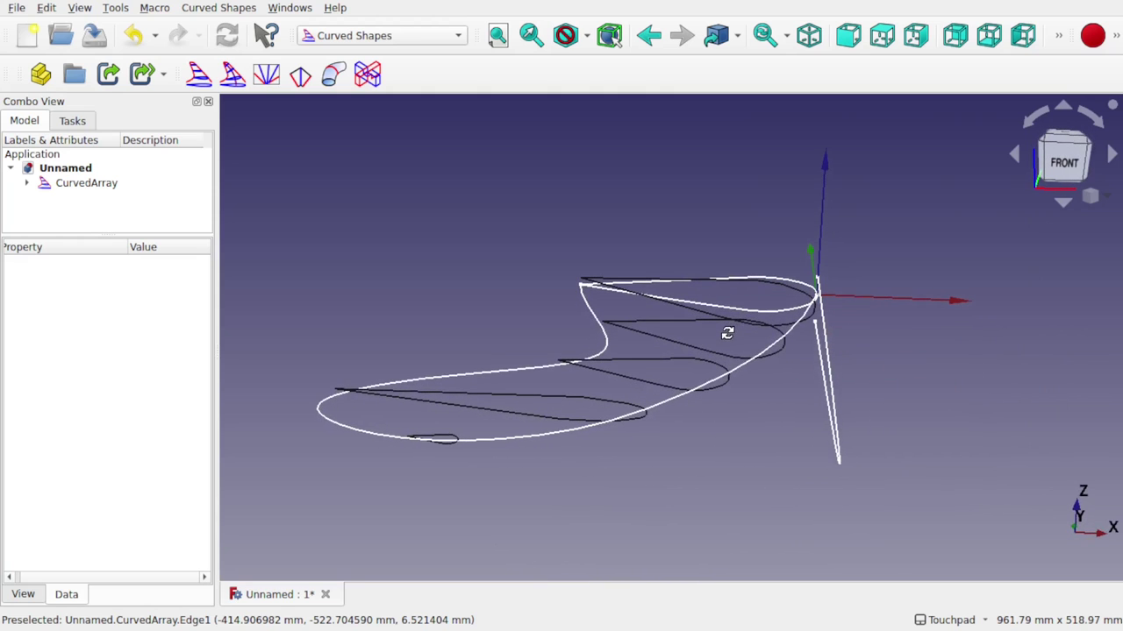
left_click(100, 186)
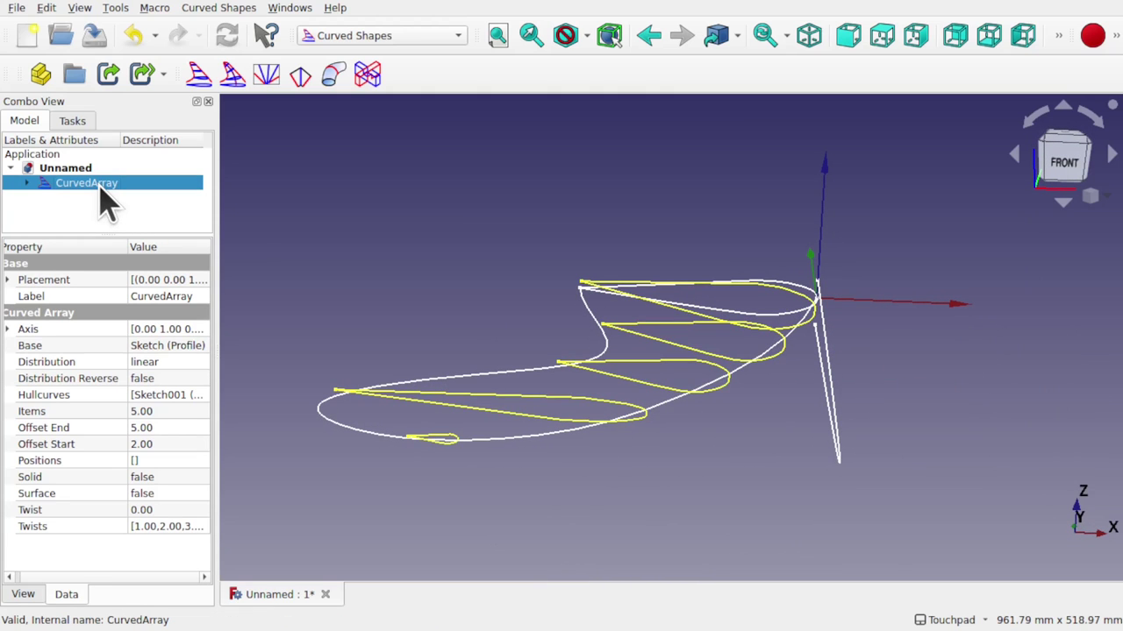
left_click(194, 526)
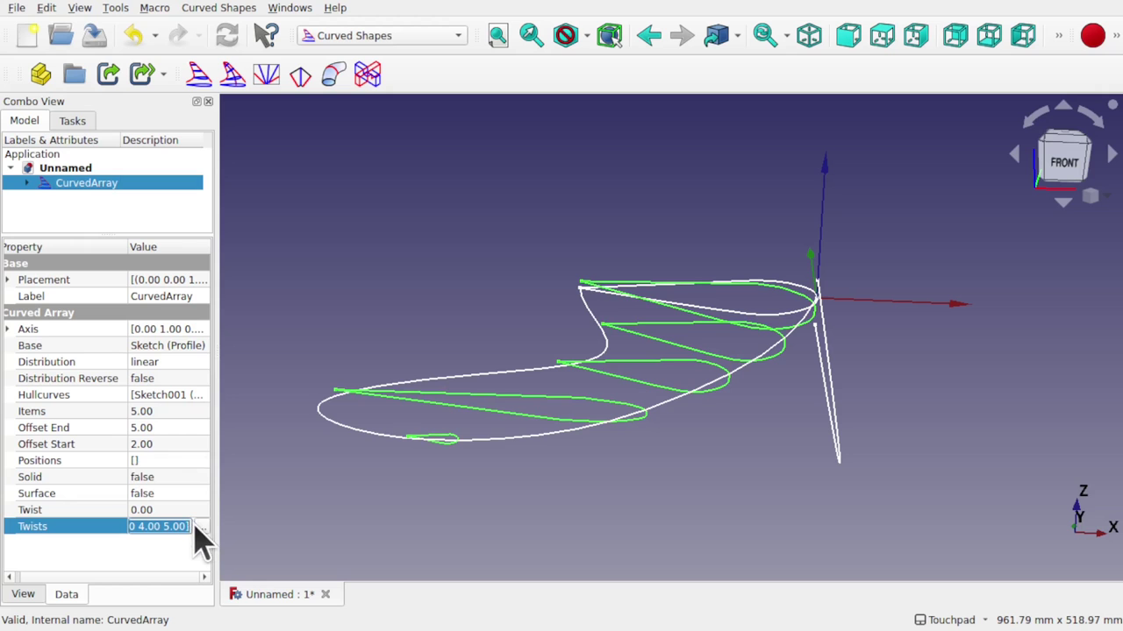
left_click(201, 526)
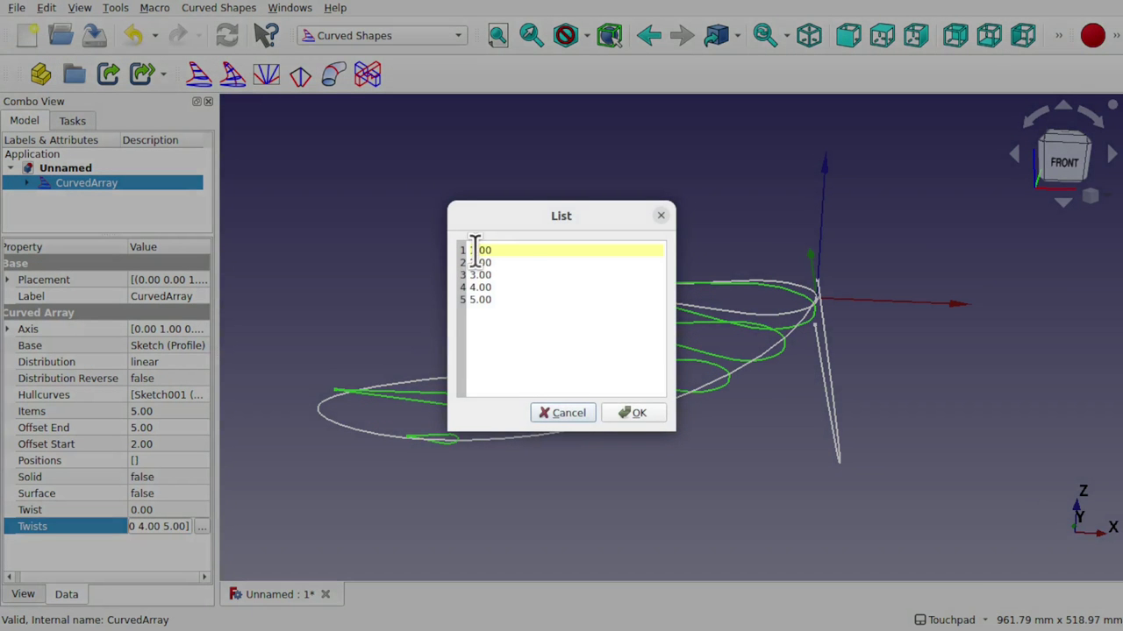
left_click(472, 250)
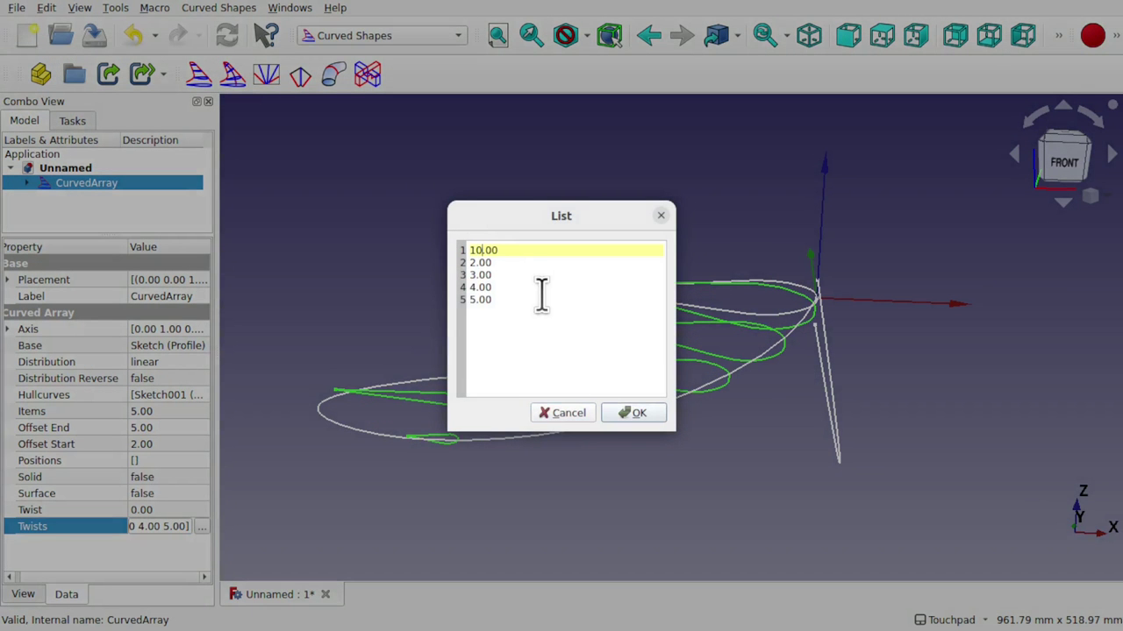
type("0")
key("Return")
key("BackSpace")
left_click(635, 412)
left_click(594, 450)
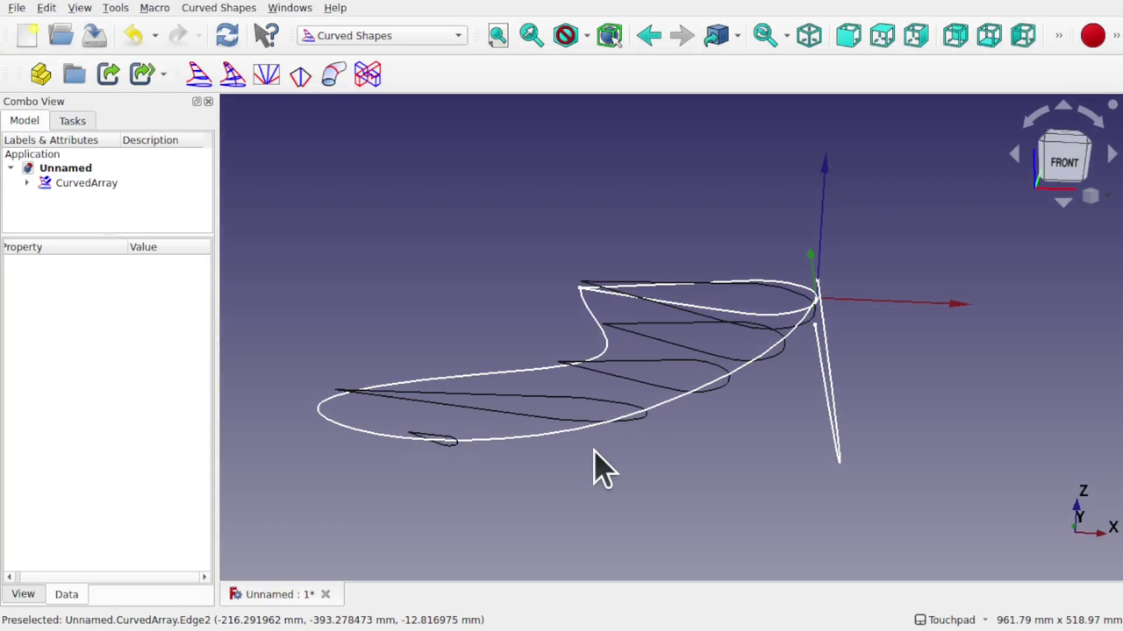
Inspect the twisted ribs, and remove all values from the curved array's Twists list.
left_click_drag(594, 450, 454, 483, "alt")
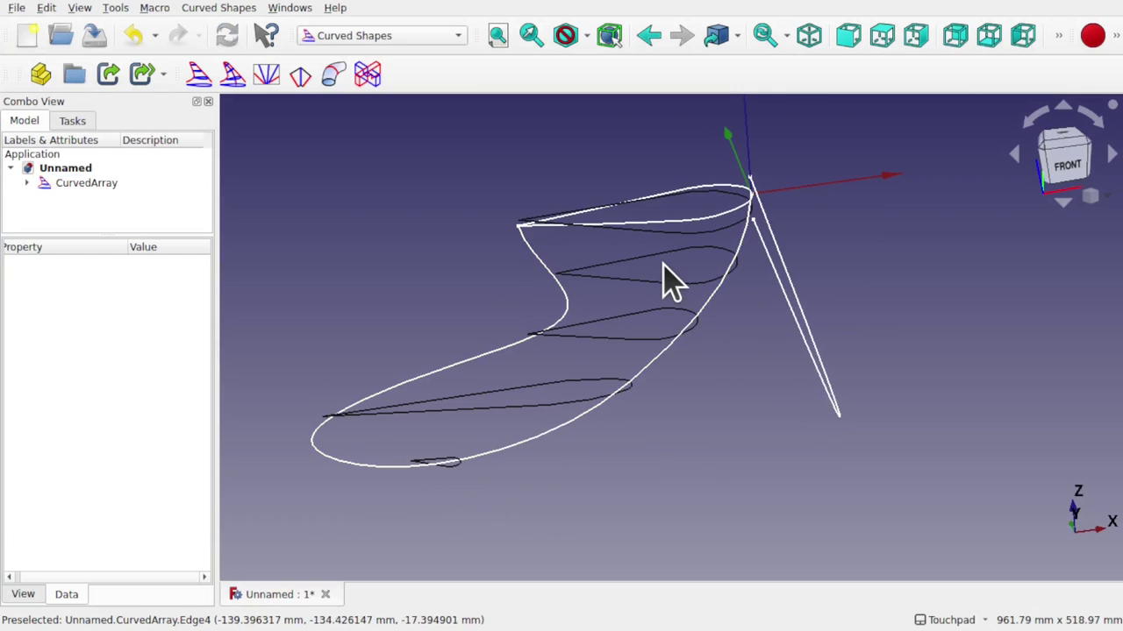
middle_click_drag(714, 210, 756, 228)
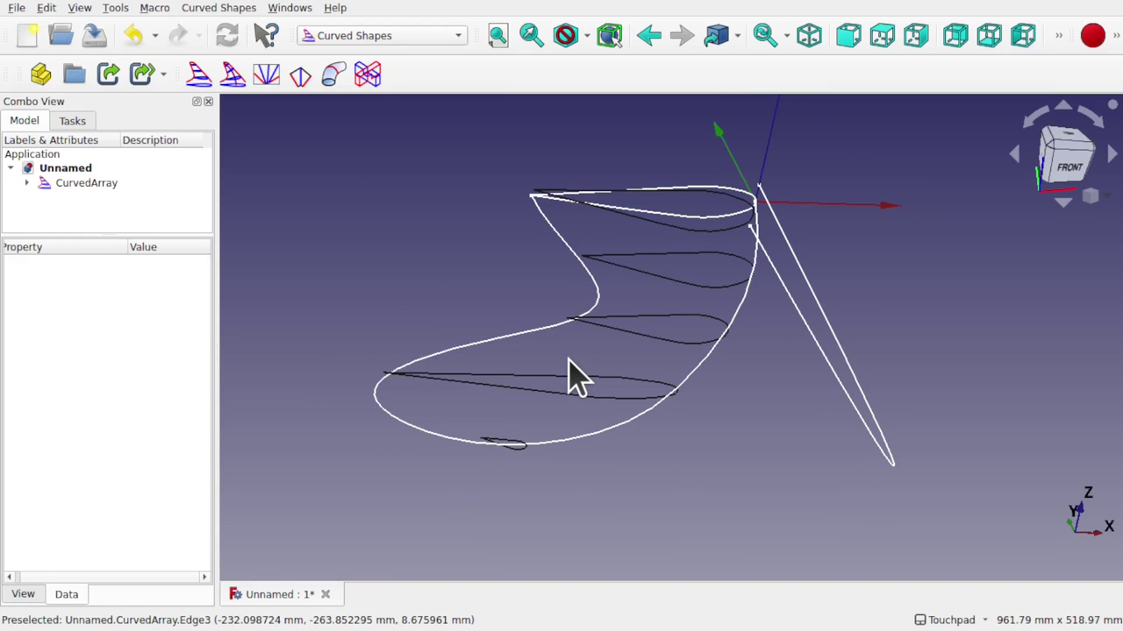
left_click(42, 184)
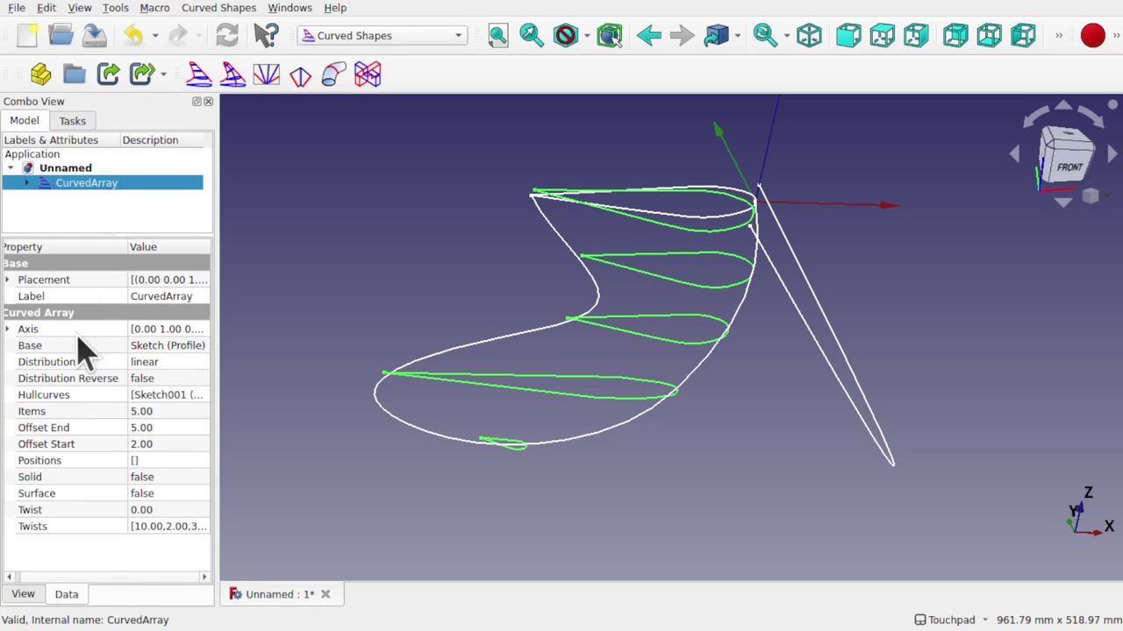
left_click(190, 528)
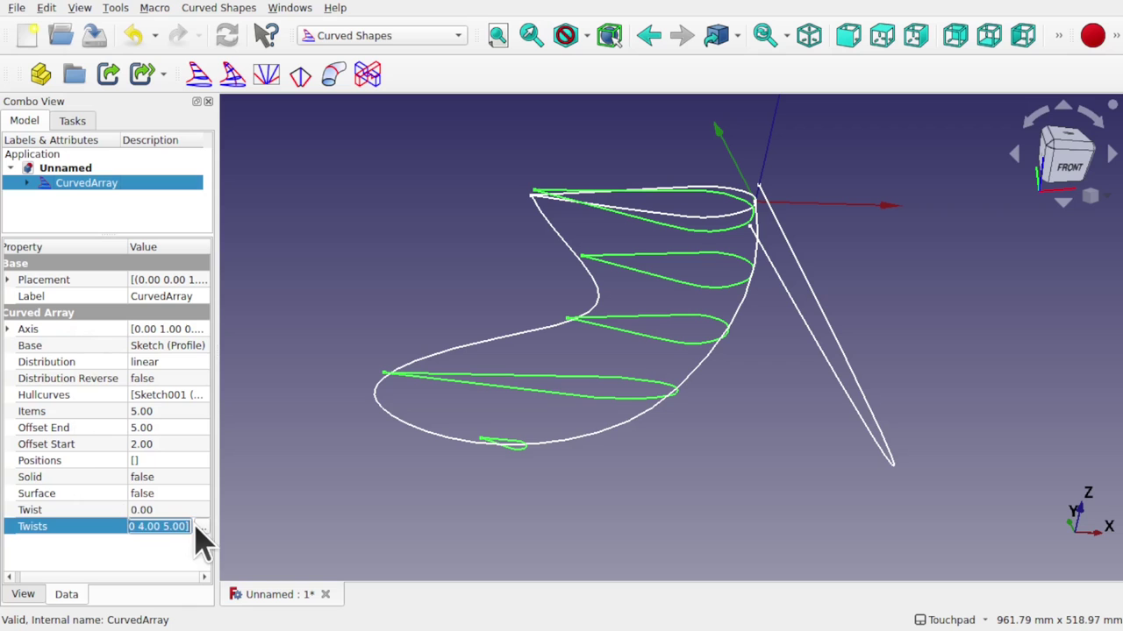
left_click(201, 526)
left_click_drag(544, 331, 466, 245)
key("BackSpace")
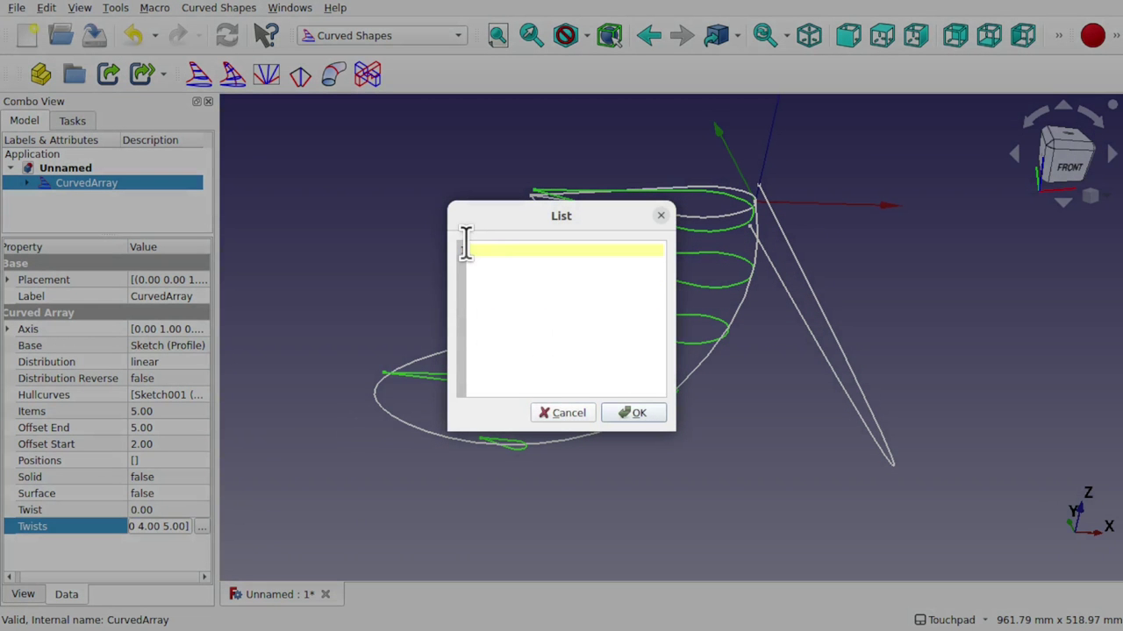
left_click(635, 414)
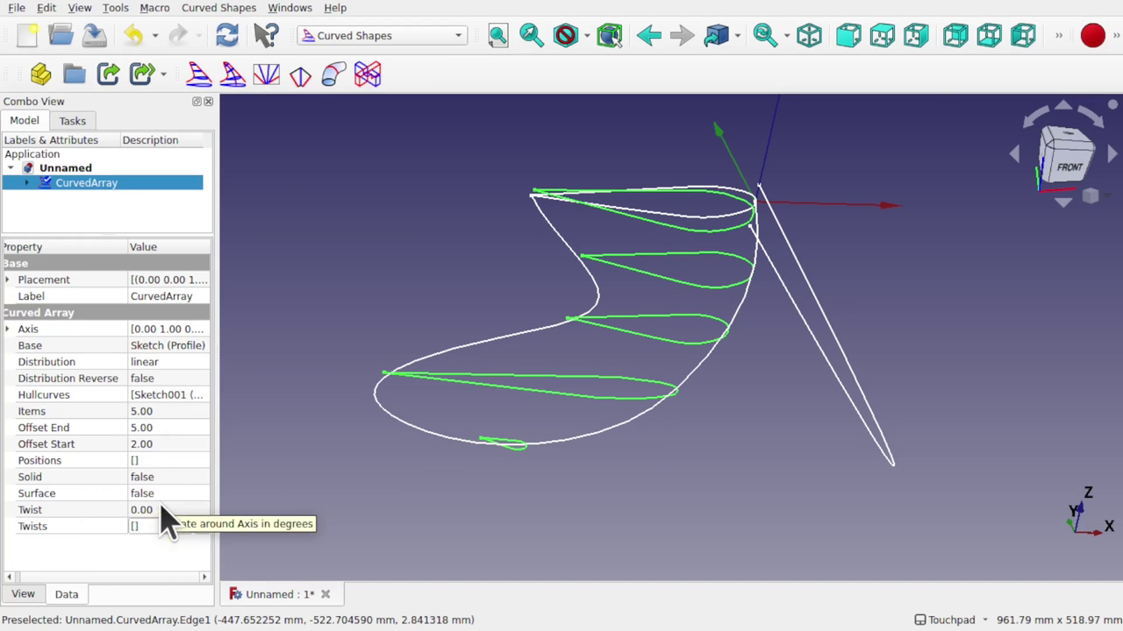
Fill the curved array's Positions list with 0, 0.5, 0.6, 0.7 and 1 to place the ribs individually.
left_click(167, 462)
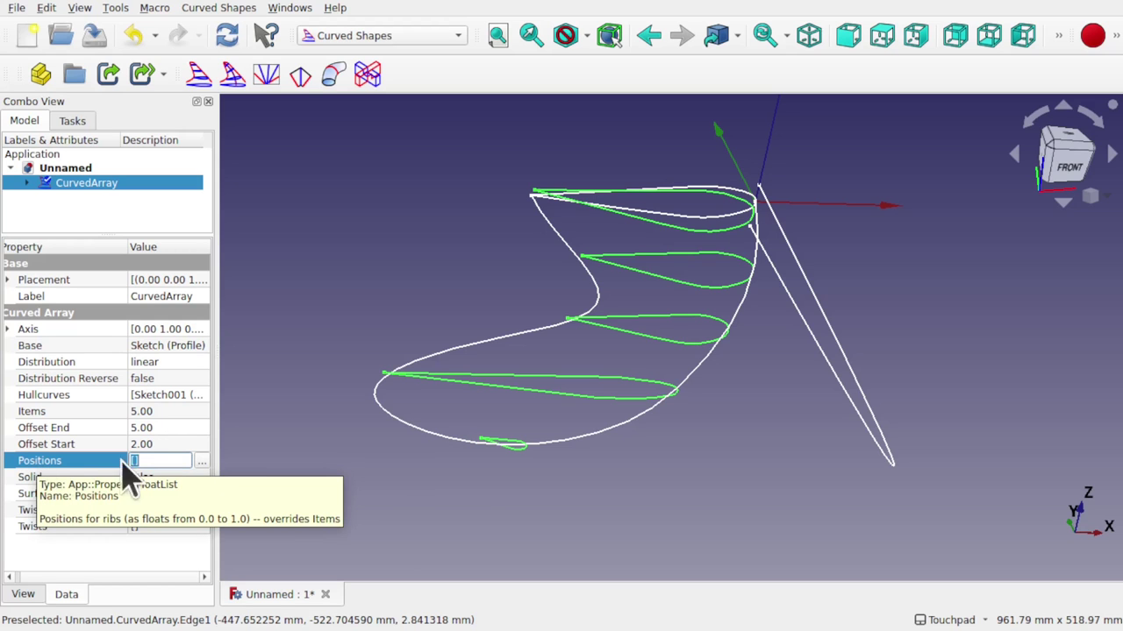
left_click(202, 461)
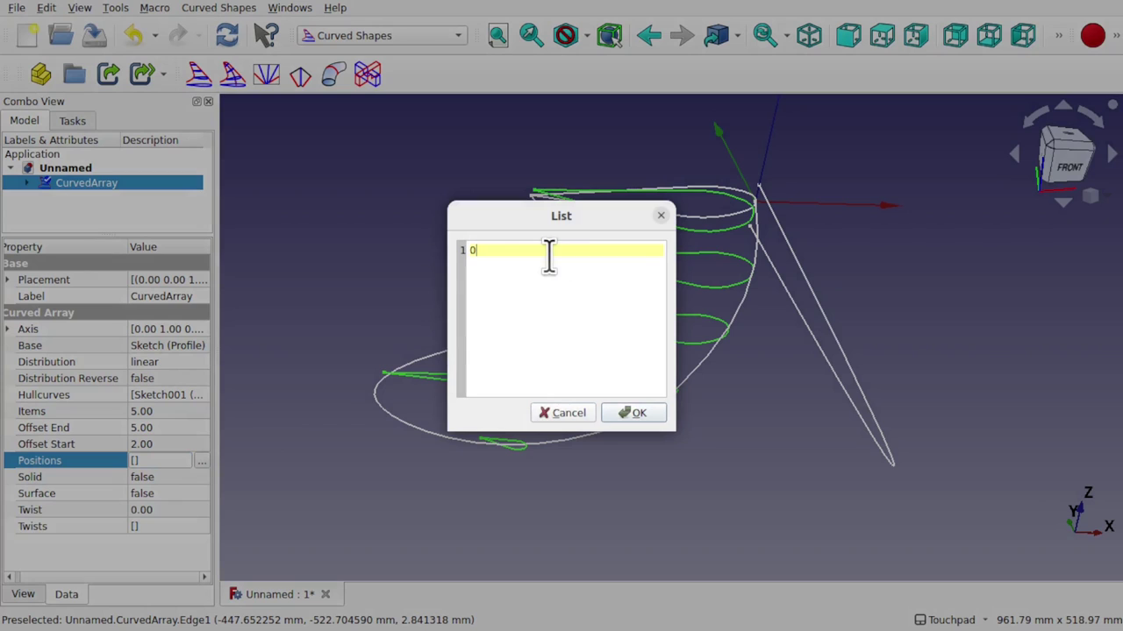
type("0")
key("Return")
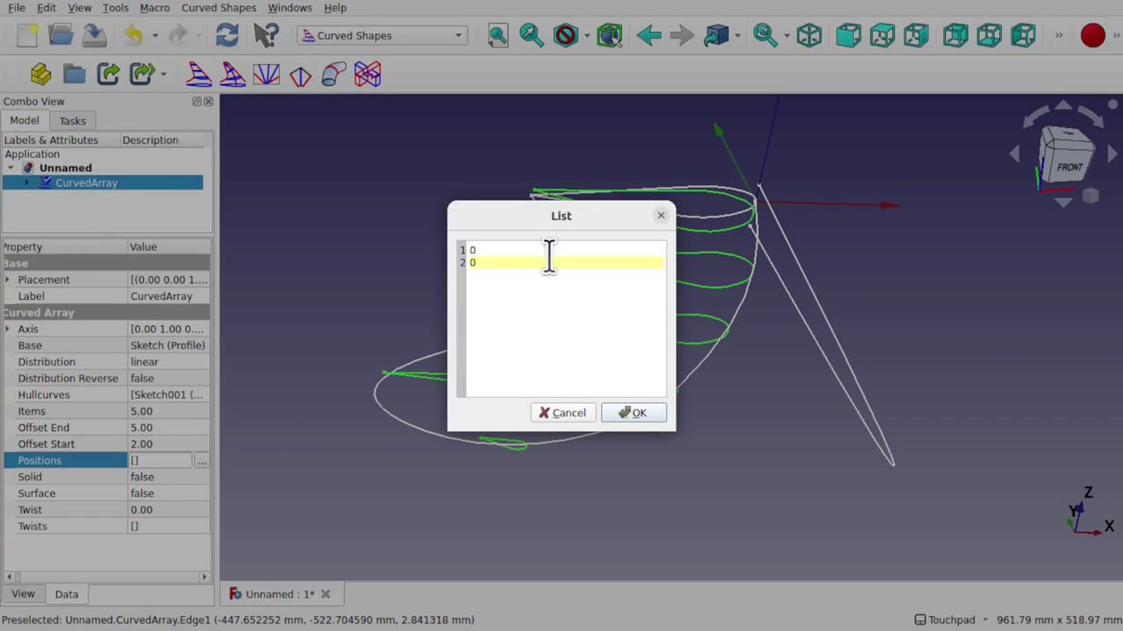
type("0.5")
key("Return")
type("0")
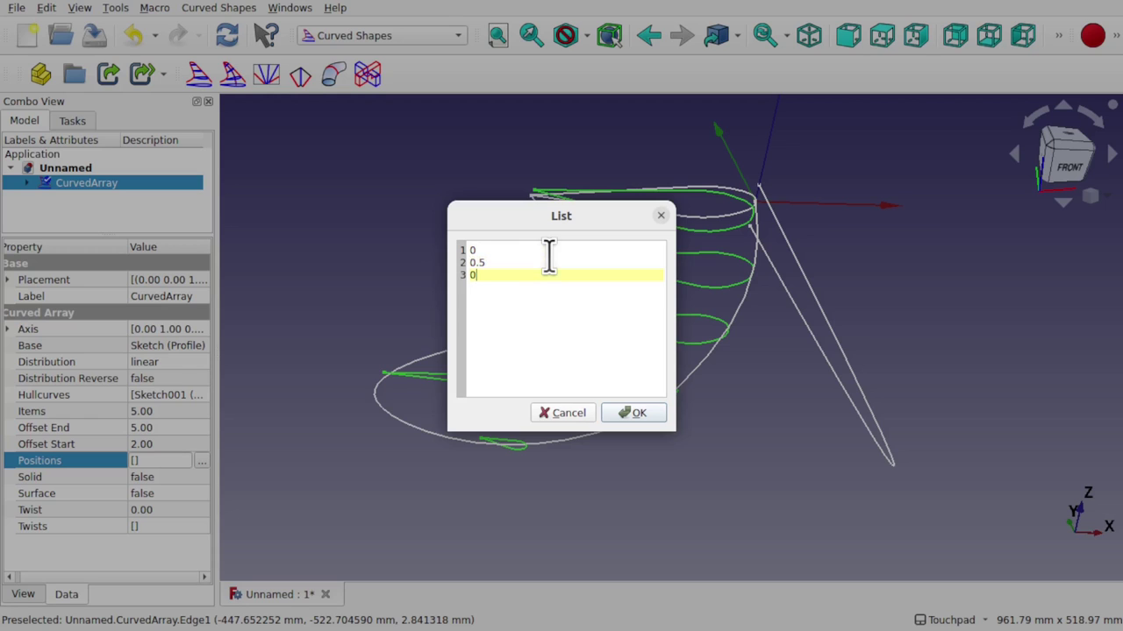
type(".6")
key("Return")
type("0")
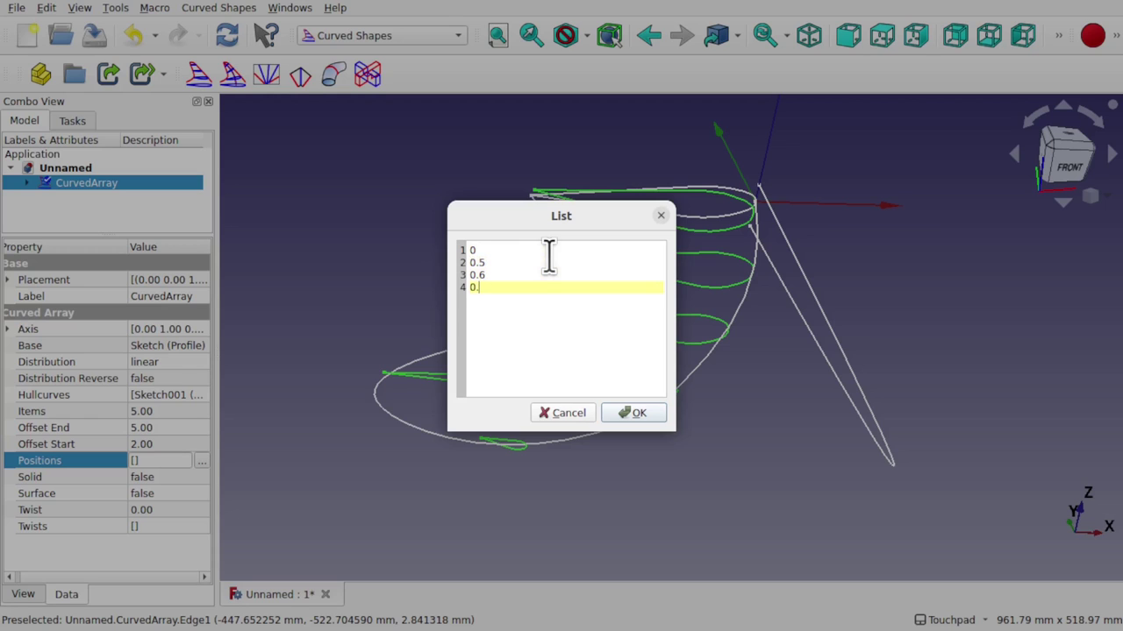
type(".7")
key("Return")
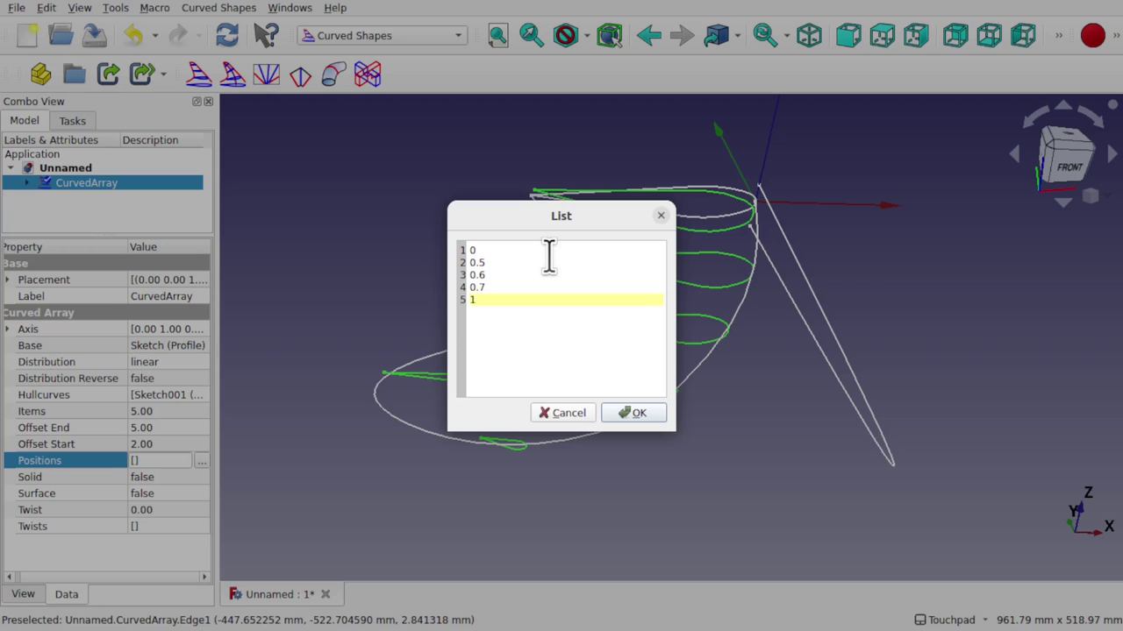
left_click(640, 414)
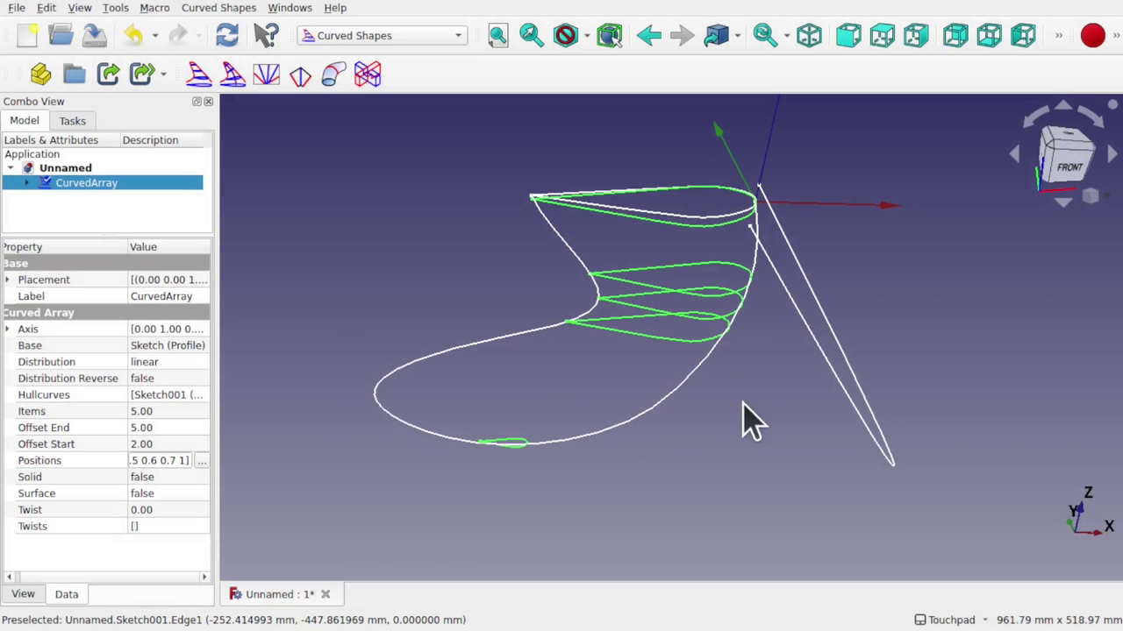
Inspect the custom rib spacing, and remove all values from the curved array's Positions list.
left_click_drag(748, 329, 749, 354, "alt")
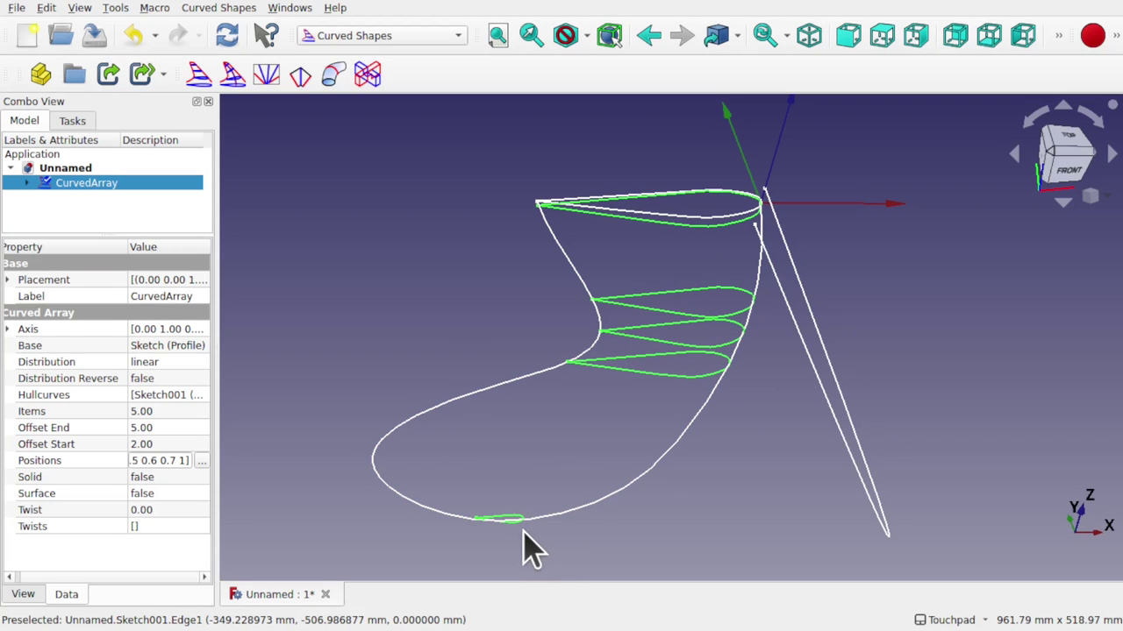
left_click_drag(518, 521, 441, 489, "alt")
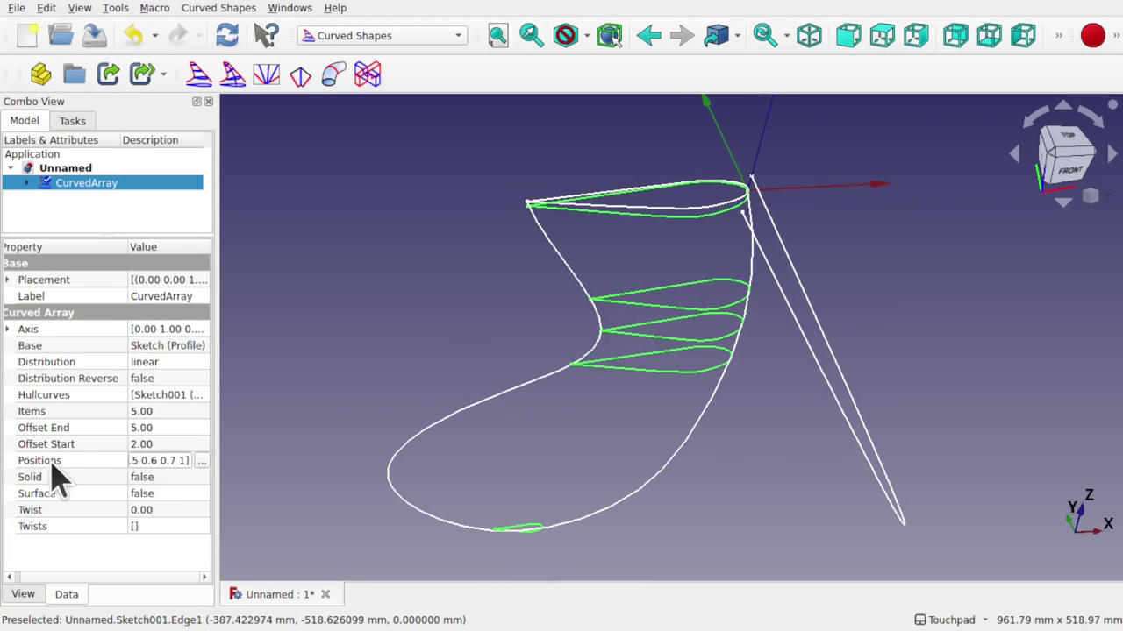
left_click(203, 461)
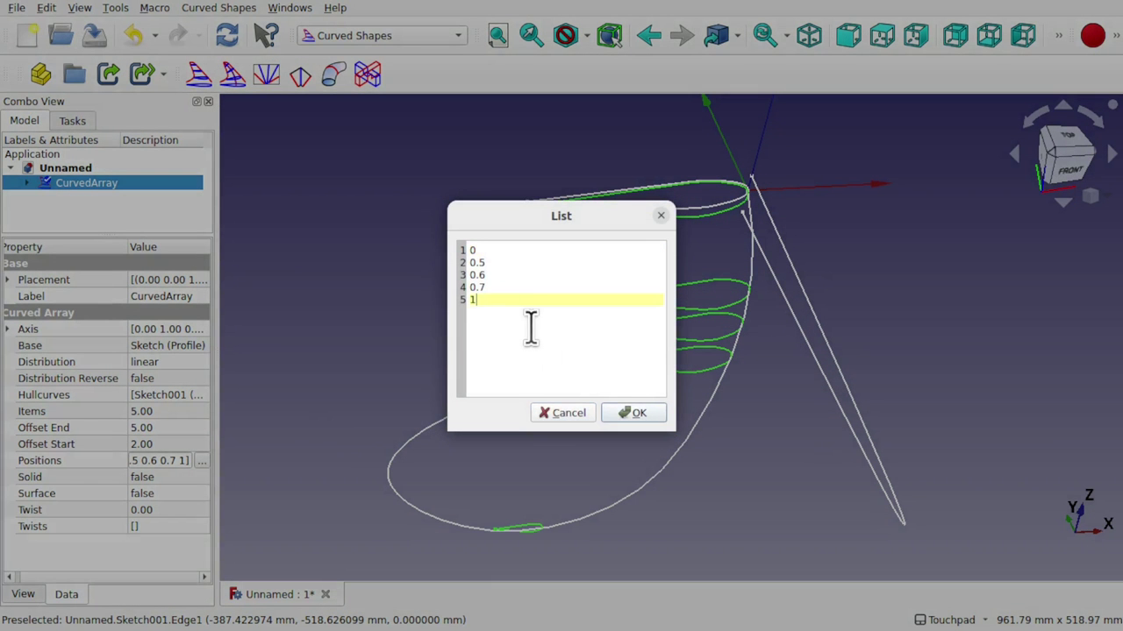
left_click_drag(532, 325, 457, 248)
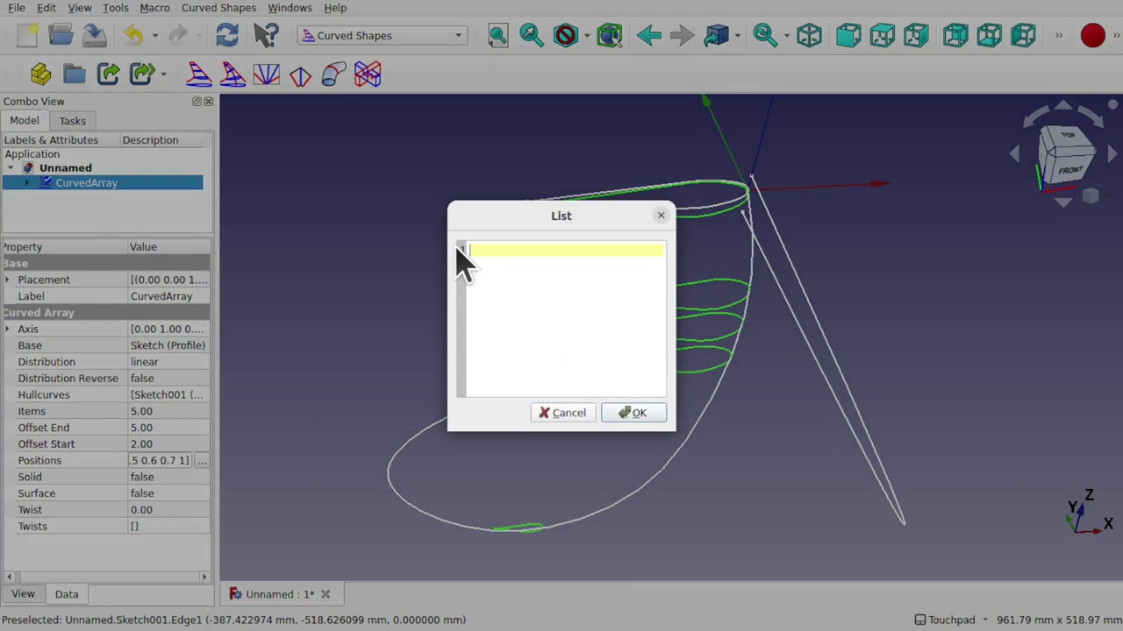
left_click(635, 413)
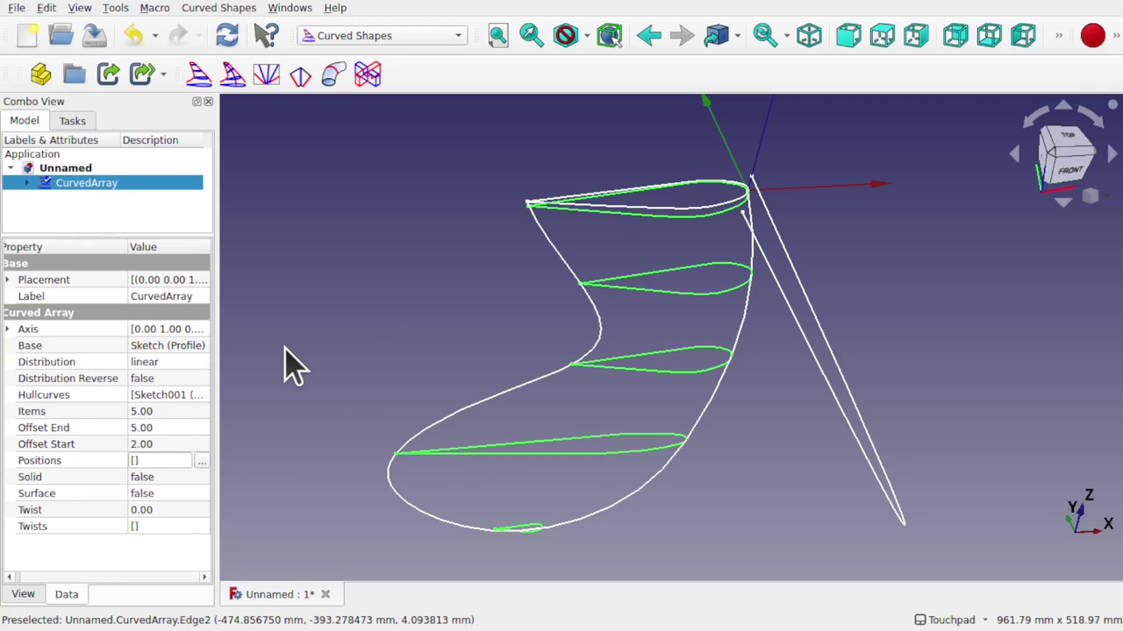
Set the curved array's number of items to 20.
left_click(168, 411)
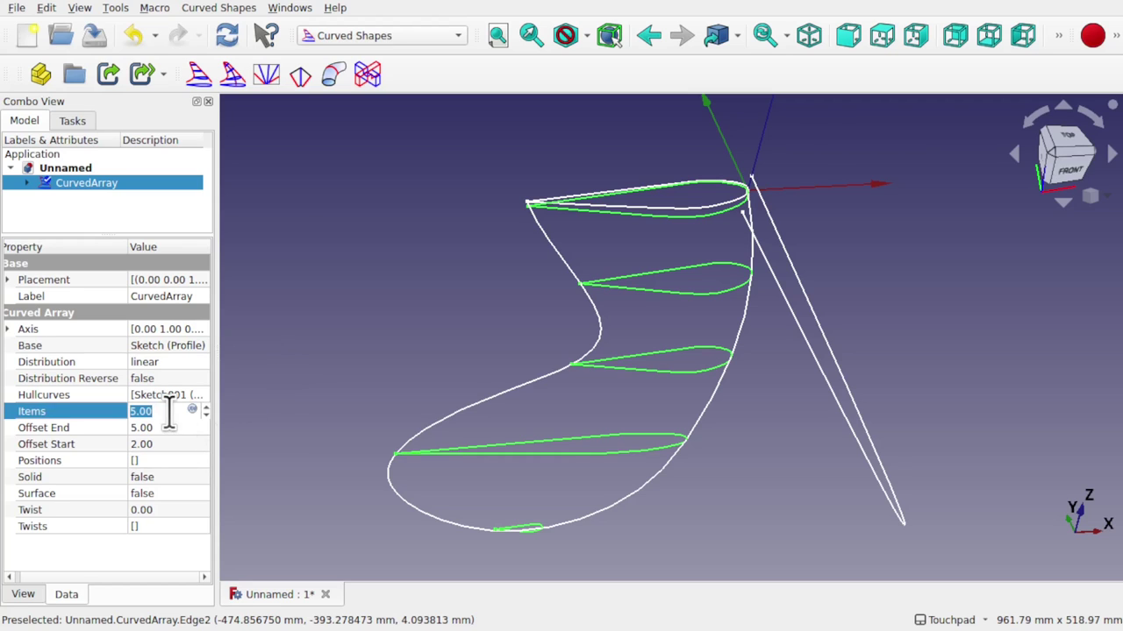
type("20")
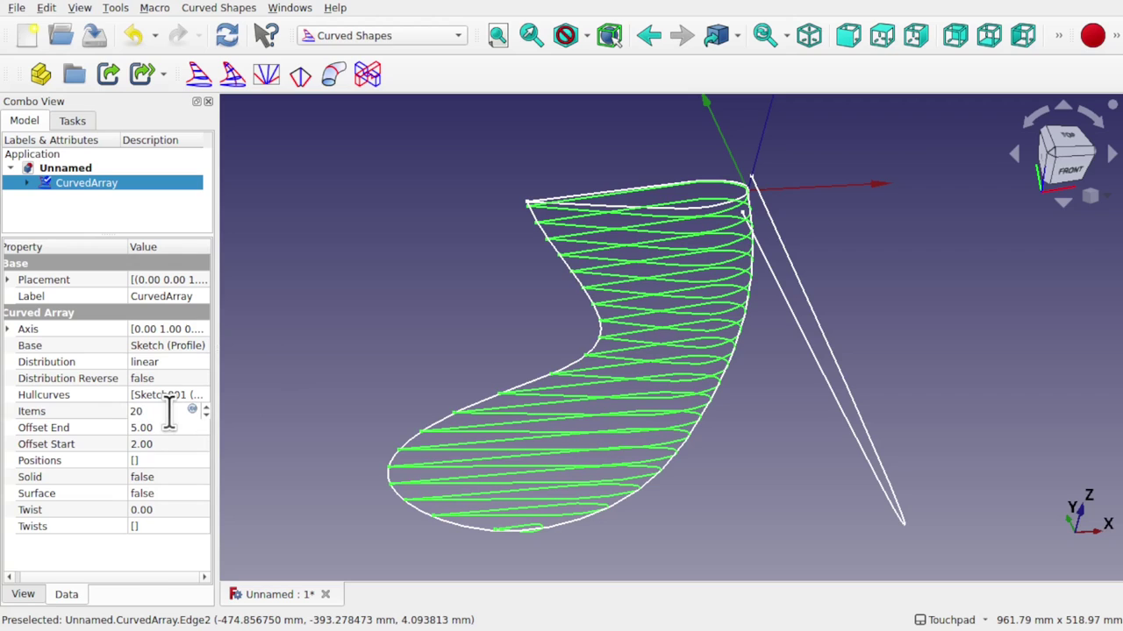
Set the curved array's distribution to parabolic, and inspect the rib spacing from the top view.
left_click(170, 362)
left_click(170, 361)
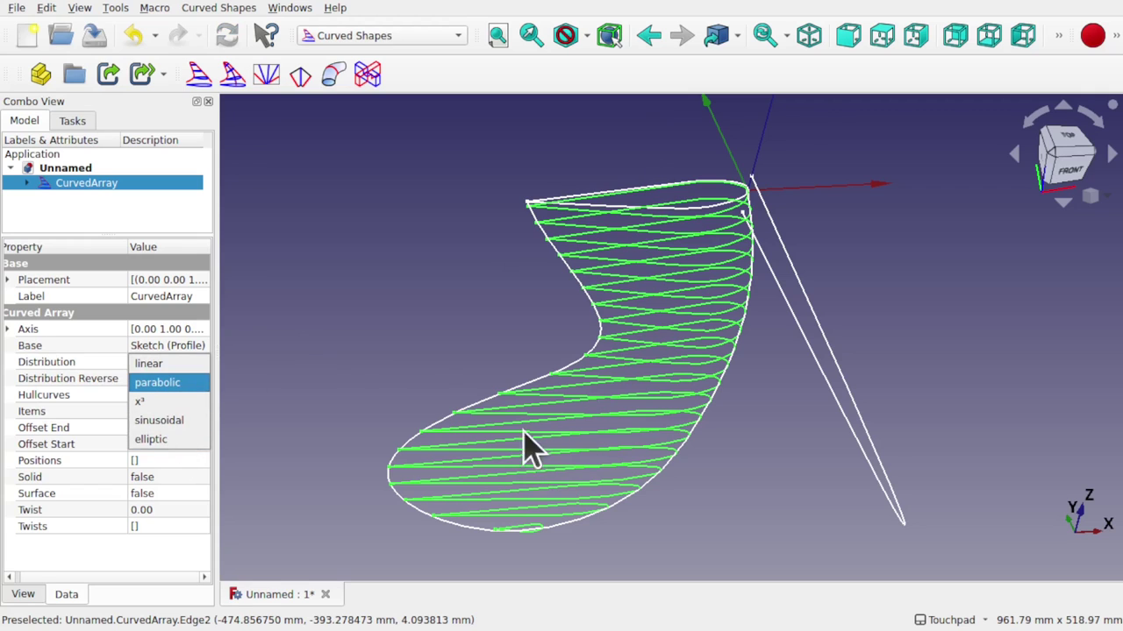
left_click(180, 383)
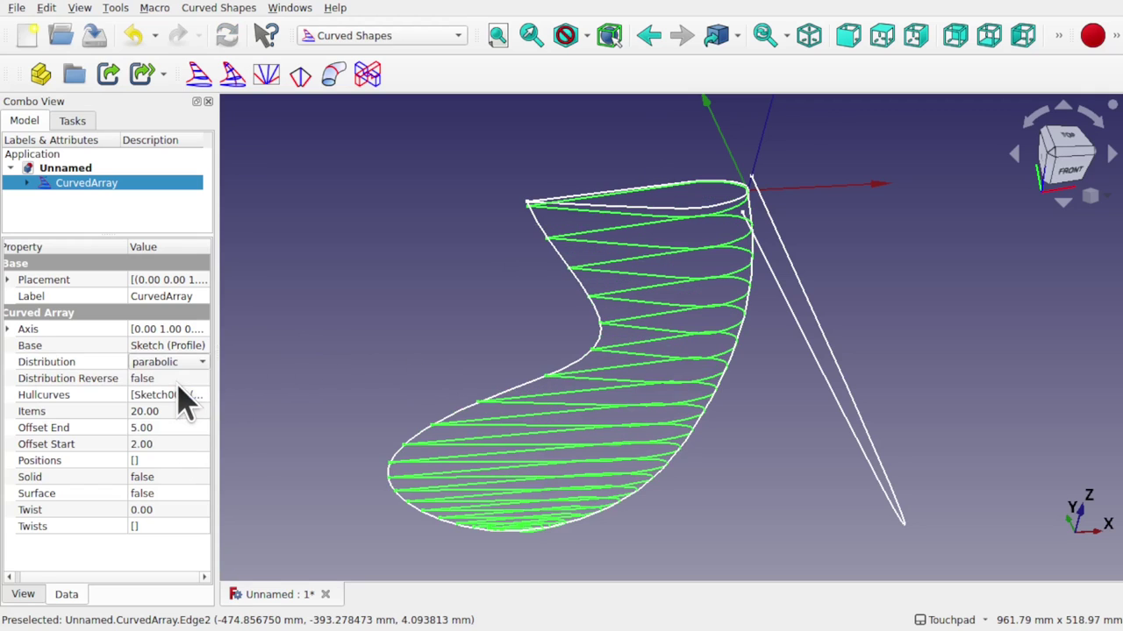
left_click_drag(712, 367, 751, 230, "shift")
key("2")
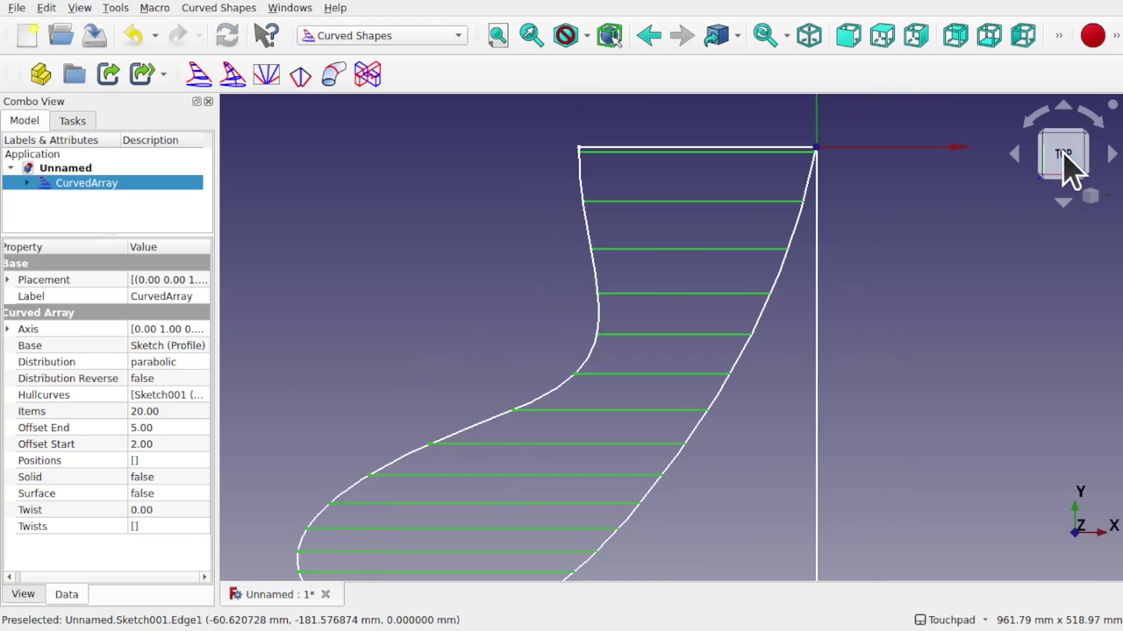
scroll(723, 364, "down", 3)
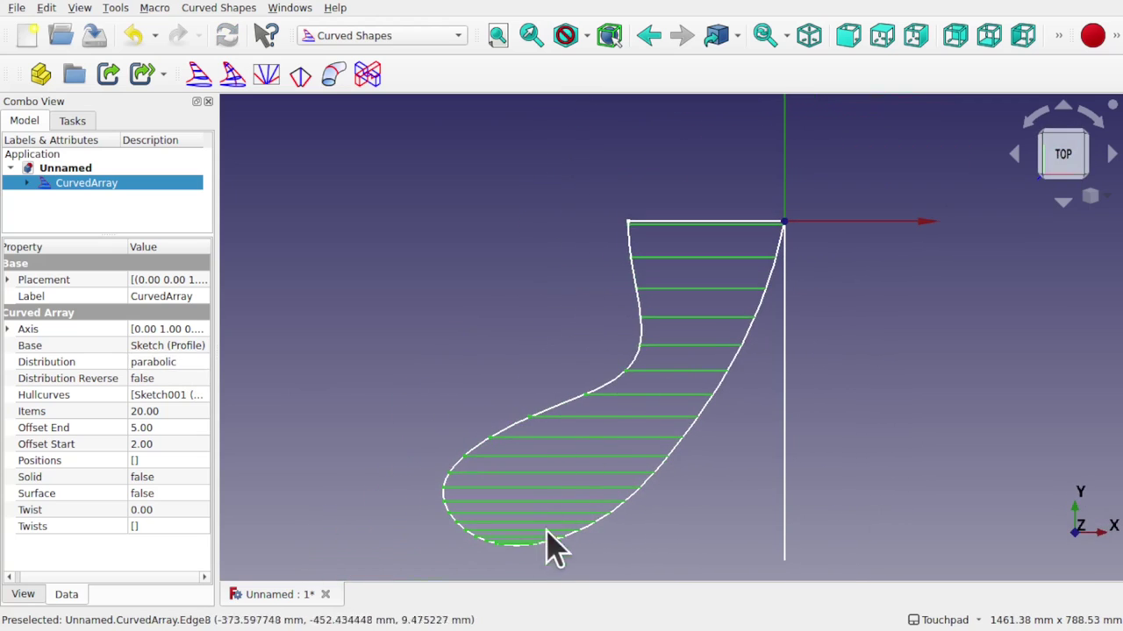
Set the curved array's distribution to x³.
left_click(204, 362)
left_click(205, 361)
left_click(187, 385)
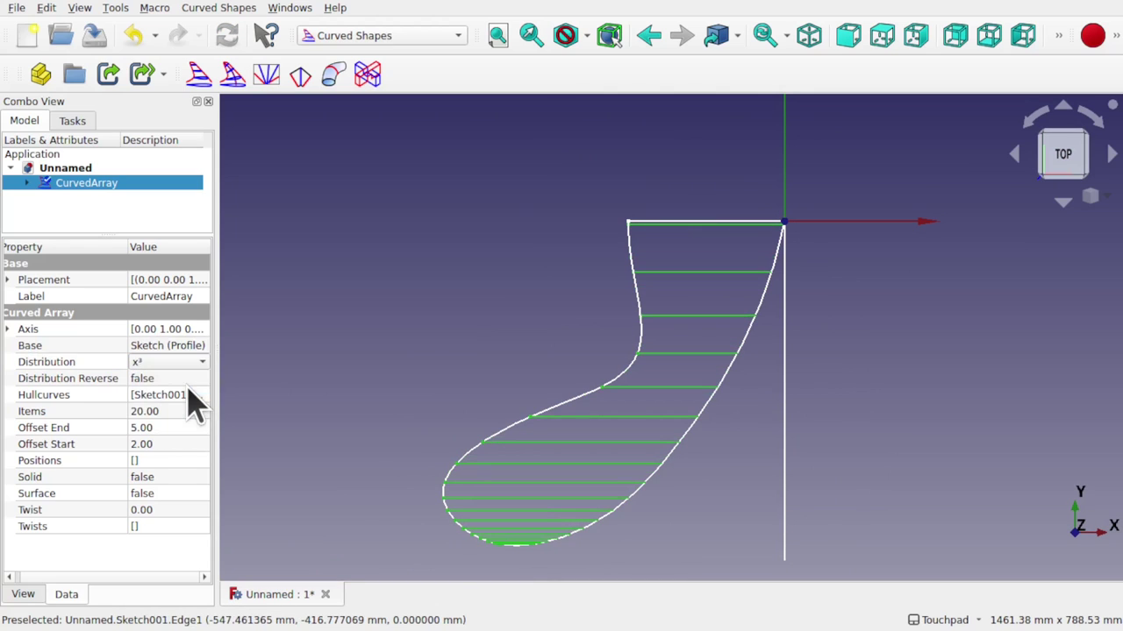
Try the sinusoidal distribution on the curved array, followed by the elliptic one, and clear the selection.
left_click(184, 363)
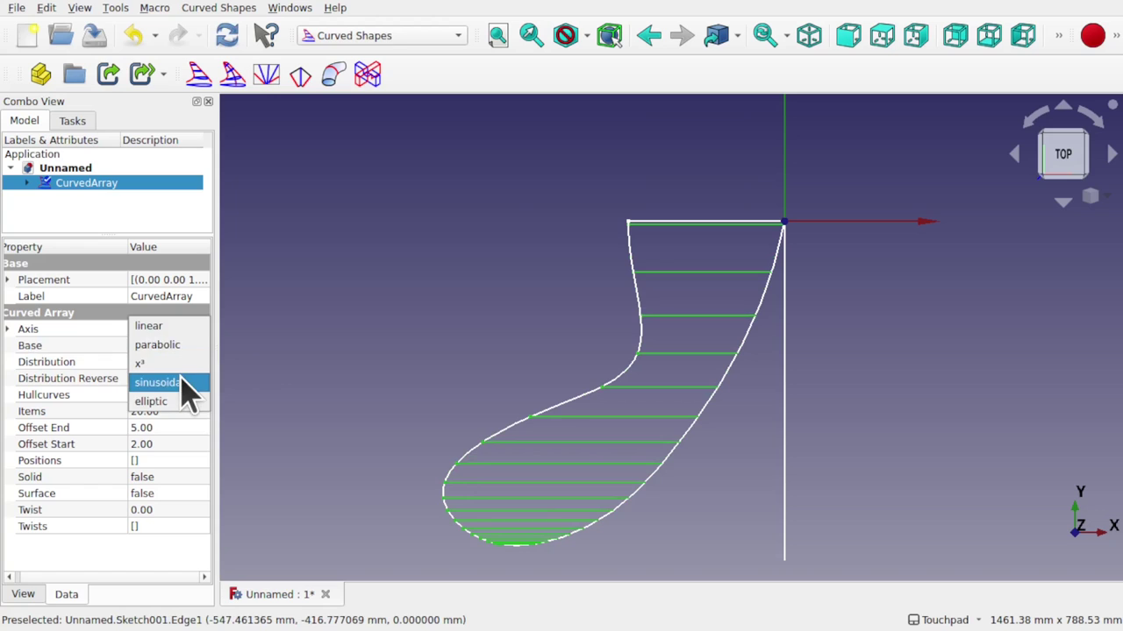
left_click(185, 385)
left_click(176, 365)
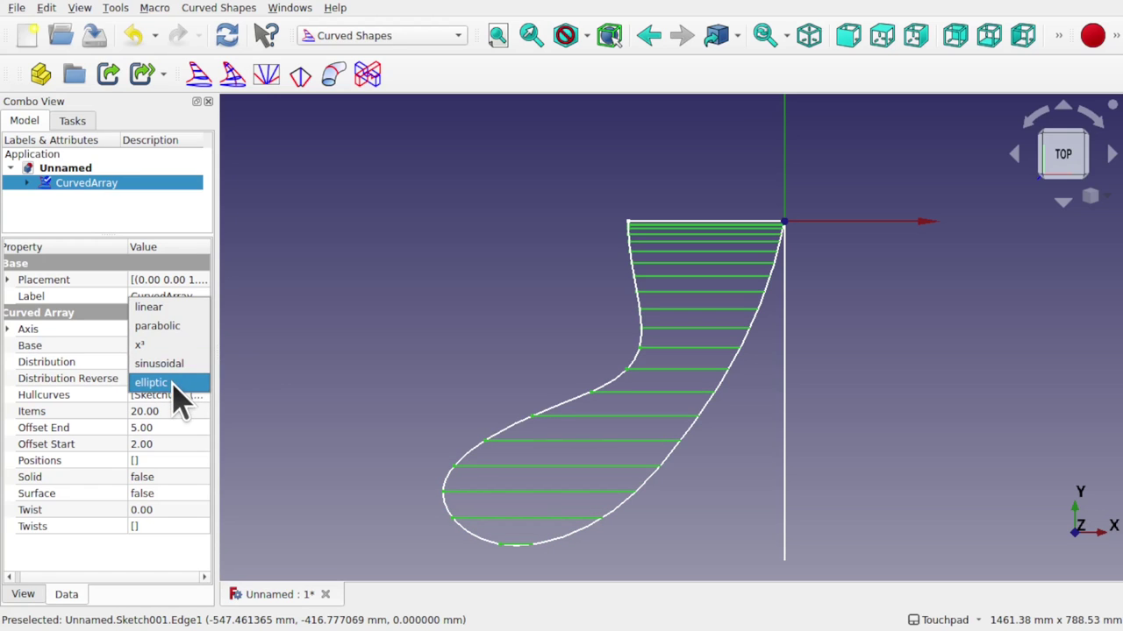
left_click(173, 386)
left_click(431, 389)
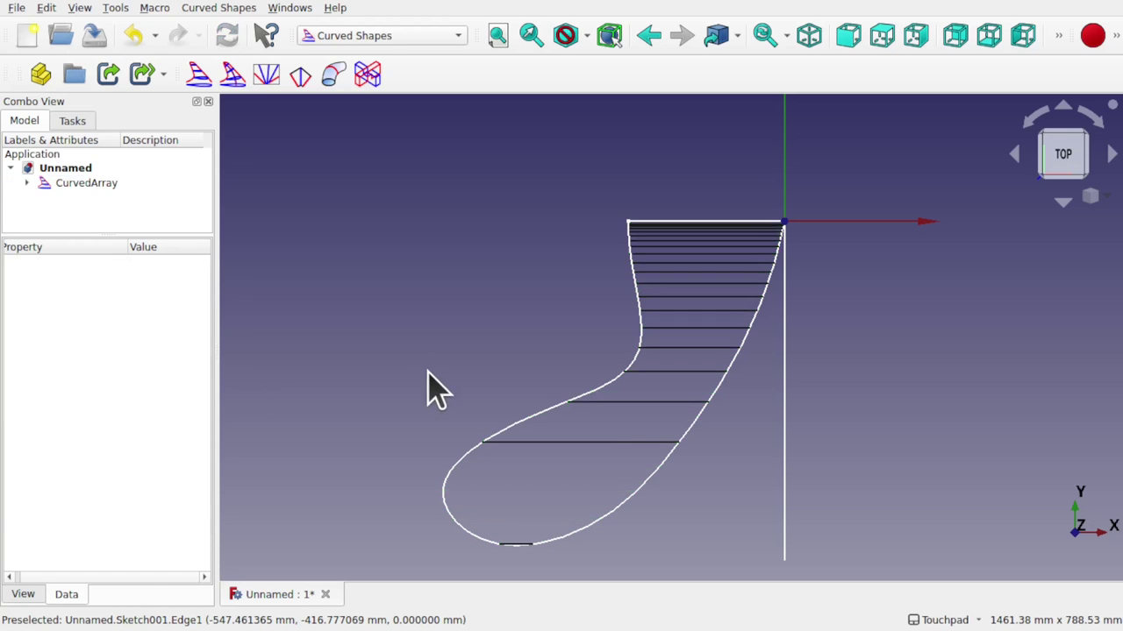
Examine the solid wing's tip closely where its end meets the boundary hull curve.
mouse_move(430, 388)
left_mouse_down("alt")
mouse_move(661, 372)
mouse_move(714, 260)
mouse_move(656, 493)
mouse_move(608, 471)
mouse_move(735, 494)
mouse_move(749, 574)
left_mouse_up("alt")
scroll(759, 478, "up", 3)
scroll(756, 468, "up", 5)
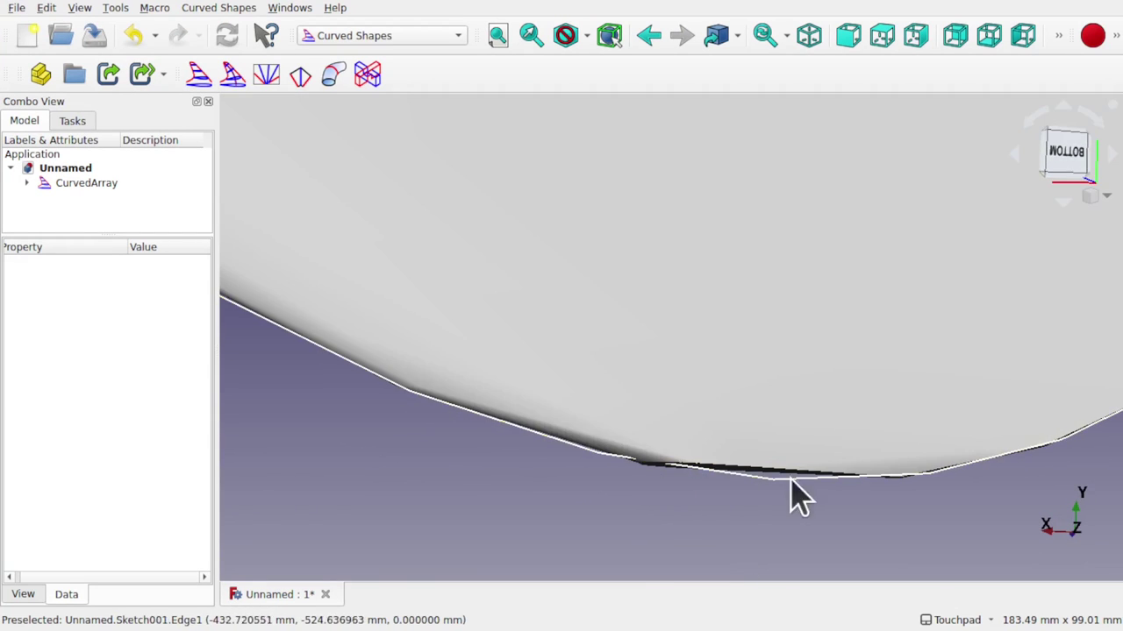
left_click_drag(797, 494, 789, 377, "alt")
scroll(760, 396, "down", 5)
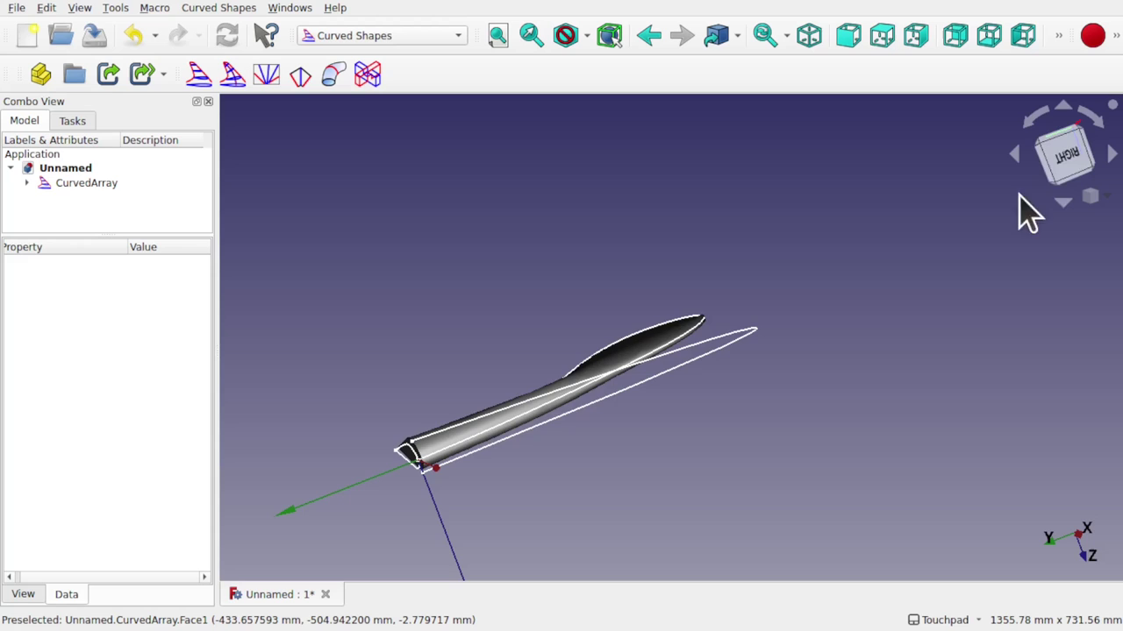
Edit the HeightBoundary sketch, shifting the outer control point of its curve slightly toward the wing, and close the sketch.
left_click(1061, 159)
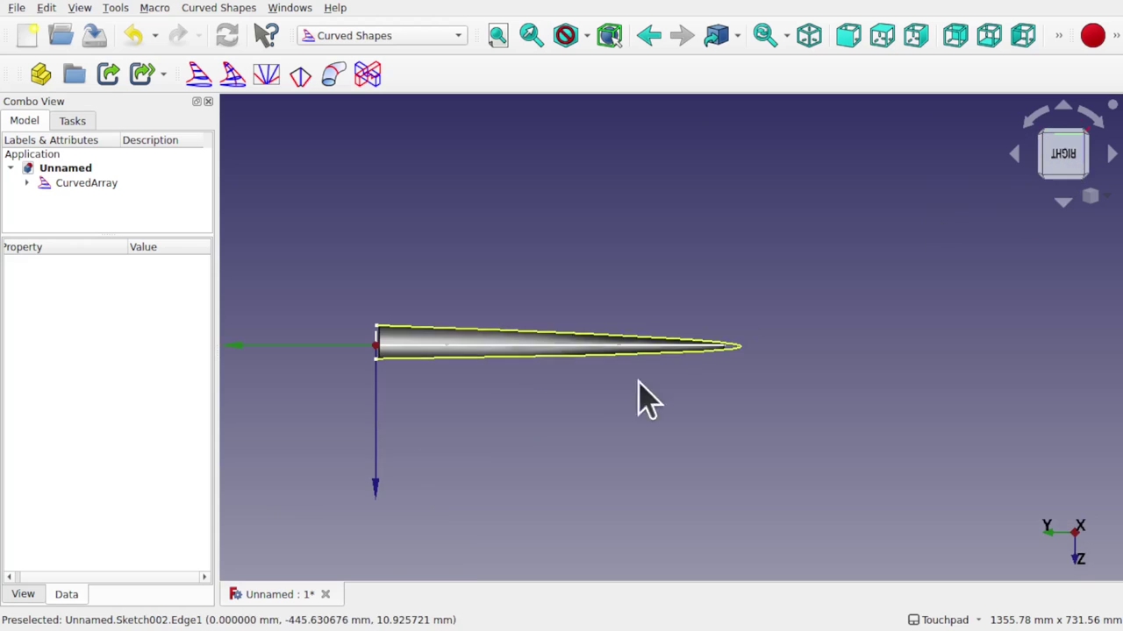
left_click(733, 349)
double_click(87, 215)
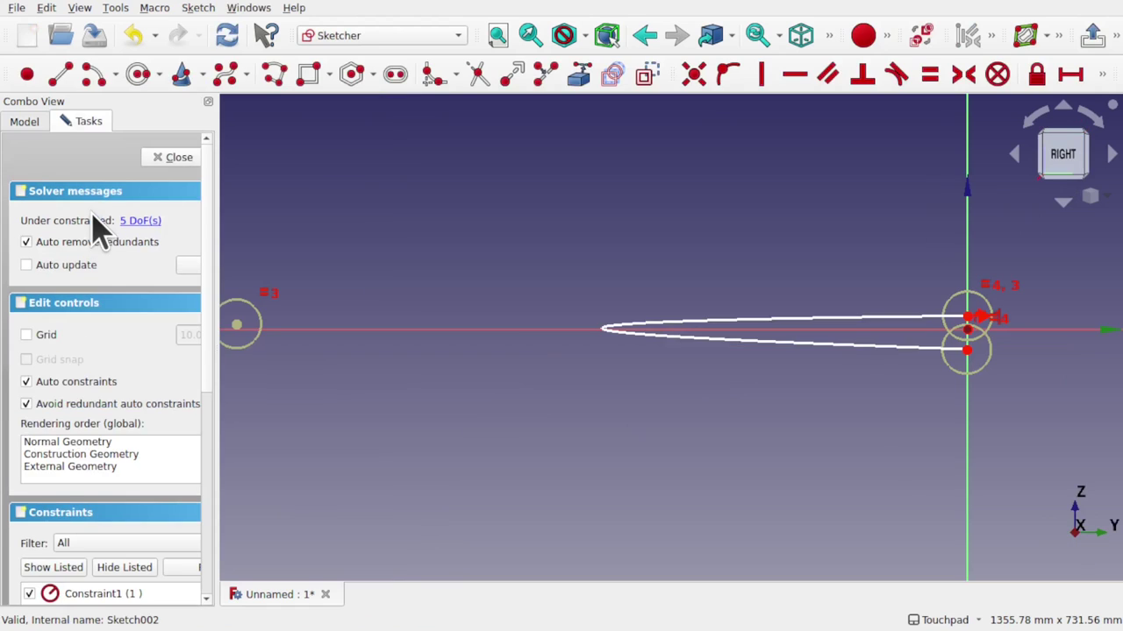
mouse_move(599, 351)
left_mouse_down("alt")
mouse_move(702, 343)
mouse_move(702, 370)
mouse_move(721, 343)
left_mouse_up("alt")
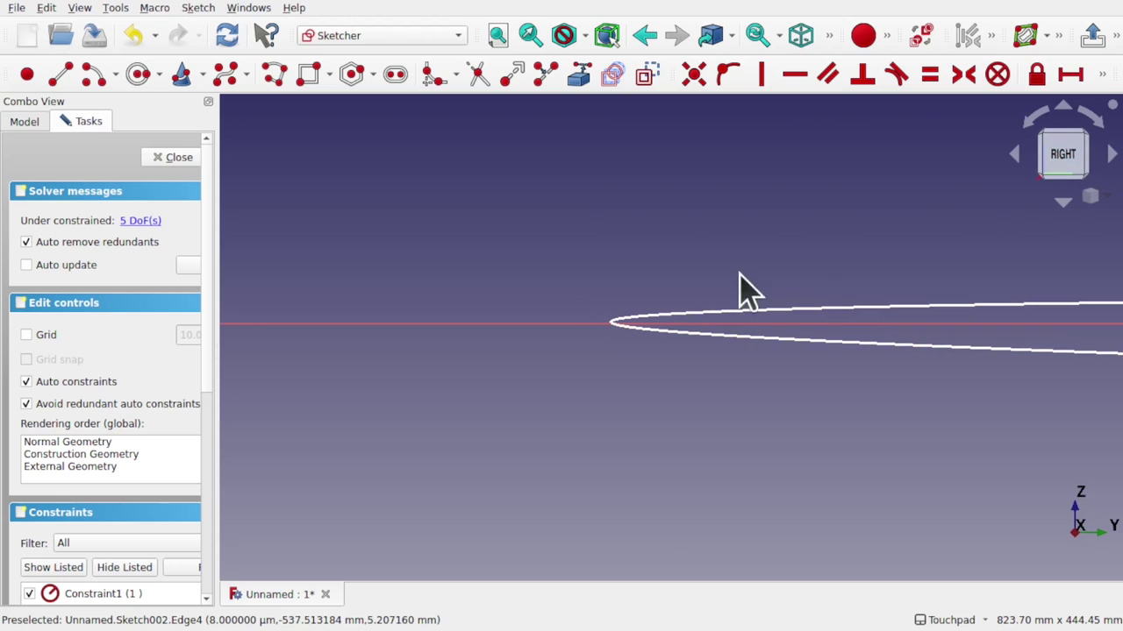
left_click_drag(662, 336, 659, 329, "shift")
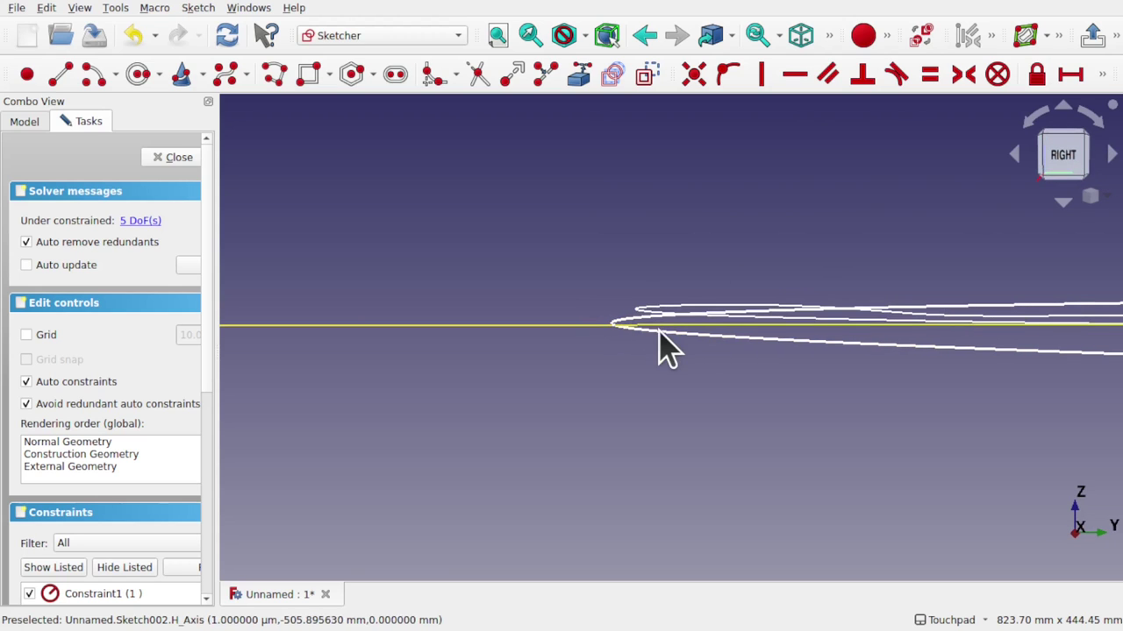
scroll(659, 331, "down", 4)
scroll(659, 331, "up", 1)
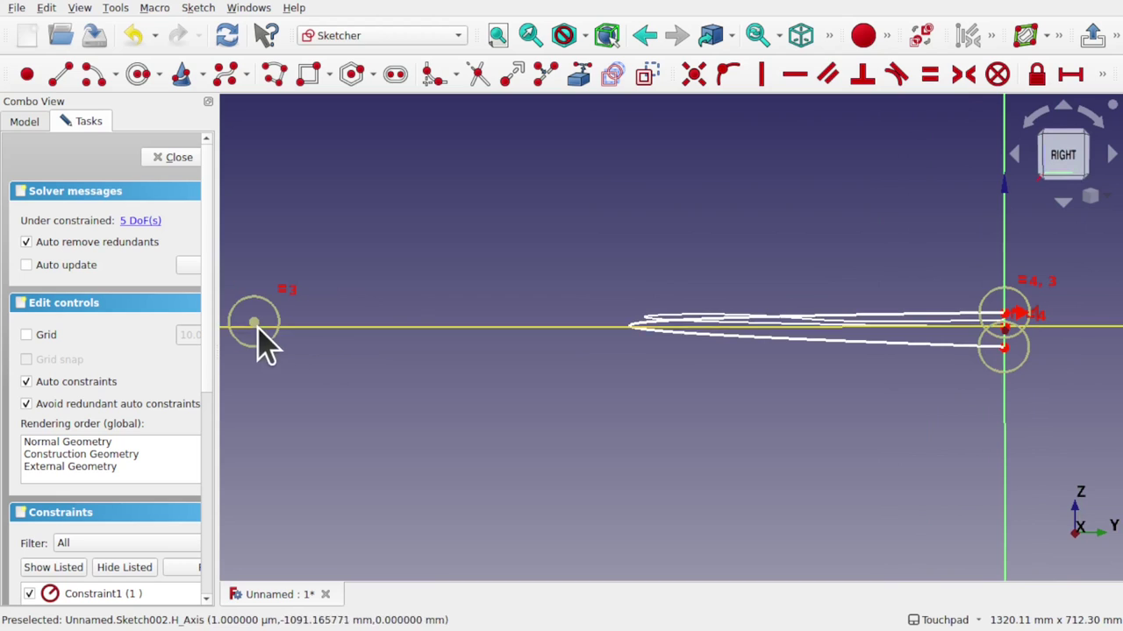
left_click_drag(258, 326, 267, 326)
left_click(168, 159)
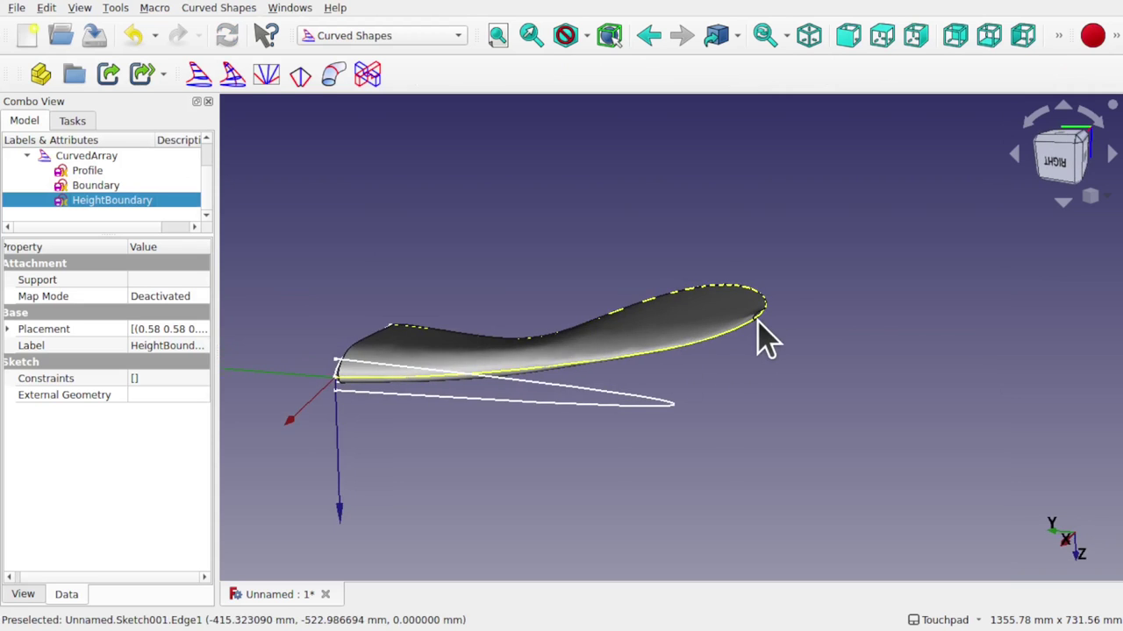
Examine the flat end face at the wing tip in relation to the boundary curve from several angles.
scroll(759, 325, "up", 6)
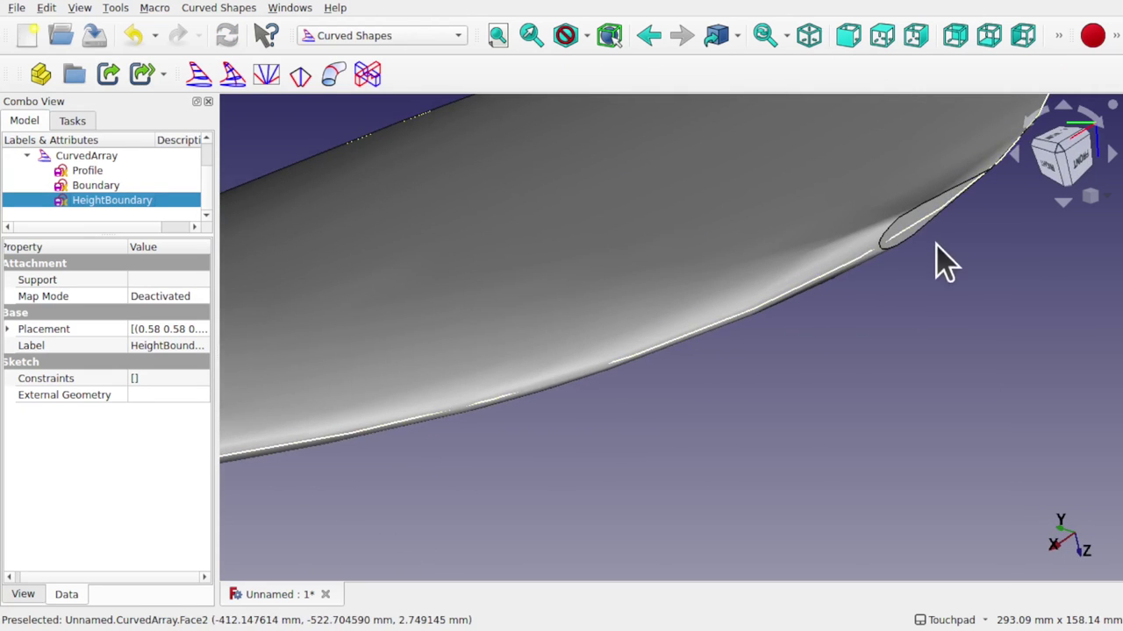
mouse_move(935, 244)
left_mouse_down("shift")
mouse_move(834, 265)
mouse_move(850, 243)
mouse_move(939, 231)
mouse_move(851, 265)
mouse_move(860, 225)
left_mouse_up("shift")
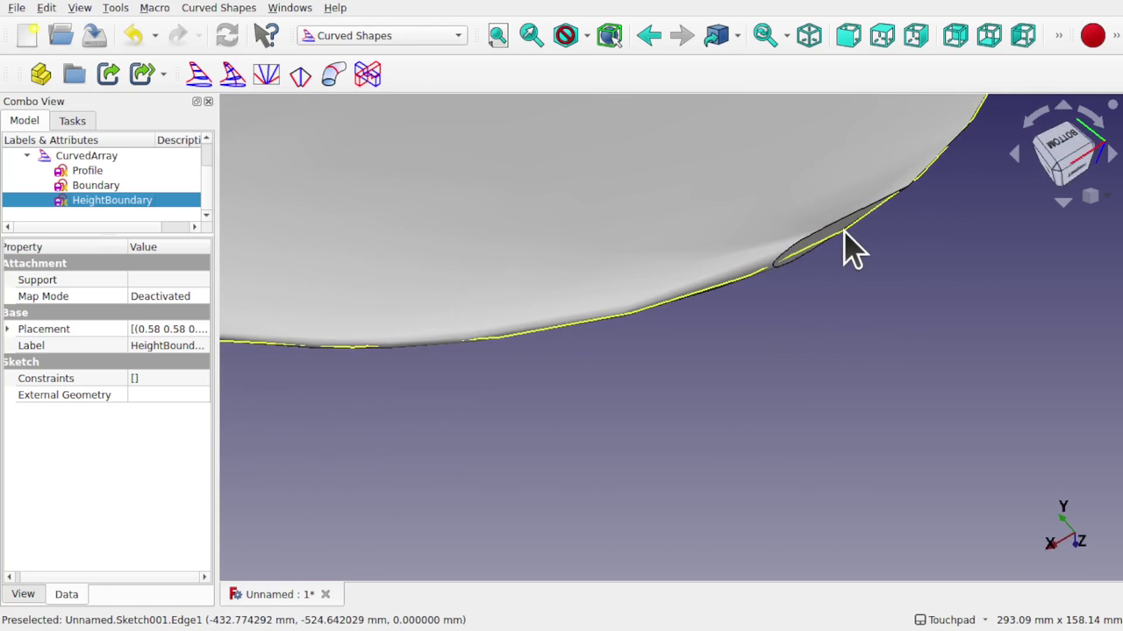
scroll(843, 231, "up", 4)
left_click_drag(772, 271, 774, 198, "alt")
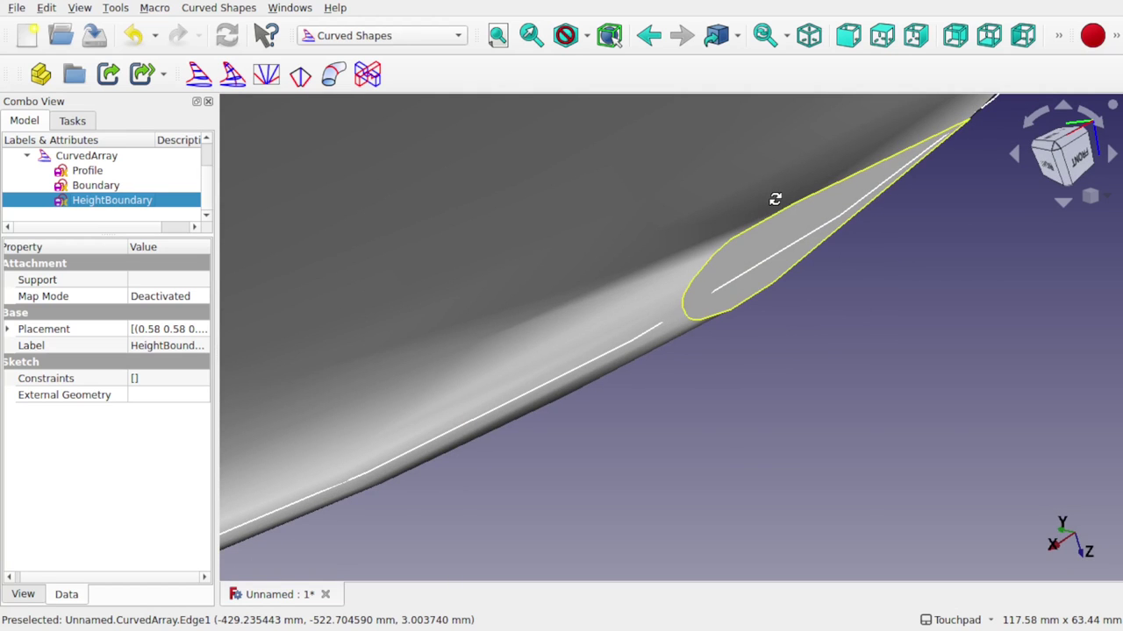
scroll(775, 199, "down", 8)
left_click_drag(780, 205, 961, 243, "shift")
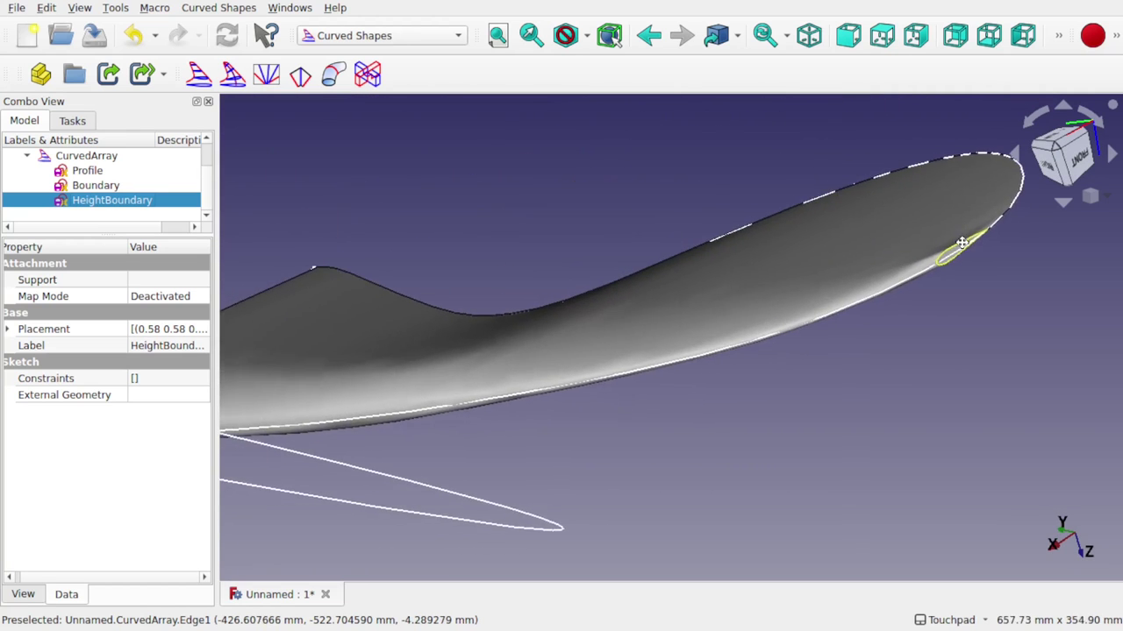
Set the curved array's Solid property to false so that only its ribs are generated.
left_click(88, 156)
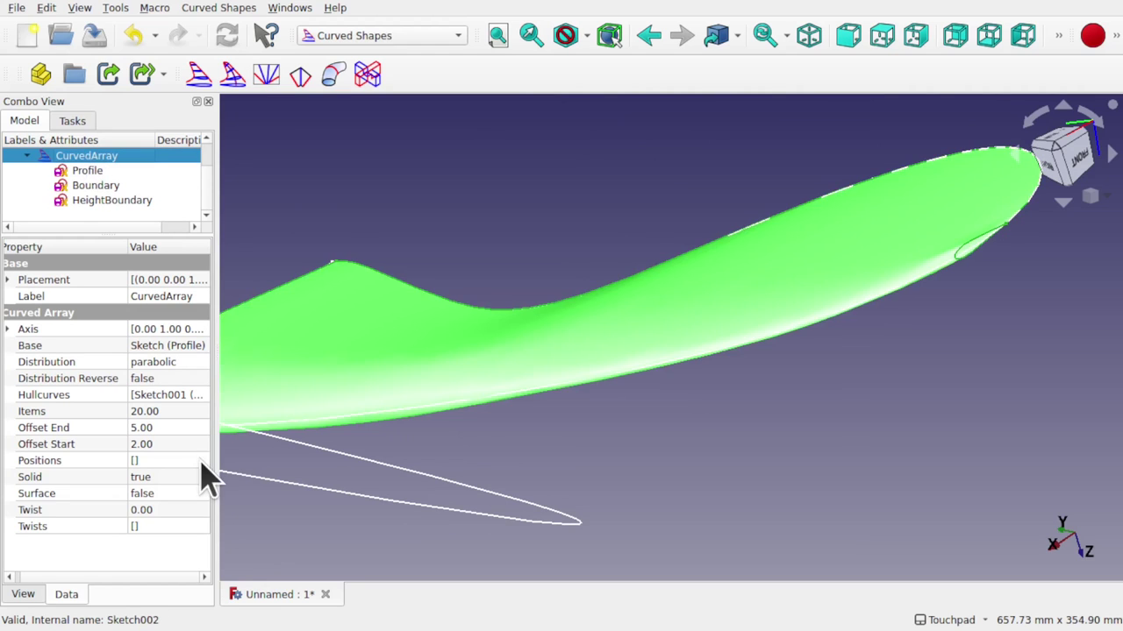
double_click(174, 478)
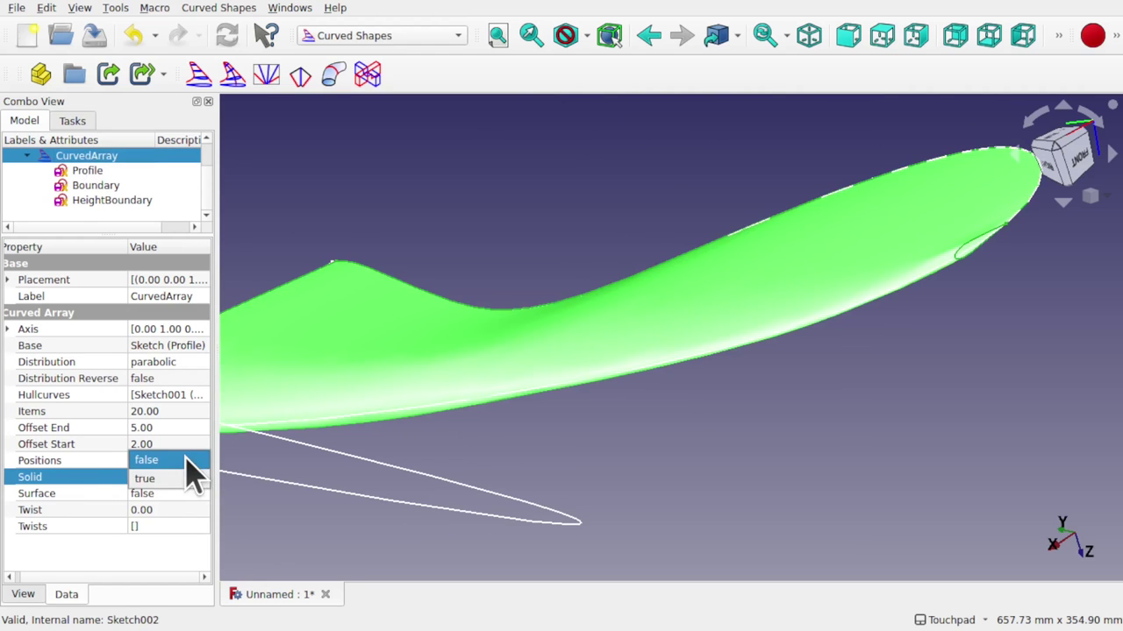
left_click(184, 460)
scroll(613, 403, "down", 3)
left_click_drag(537, 377, 579, 395, "alt")
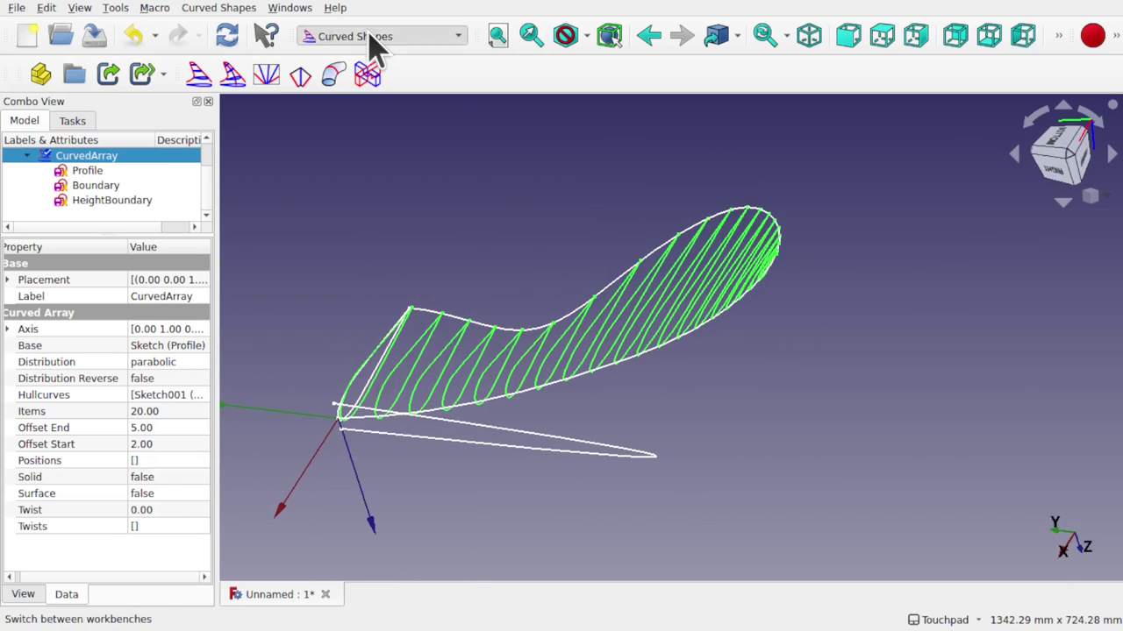
Switch to the Part workbench and explode the curved array compound into its individual ribs.
left_click(370, 36)
left_click(365, 352)
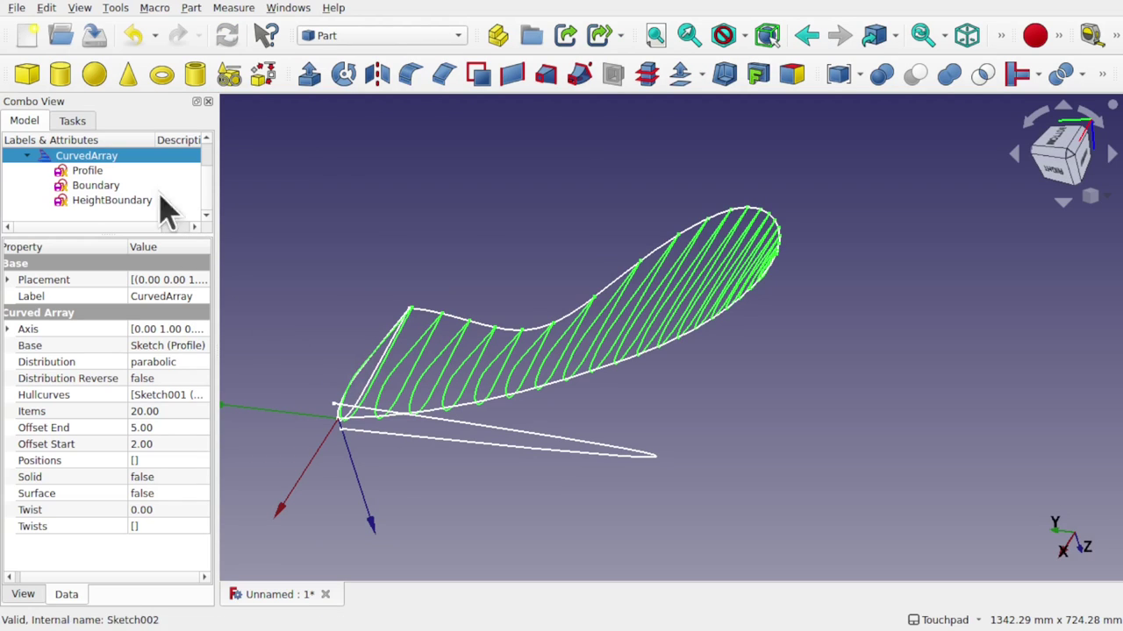
left_click(124, 158)
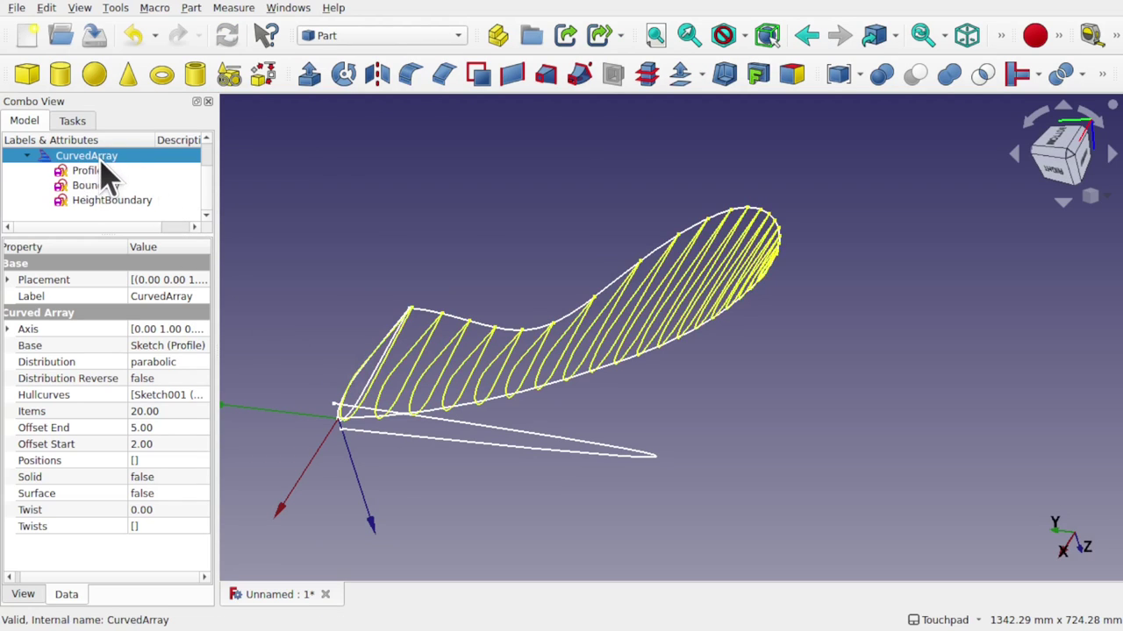
left_click(191, 8)
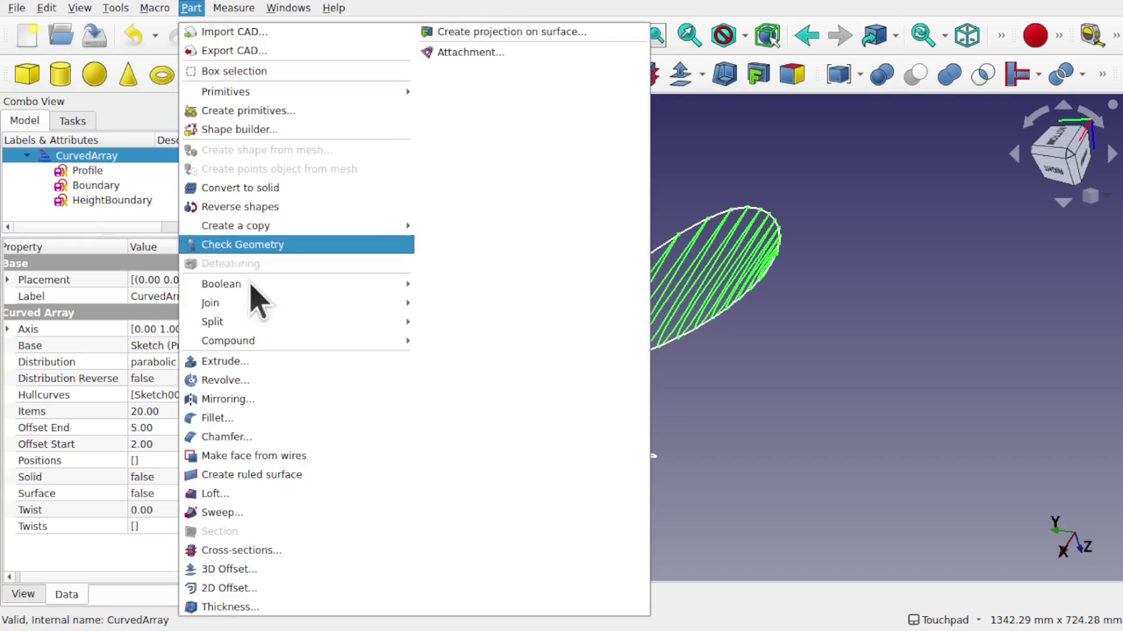
mouse_move(306, 342)
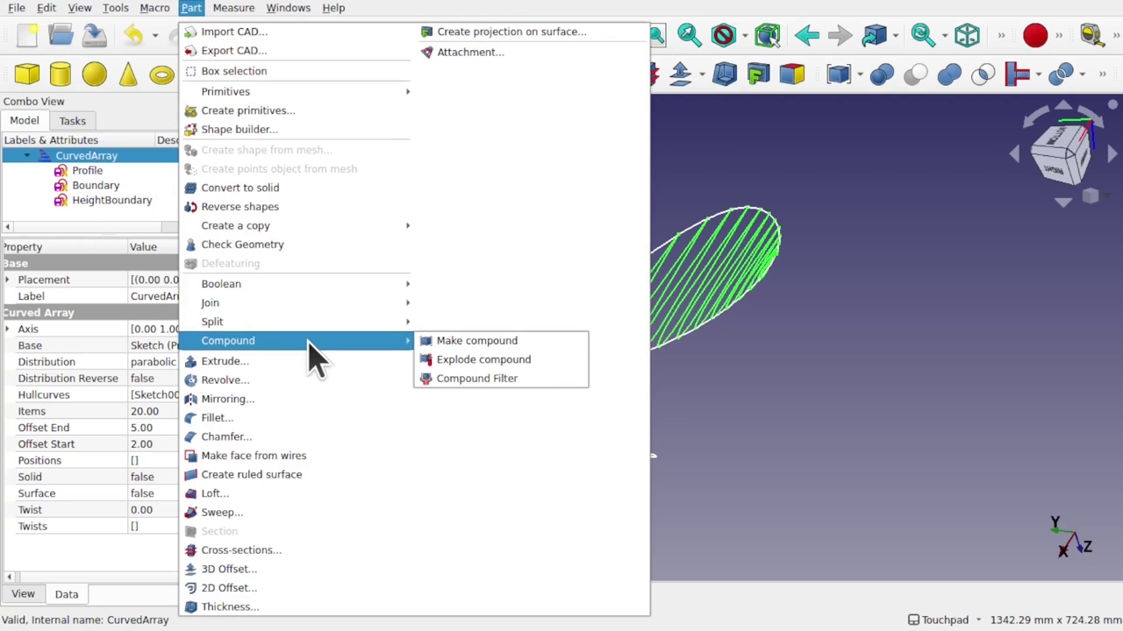
left_click(512, 377)
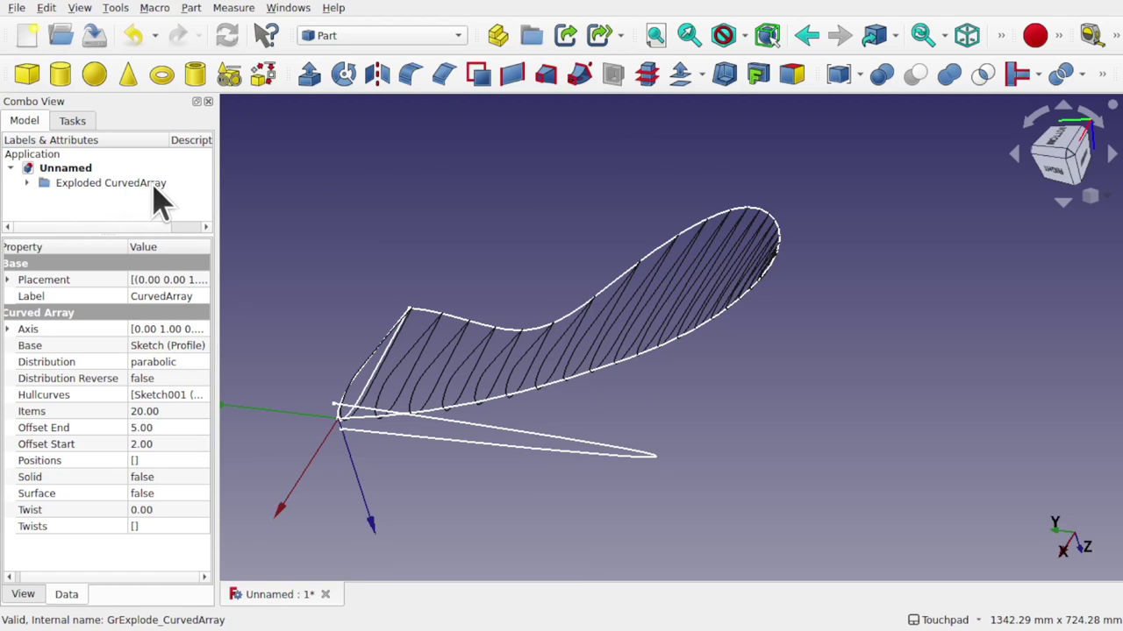
Expand the Exploded CurvedArray group and enlarge the model tree to list its ribs down to CurvedArray.19.
left_click(29, 183)
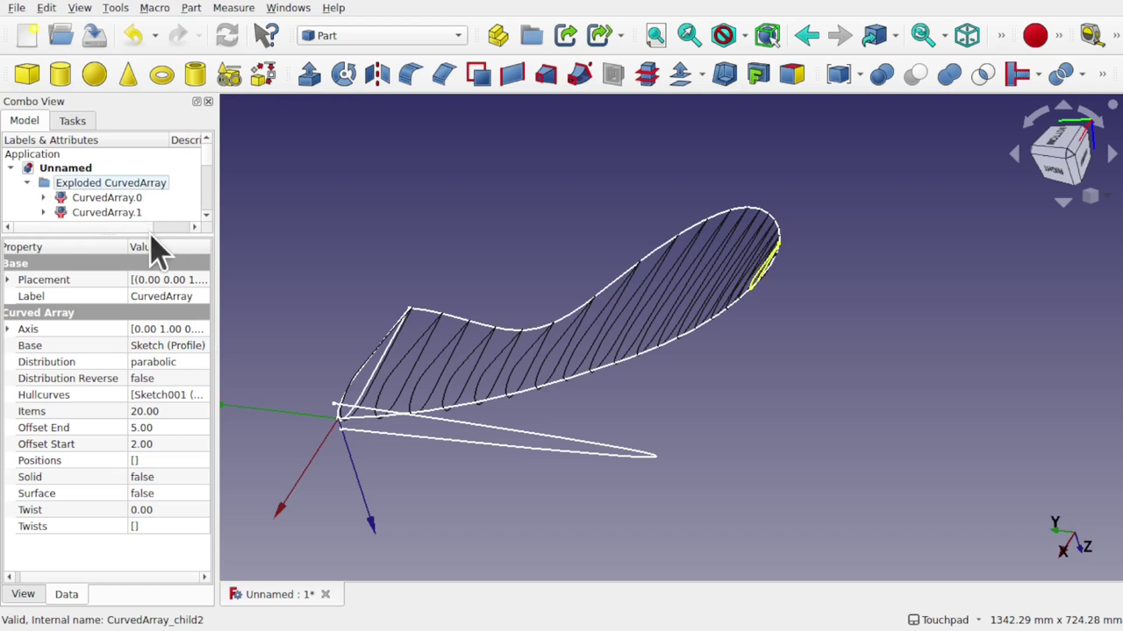
left_click_drag(150, 232, 175, 379)
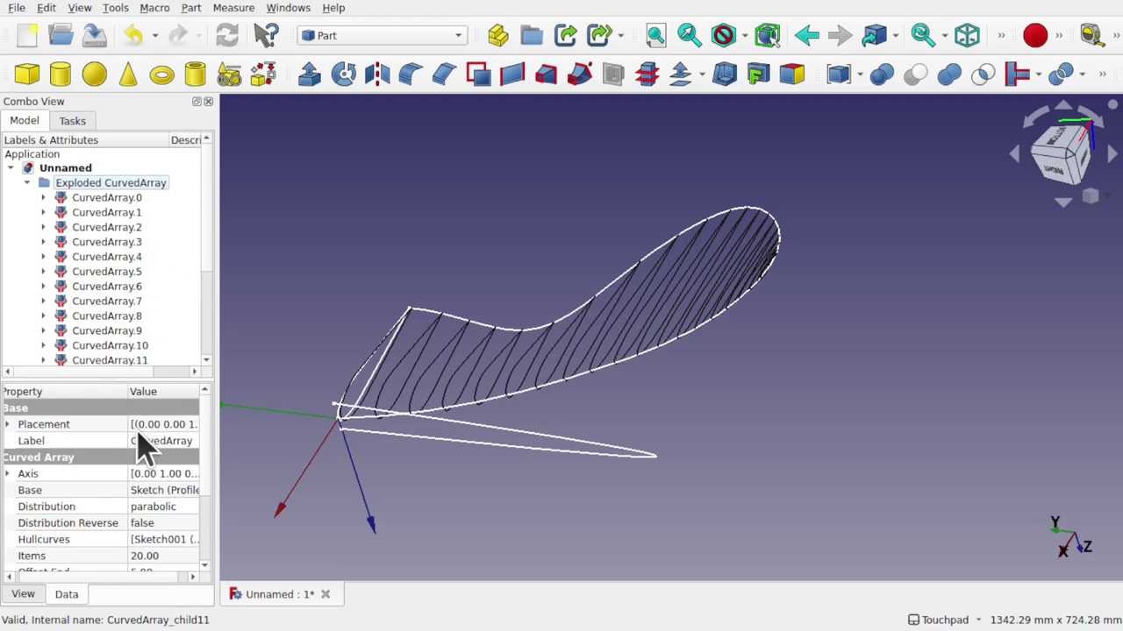
left_click_drag(141, 377, 143, 493)
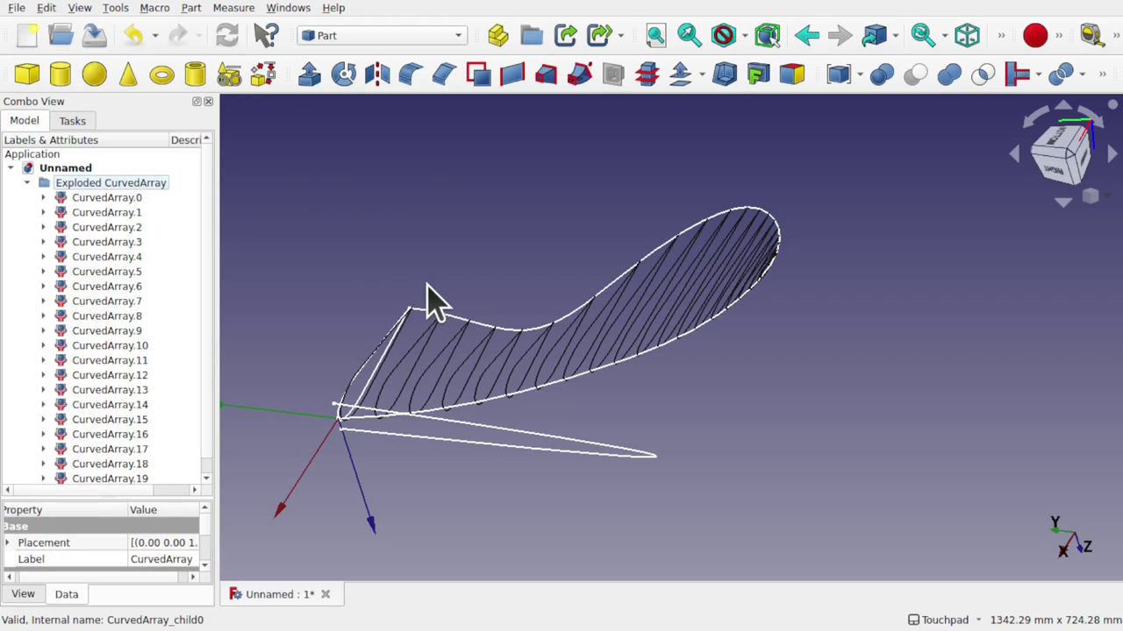
Examine the separated ribs close to the wing tip and along the boundary curve.
left_click_drag(702, 338, 546, 361, "alt")
scroll(777, 278, "up", 5)
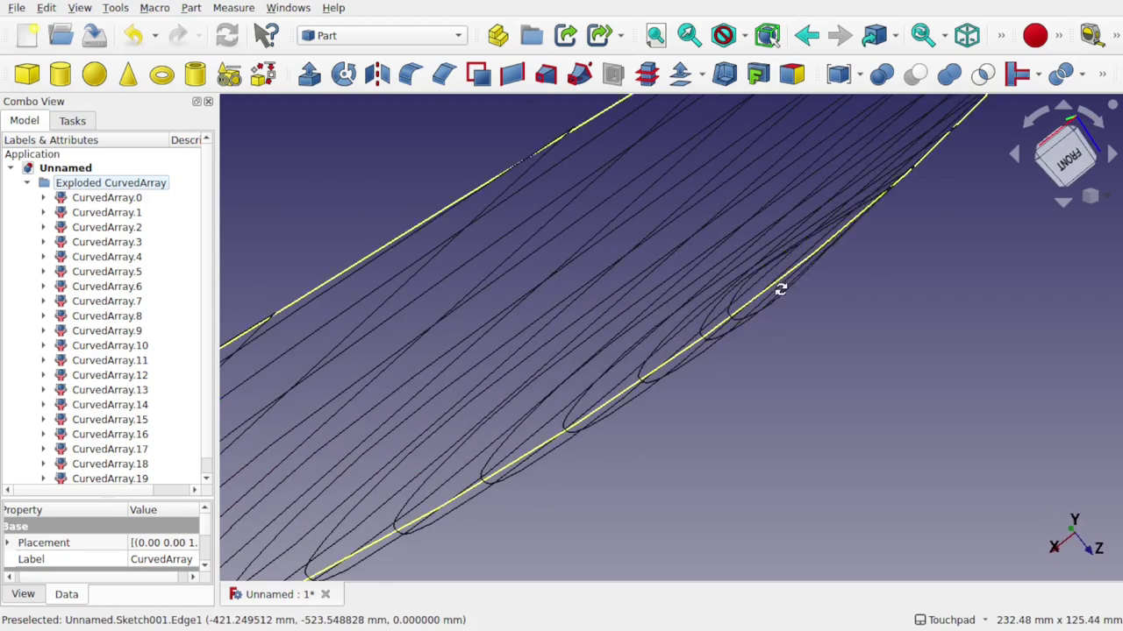
middle_click_drag(777, 290, 784, 318)
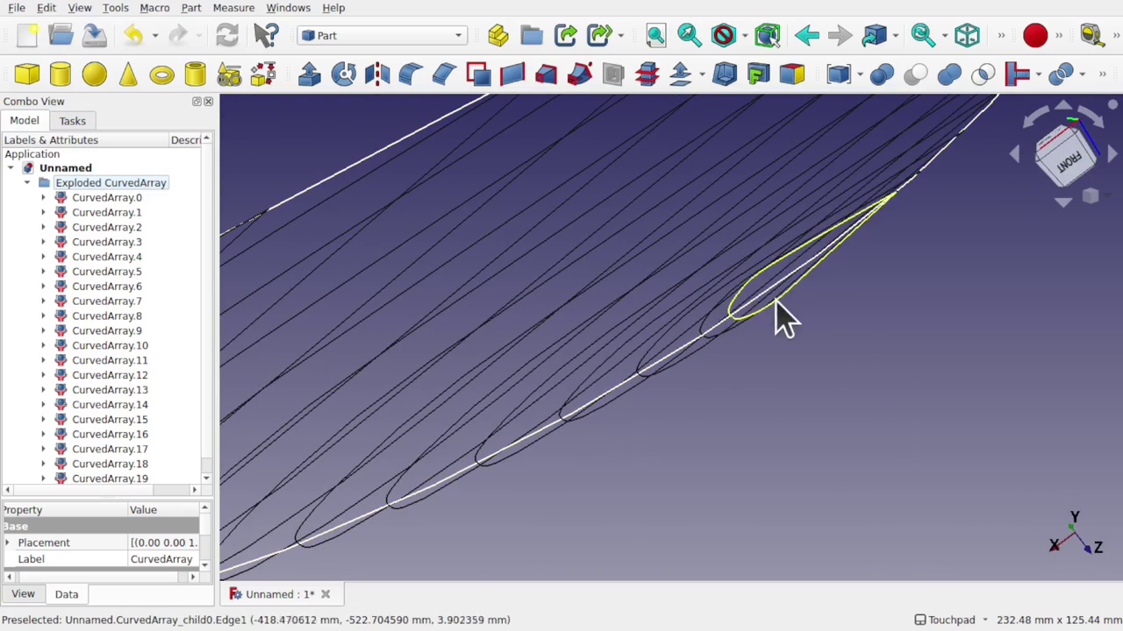
scroll(828, 295, "down", 3)
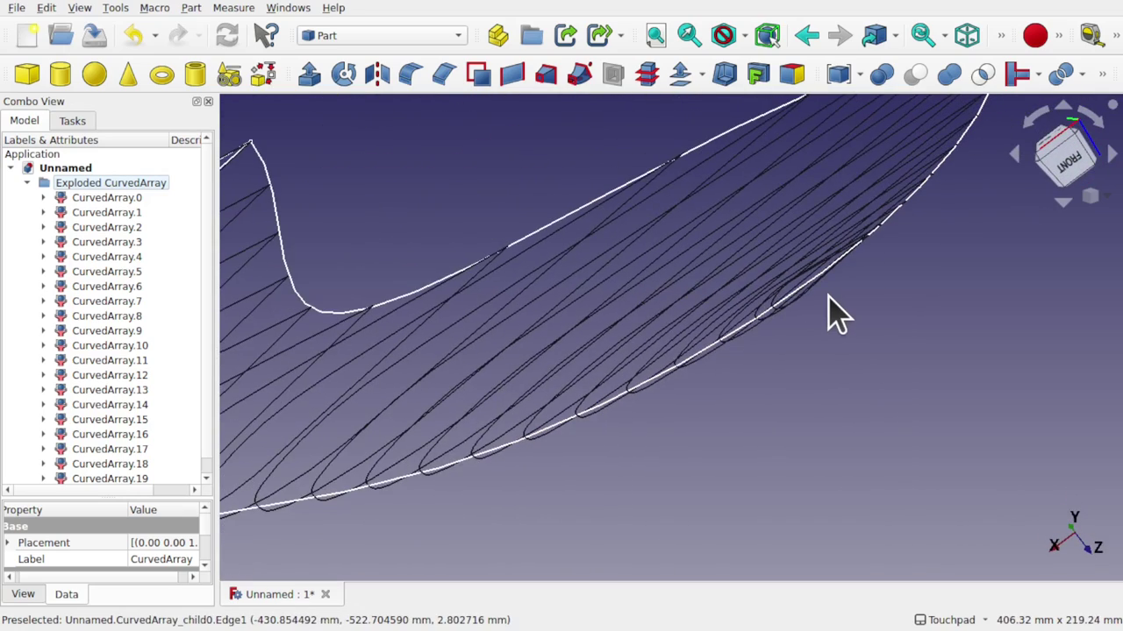
middle_click_drag(772, 296, 836, 365)
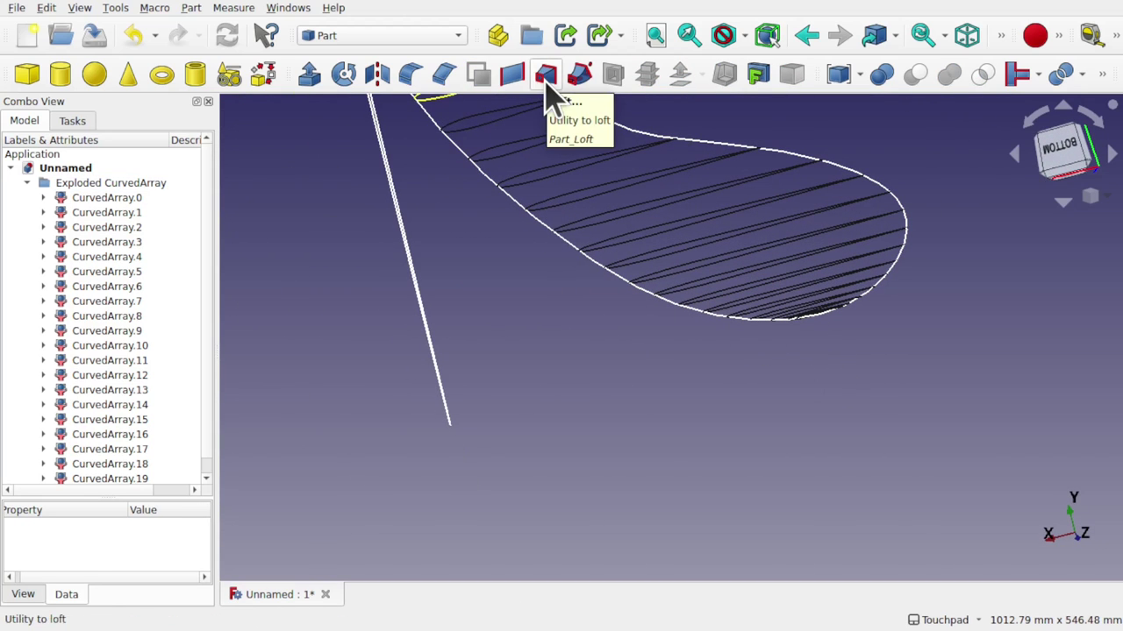
Examine the outermost rib and the remaining stretch of boundary curve beyond it at the wing tip.
middle_click_drag(735, 355, 789, 471)
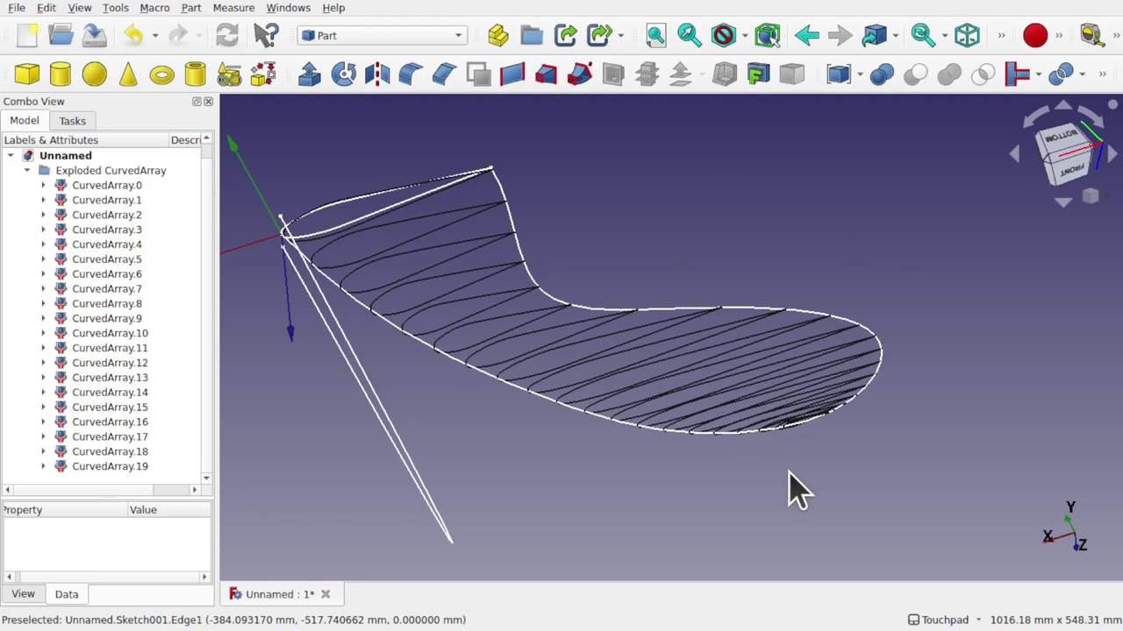
scroll(789, 471, "up", 10)
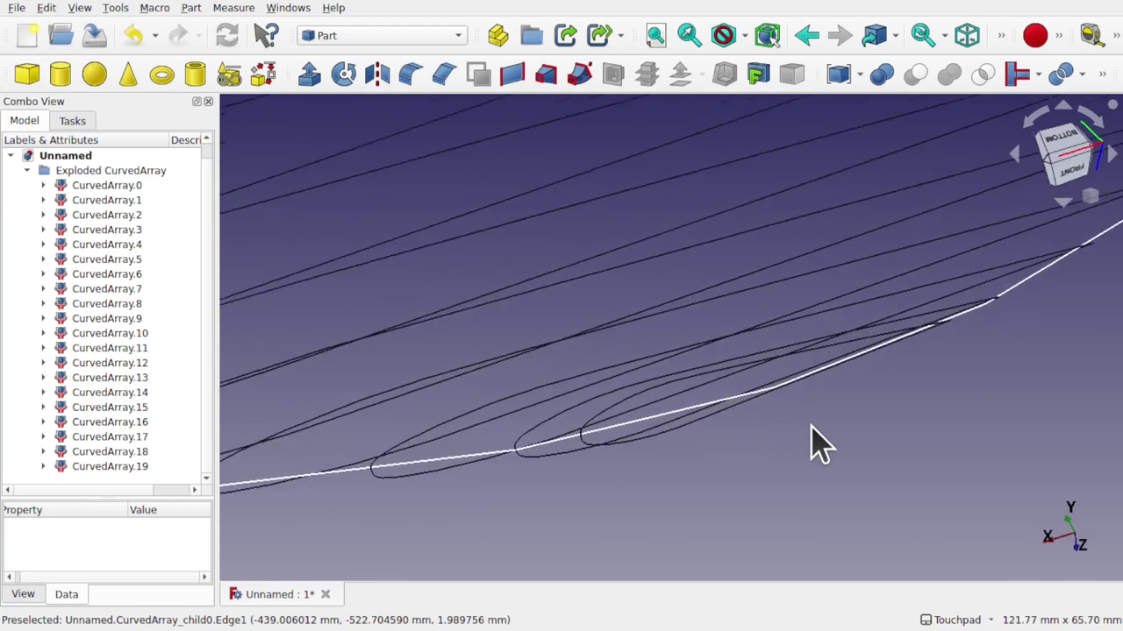
scroll(820, 443, "up", 2)
middle_click_drag(764, 451, 787, 389)
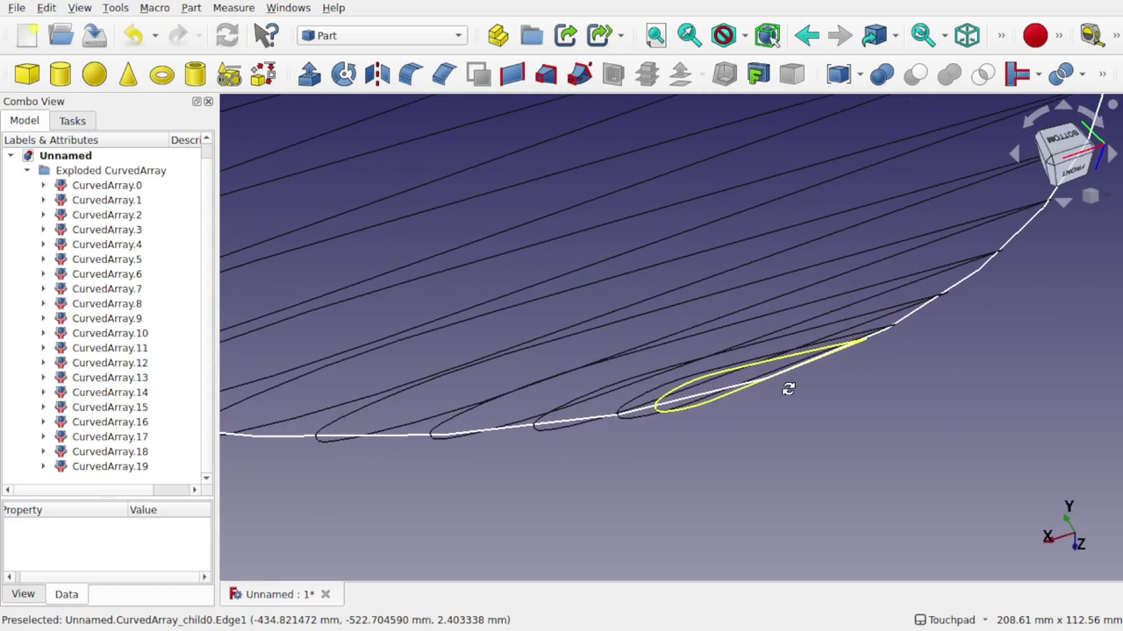
left_click(675, 408)
middle_click_drag(676, 407, 611, 468)
left_click(611, 468)
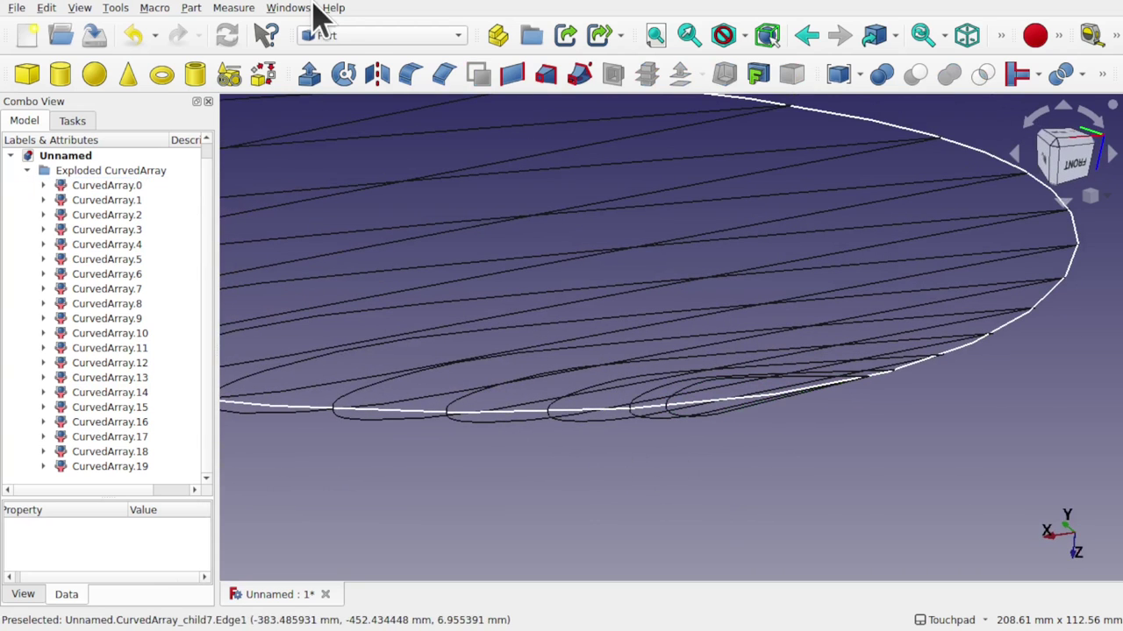
Switch to the Sketcher workbench and create a sketch attached to the outermost tip rib, CurvedArray.0, using the InertialCS method.
left_click(355, 35)
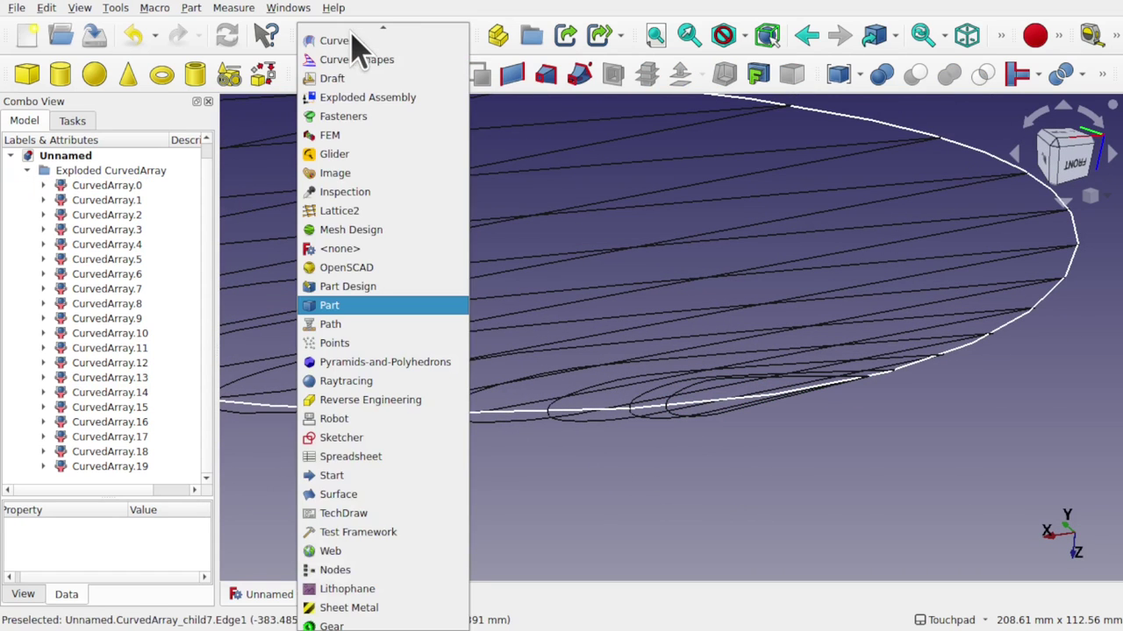
left_click(390, 433)
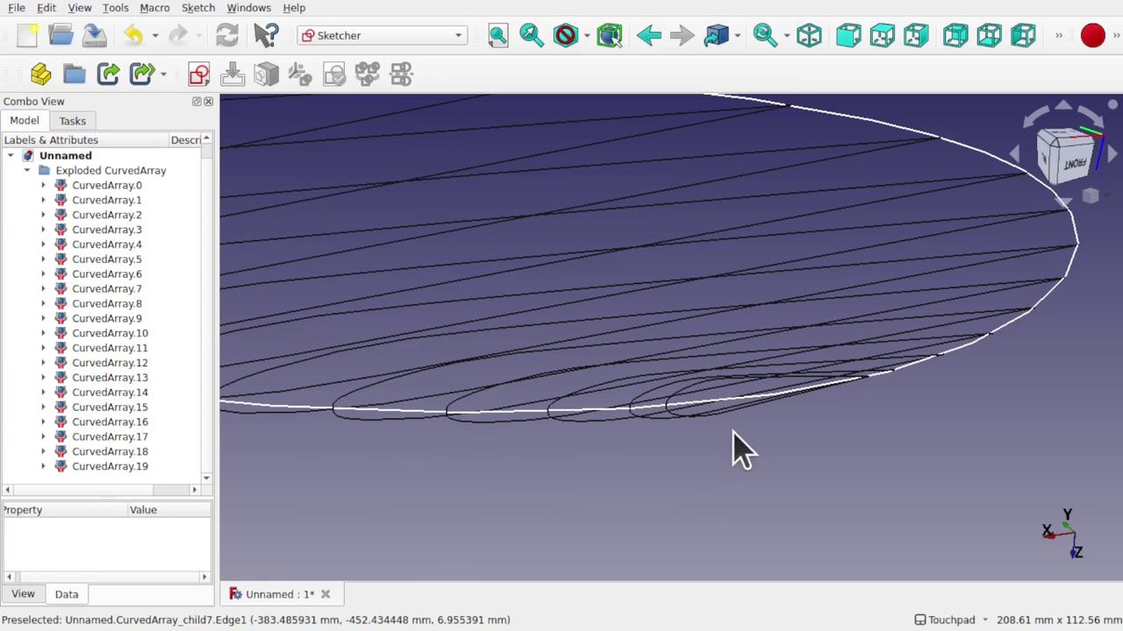
middle_click_drag(732, 434, 759, 492)
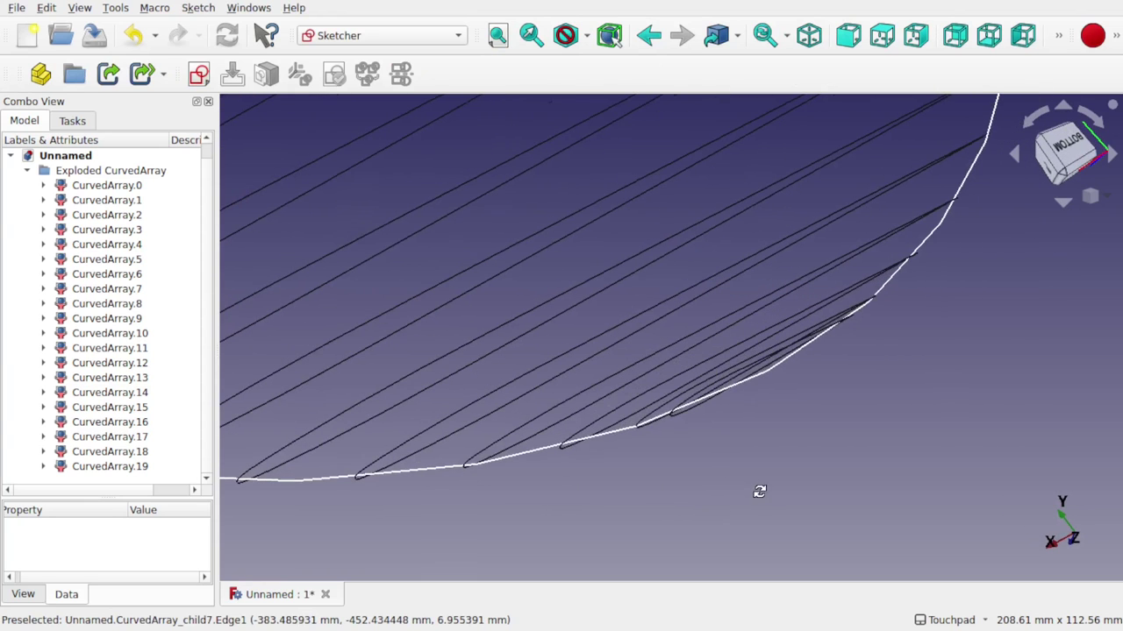
left_click(681, 416)
middle_click_drag(681, 416, 720, 335)
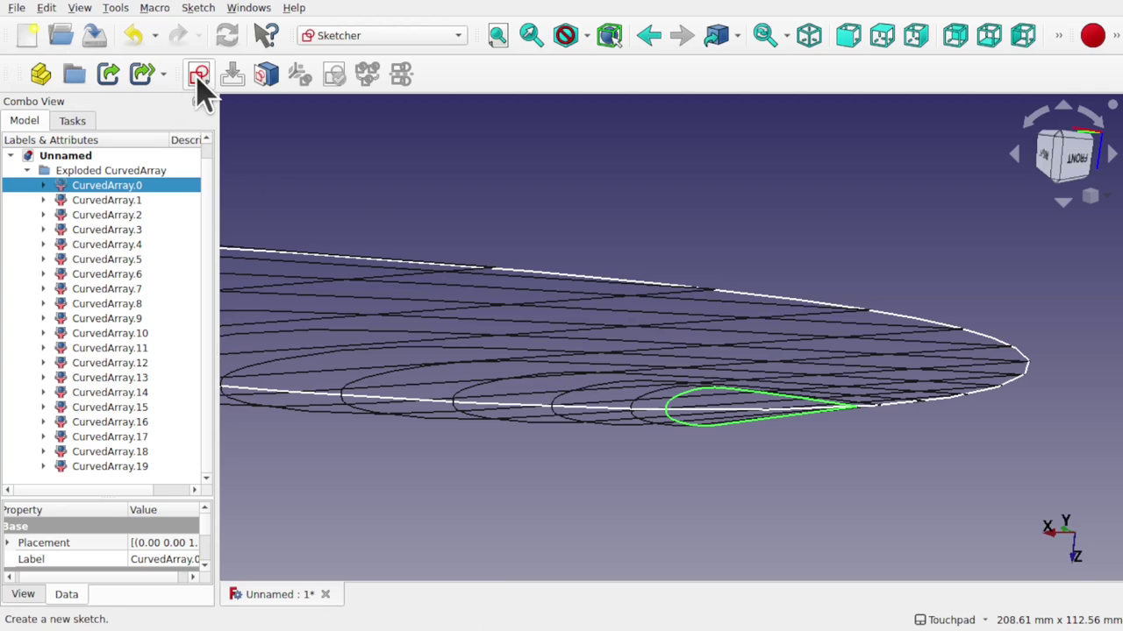
left_click(200, 77)
left_click(488, 330)
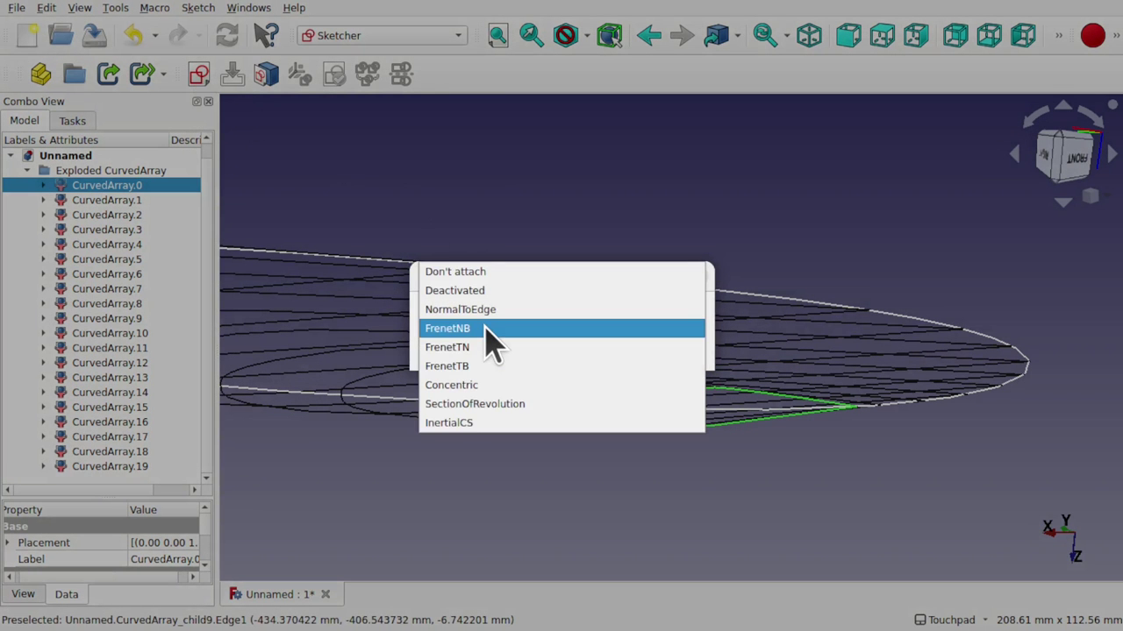
left_click(485, 422)
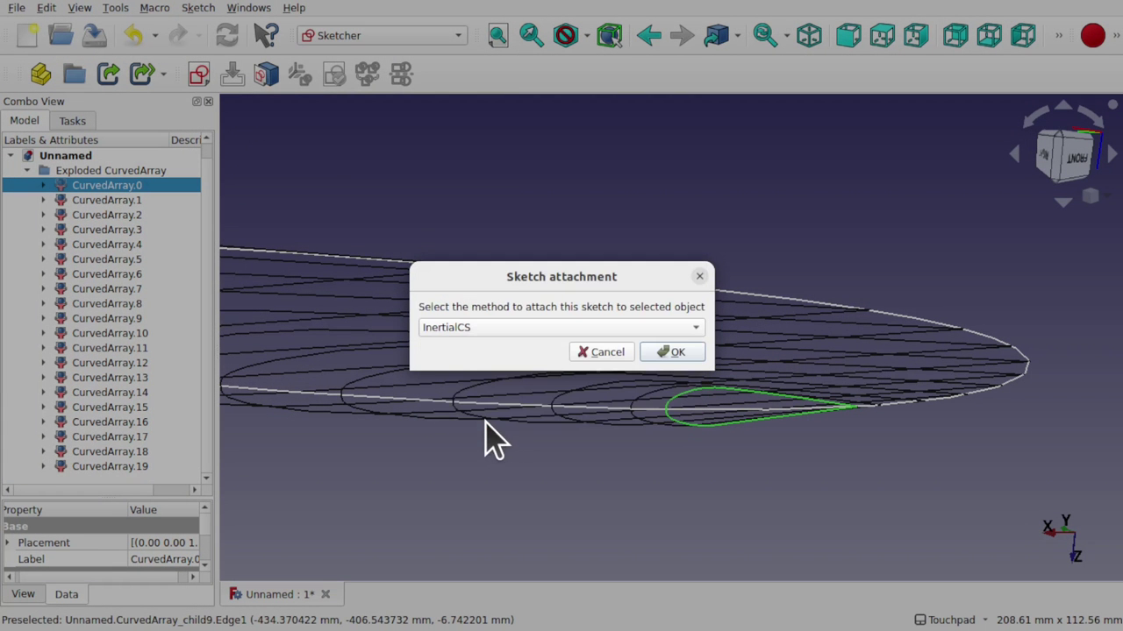
left_click(670, 353)
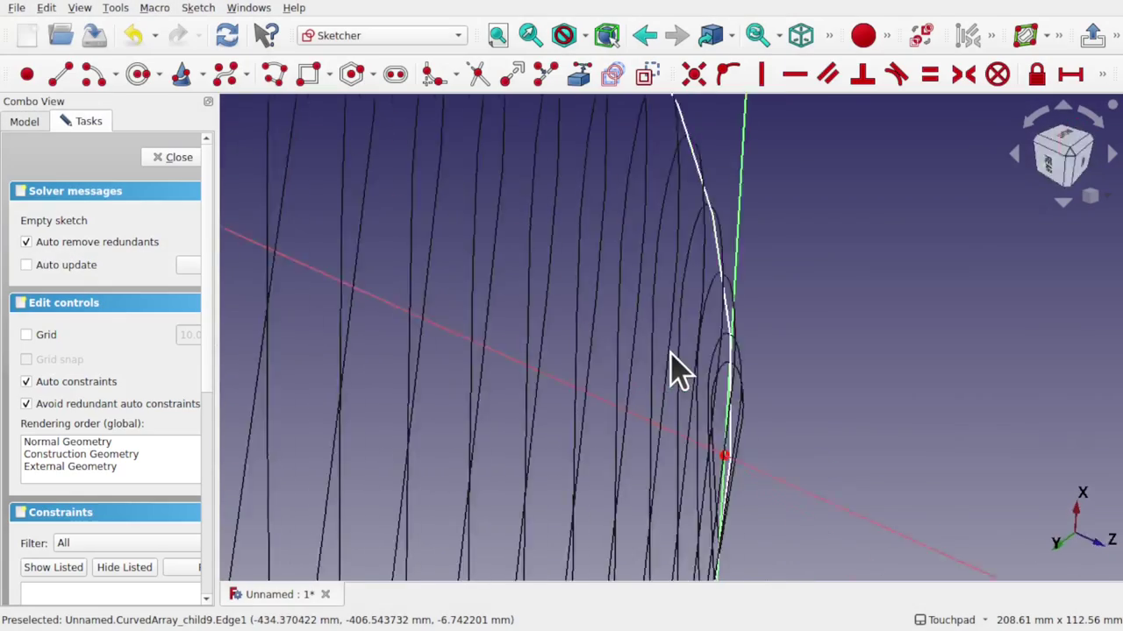
Section the view at the sketch plane to isolate the tip rib around the sketch origin.
mouse_move(772, 428)
left_mouse_down("alt")
mouse_move(863, 383)
mouse_move(901, 271)
mouse_move(745, 376)
mouse_move(792, 408)
mouse_move(903, 365)
left_mouse_up("alt")
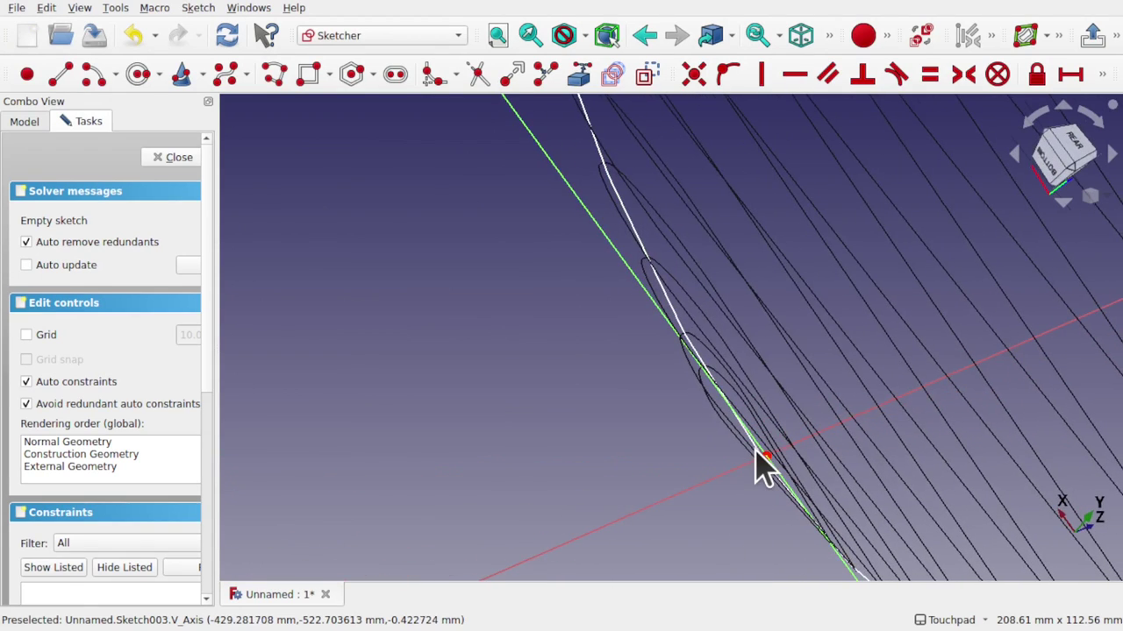
mouse_move(757, 453)
left_mouse_down("shift")
mouse_move(684, 394)
mouse_move(570, 351)
left_mouse_up("shift")
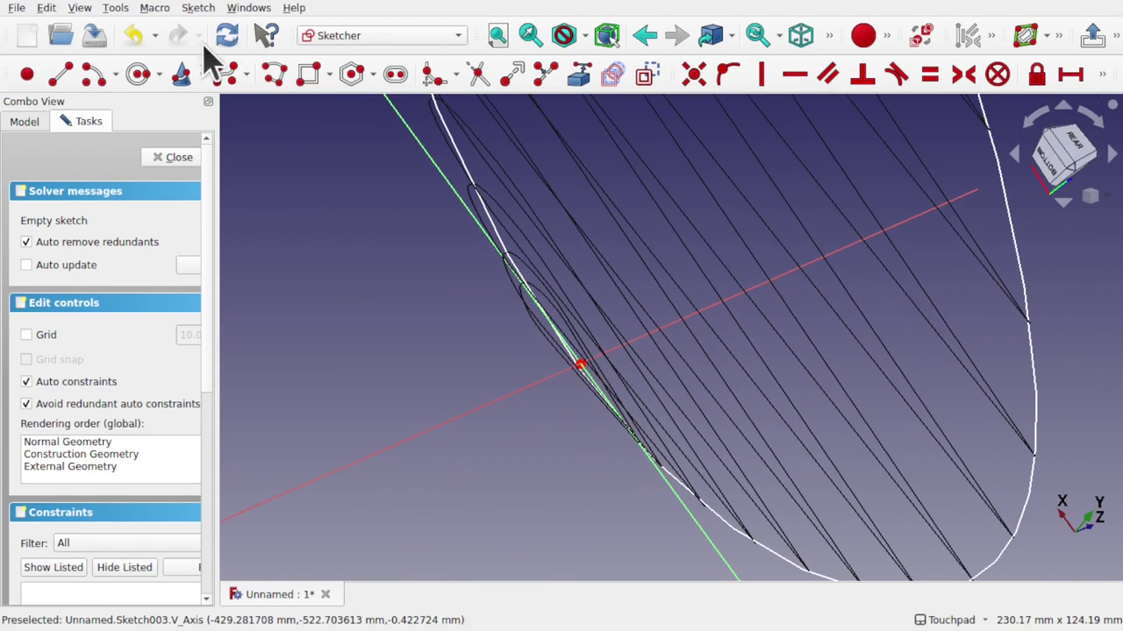
left_click(198, 8)
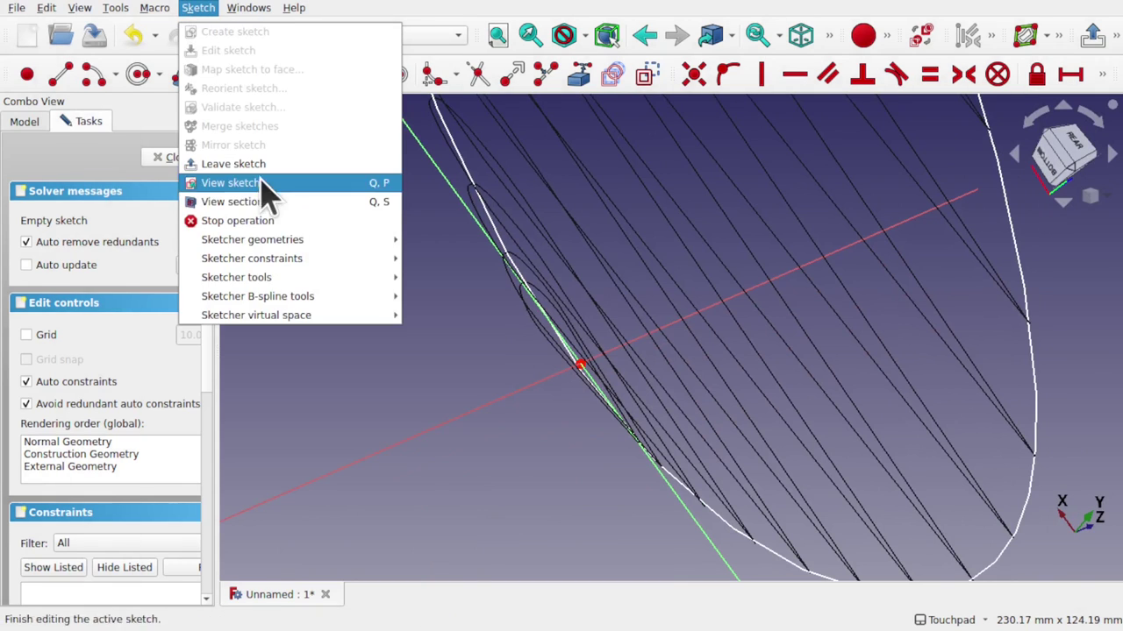
left_click(290, 203)
left_click_drag(679, 439, 558, 375, "alt")
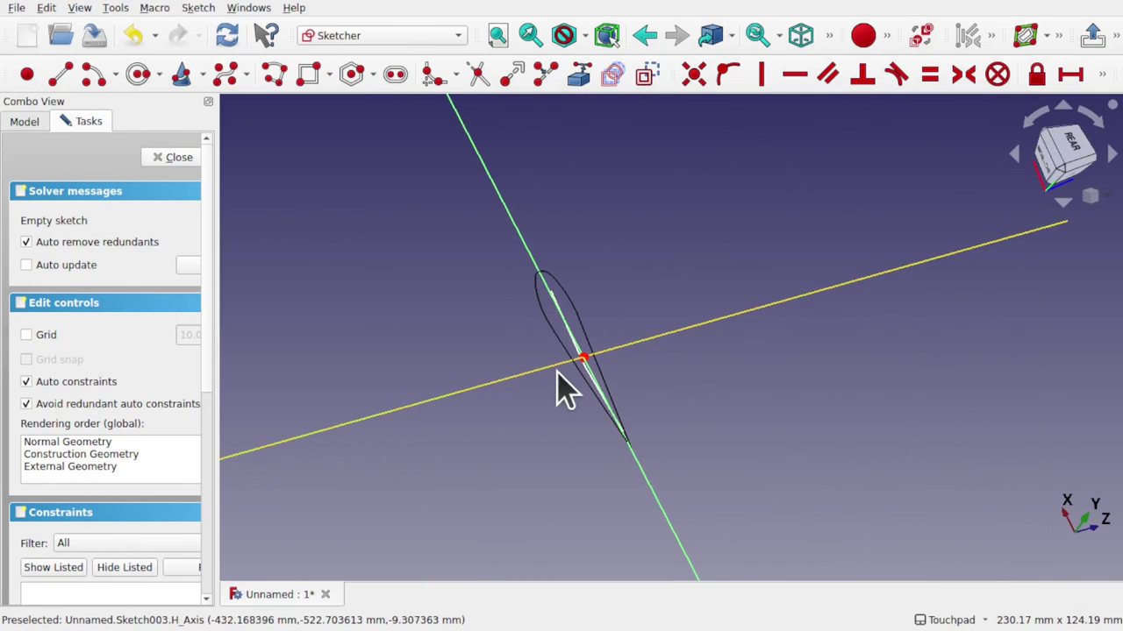
scroll(558, 379, "up", 4)
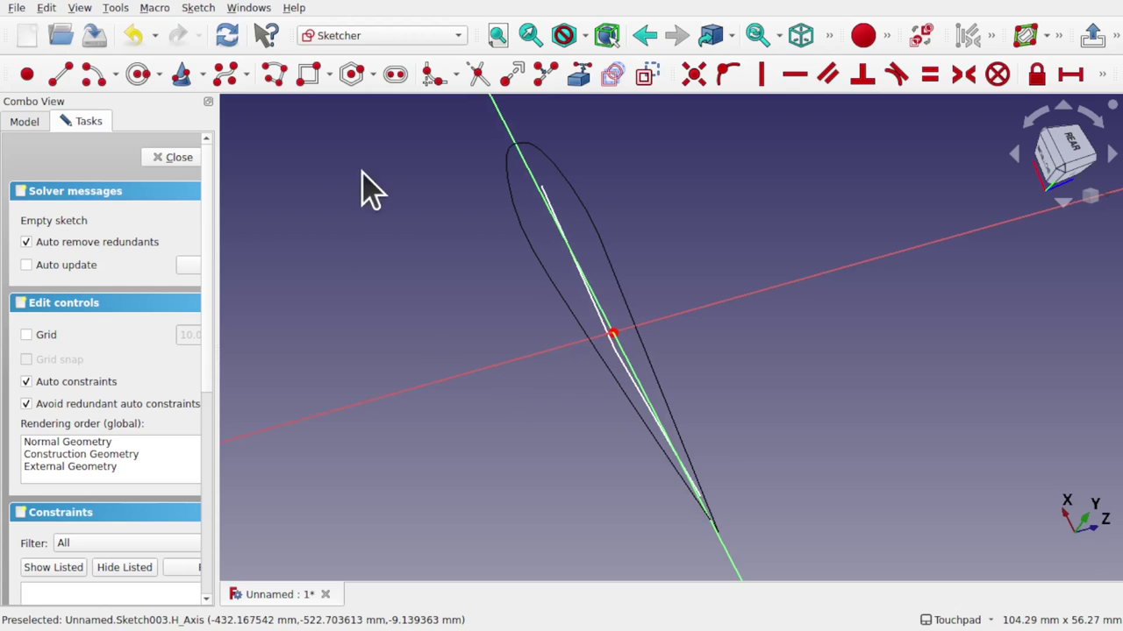
Place a sketch point just outside the rib profile and toggle its construction geometry state.
left_click(26, 77)
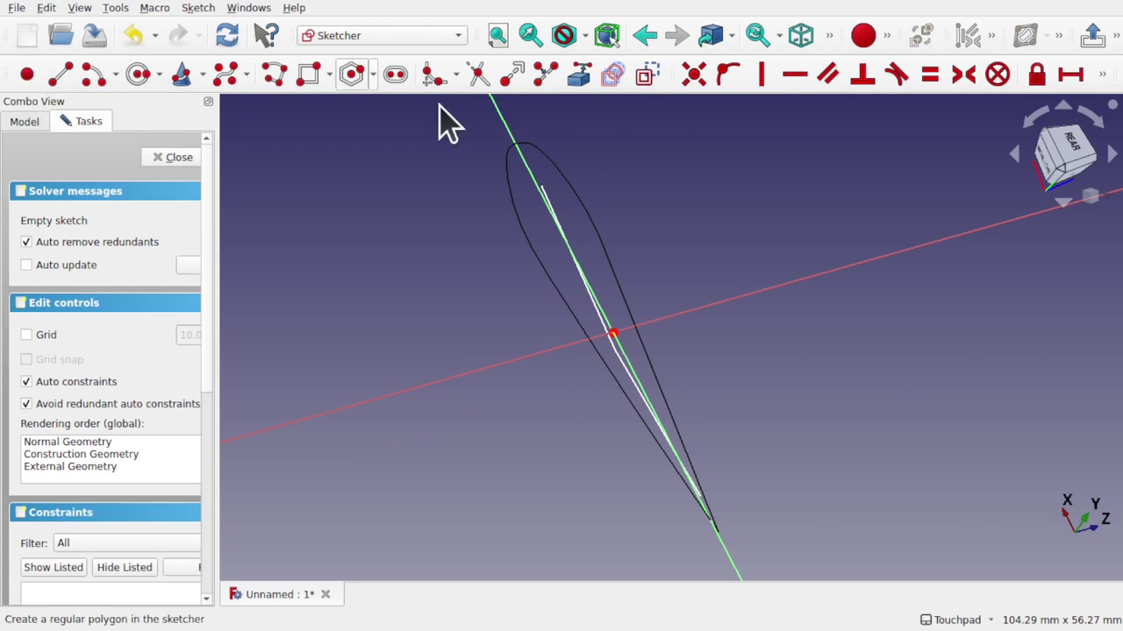
left_click(519, 327)
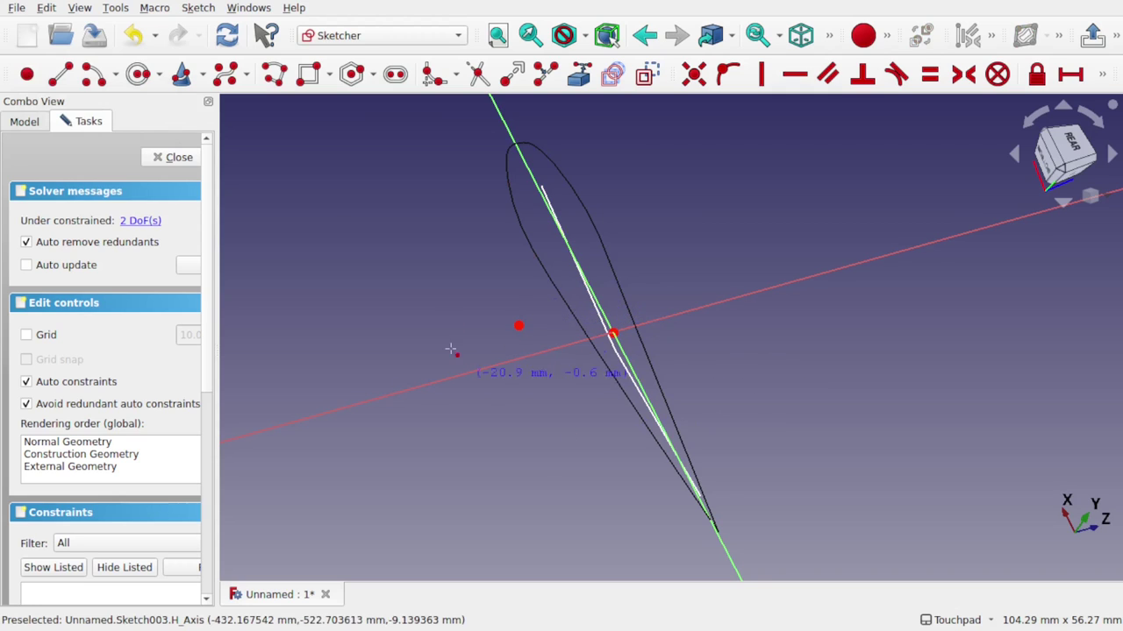
right_click(575, 386)
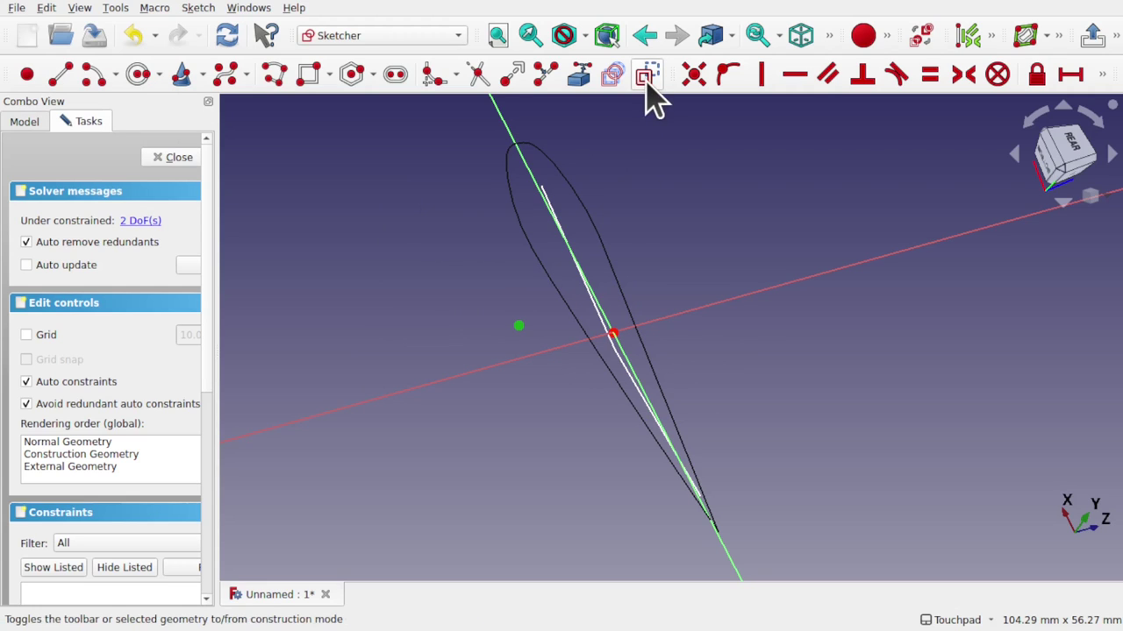
left_click(199, 9)
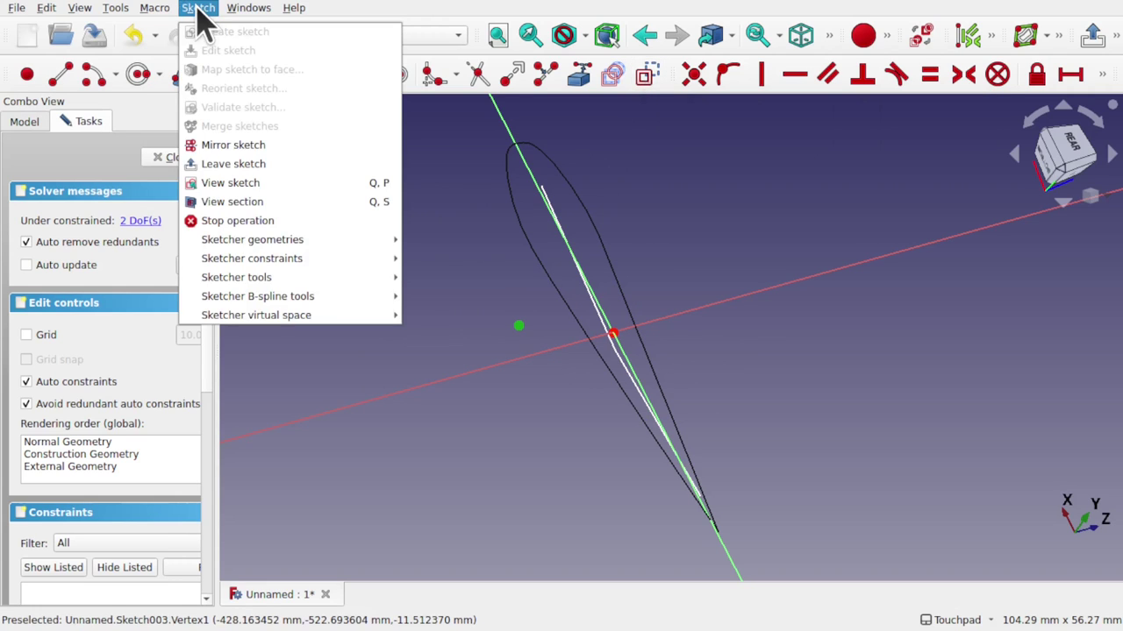
mouse_move(326, 242)
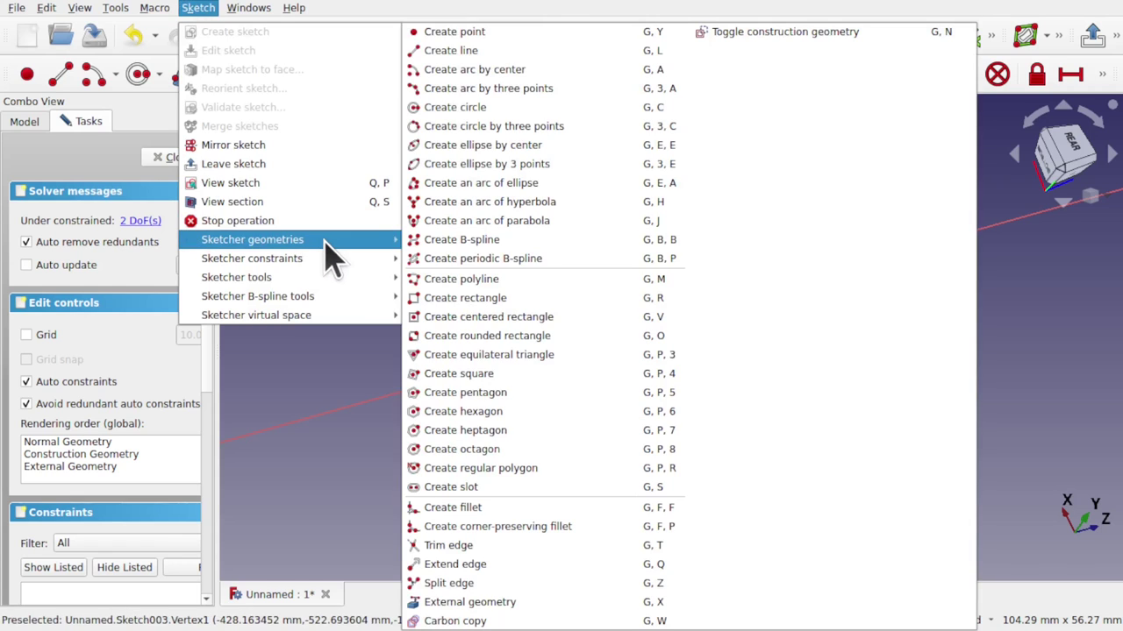
left_click(809, 33)
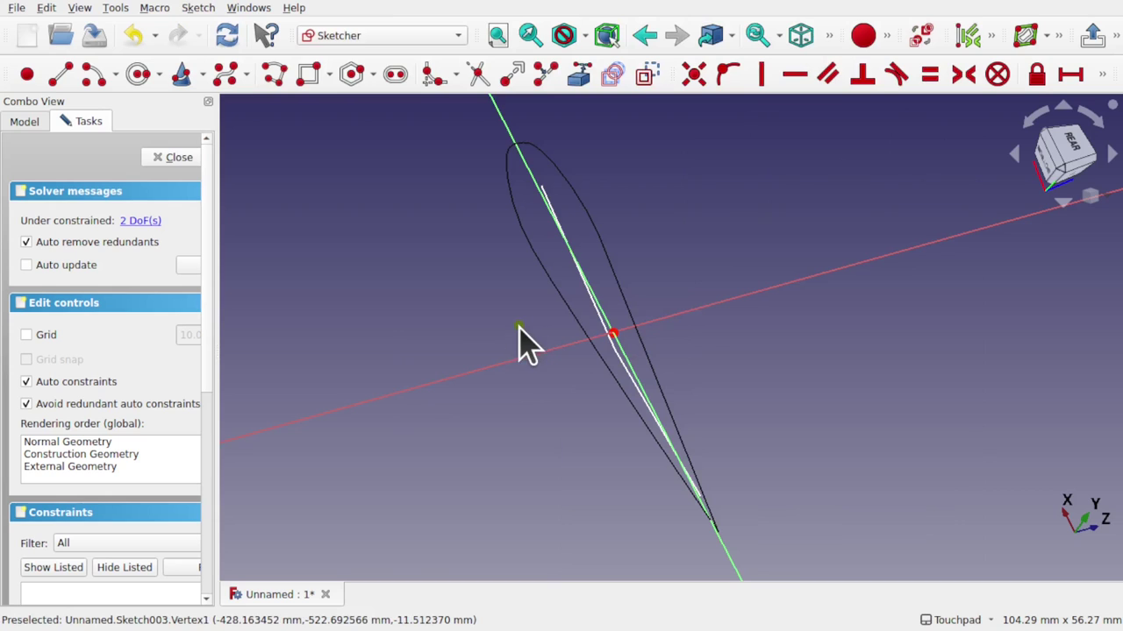
Constrain the point coincident with the sketch origin and close the sketch.
scroll(614, 333, "up", 5)
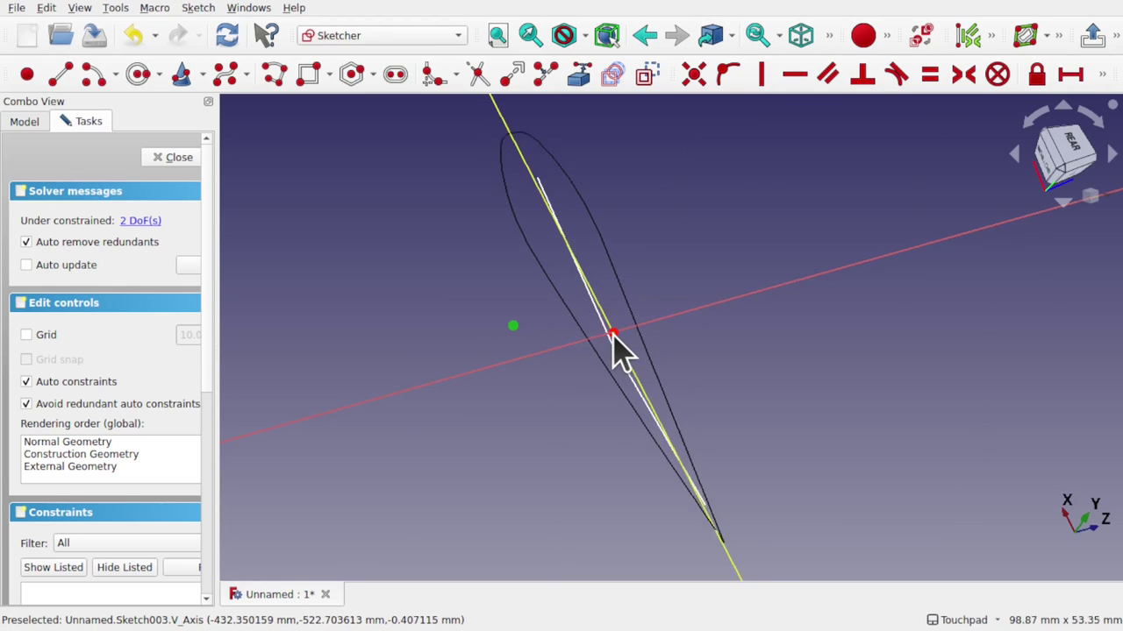
scroll(614, 333, "up", 1)
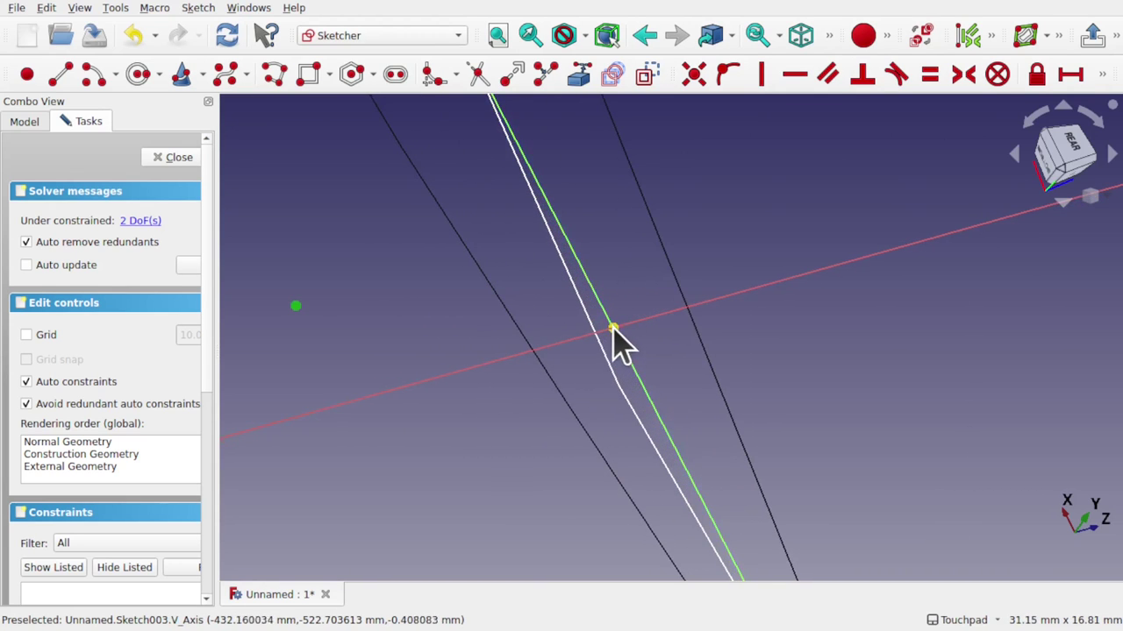
left_click(613, 330)
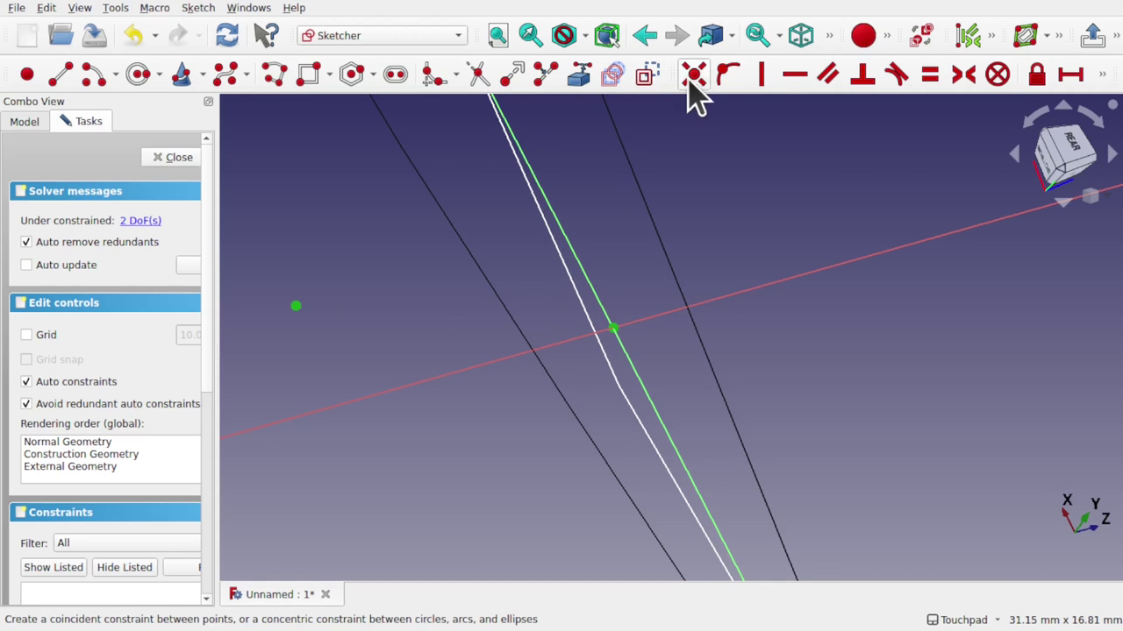
left_click(693, 75)
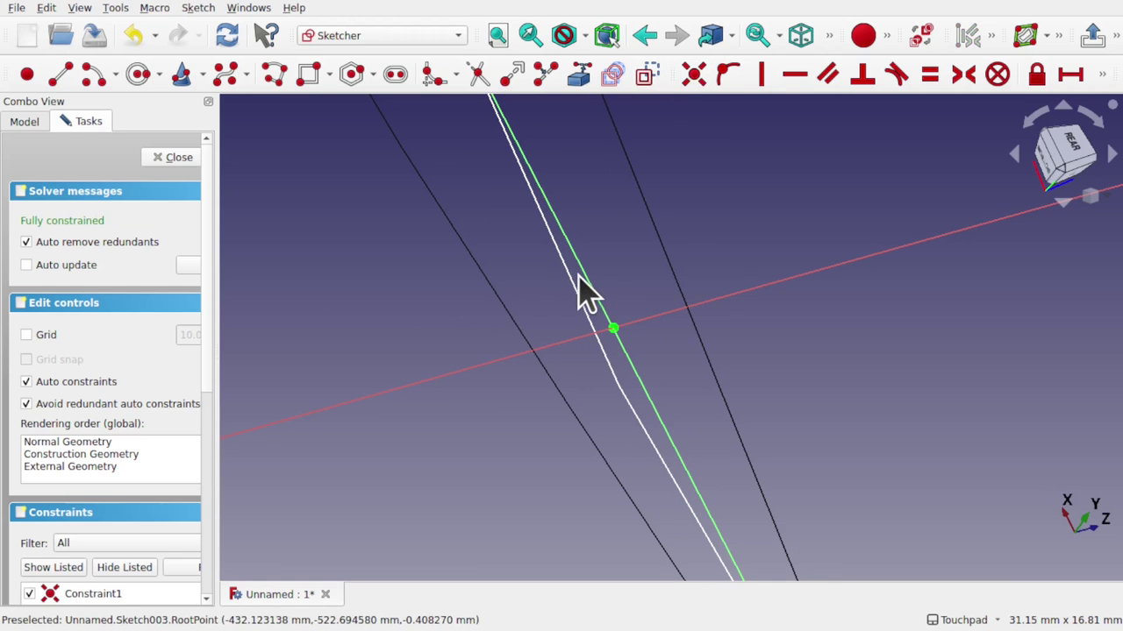
scroll(579, 285, "down", 5)
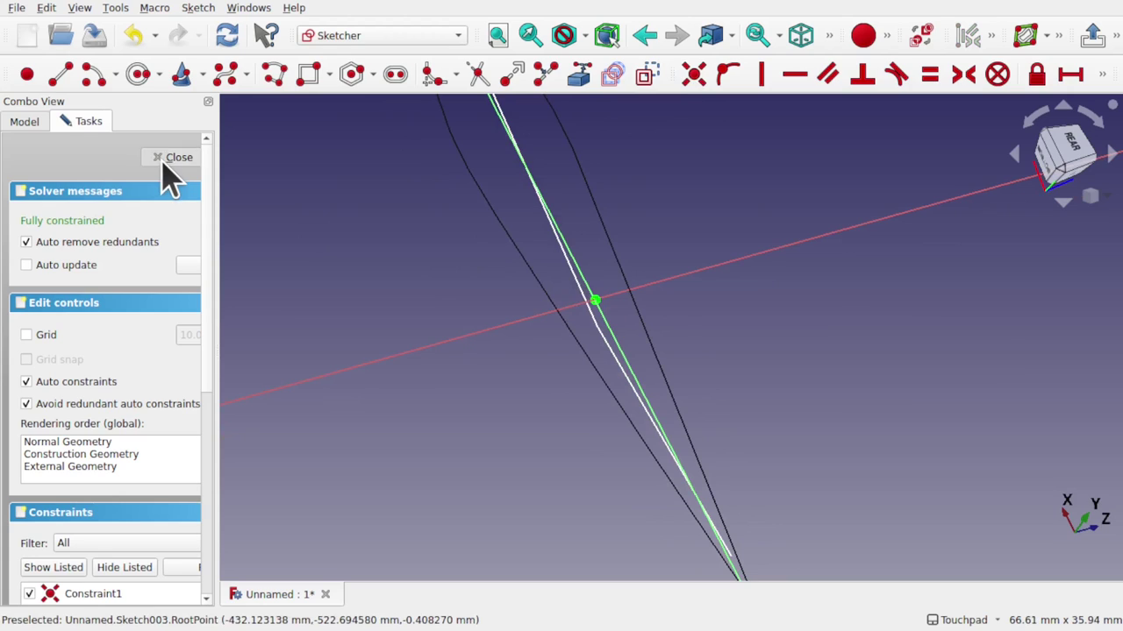
left_click(171, 158)
Set the z position of Sketch003's Attachment Offset to -2 mm to move the point towards the tip of the boundary curve.
scroll(665, 370, "down", 2)
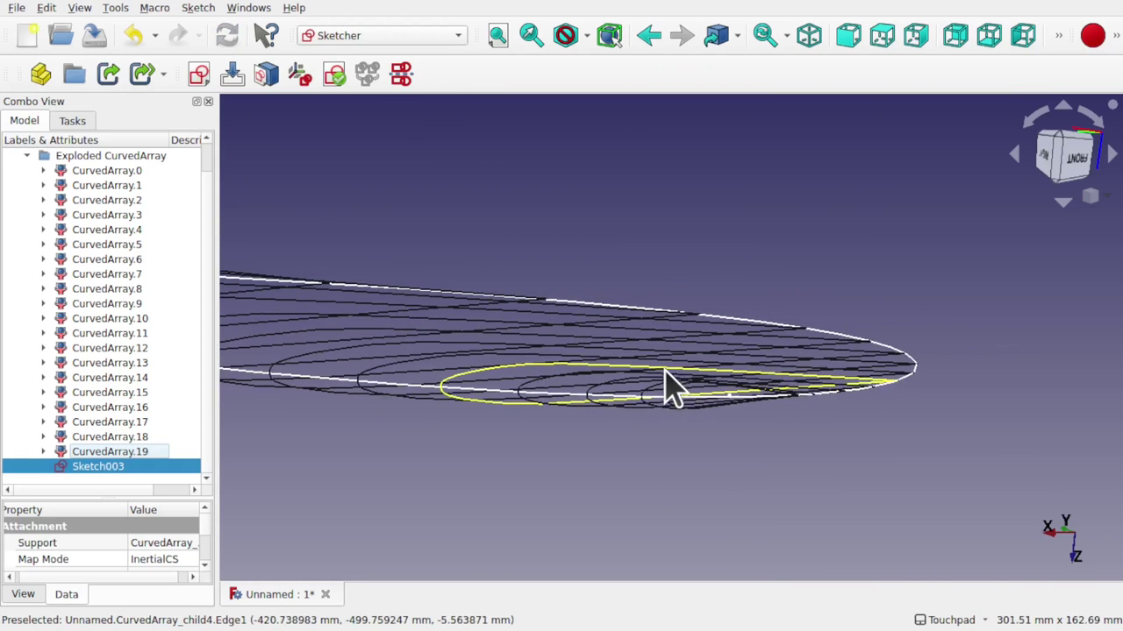
left_click_drag(728, 408, 735, 443, "shift")
left_click_drag(728, 371, 677, 351, "alt")
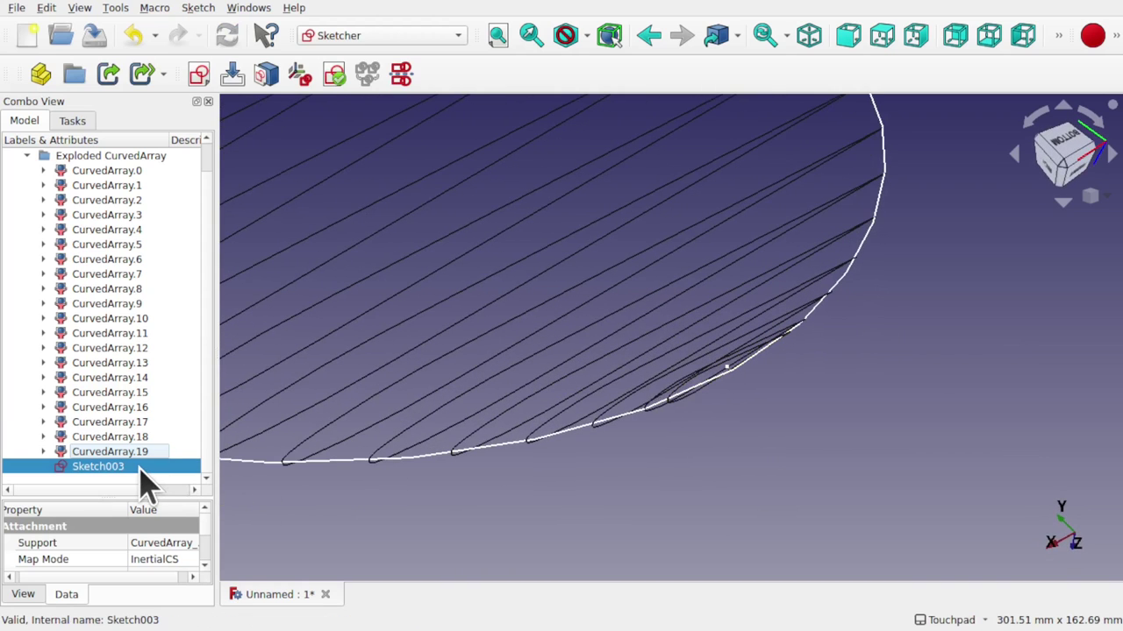
left_click(206, 566)
left_click_drag(832, 371, 697, 395, "alt")
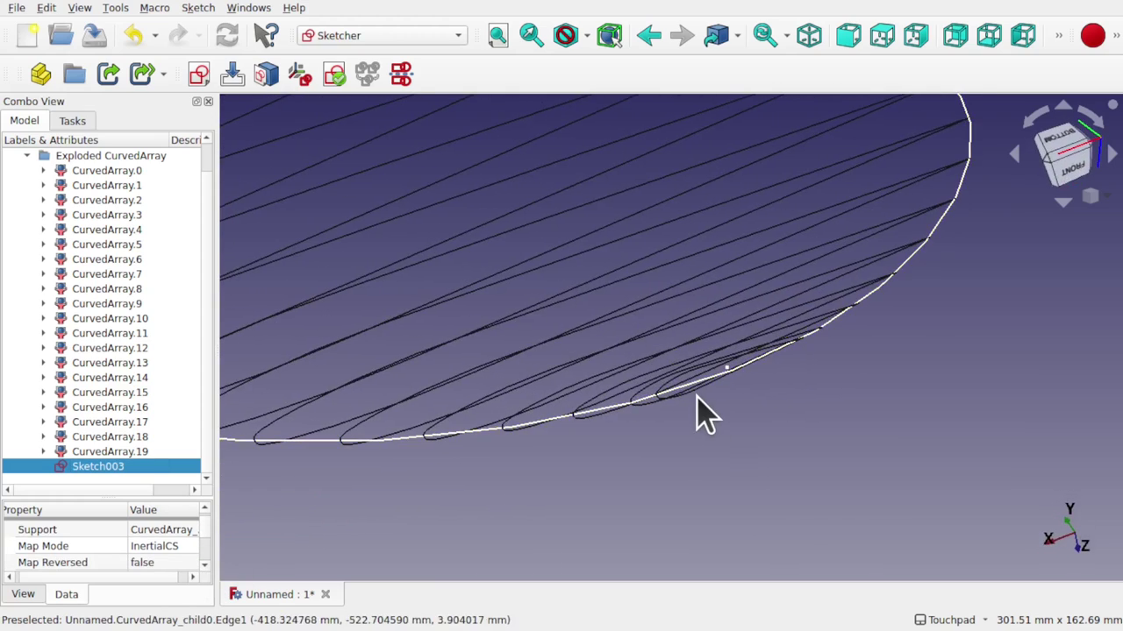
scroll(696, 396, "up", 3)
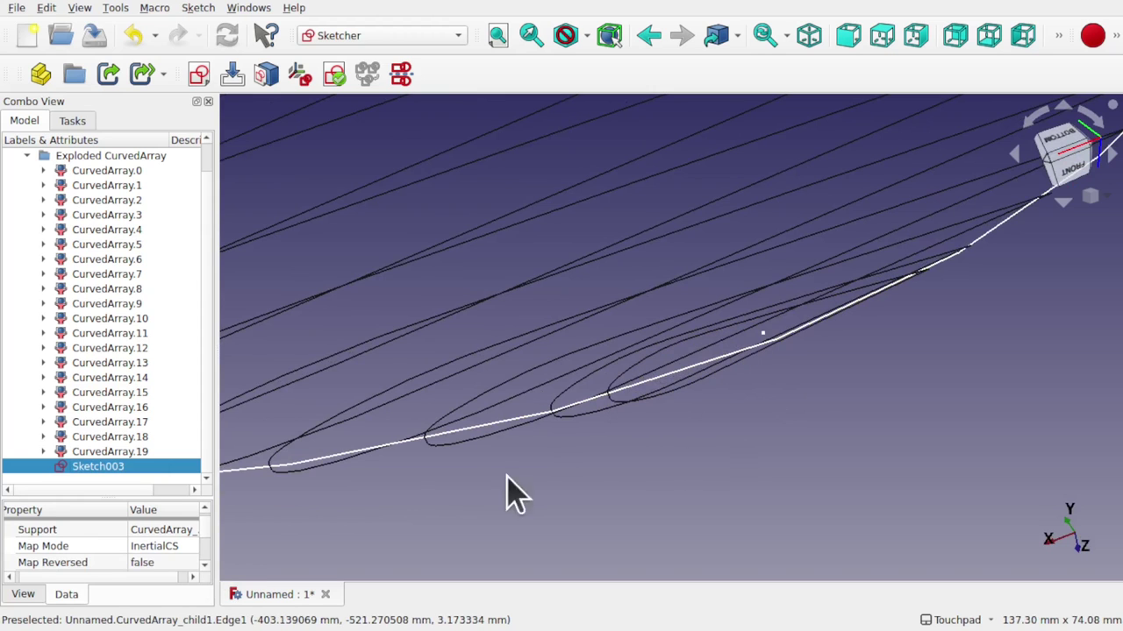
left_click_drag(447, 491, 697, 476, "alt")
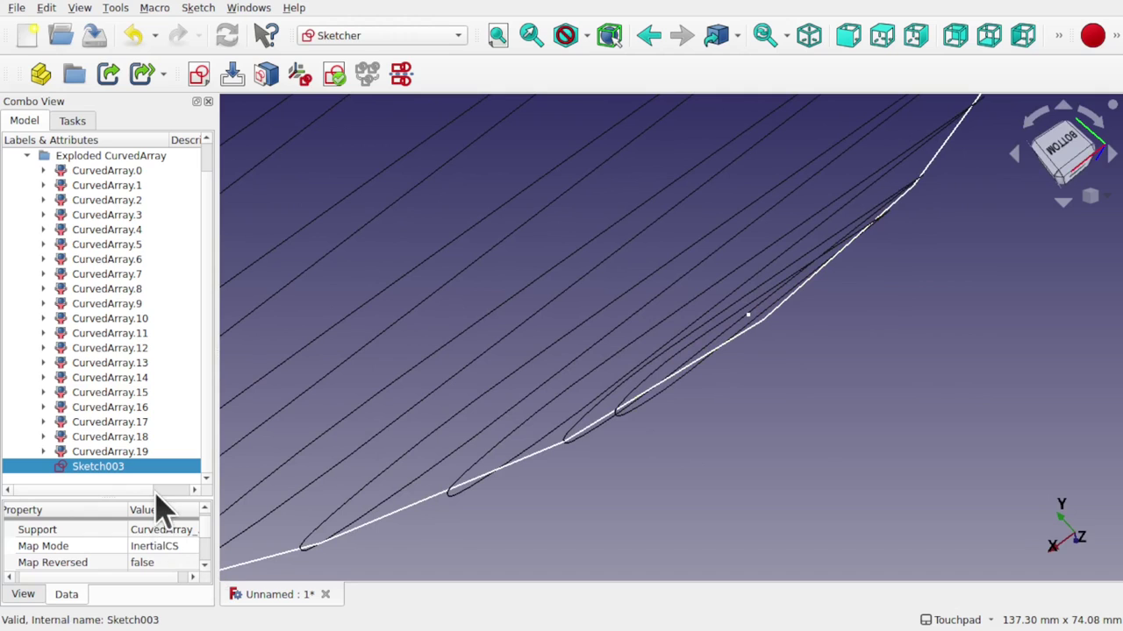
left_click_drag(155, 496, 154, 306)
left_click(8, 407)
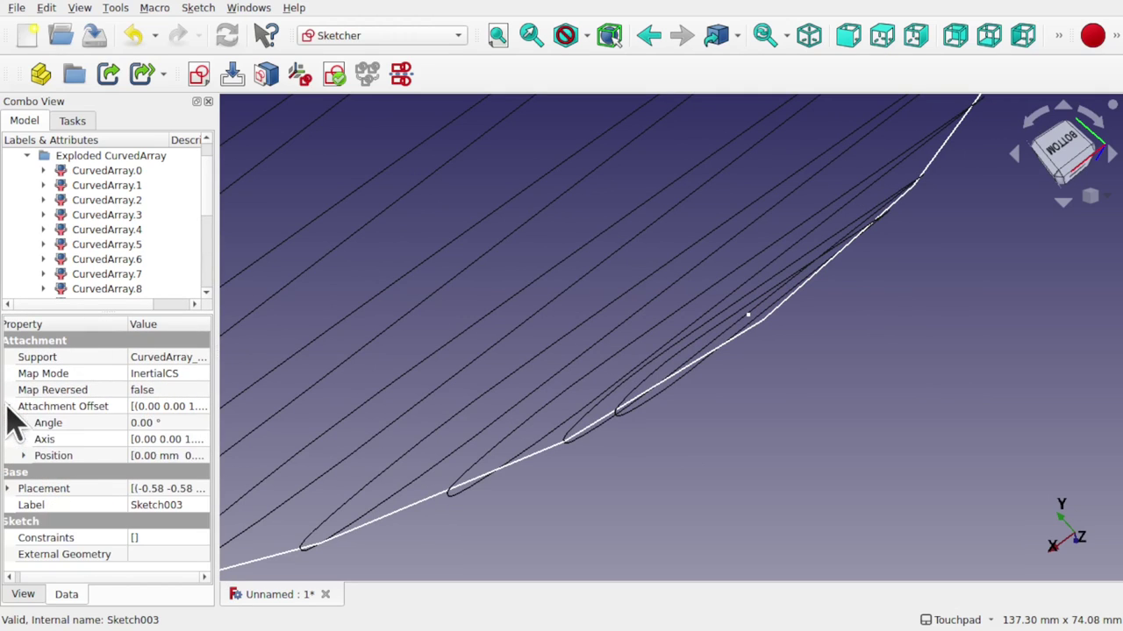
left_click(23, 456)
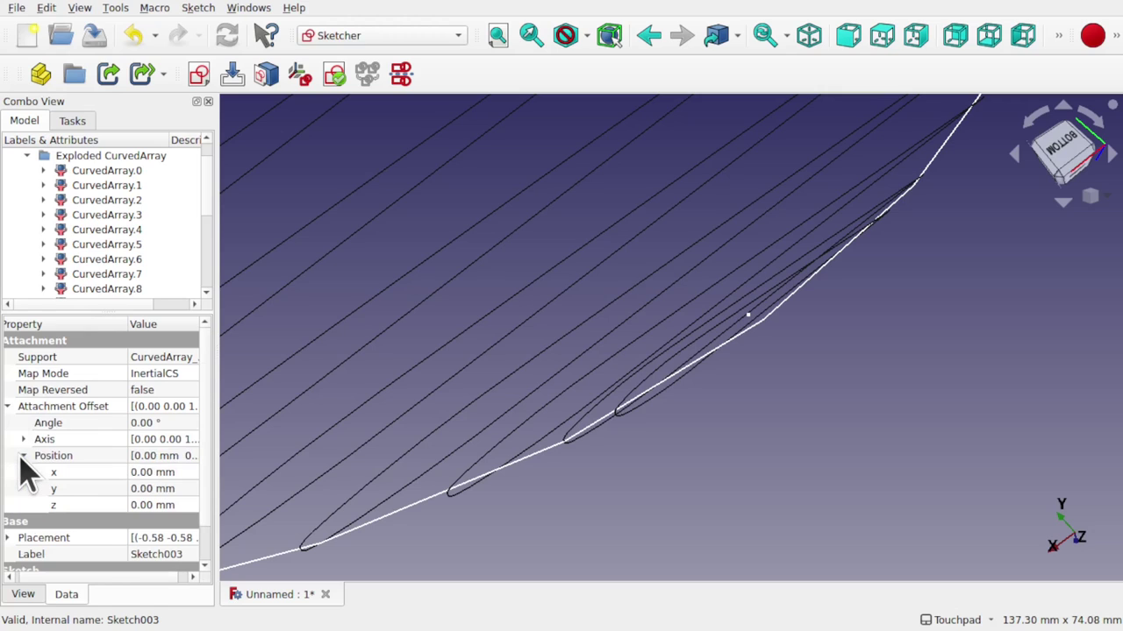
left_click(177, 505)
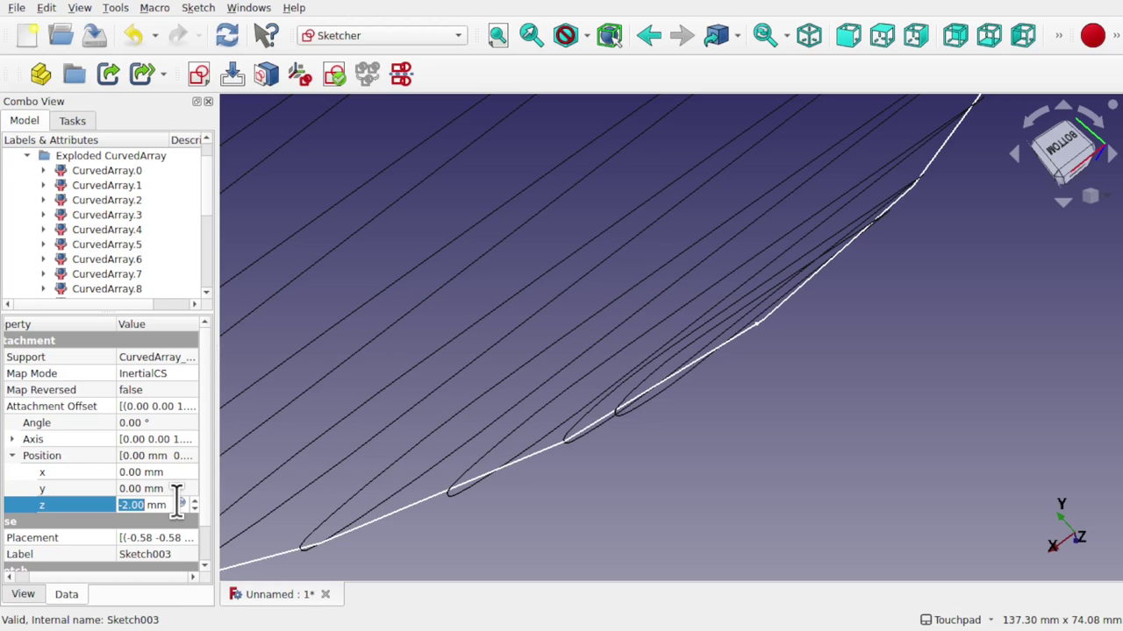
Examine how the tip point sits against the boundary curve and the outermost ribs.
mouse_move(721, 339)
left_mouse_down("shift")
mouse_move(747, 359)
mouse_move(734, 385)
left_mouse_up("shift")
left_click_drag(749, 395, 723, 396, "shift")
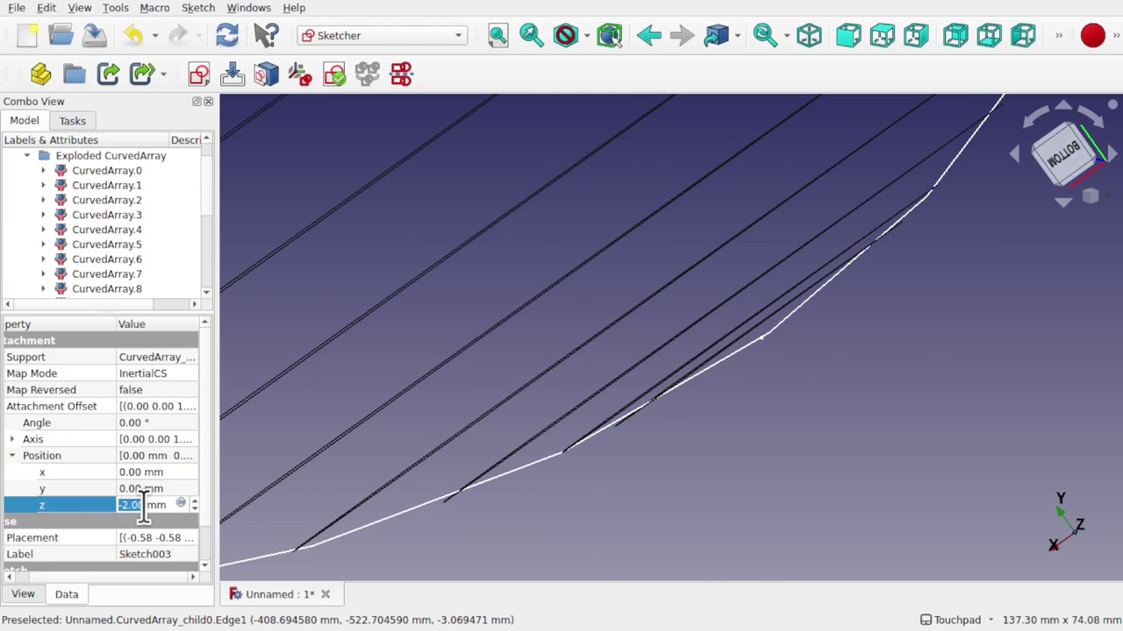
scroll(760, 360, "up", 5)
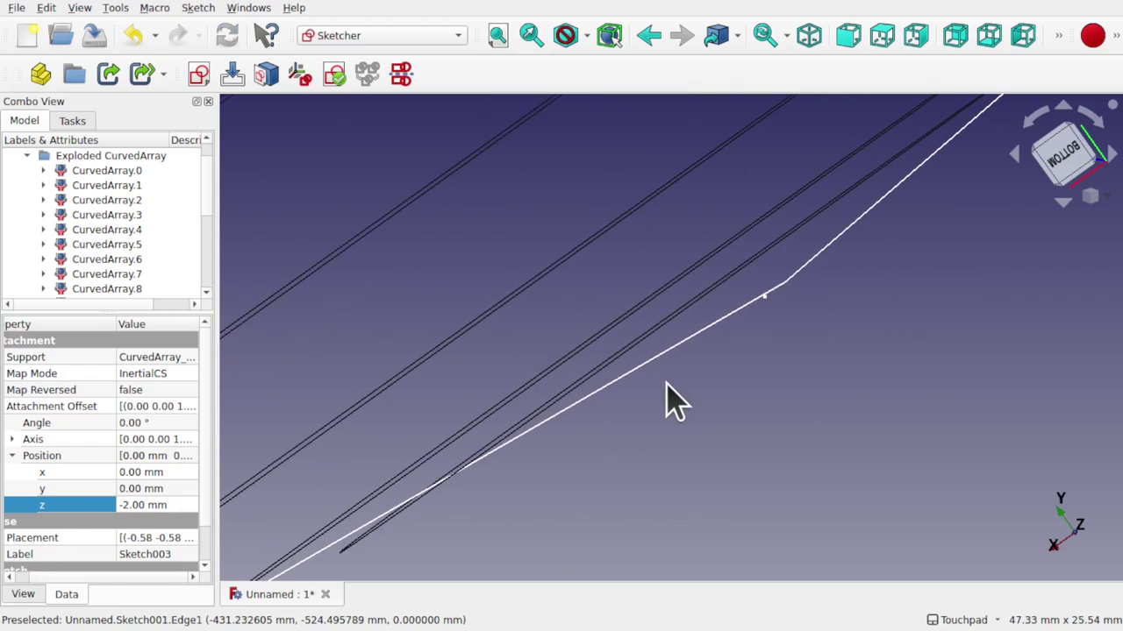
scroll(664, 389, "down", 8)
left_click_drag(634, 378, 714, 287, "shift")
mouse_move(713, 287)
middle_mouse_down()
mouse_move(734, 303)
mouse_move(728, 333)
mouse_move(701, 338)
middle_mouse_up()
Start a Loft in the Part workbench and add the point sketch Sketch003 as its first profile.
left_click(390, 39)
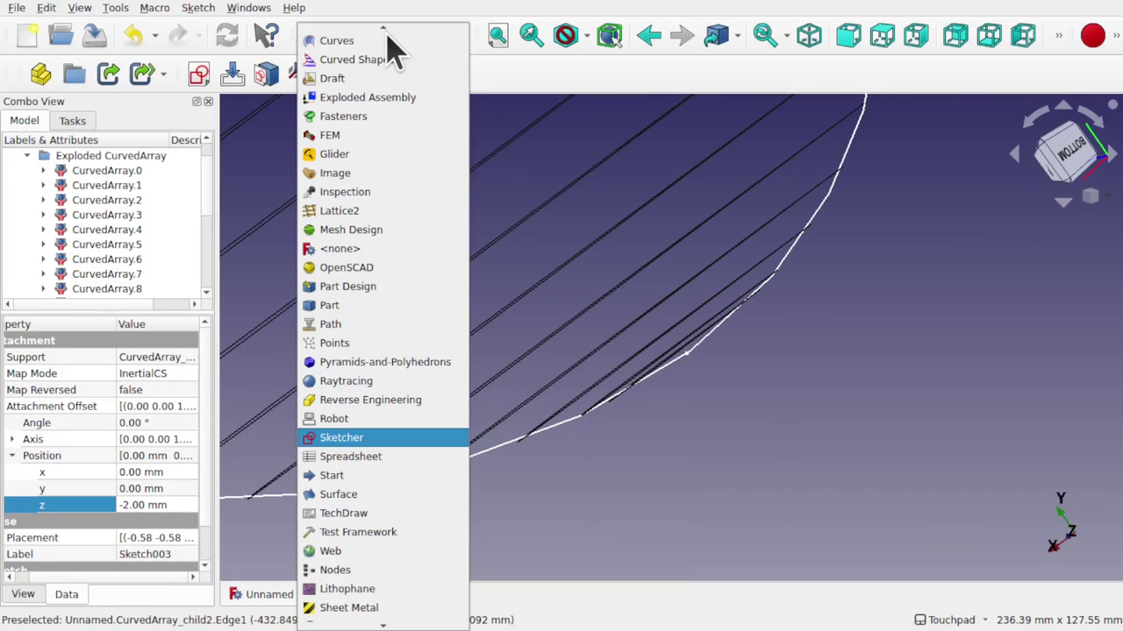
left_click(395, 310)
scroll(395, 309, "down", 4)
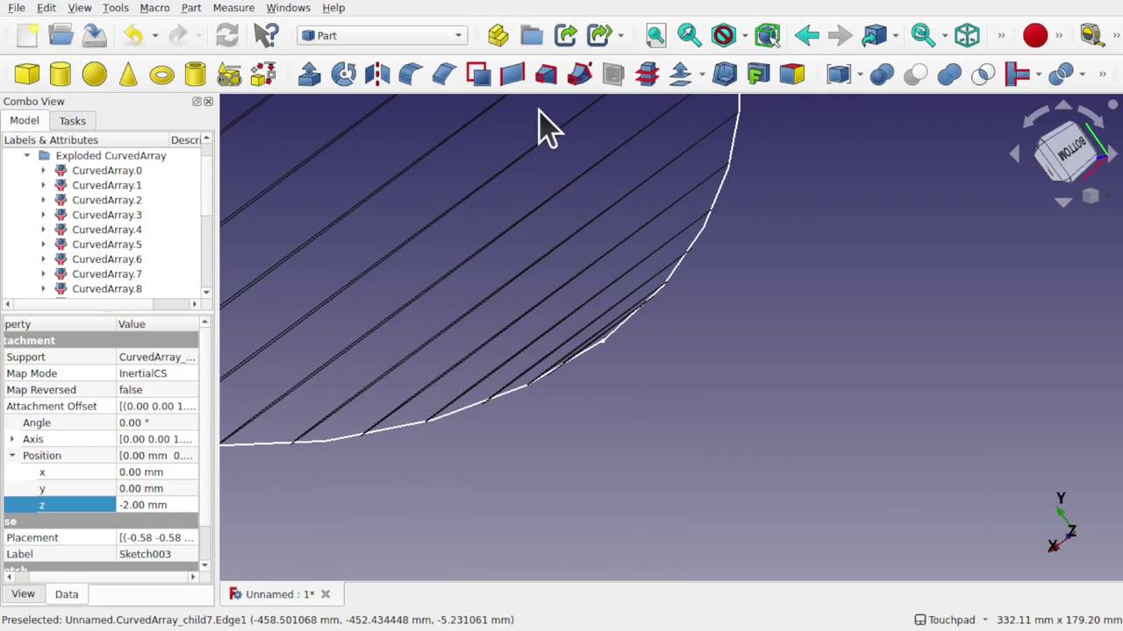
left_click(549, 79)
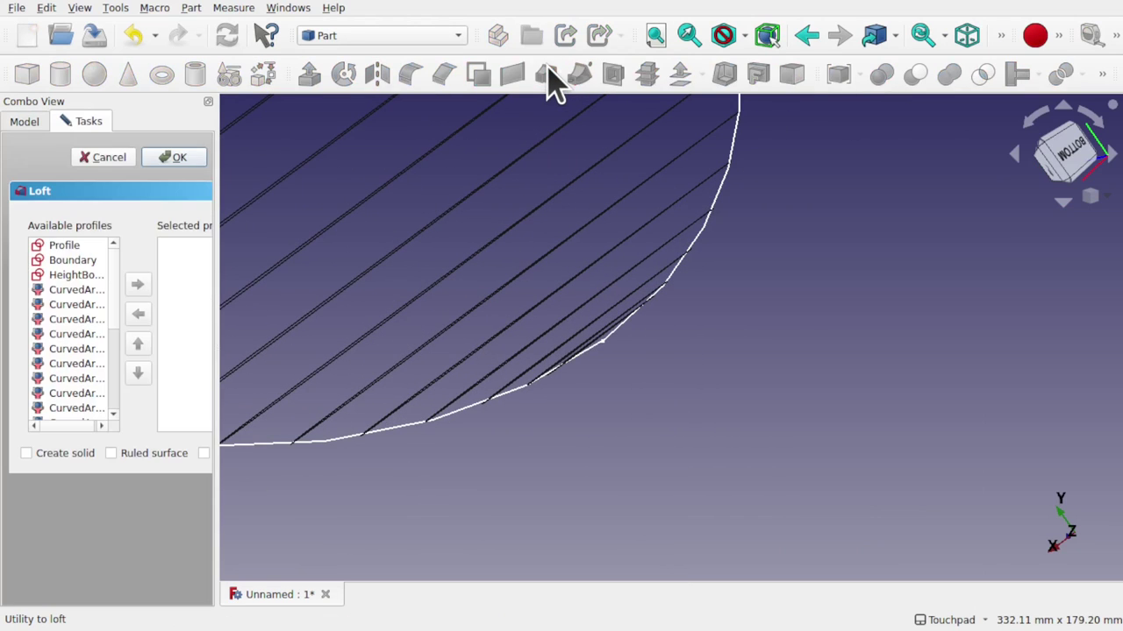
scroll(121, 419, "down", 2)
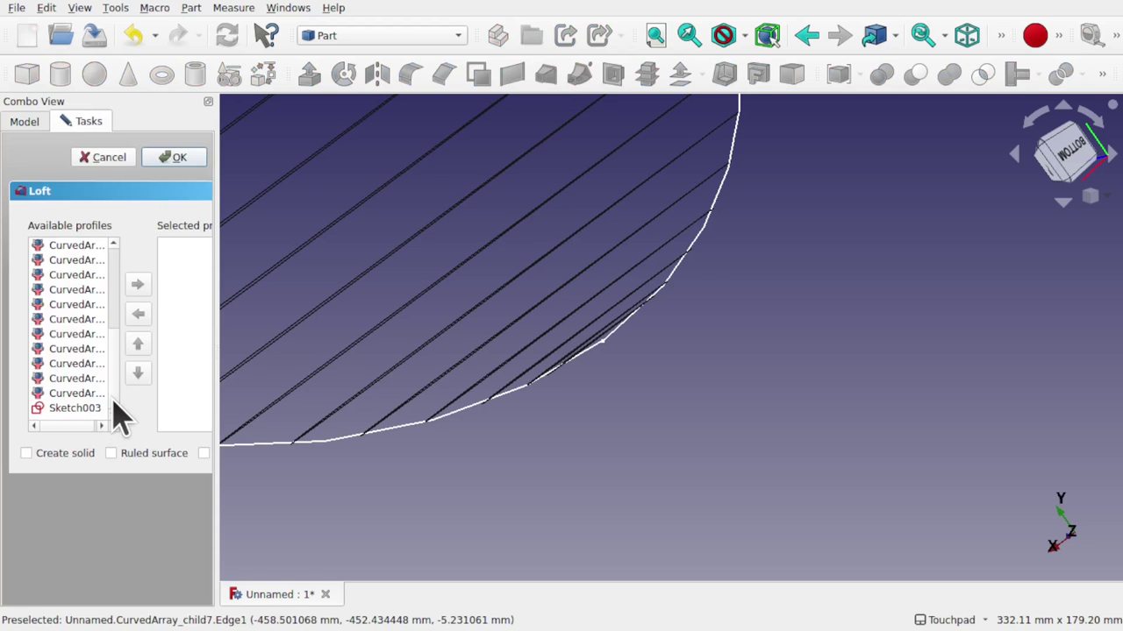
left_click(76, 409)
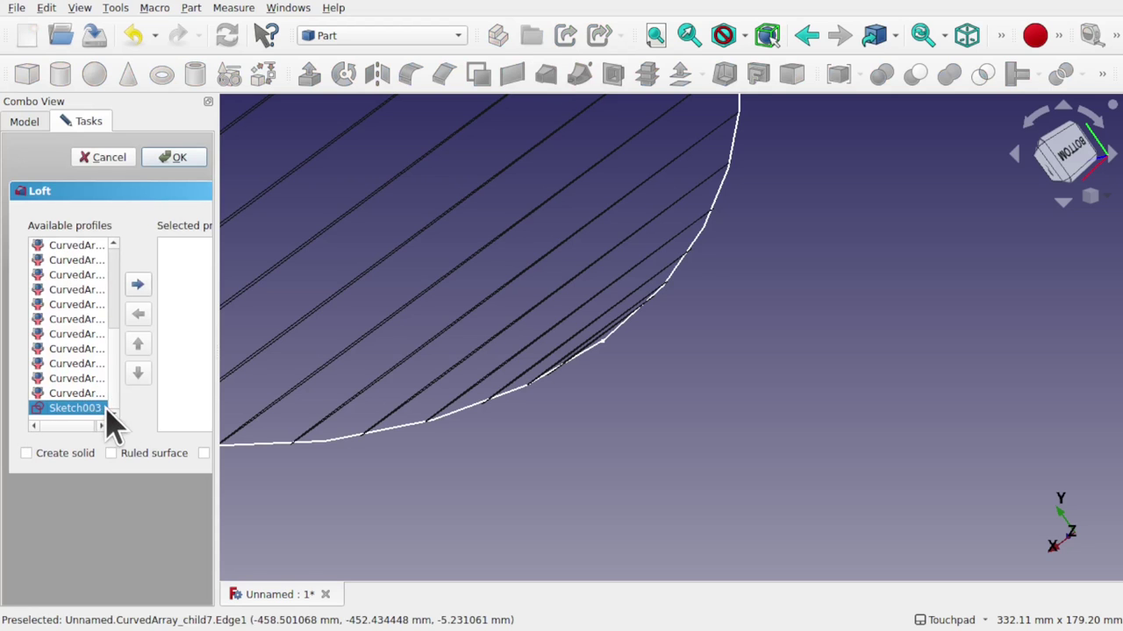
left_click_drag(671, 354, 577, 347, "alt")
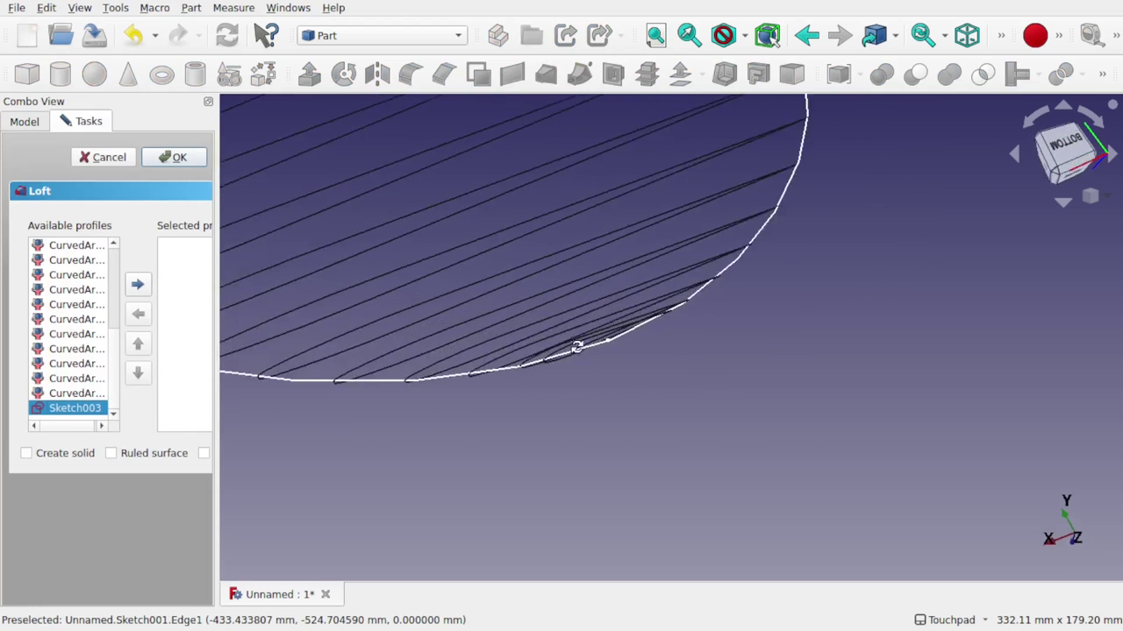
middle_click_drag(576, 346, 535, 390)
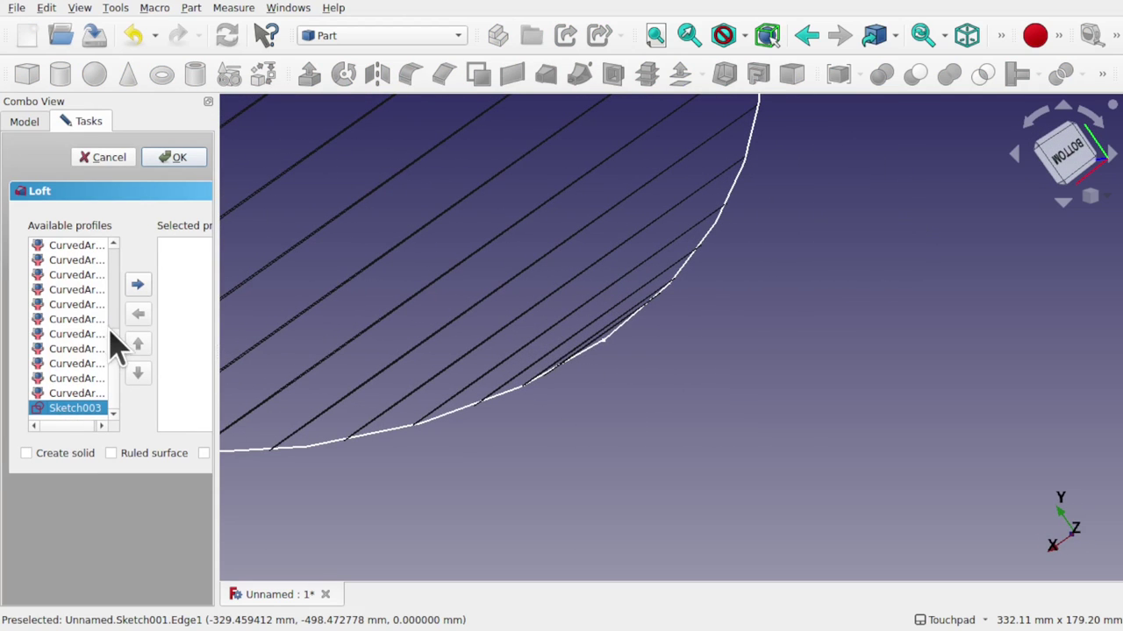
left_click_drag(218, 314, 409, 324)
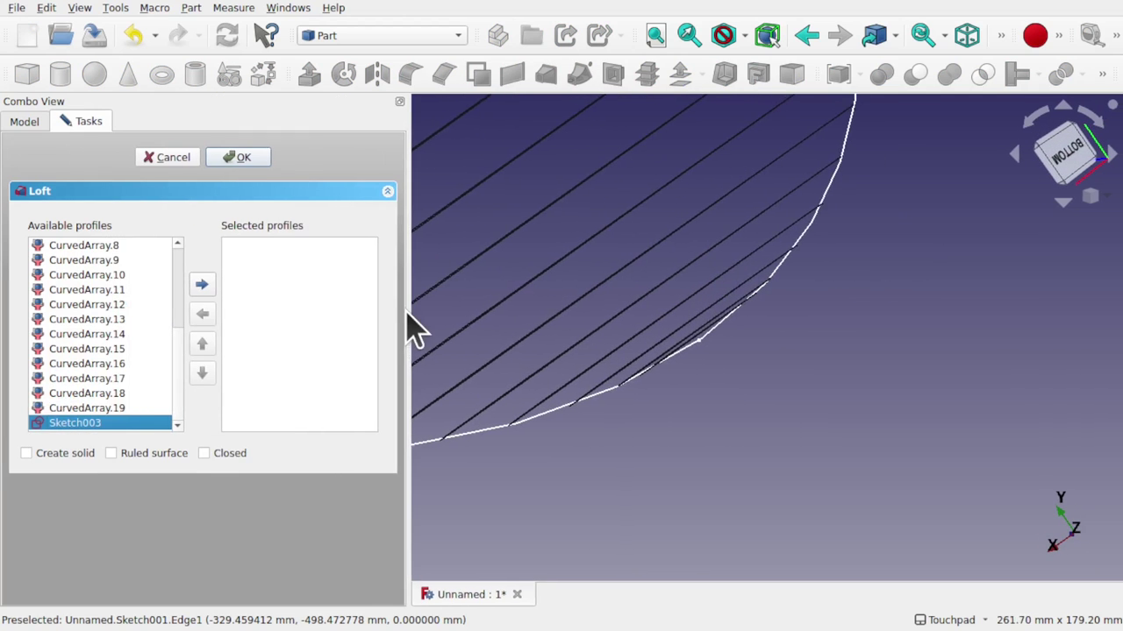
scroll(551, 312, "down", 2)
middle_click_drag(554, 312, 797, 361, "shift")
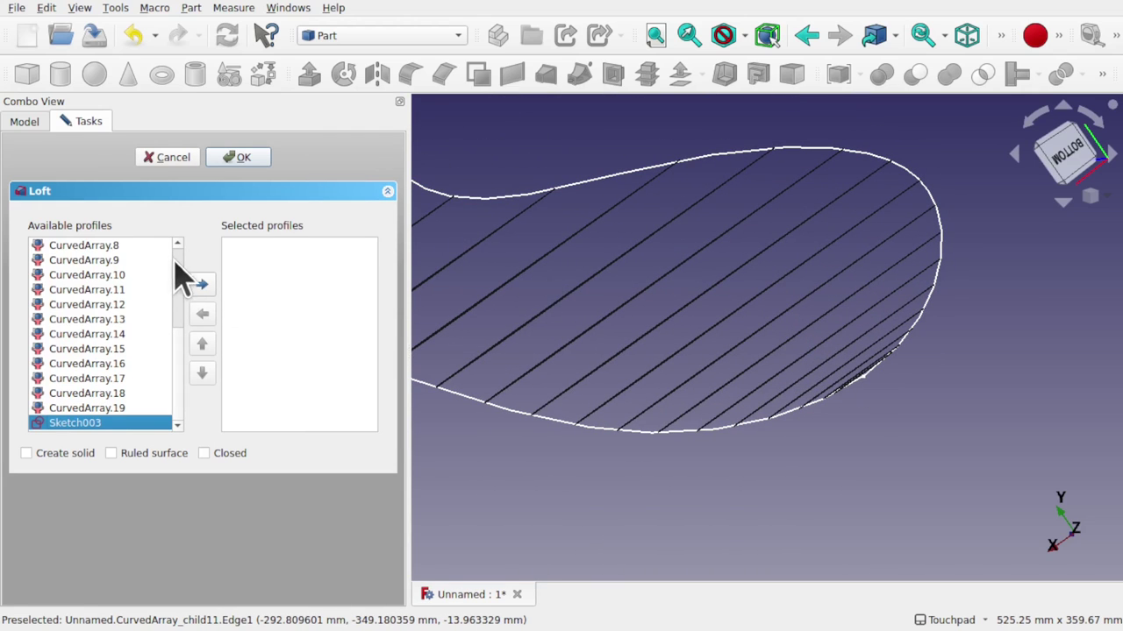
scroll(176, 279, "up", 4)
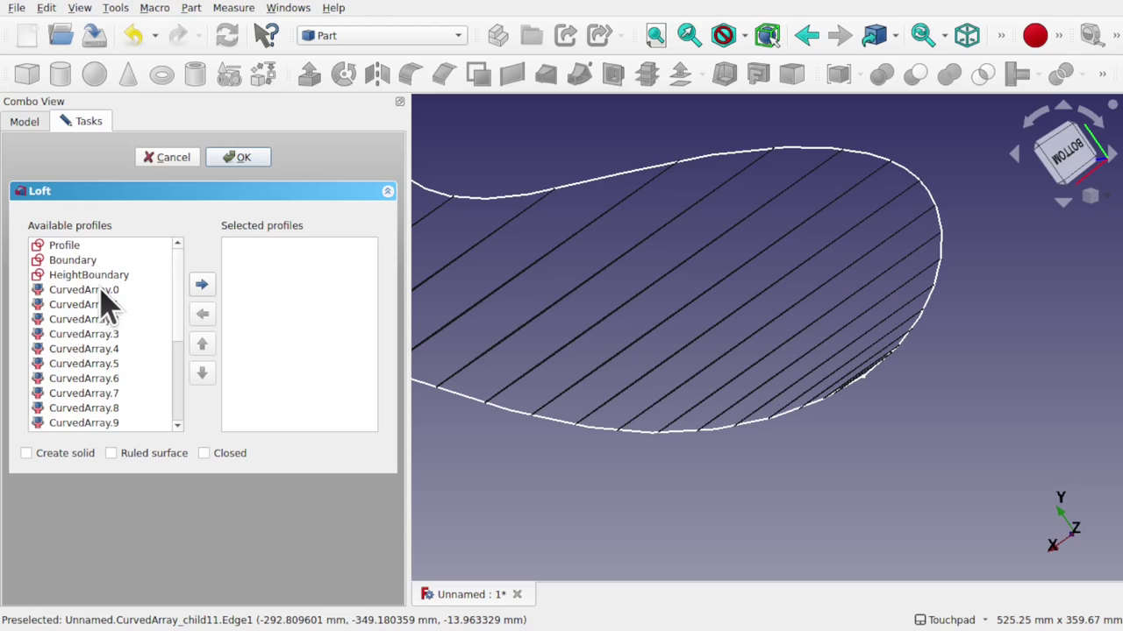
left_click_drag(176, 301, 171, 395)
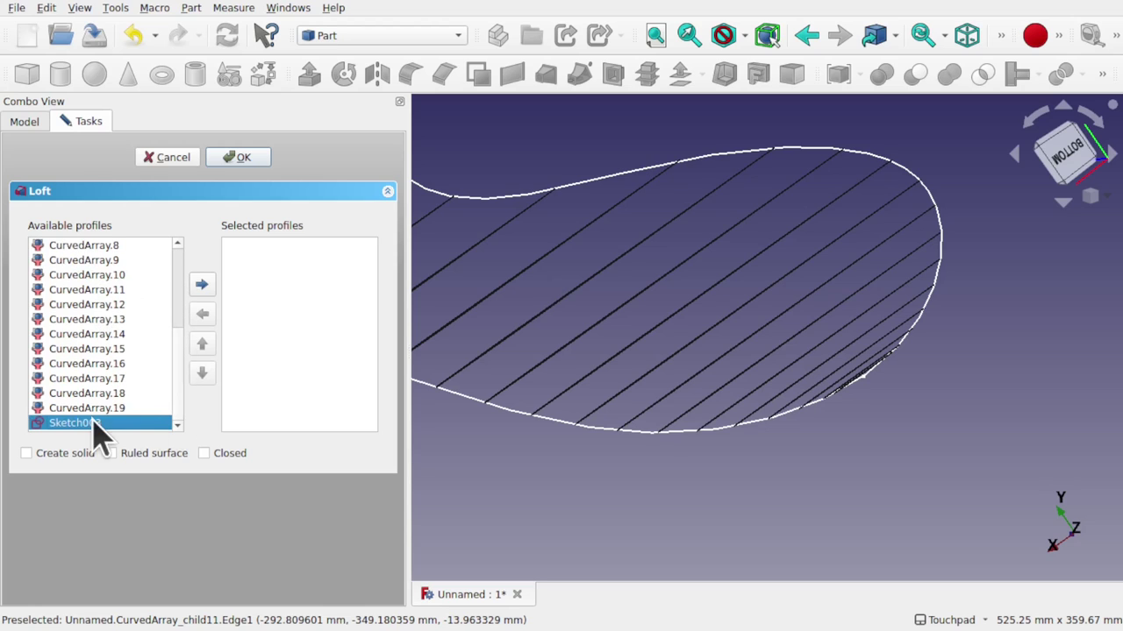
left_click(201, 284)
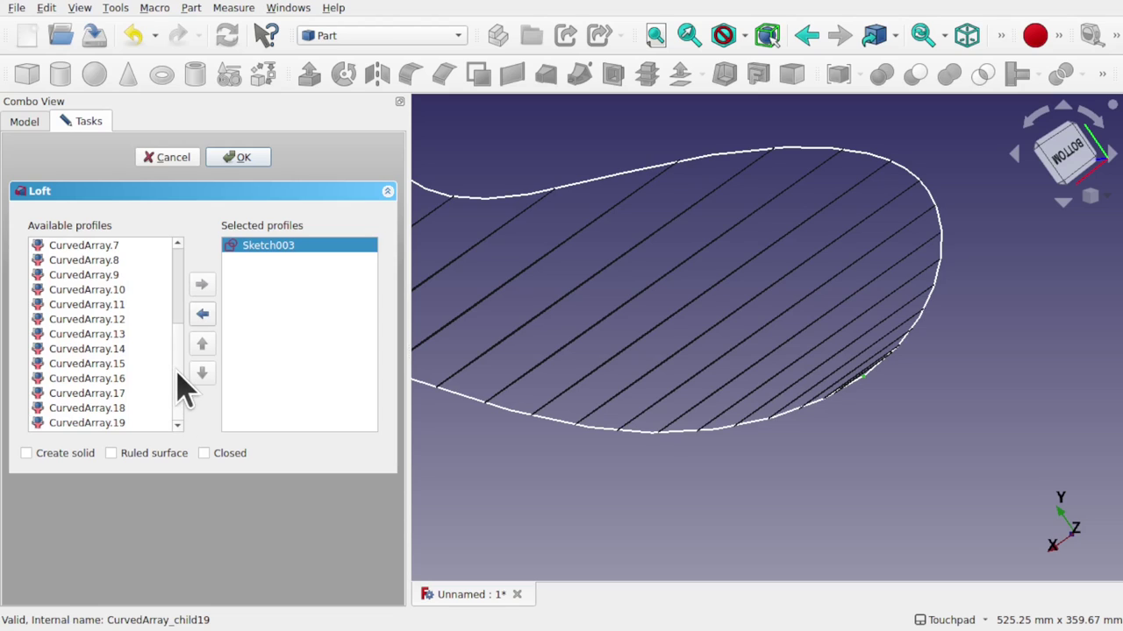
Add CurvedArray.0 through CurvedArray.4 in order to the loft's selected profiles.
left_click_drag(178, 371, 176, 271)
left_click(117, 290)
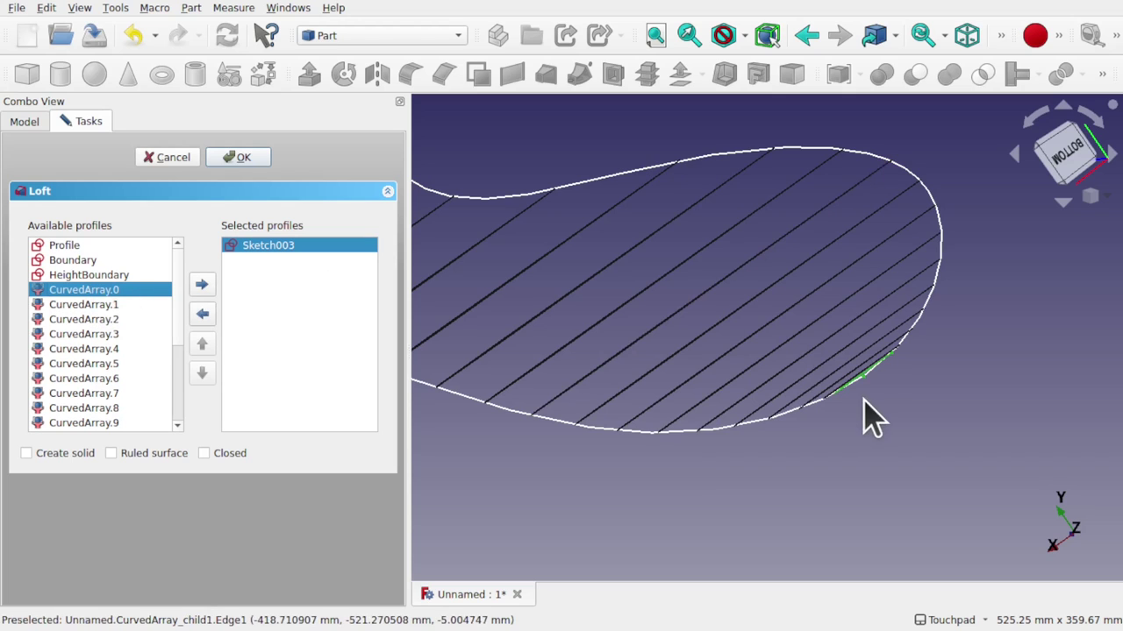
double_click(104, 295)
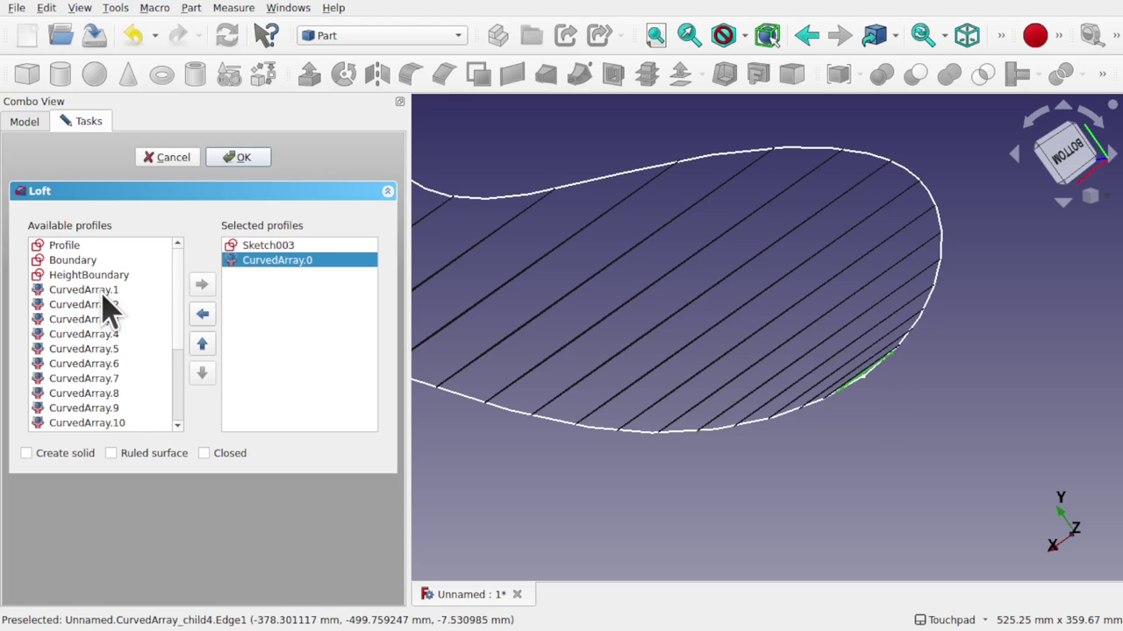
left_click(103, 295)
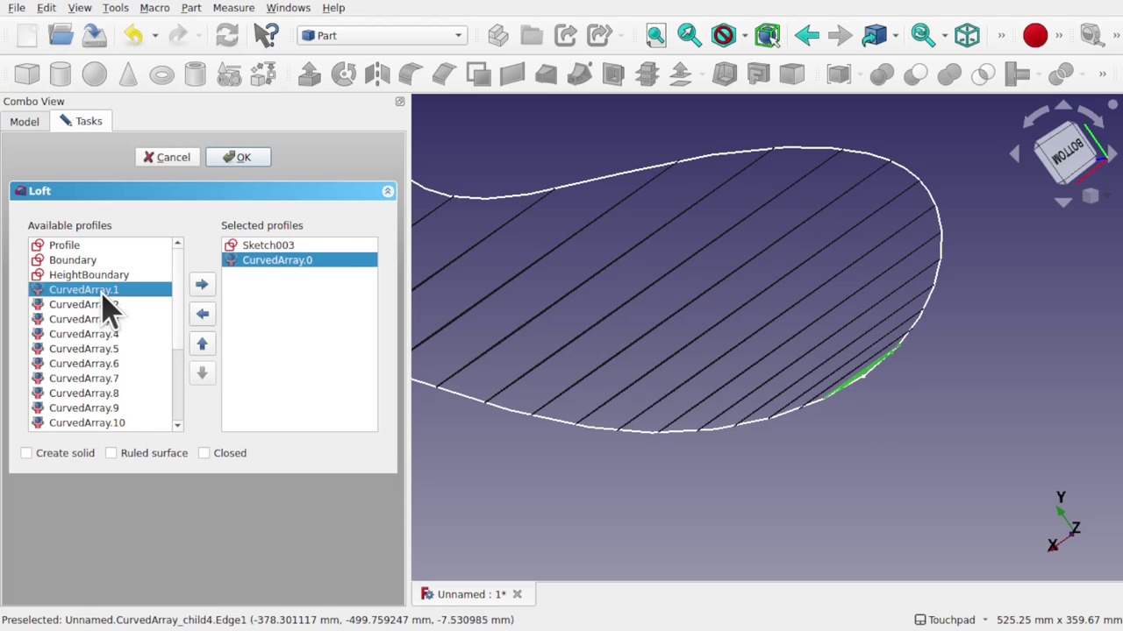
double_click(104, 296)
left_click(103, 297)
double_click(104, 297)
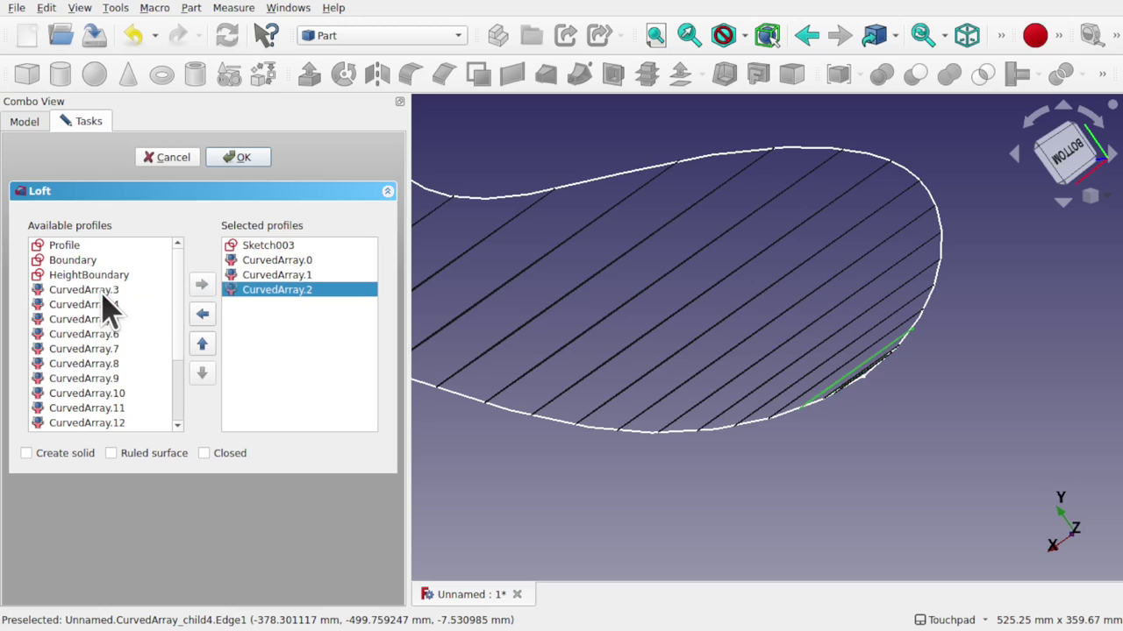
left_click(104, 296)
double_click(104, 296)
double_click(104, 296)
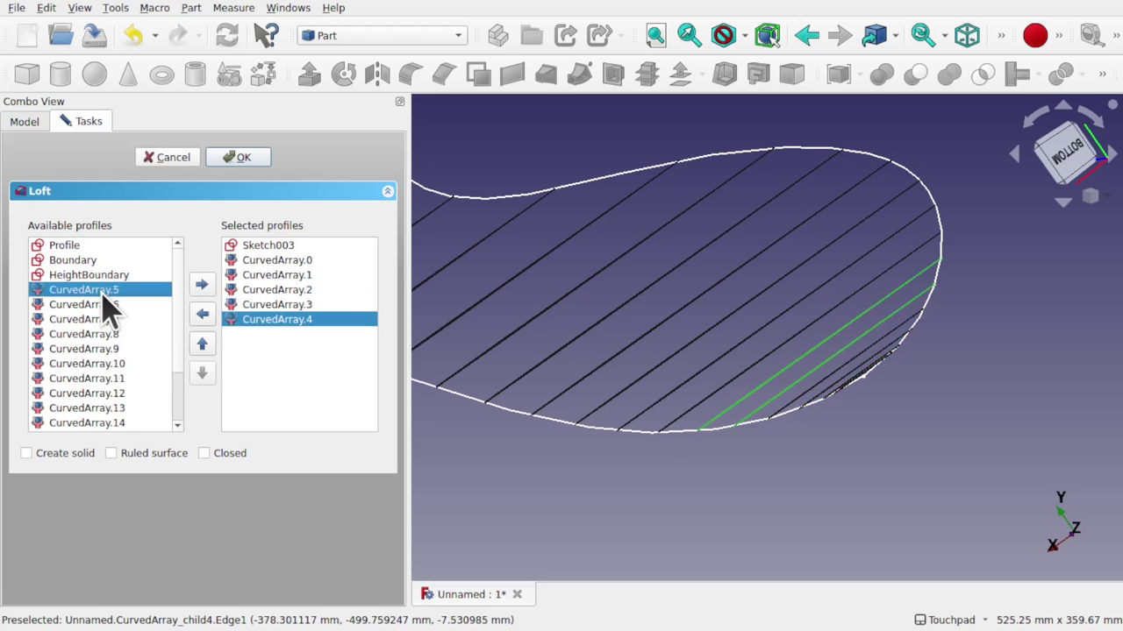
Add CurvedArray.5 through CurvedArray.10 to the loft's profiles and create the loft.
double_click(104, 296)
double_click(103, 297)
double_click(104, 297)
double_click(104, 298)
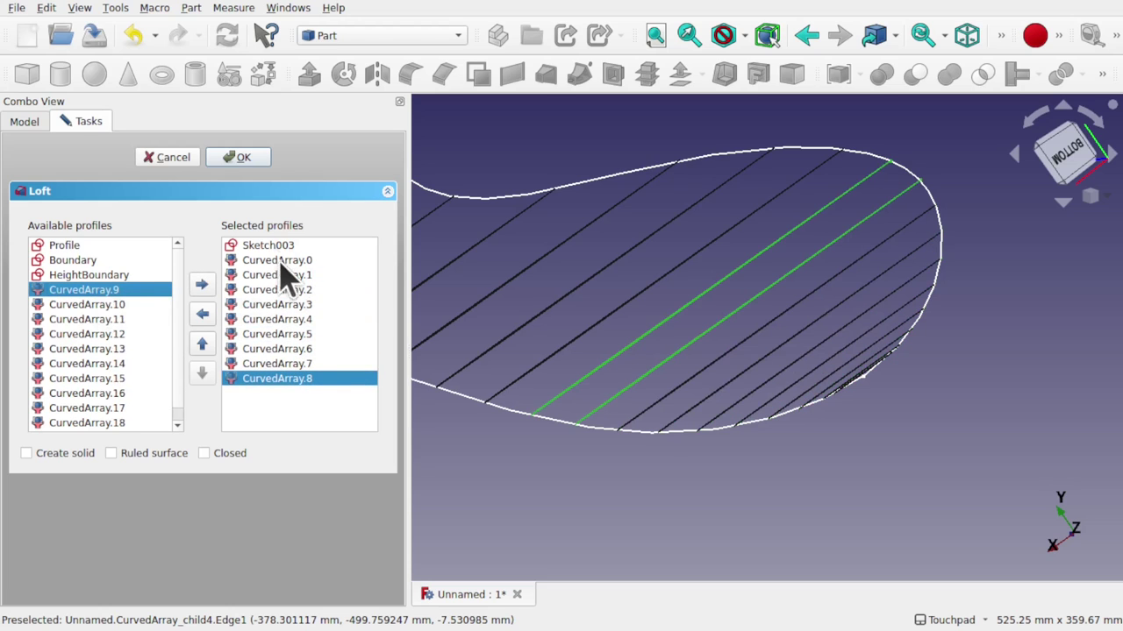
double_click(101, 296)
double_click(101, 297)
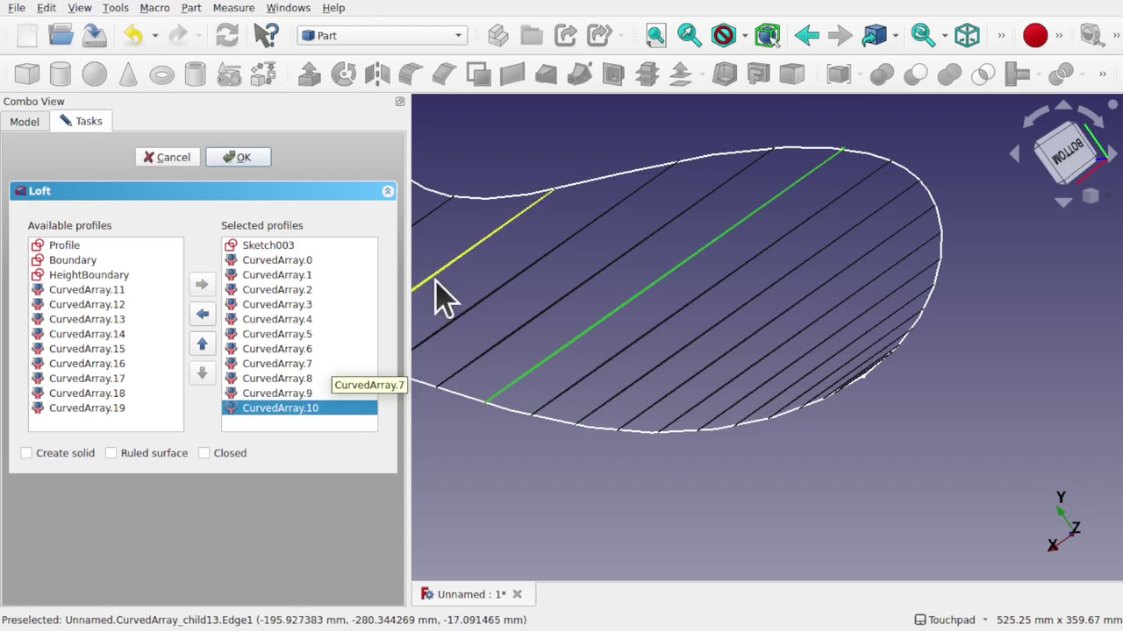
left_click(238, 157)
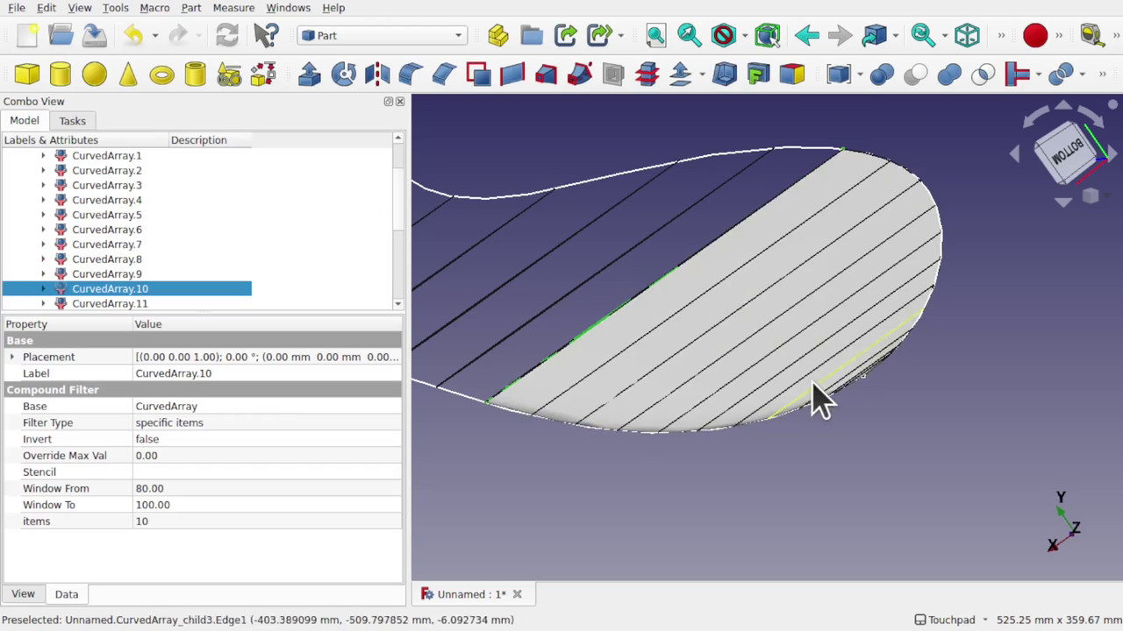
Inspect the lofted wing tip from several angles, especially the surface between the point and the outermost ribs.
left_click_drag(814, 389, 746, 339, "alt")
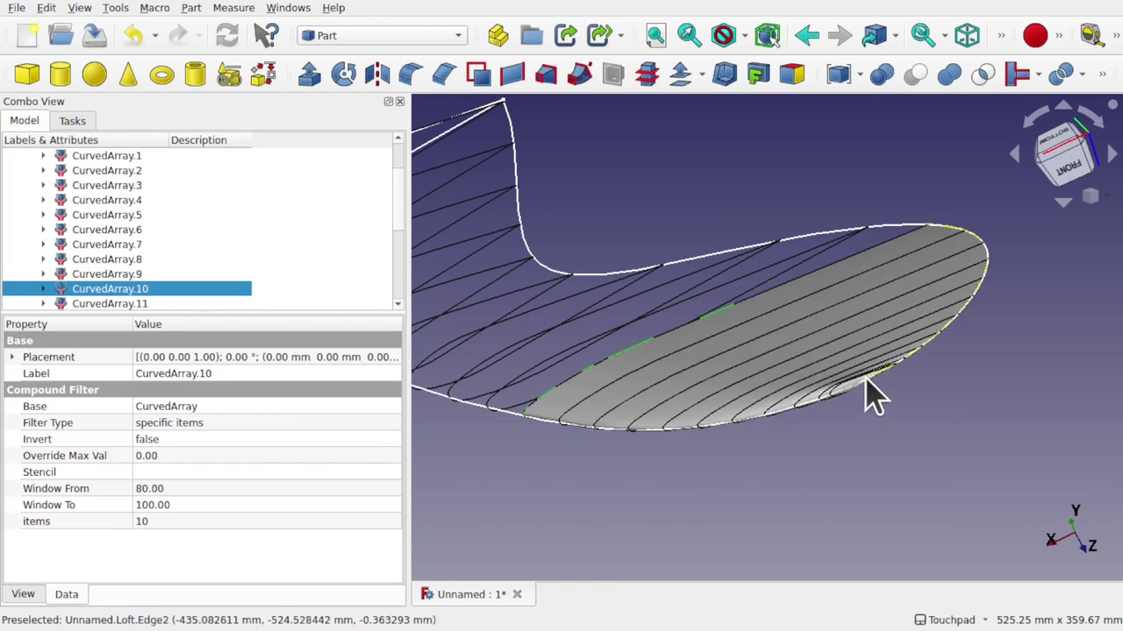
scroll(867, 381, "up", 7)
left_click_drag(867, 380, 992, 384, "alt")
scroll(918, 499, "down", 5)
scroll(895, 499, "up", 5)
scroll(811, 562, "down", 6)
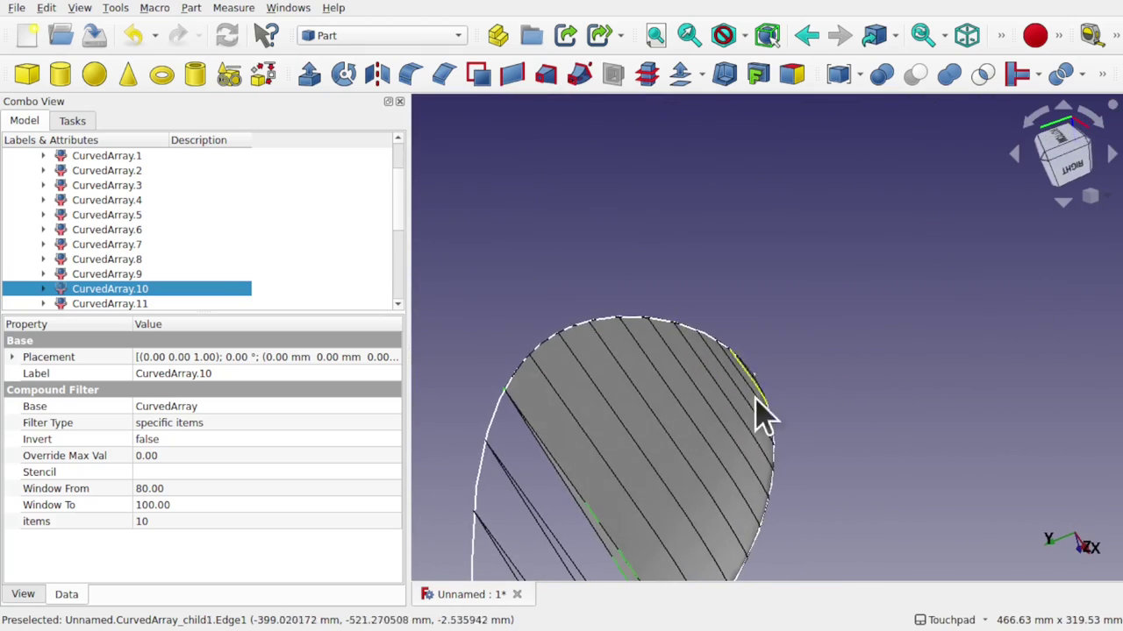
left_click_drag(734, 453, 546, 464, "alt")
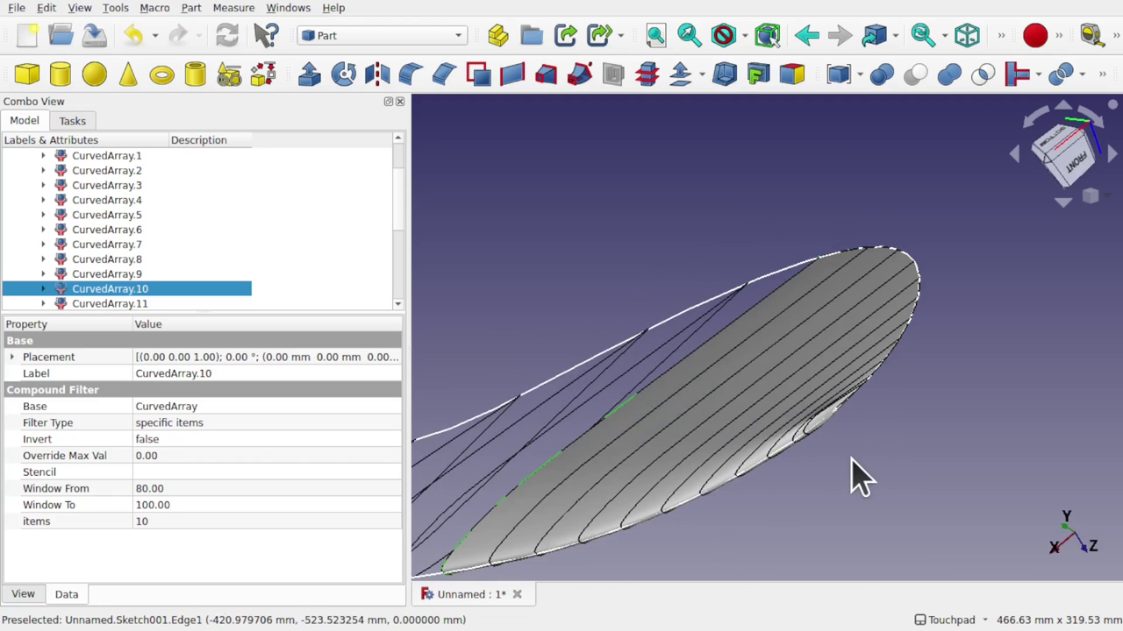
mouse_move(851, 471)
left_mouse_down("alt")
mouse_move(809, 494)
mouse_move(771, 473)
left_mouse_up("alt")
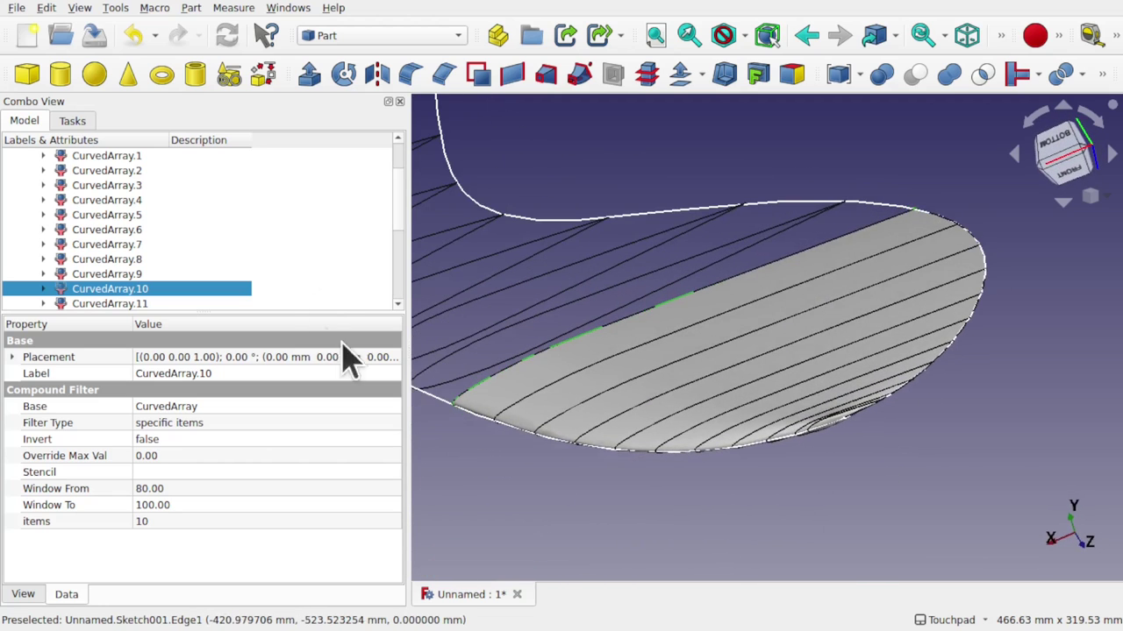
Delete the trial loft from the model.
scroll(399, 298, "down", 3)
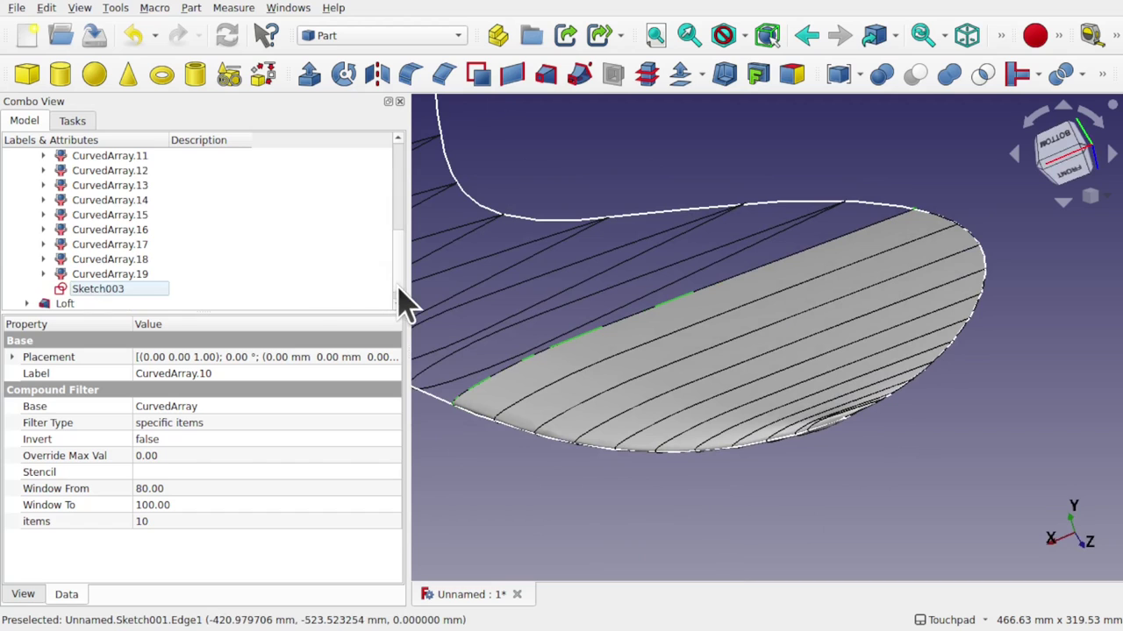
left_click(103, 303)
key("Delete")
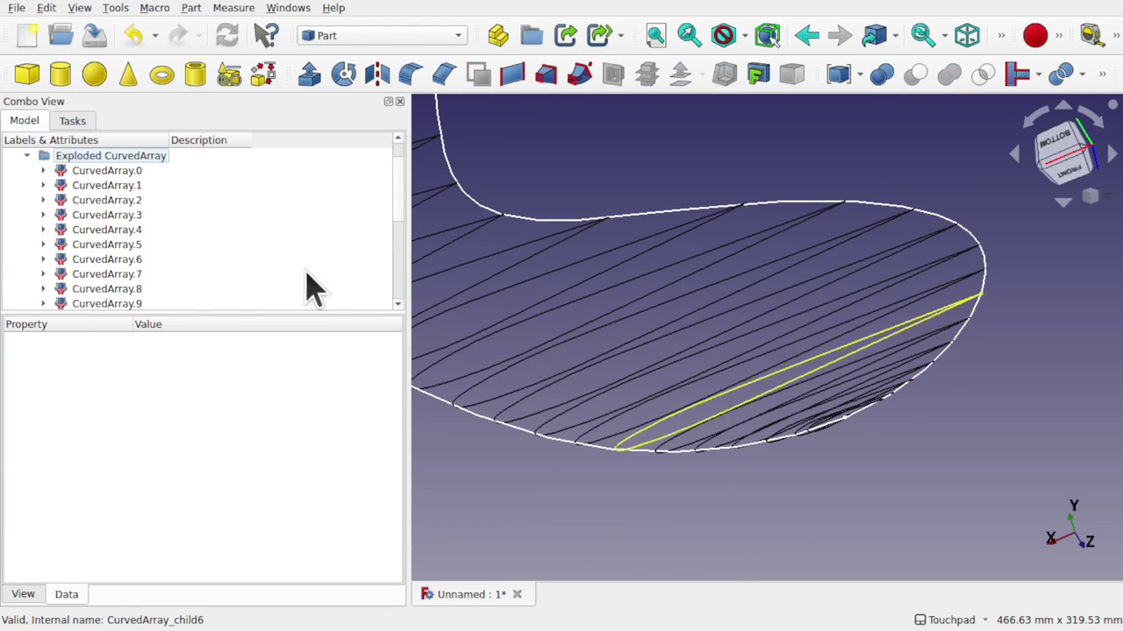
left_click_drag(406, 292, 226, 303)
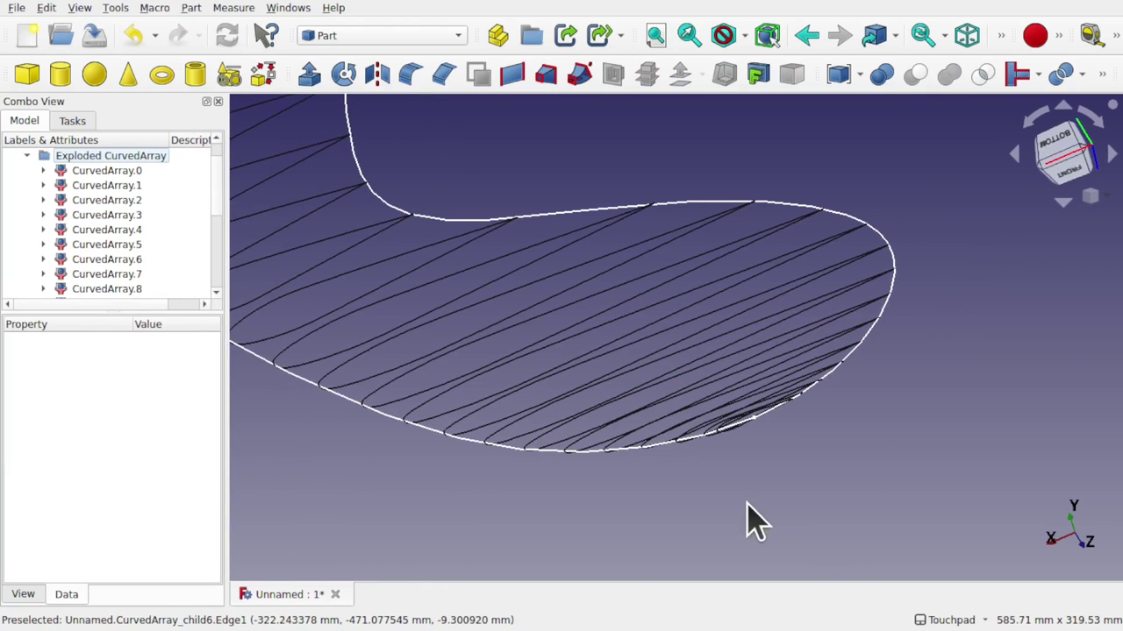
In the Draft workbench, align the working plane with the outermost rib, CurvedArray.0.
left_click(418, 35)
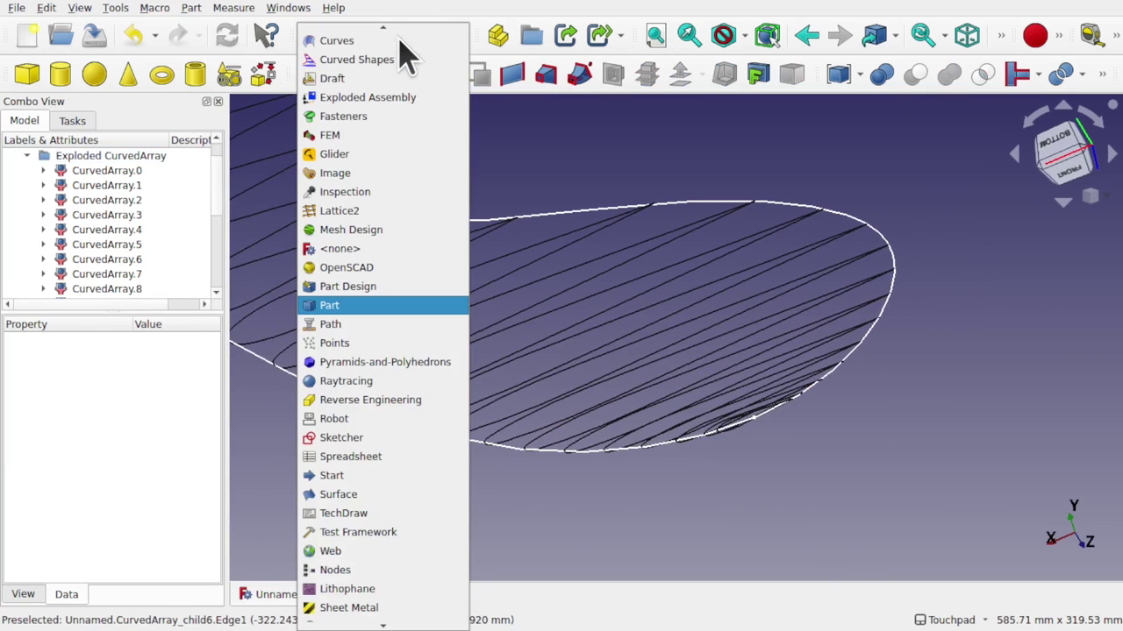
left_click(339, 78)
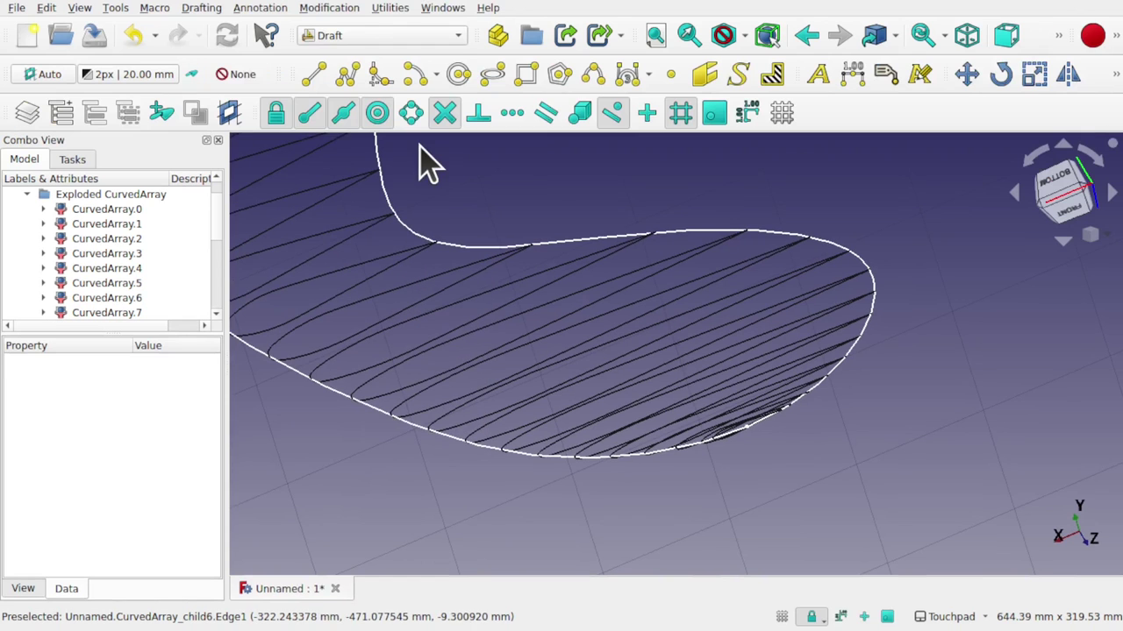
scroll(734, 473, "up", 8)
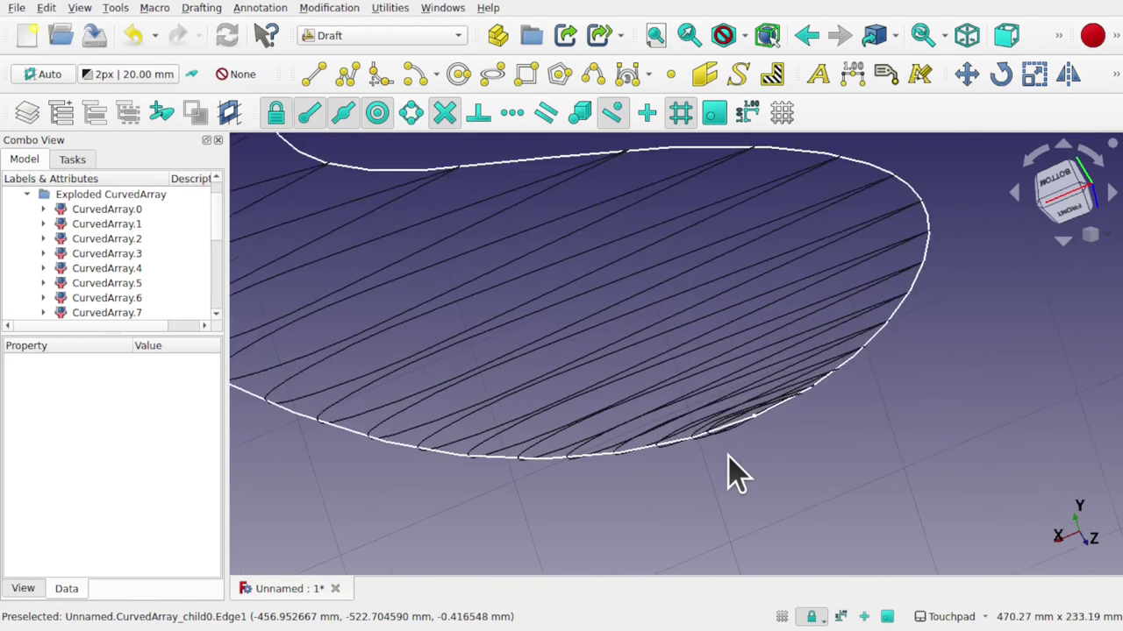
scroll(728, 456, "up", 2)
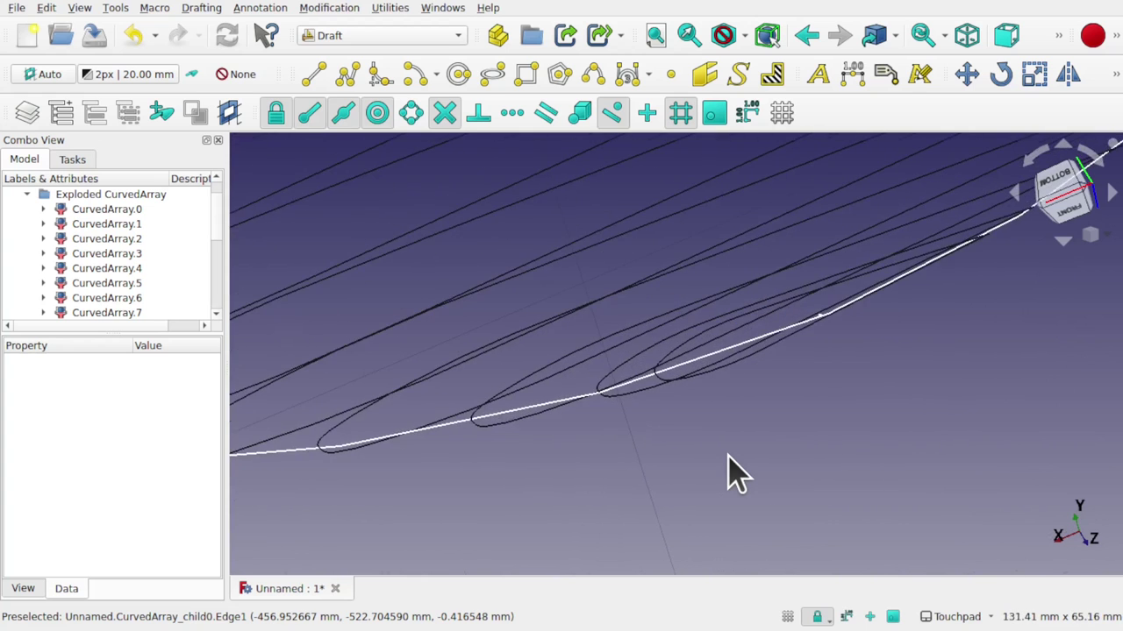
left_click_drag(759, 356, 843, 389, "shift")
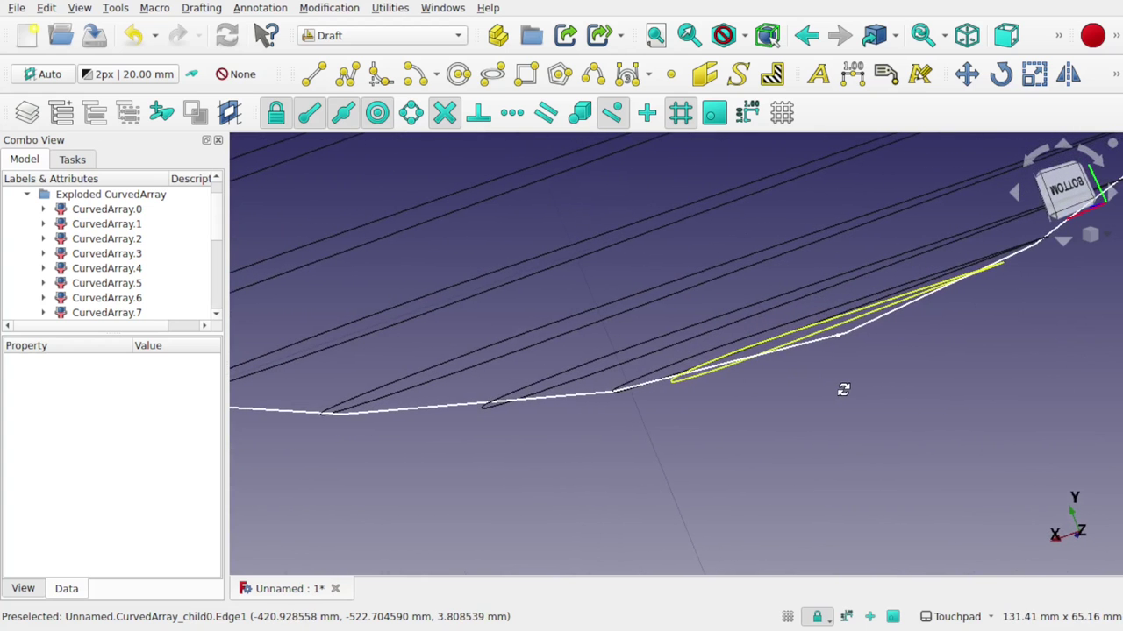
mouse_move(845, 351)
left_mouse_down("alt")
mouse_move(773, 350)
mouse_move(770, 304)
mouse_move(784, 299)
left_mouse_up("alt")
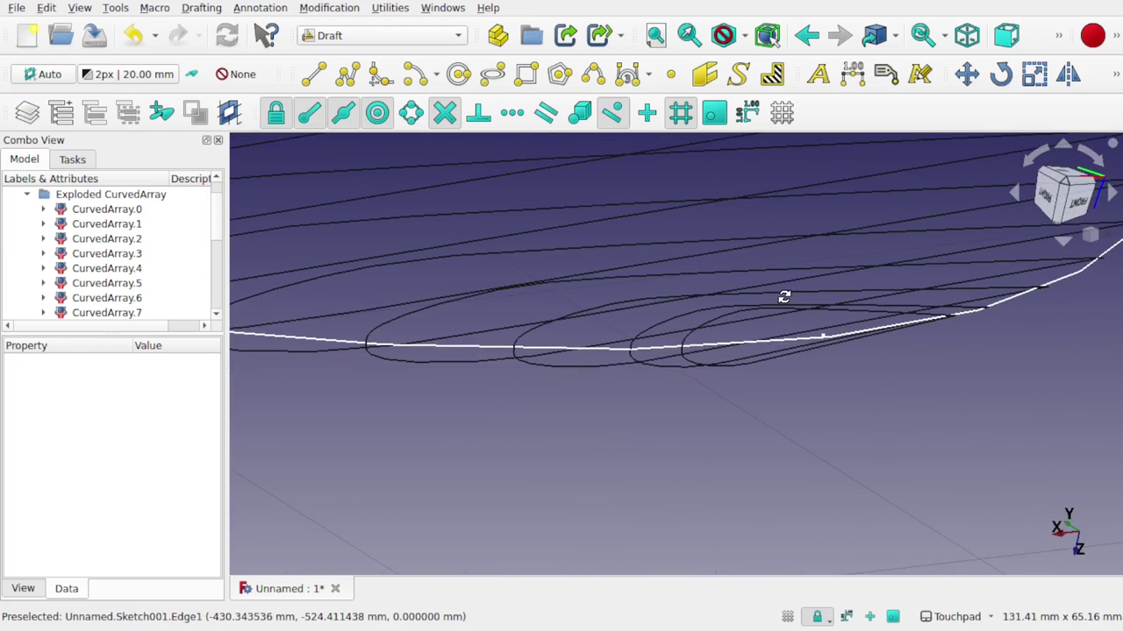
left_click(708, 320)
mouse_move(708, 319)
left_mouse_down("alt")
mouse_move(764, 439)
mouse_move(708, 357)
mouse_move(707, 333)
left_mouse_up("alt")
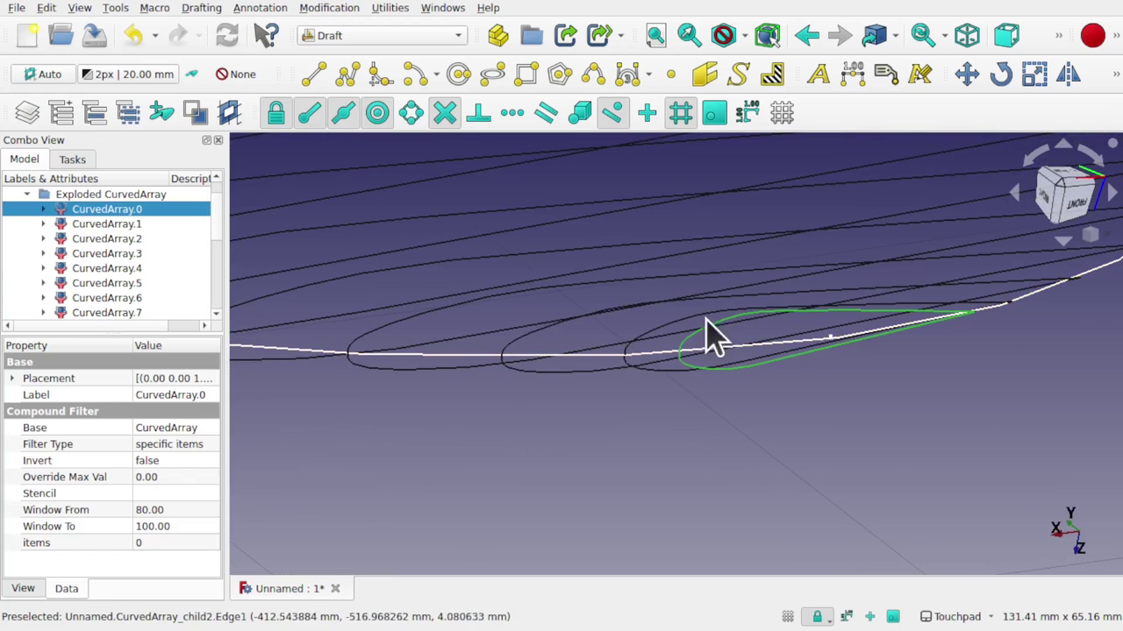
left_click_drag(804, 394, 827, 413, "alt")
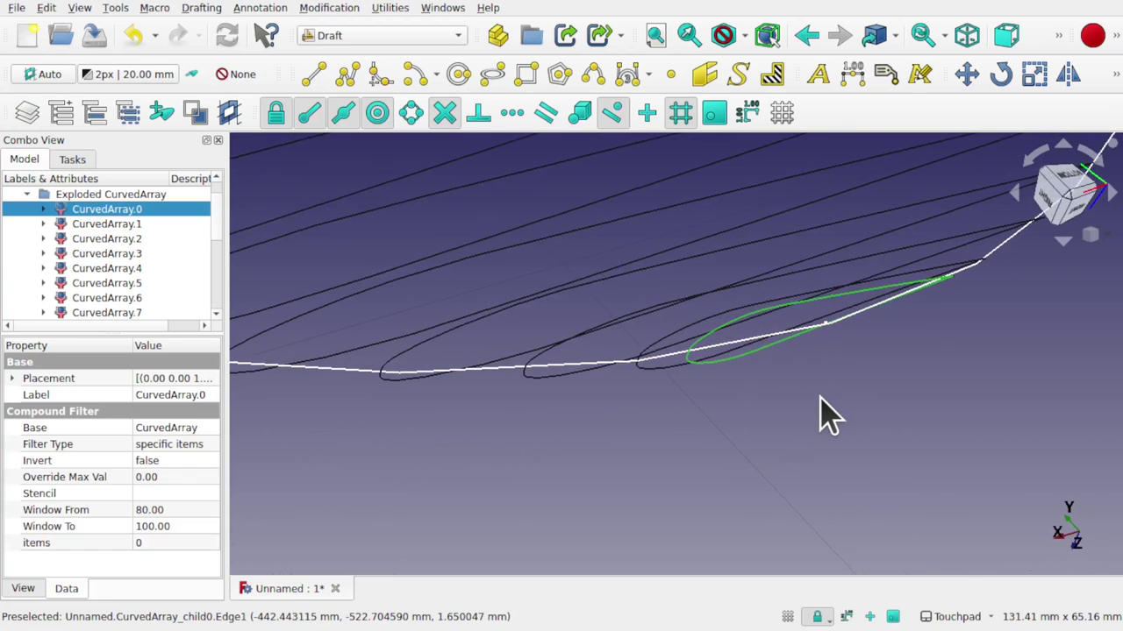
left_click_drag(866, 319, 842, 358, "alt")
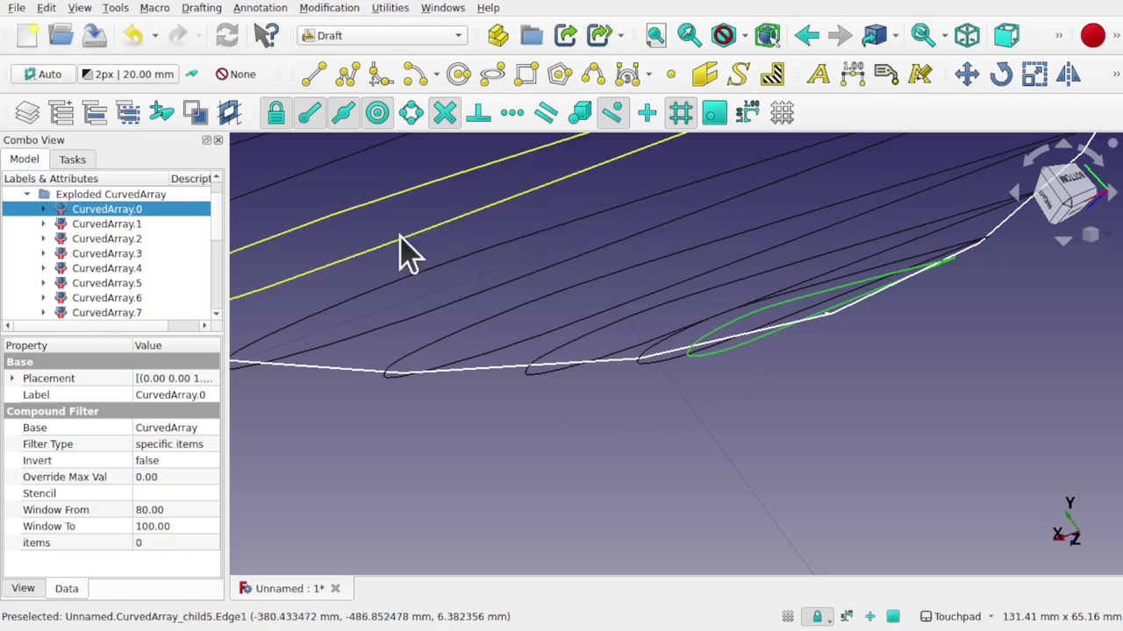
left_click(391, 11)
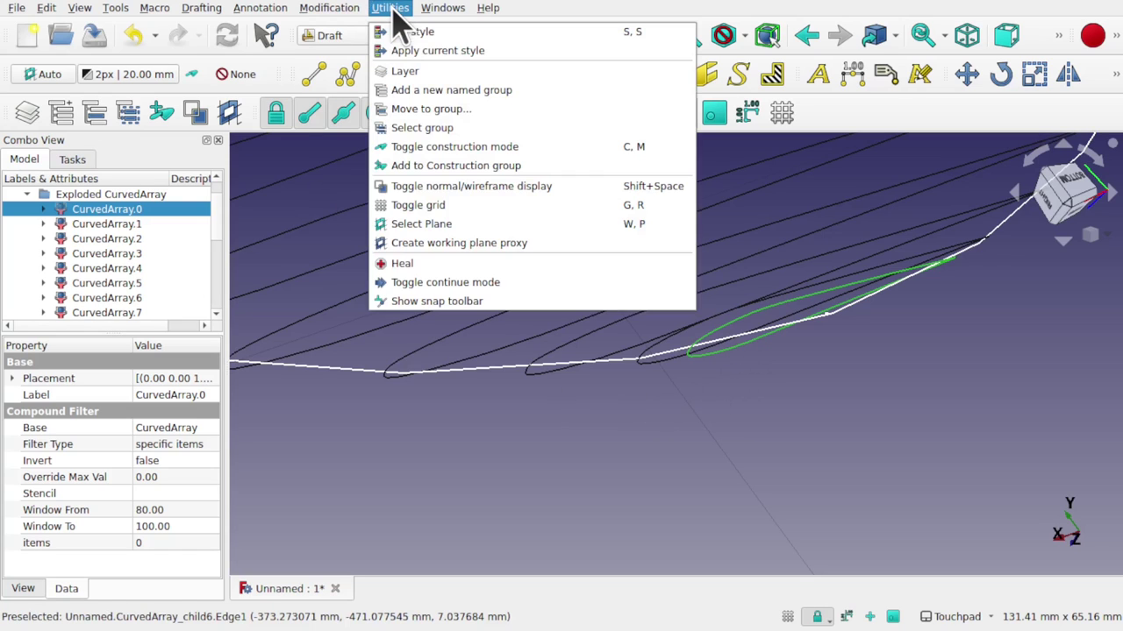
left_click(439, 221)
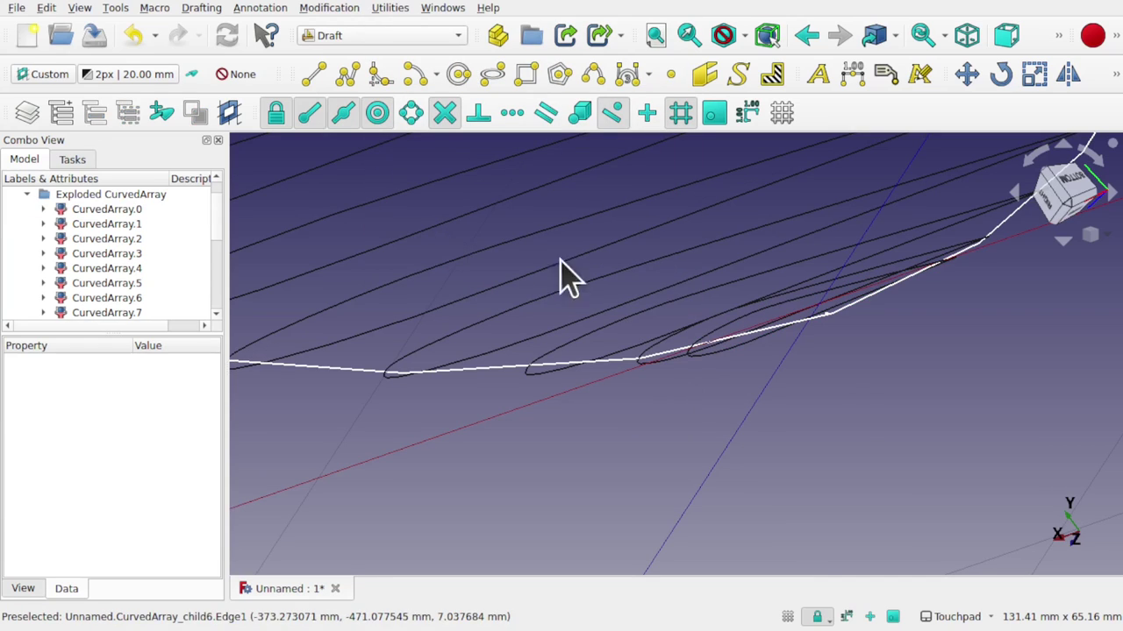
Examine the working plane's alignment with the tip point and outermost ribs, and look through the exploded rib list.
scroll(838, 393, "down", 6)
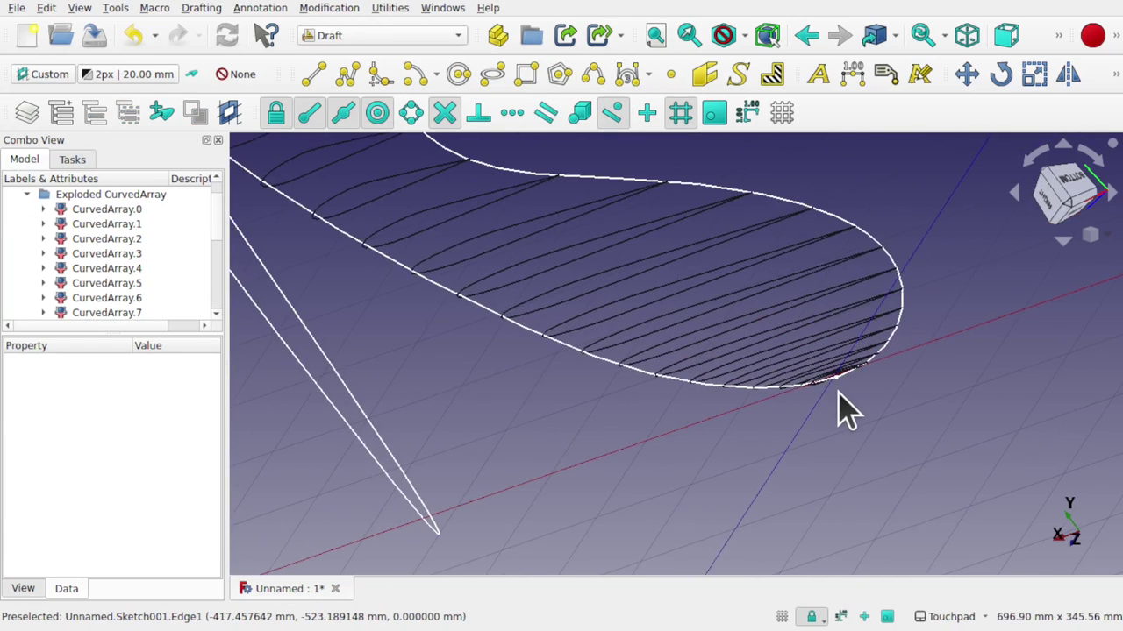
mouse_move(853, 430)
left_mouse_down("shift")
mouse_move(694, 306)
mouse_move(759, 405)
mouse_move(852, 401)
left_mouse_up("shift")
scroll(849, 402, "up", 8)
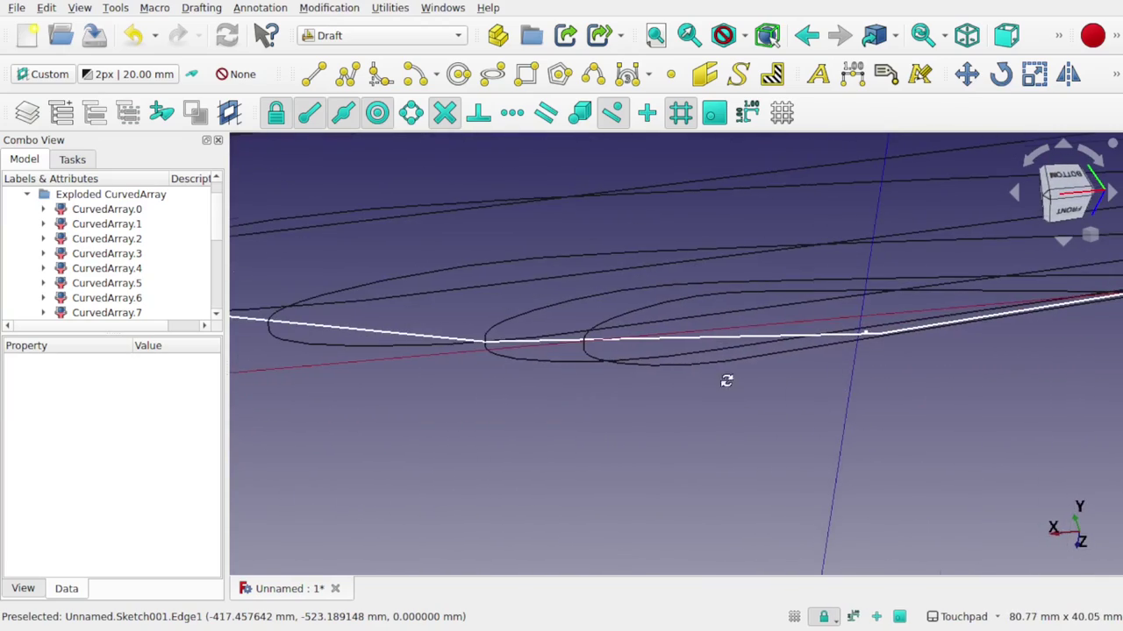
left_click_drag(726, 381, 742, 342, "shift")
scroll(742, 342, "down", 3)
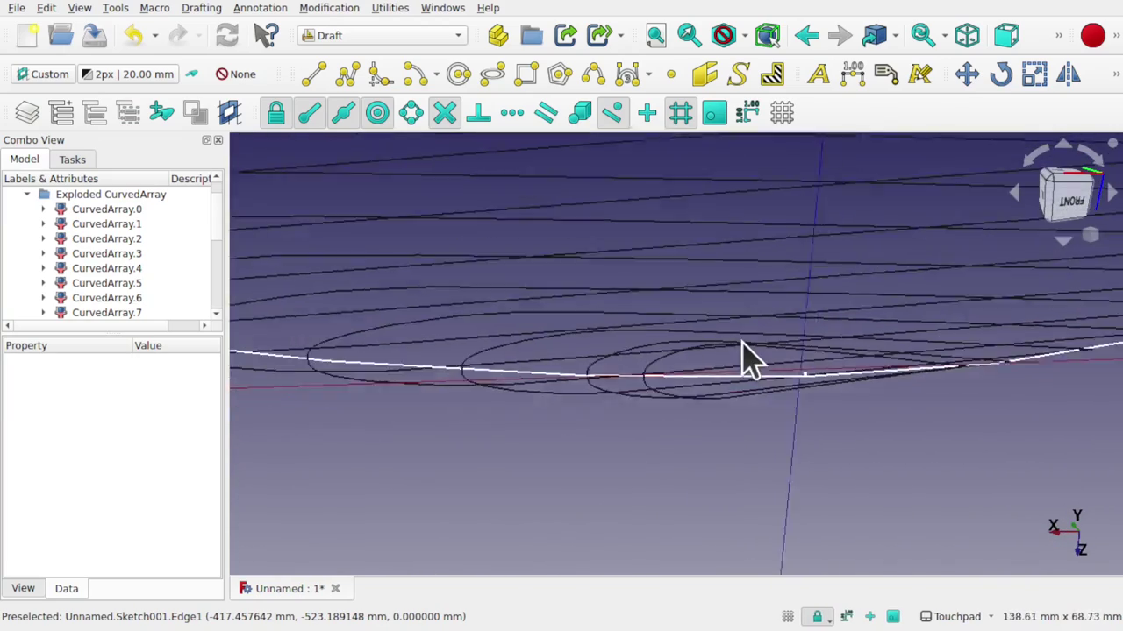
scroll(744, 358, "down", 4)
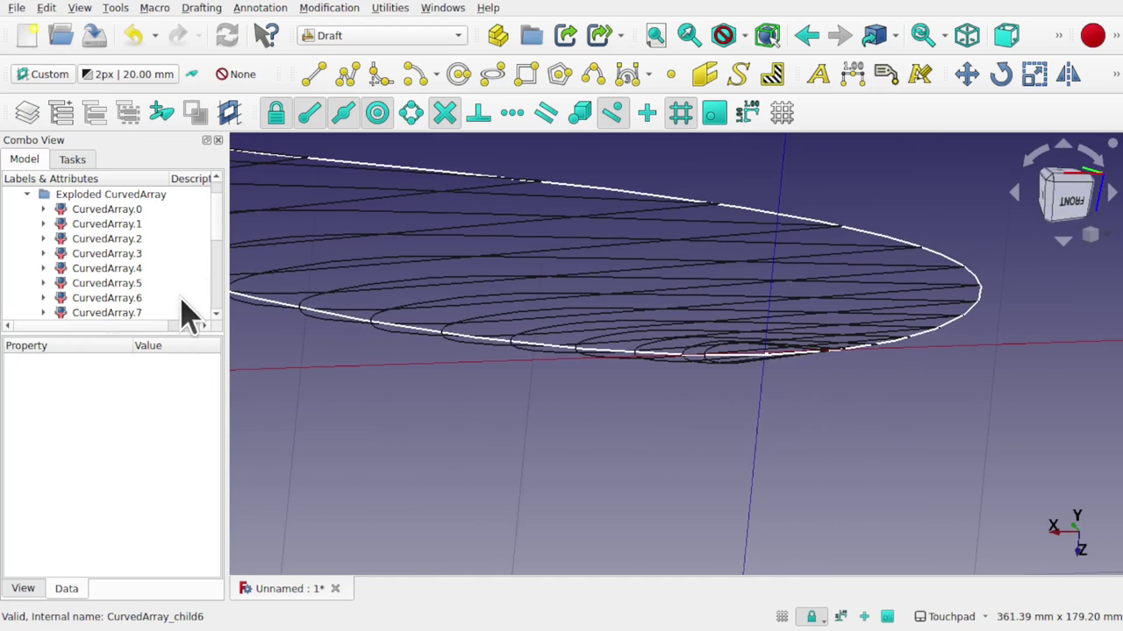
scroll(220, 298, "down", 4)
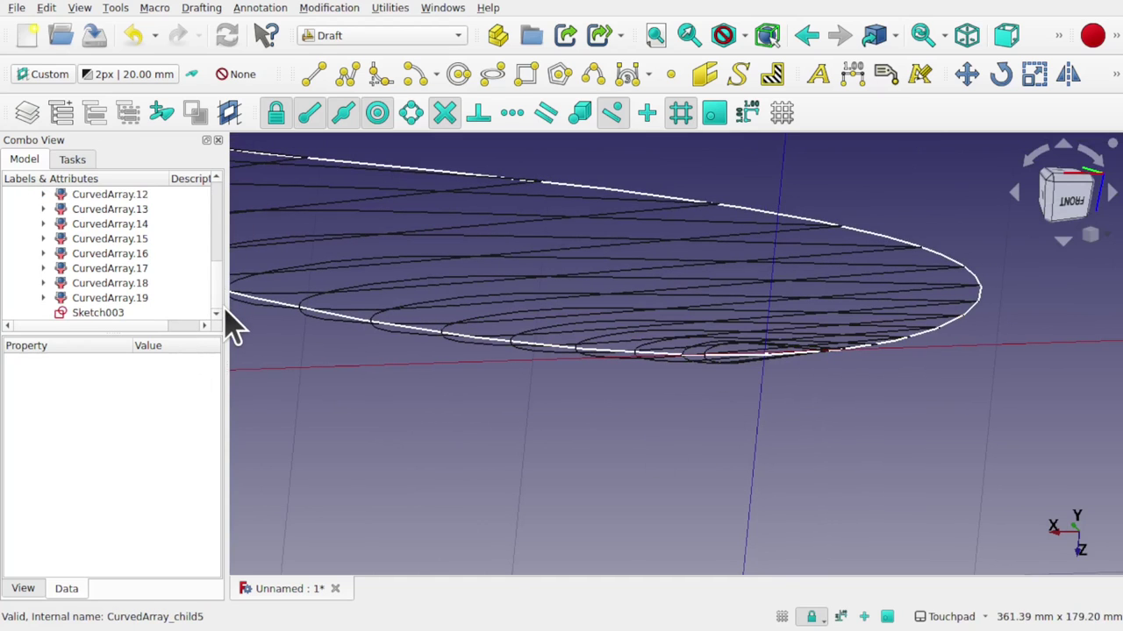
scroll(221, 281, "up", 5)
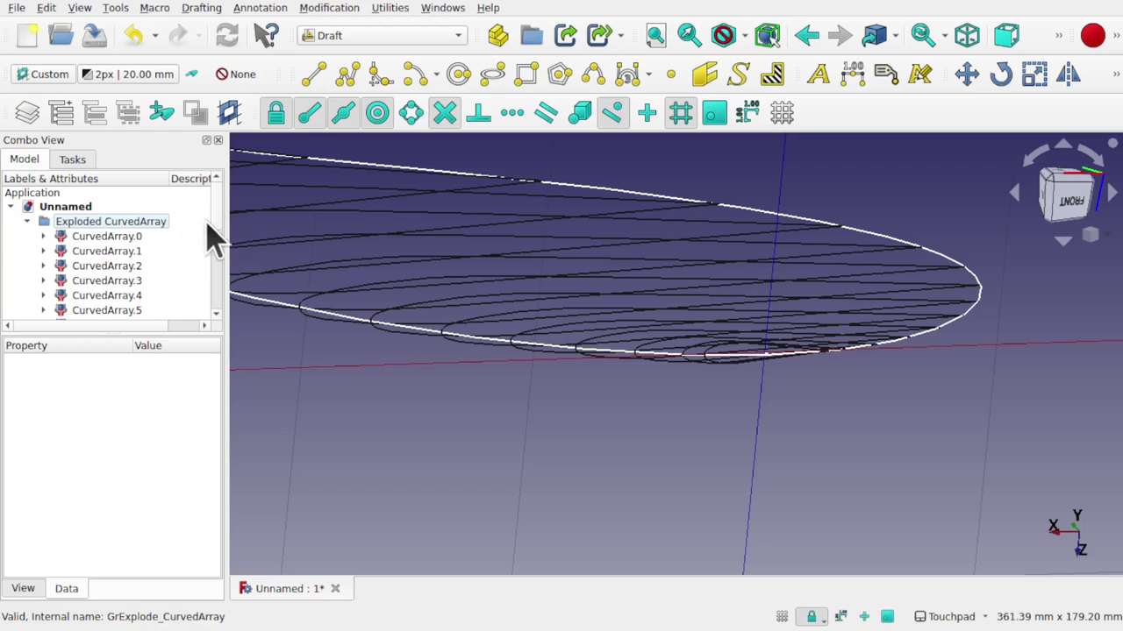
Start the Draft Scale operation on CurvedArray.0 and try to pick the tip point as its base point.
left_click(123, 237)
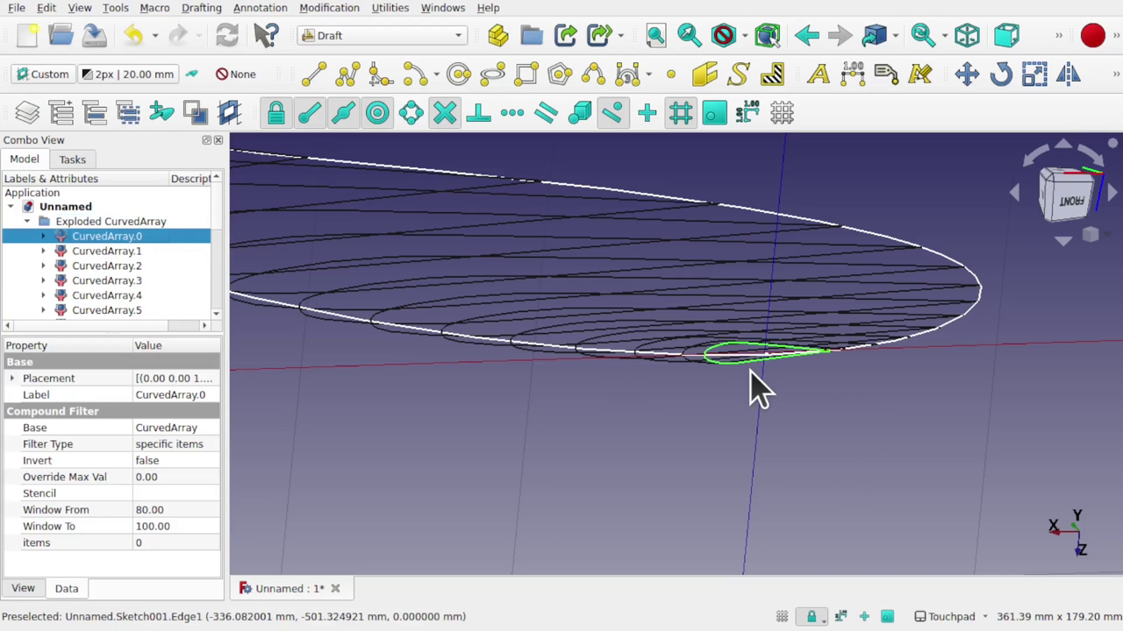
scroll(751, 373, "up", 5)
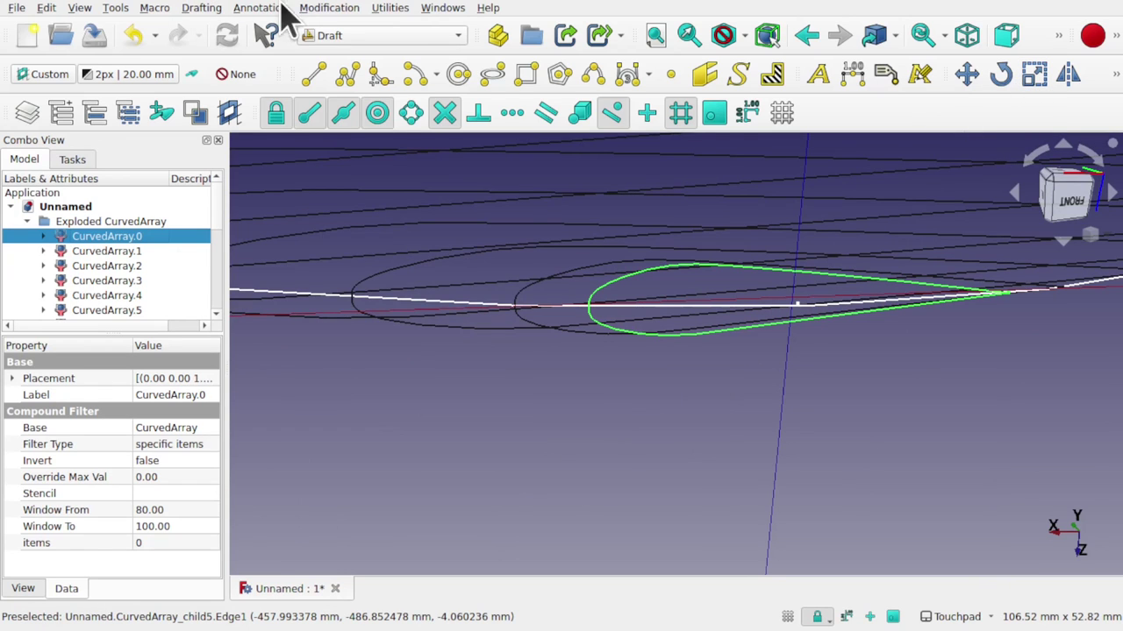
left_click(331, 9)
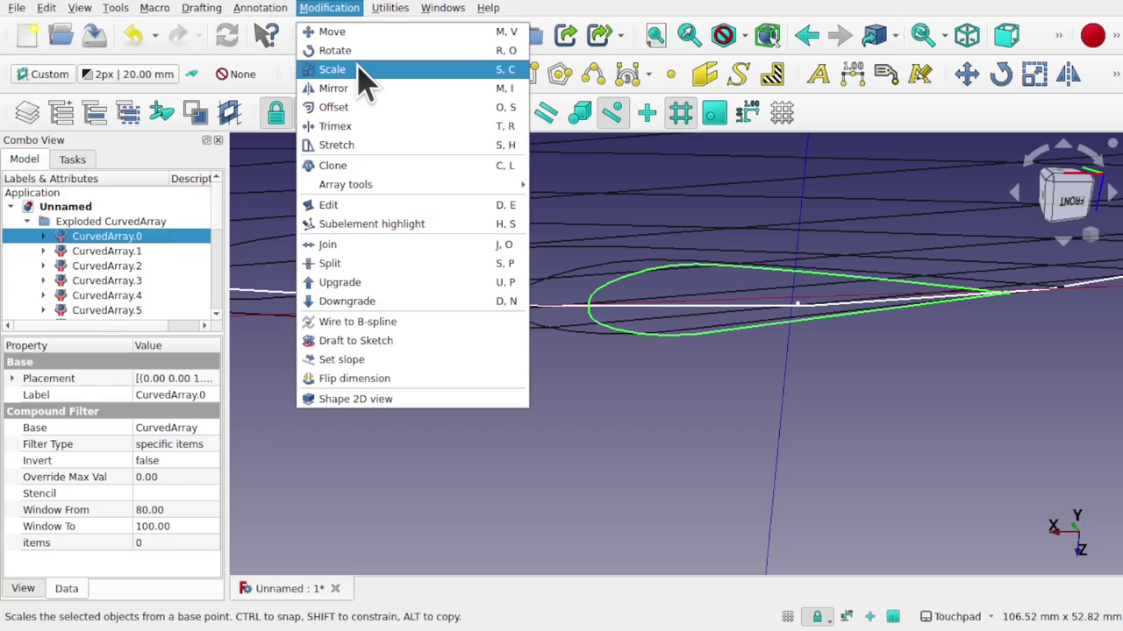
left_click(333, 70)
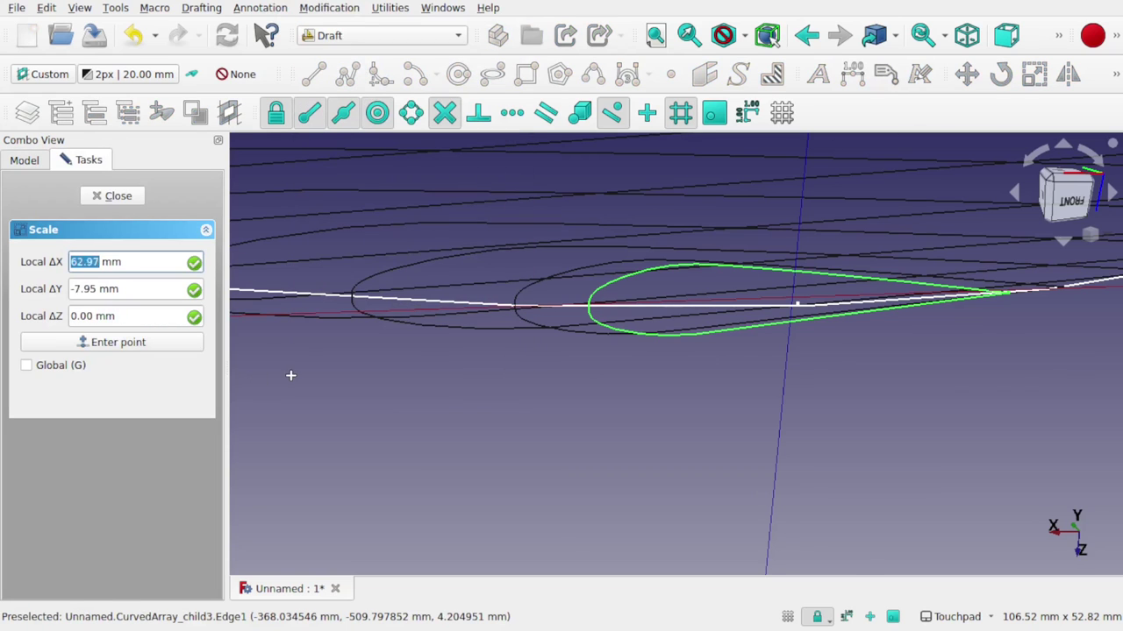
mouse_move(611, 391)
left_mouse_down("shift")
mouse_move(584, 383)
mouse_move(596, 379)
left_mouse_up("shift")
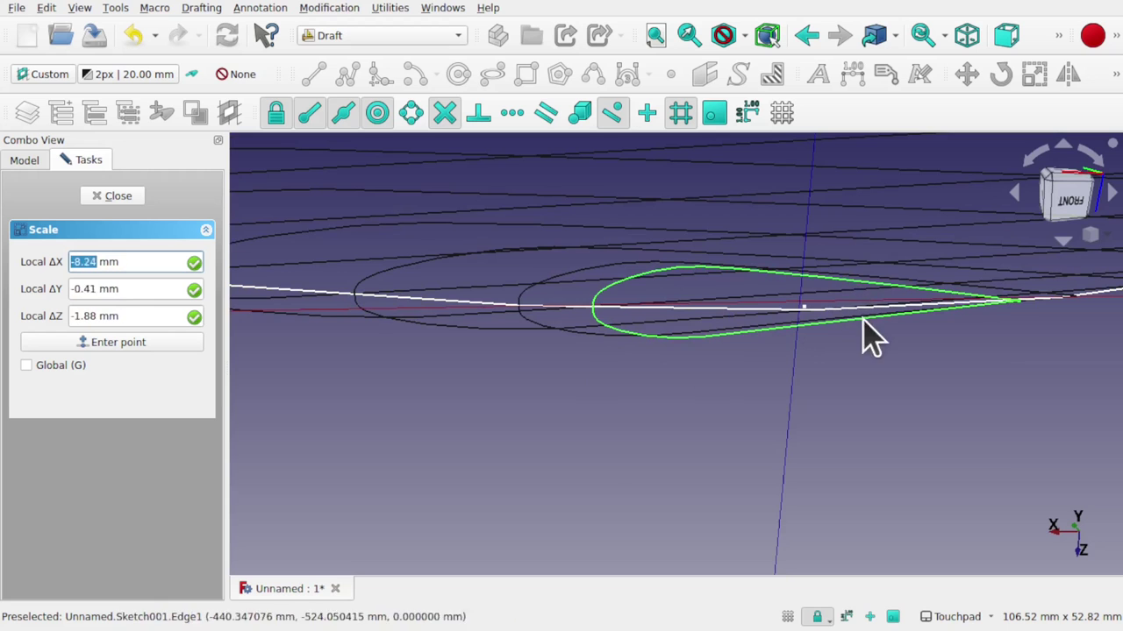
scroll(614, 430, "down", 5)
scroll(614, 439, "down", 2)
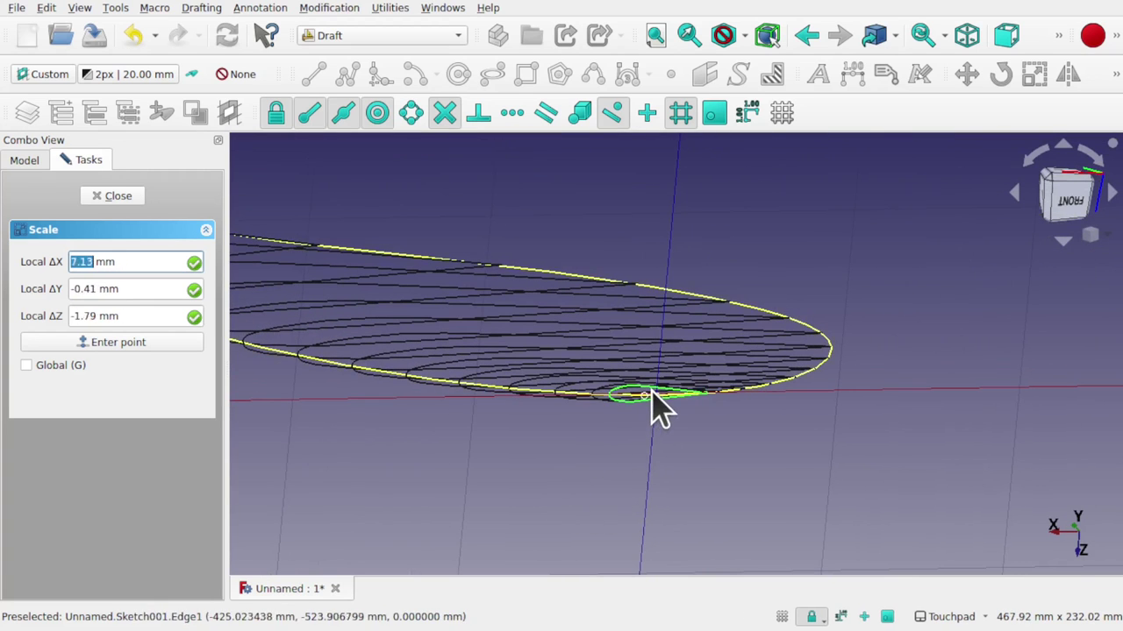
key("y")
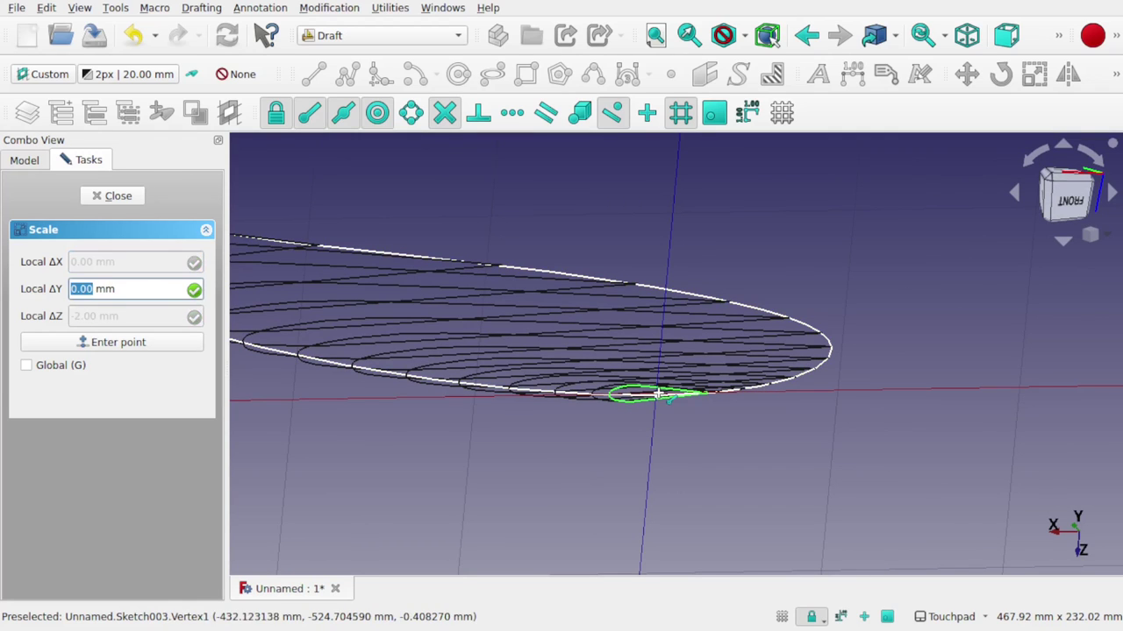
left_click(657, 394)
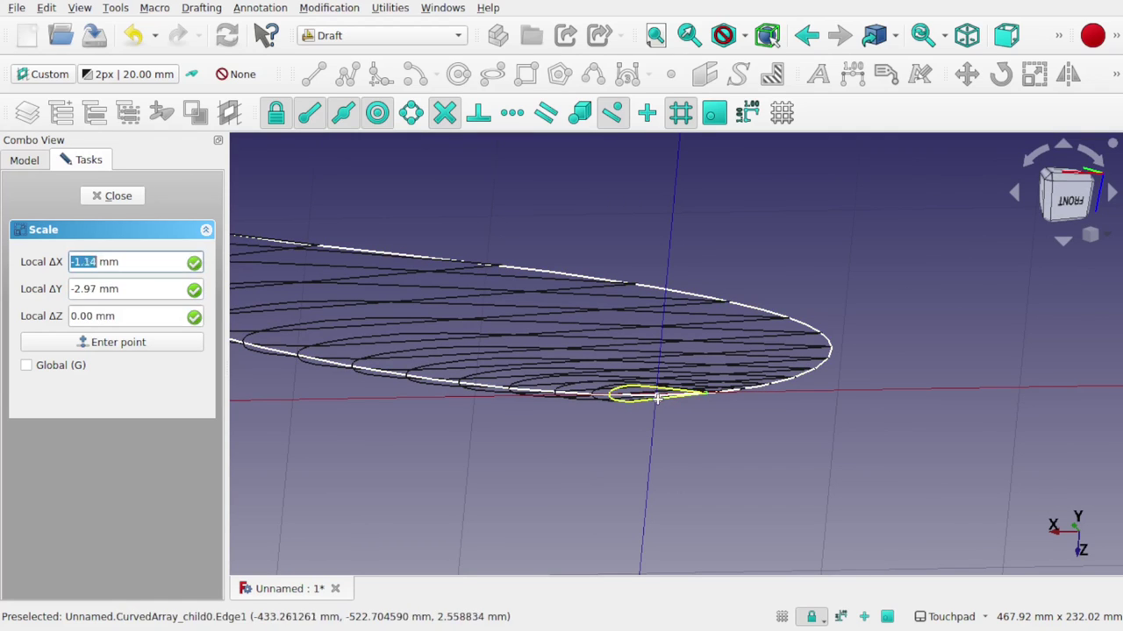
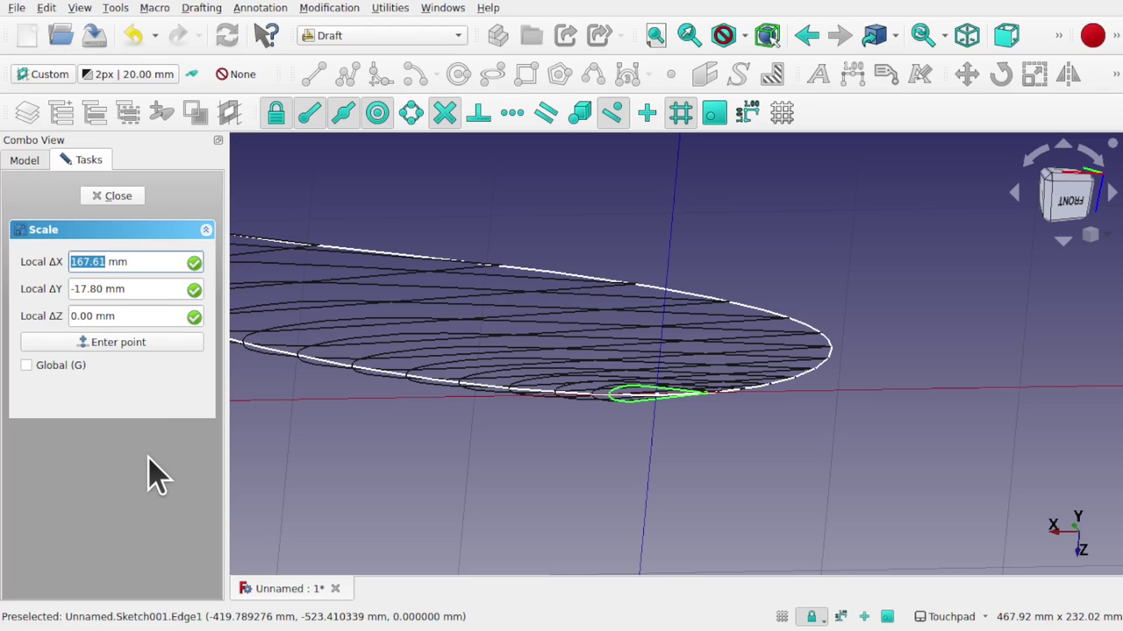
Place the scale's base point at the working plane's origin, with local X, Y and Z at 0 mm.
key("Tab")
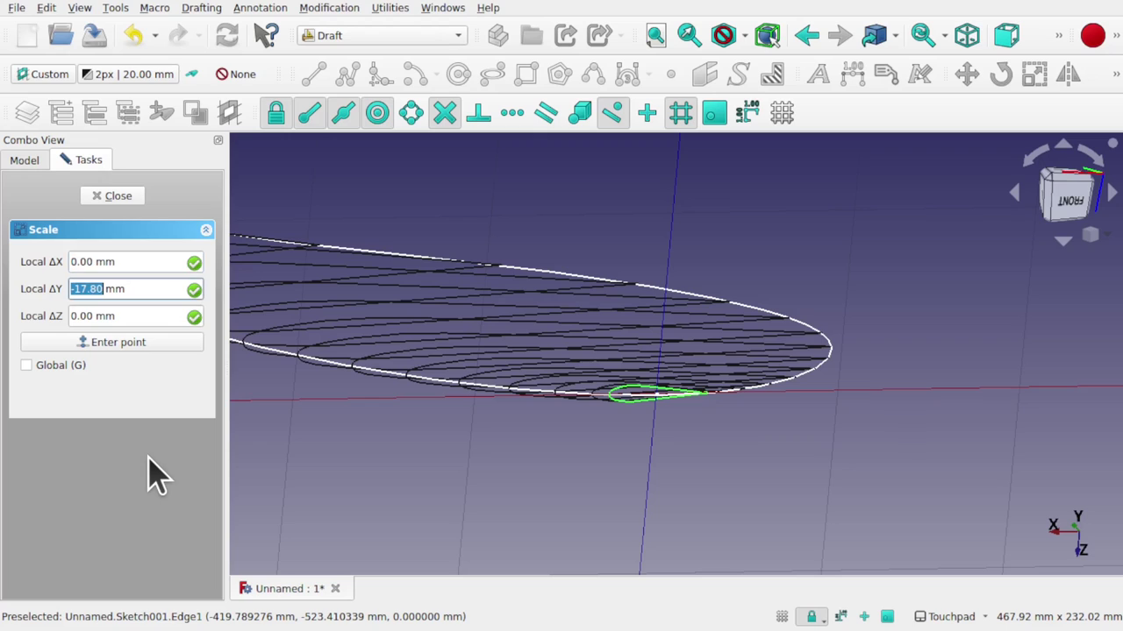
key("Tab")
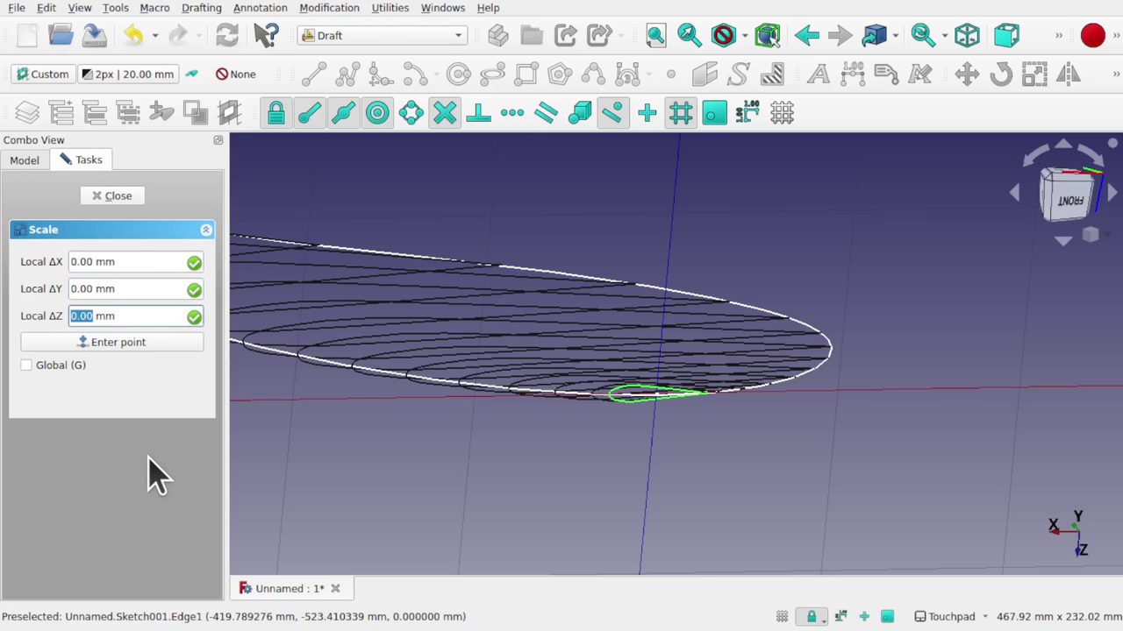
type("0")
key("Return")
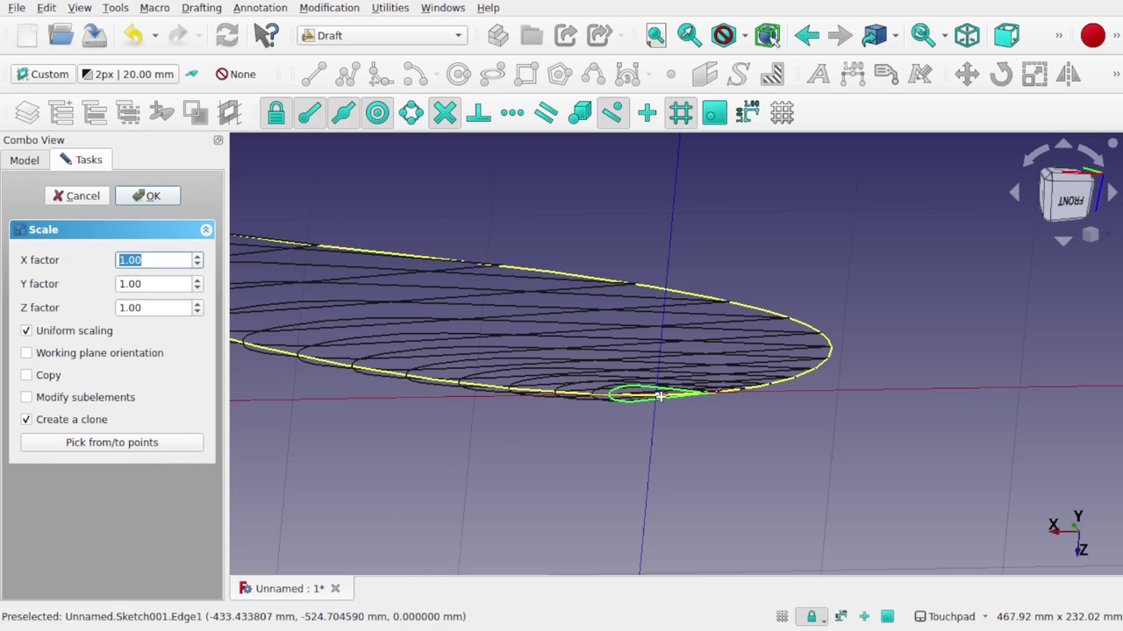
Scale the outermost rib uniformly by 0.05 with Create a clone enabled, producing a tiny clone near the wing tip.
scroll(654, 394, "up", 5)
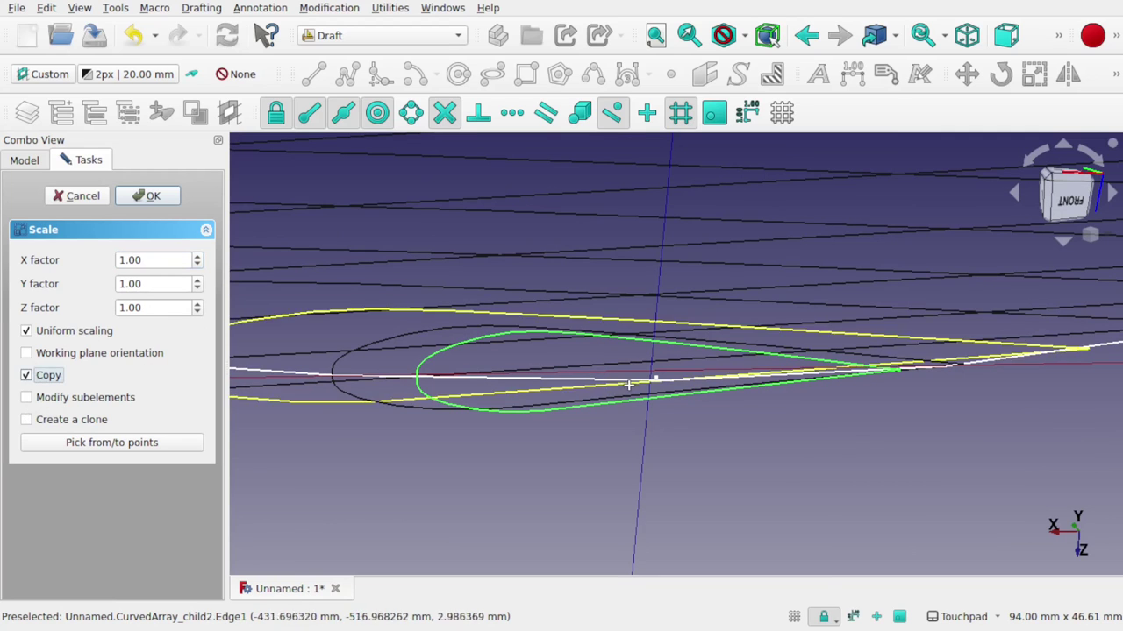
left_click_drag(636, 371, 658, 434, "shift")
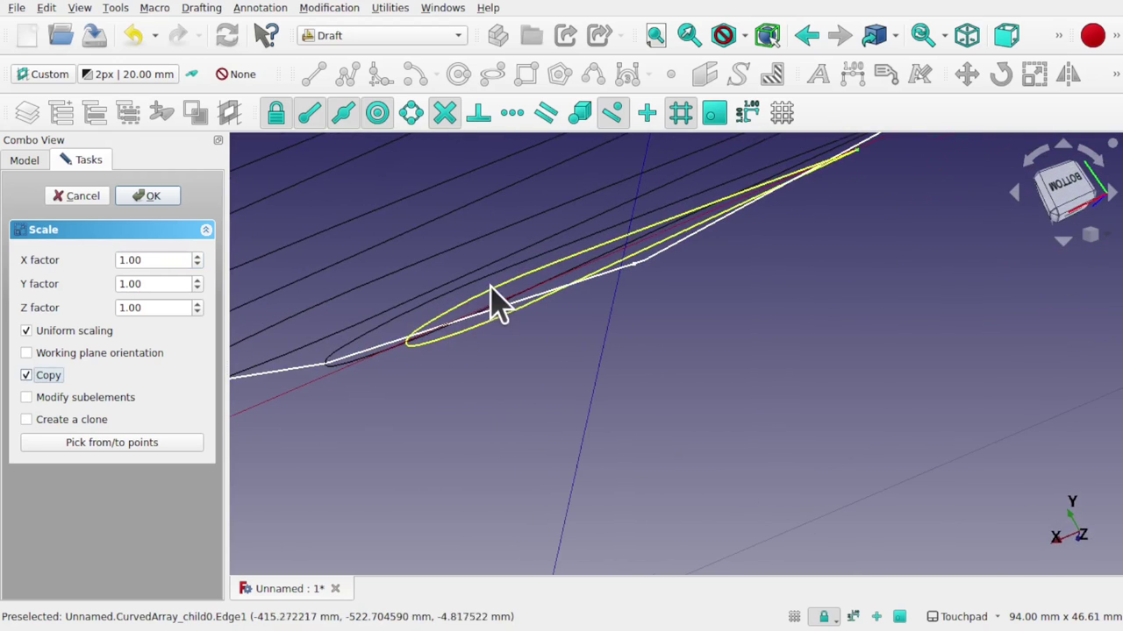
left_click_drag(741, 244, 539, 293, "alt")
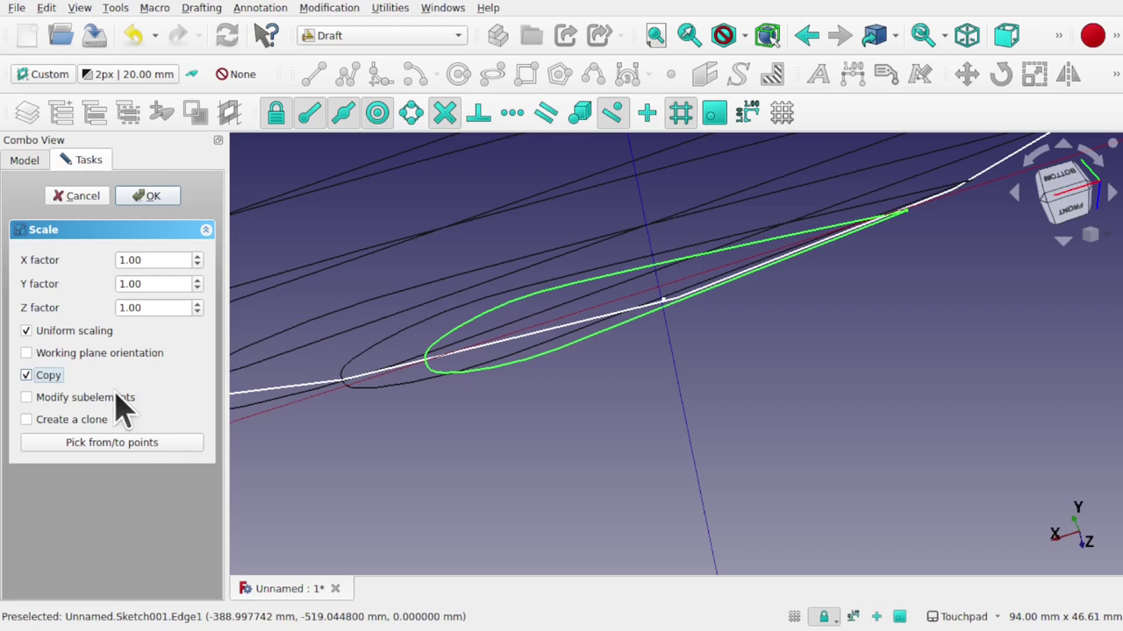
left_click(27, 420)
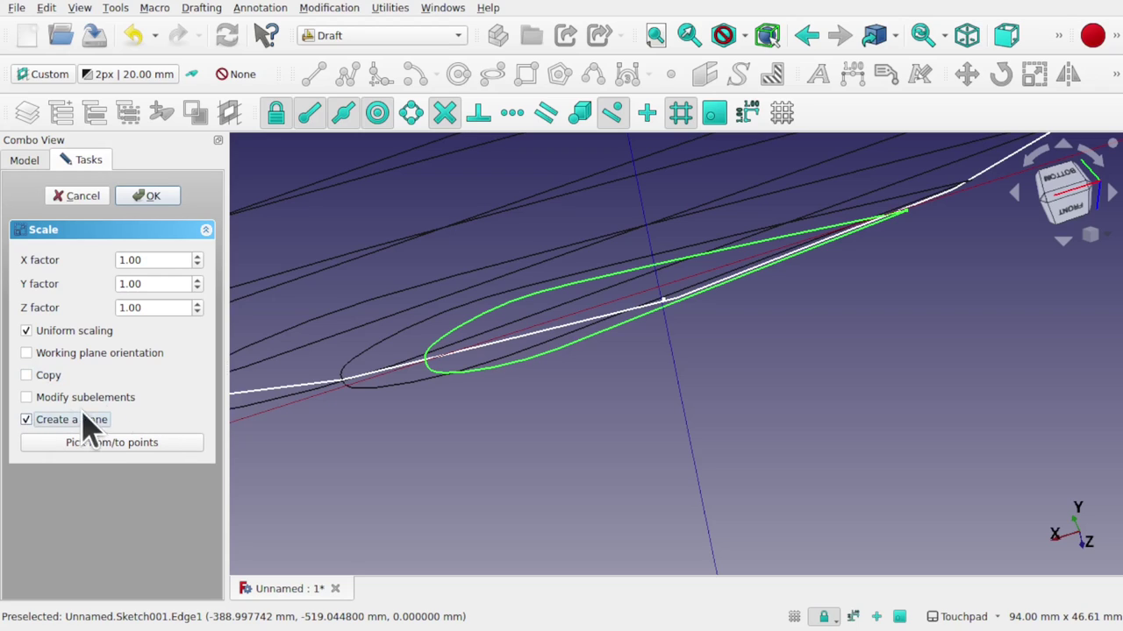
left_click(147, 260)
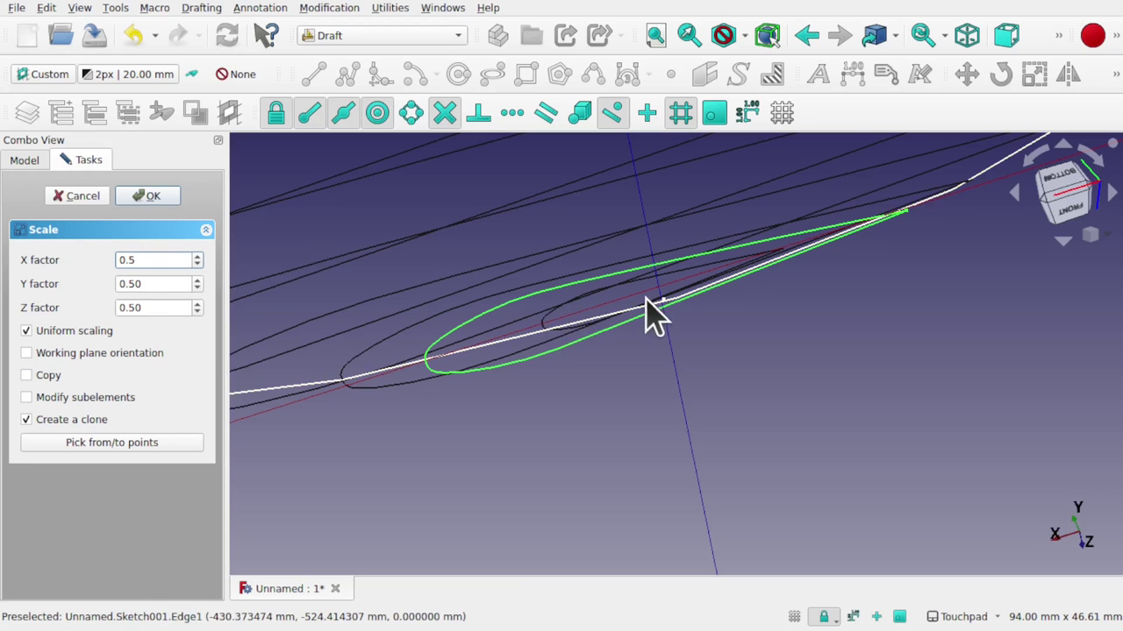
left_click_drag(646, 298, 729, 351, "alt")
middle_click_drag(728, 351, 672, 333)
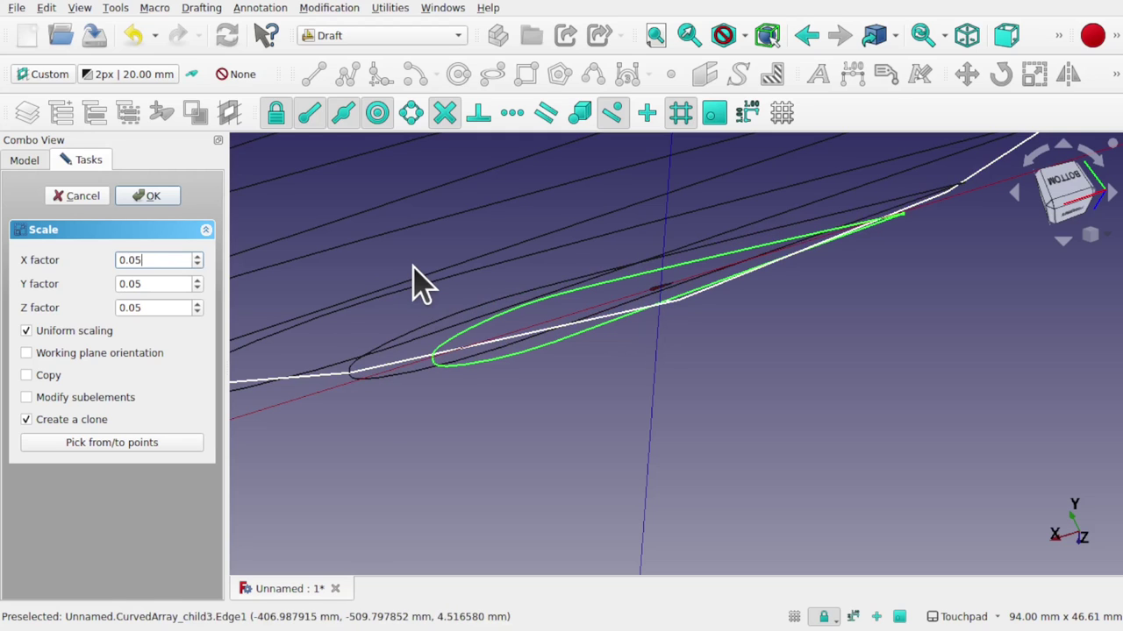
left_click(151, 198)
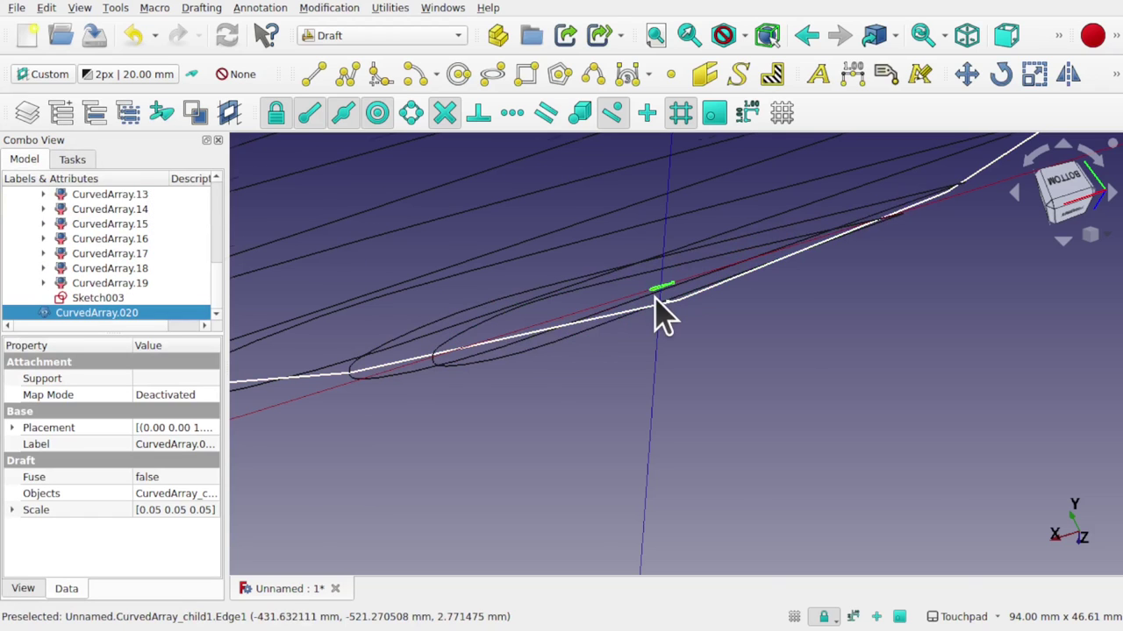
Set the Y position of the scaled clone's placement to -498.57 mm to move it onto the boundary's tip.
scroll(664, 316, "up", 4)
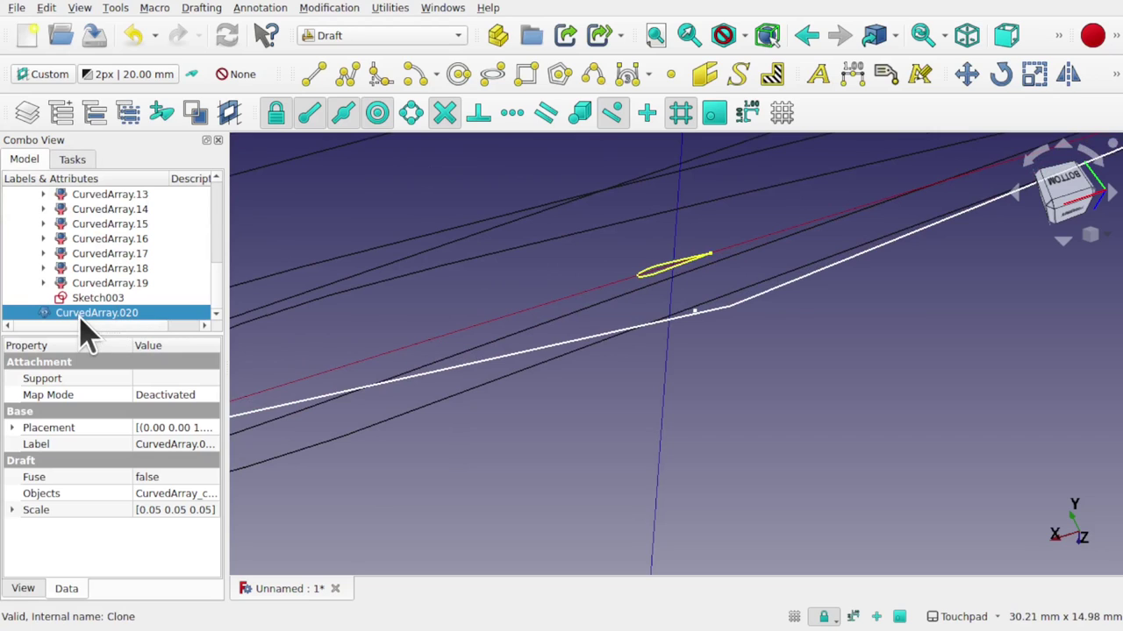
left_click(13, 428)
left_click(29, 478)
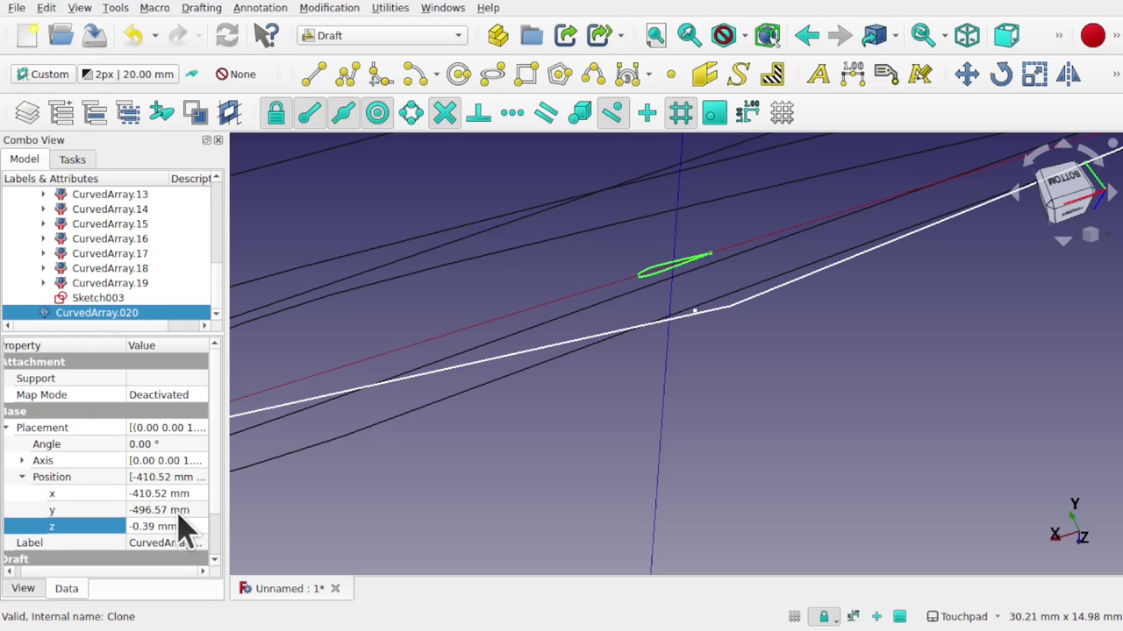
left_click(175, 510)
left_click_drag(614, 314, 612, 362, "alt")
middle_click_drag(612, 363, 588, 313)
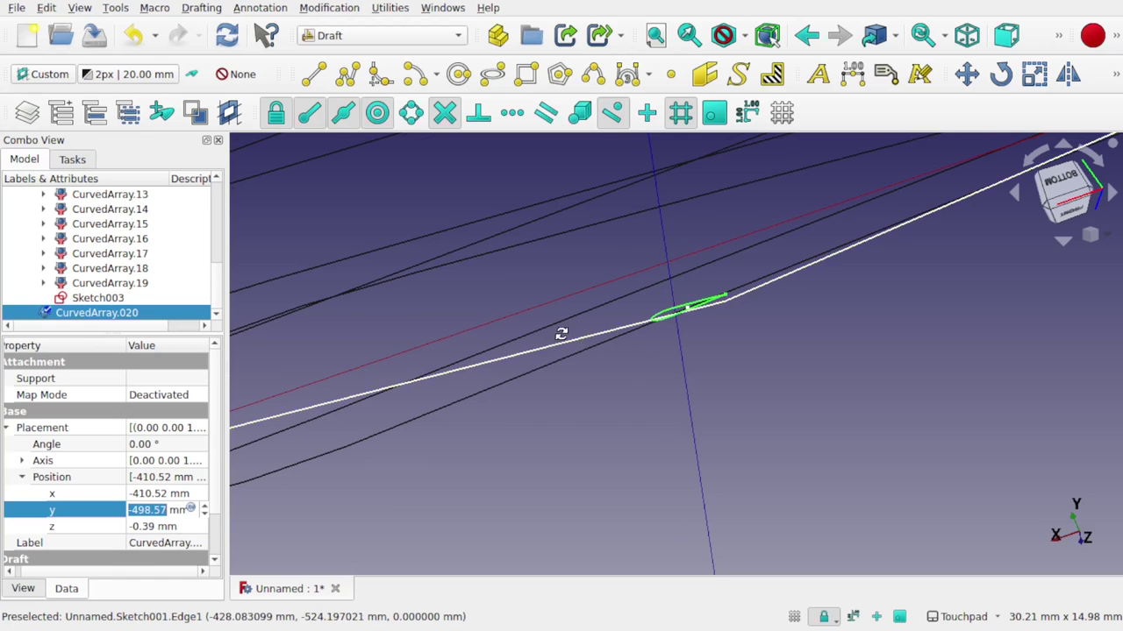
middle_click_drag(561, 331, 539, 391)
left_click(526, 405)
middle_click_drag(588, 439, 612, 488)
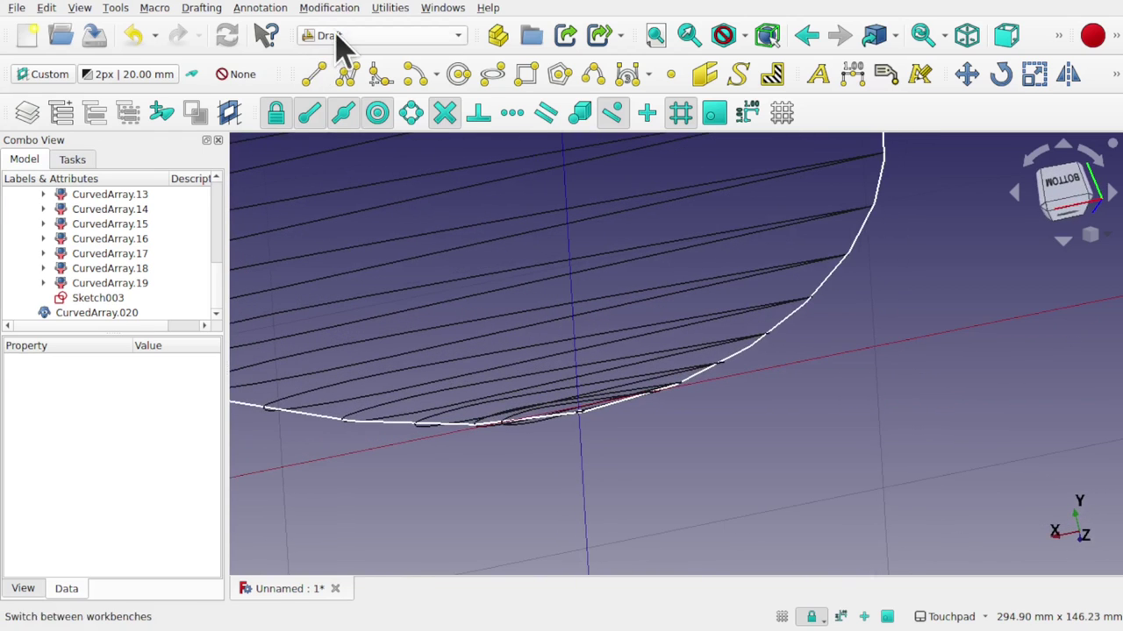
In the Part workbench, start a Loft and add the scaled clone CurvedArray.020 as its first profile.
left_click(343, 39)
left_click(363, 324)
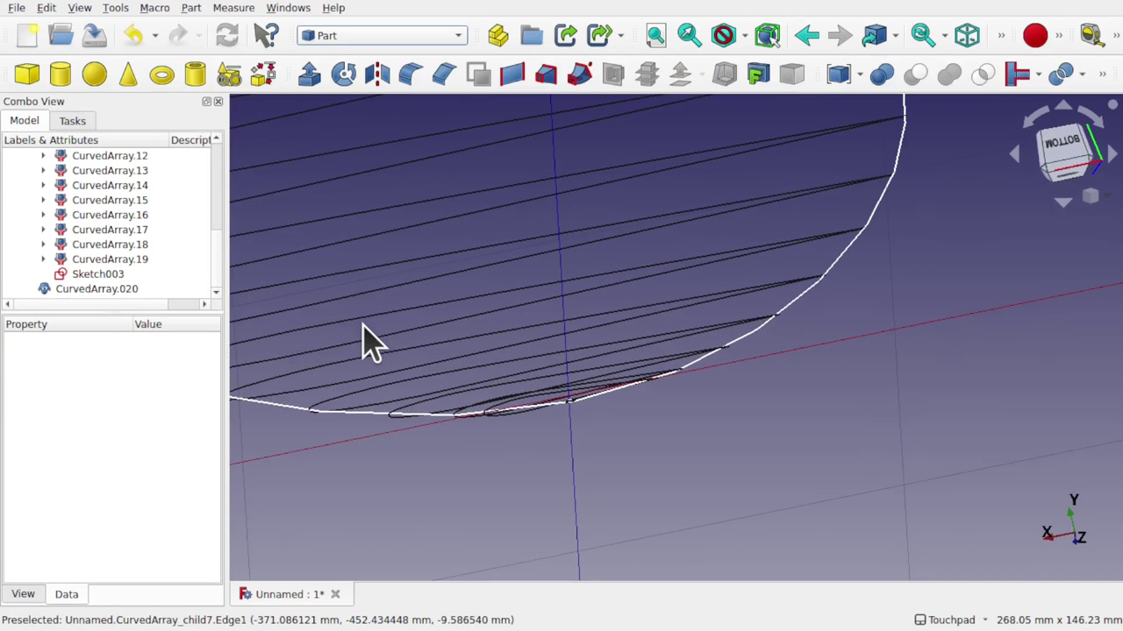
left_click(545, 75)
scroll(120, 412, "down", 1)
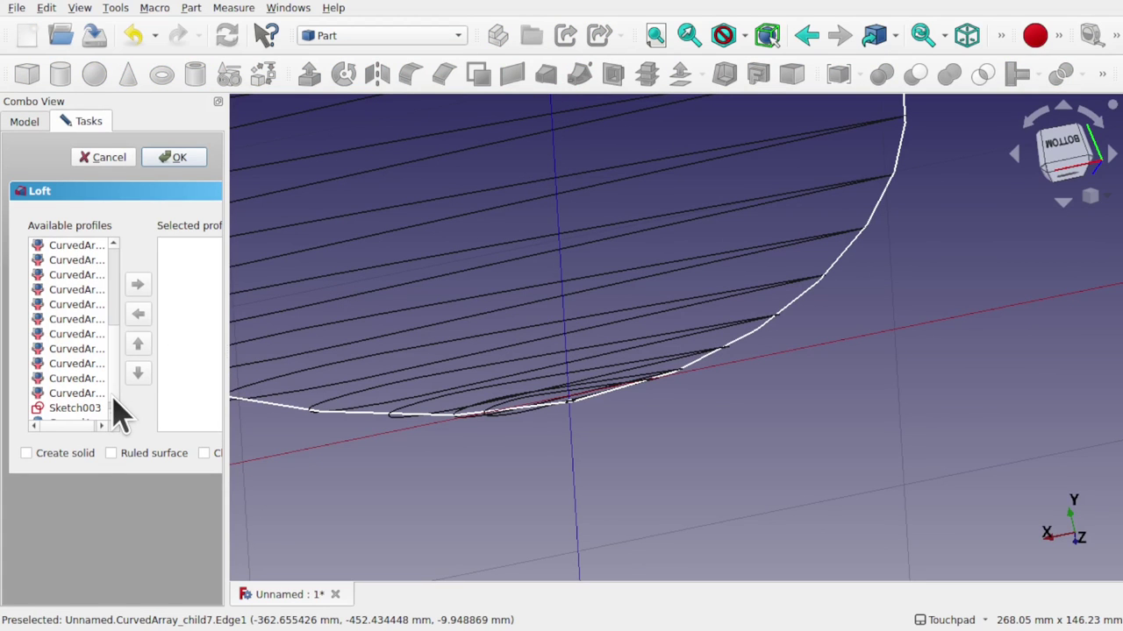
scroll(117, 419, "down", 1)
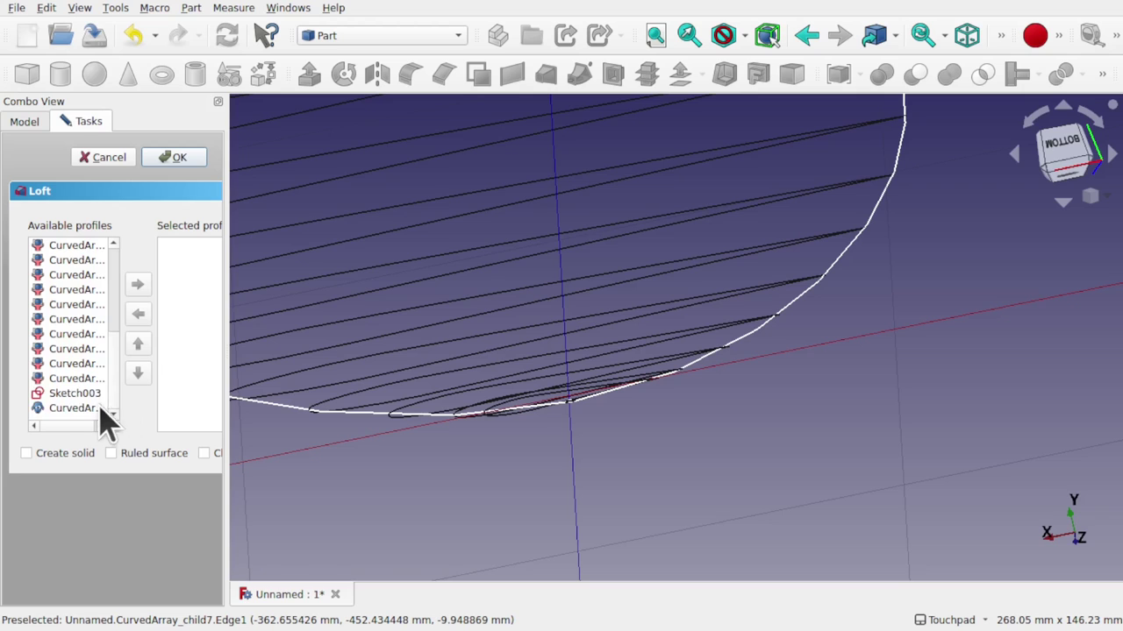
left_click(79, 409)
double_click(81, 408)
left_click_drag(226, 408, 404, 405)
scroll(167, 298, "up", 4)
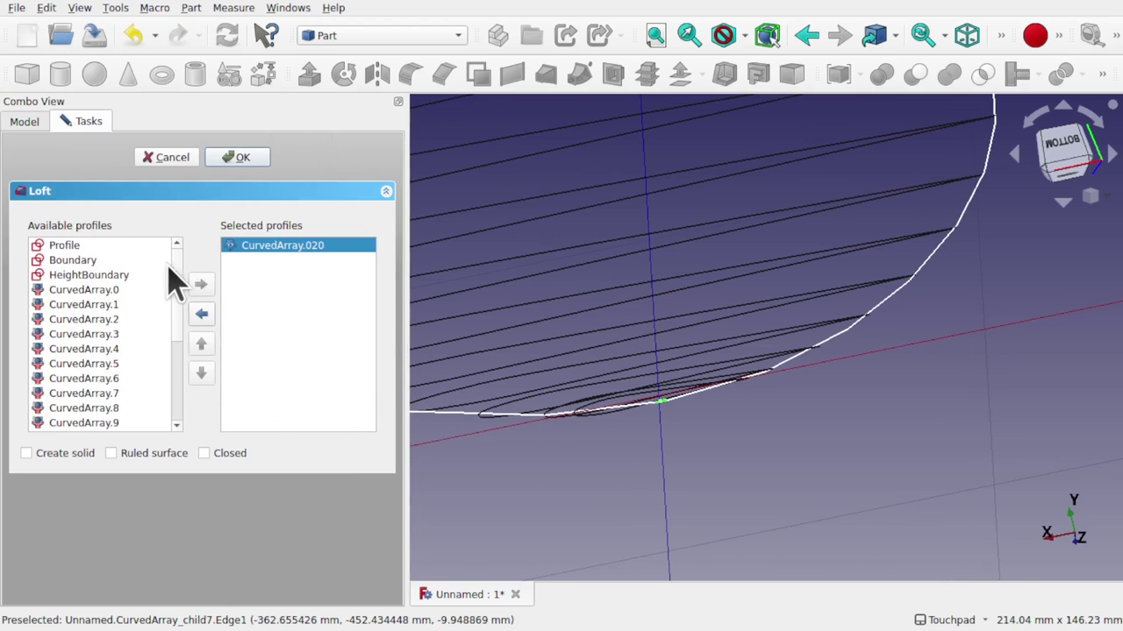
Add the ribs CurvedArray.0 through CurvedArray.19 in order to the loft's selected profiles.
left_click(99, 290)
double_click(101, 292)
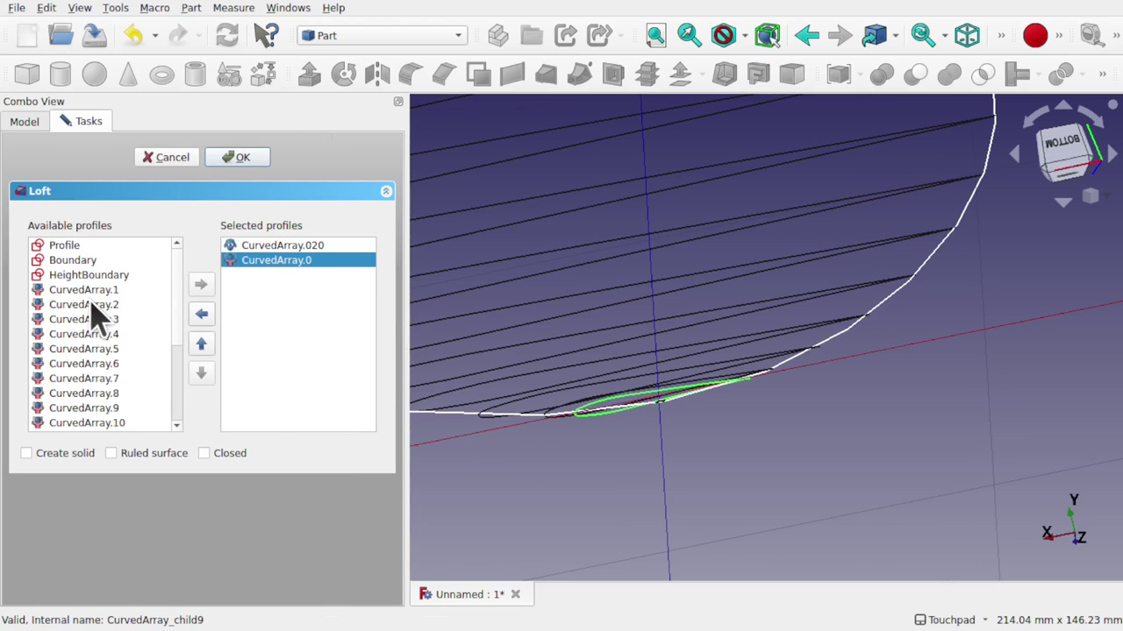
left_click(91, 291)
double_click(91, 292)
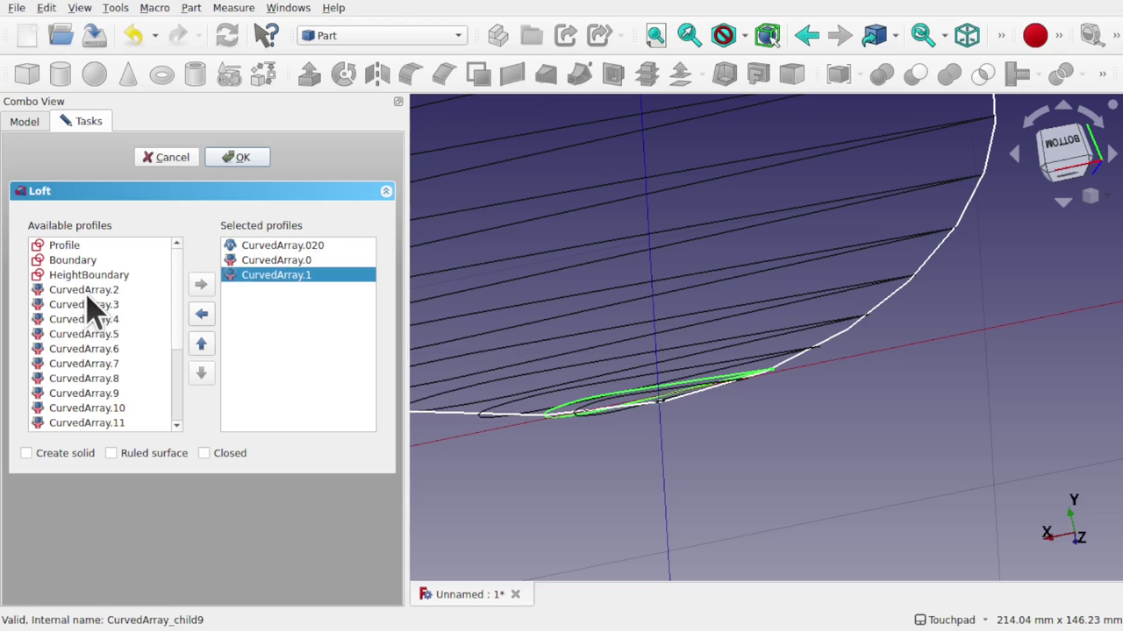
double_click(88, 292)
double_click(95, 295)
double_click(95, 295)
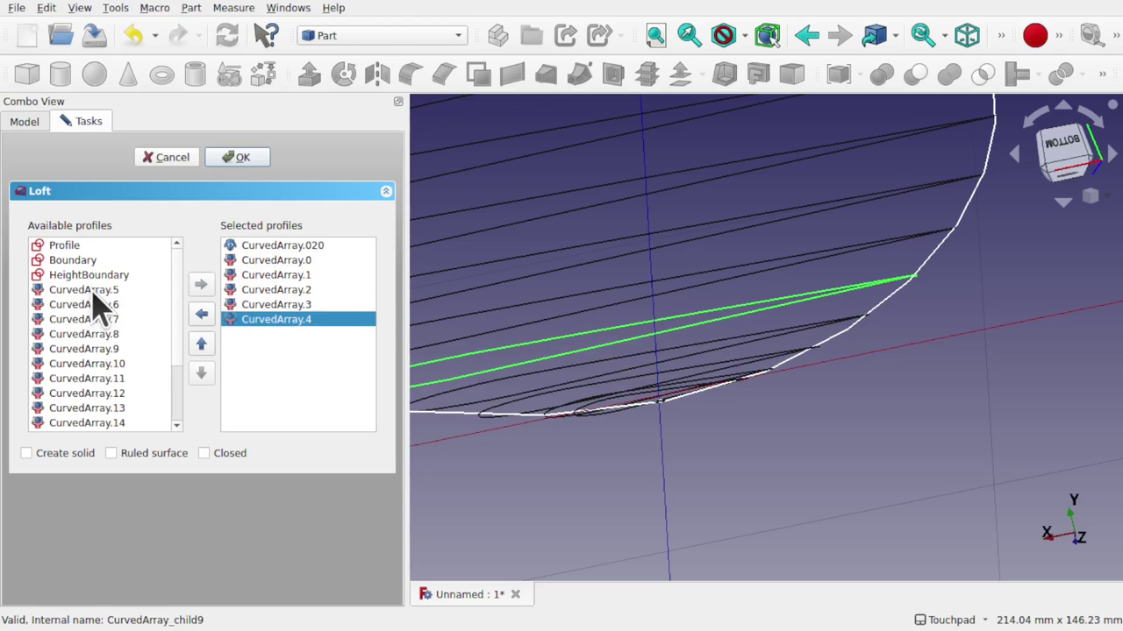
double_click(94, 295)
double_click(94, 295)
double_click(95, 295)
double_click(95, 295)
double_click(94, 295)
double_click(94, 294)
double_click(94, 295)
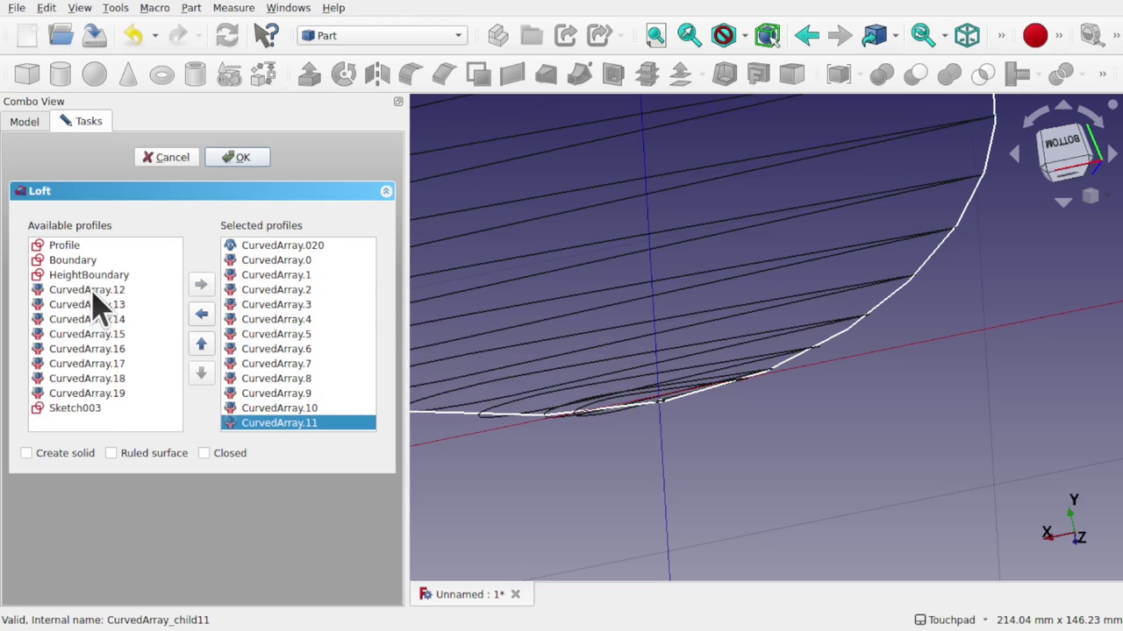
left_click(95, 294)
double_click(95, 295)
double_click(95, 295)
double_click(95, 296)
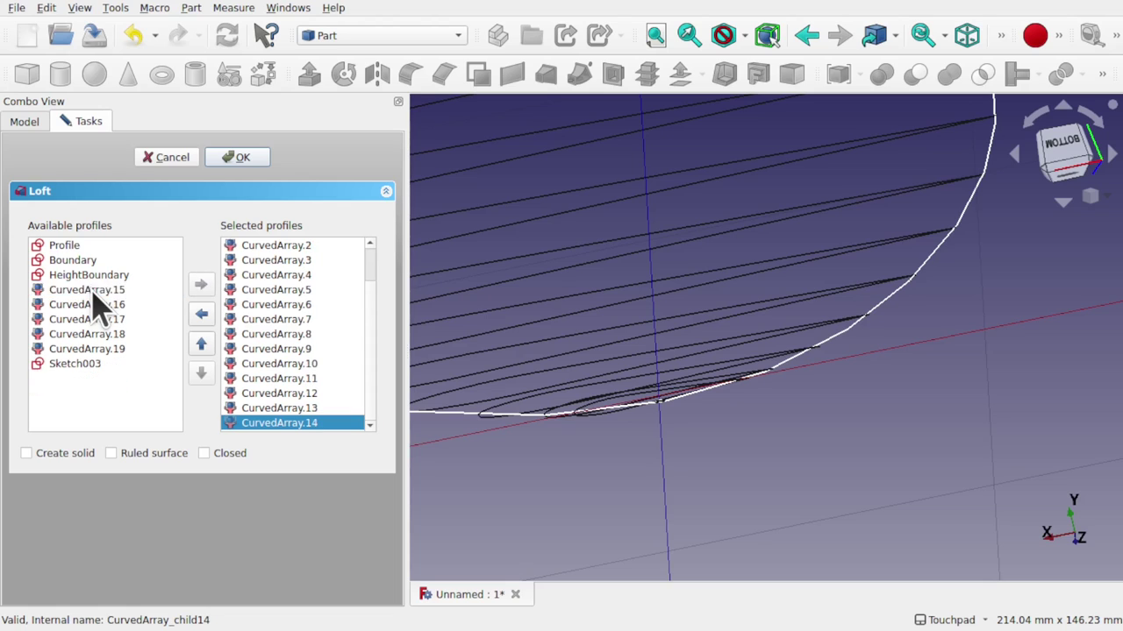
double_click(94, 296)
double_click(95, 296)
double_click(95, 295)
double_click(94, 296)
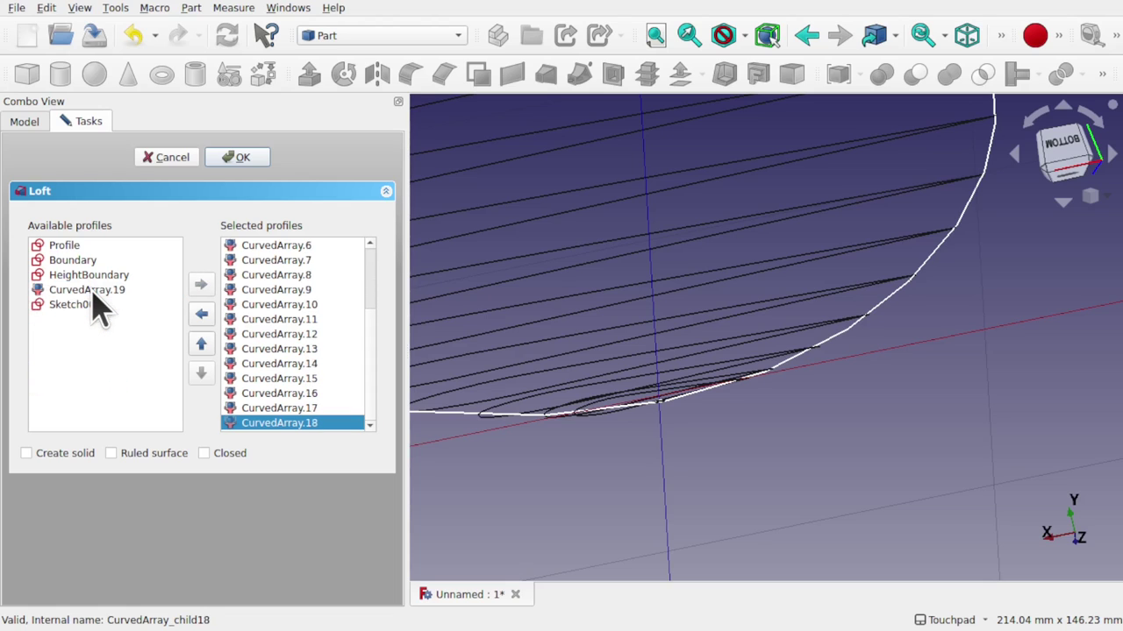
left_click(95, 295)
double_click(95, 295)
Create the loft from the selected profiles and inspect how its surface closes at the wing tip.
scroll(817, 255, "down", 8)
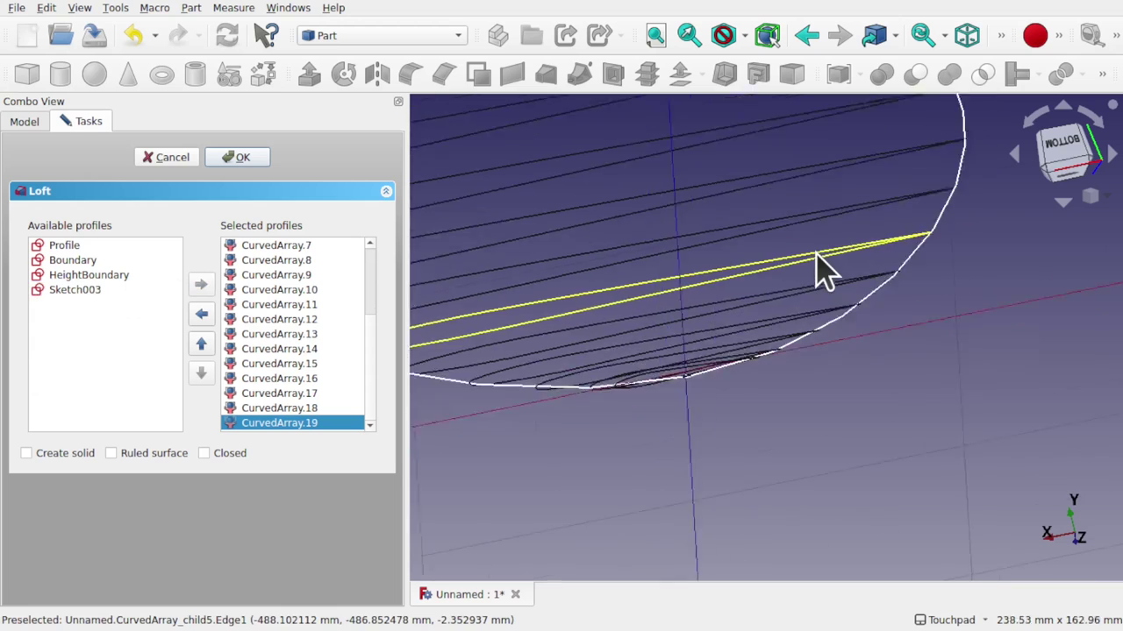
mouse_move(816, 256)
middle_mouse_down("shift")
mouse_move(942, 490)
mouse_move(880, 434)
mouse_move(871, 400)
middle_mouse_up("shift")
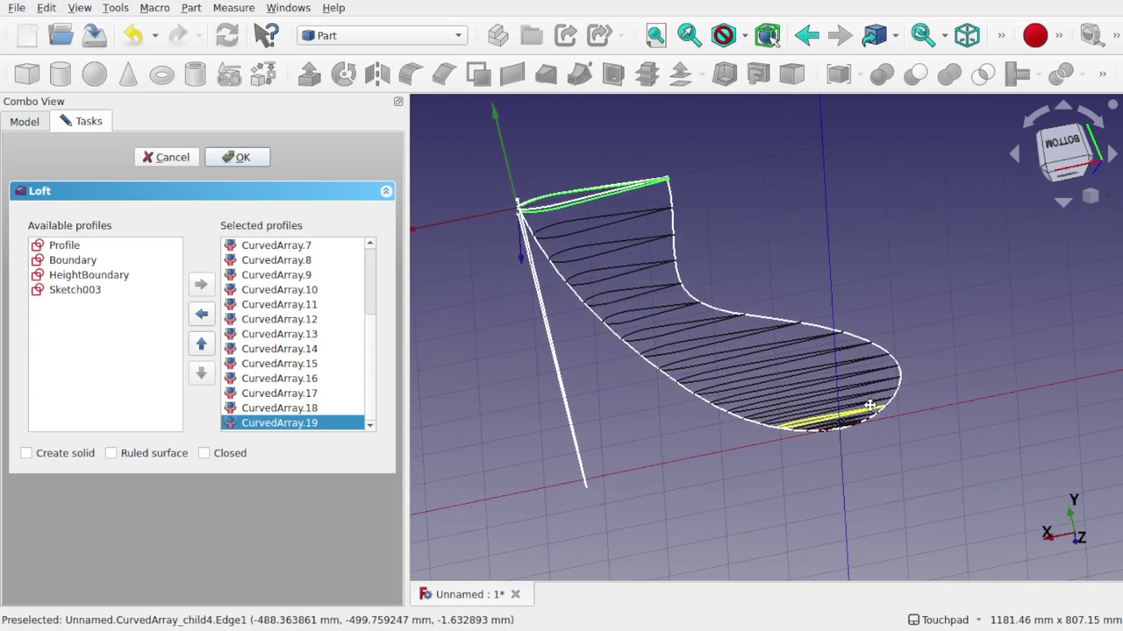
left_click(250, 160)
key("1")
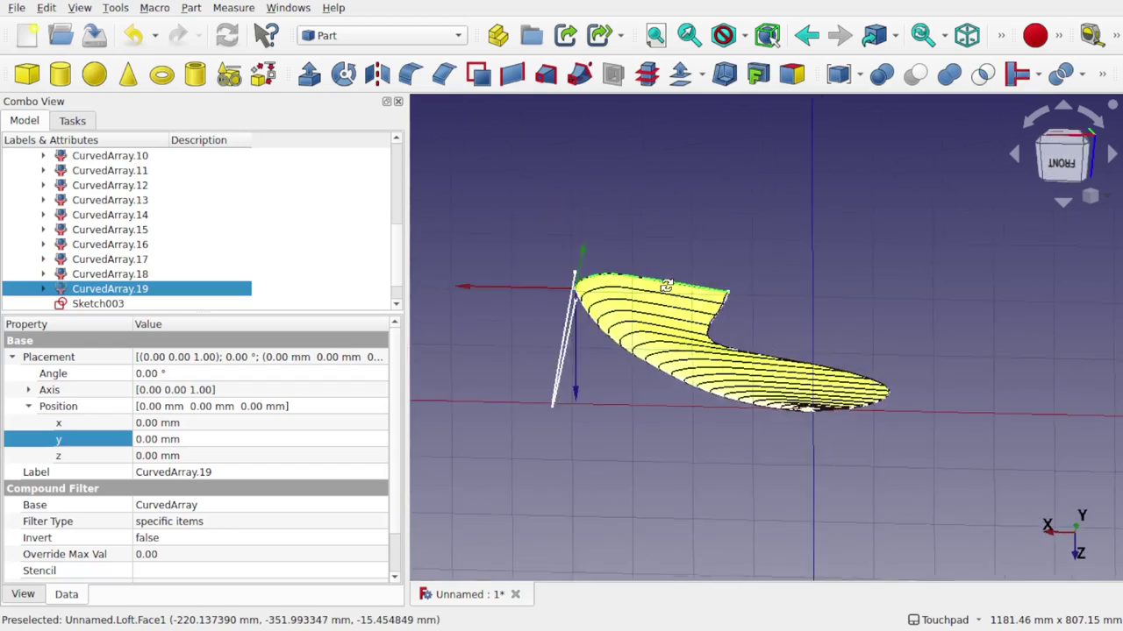
scroll(779, 371, "up", 10)
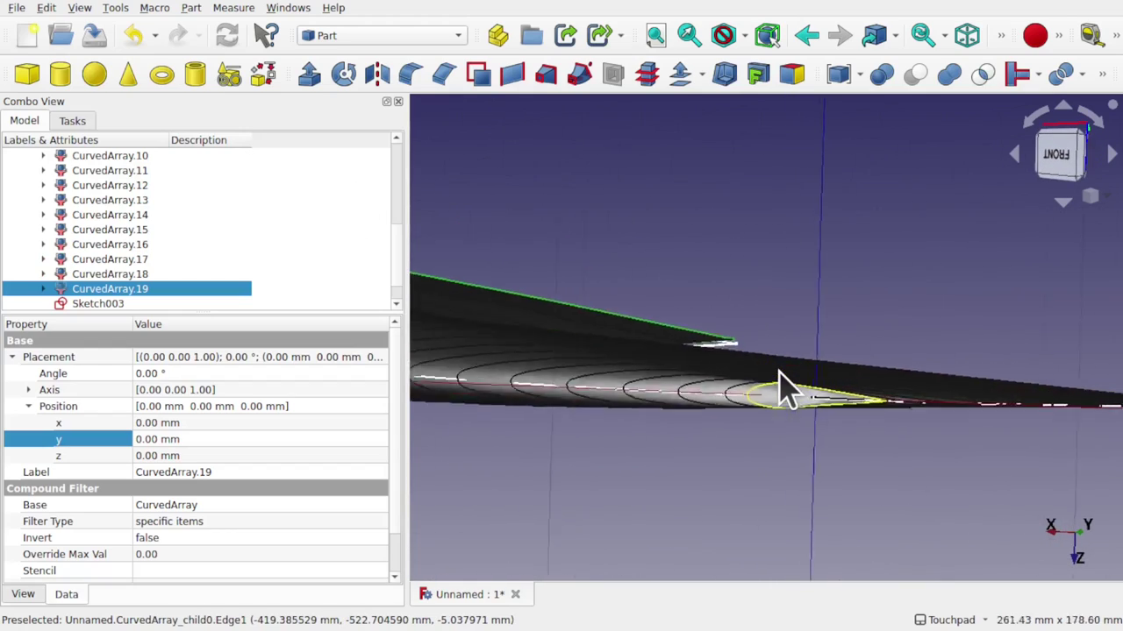
left_click_drag(779, 371, 783, 526, "shift")
middle_click_drag(783, 527, 827, 436)
scroll(839, 435, "up", 8)
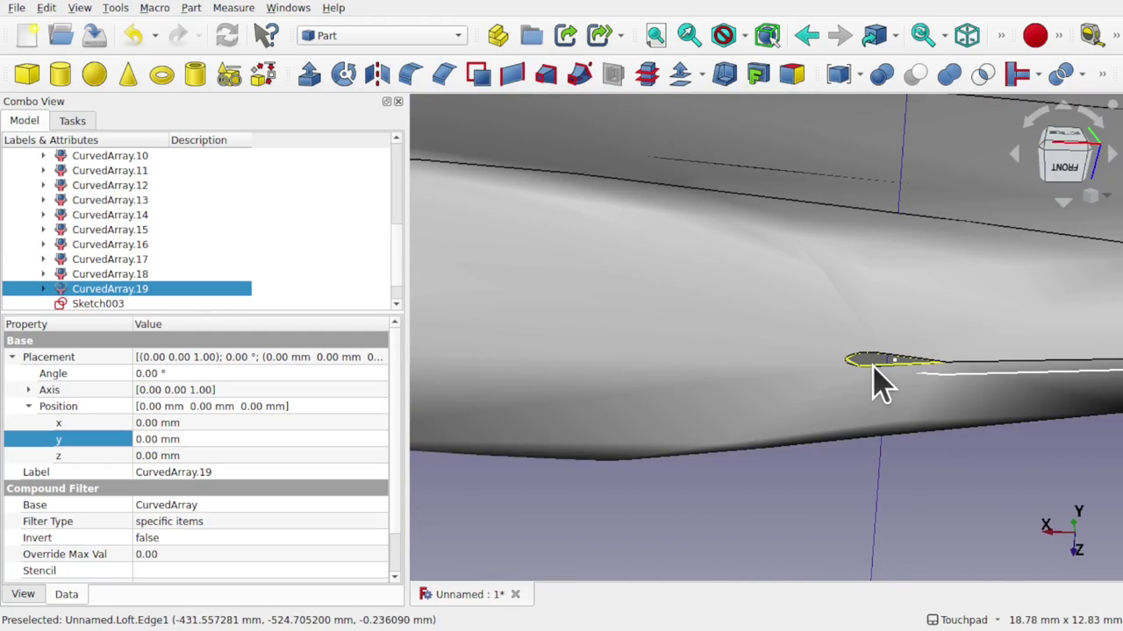
scroll(848, 463, "down", 12)
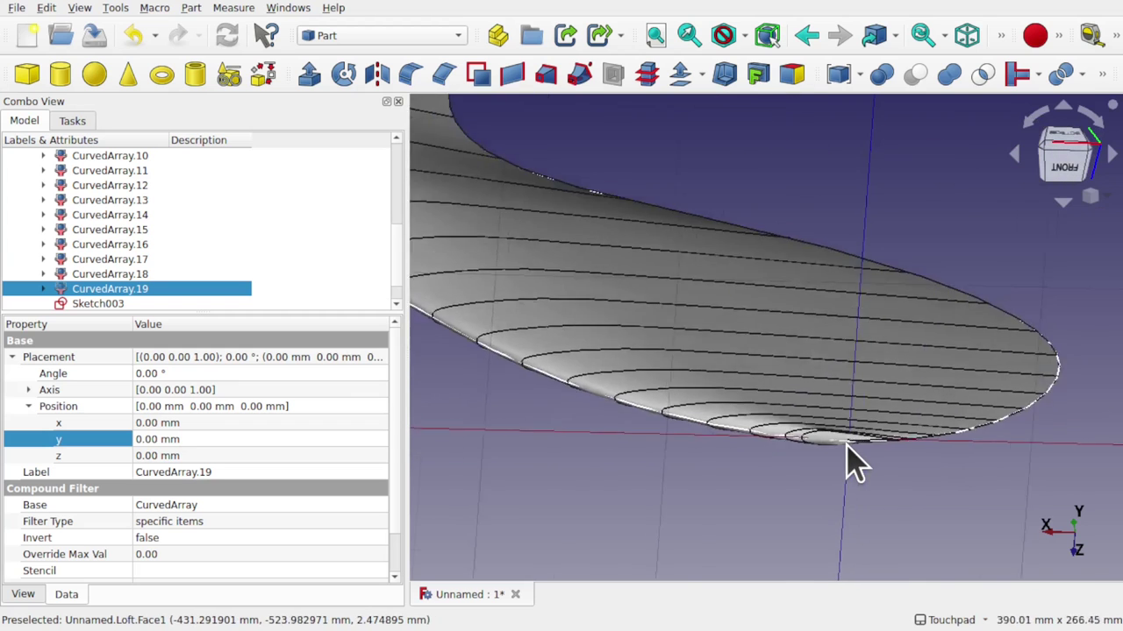
scroll(847, 460, "down", 3)
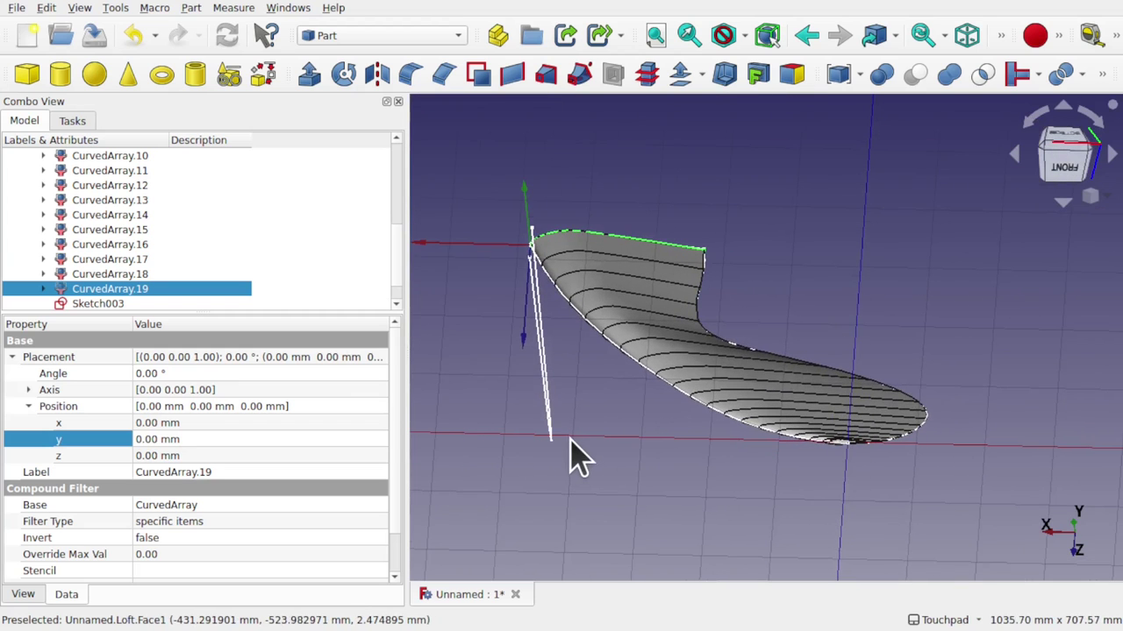
Set the Loft's Solid property to true.
scroll(402, 302, "down", 1)
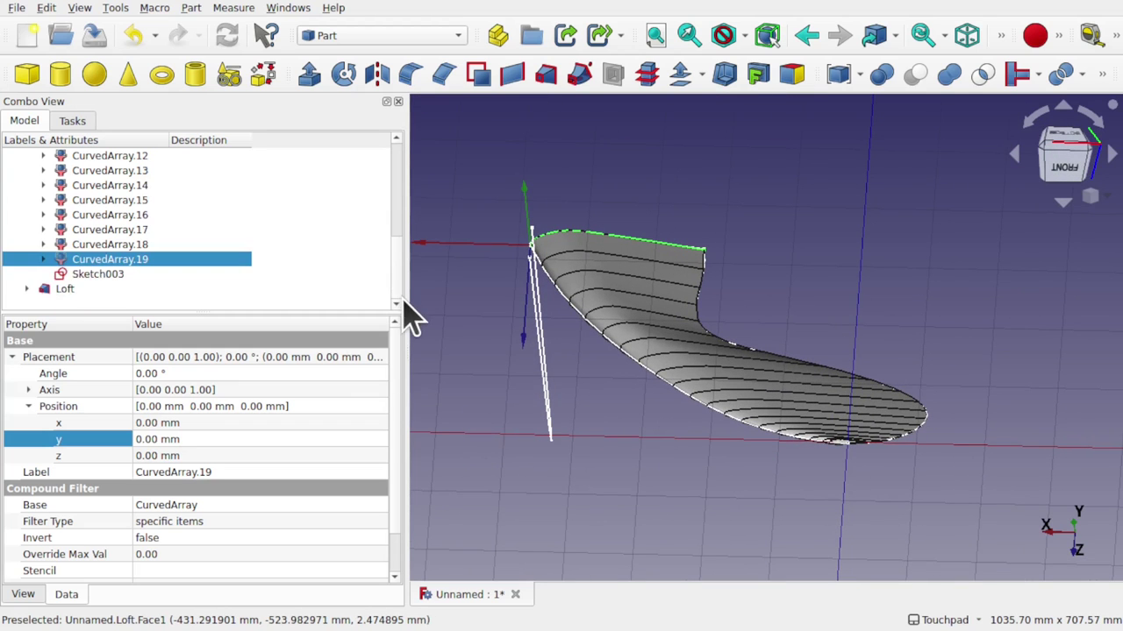
left_click(82, 292)
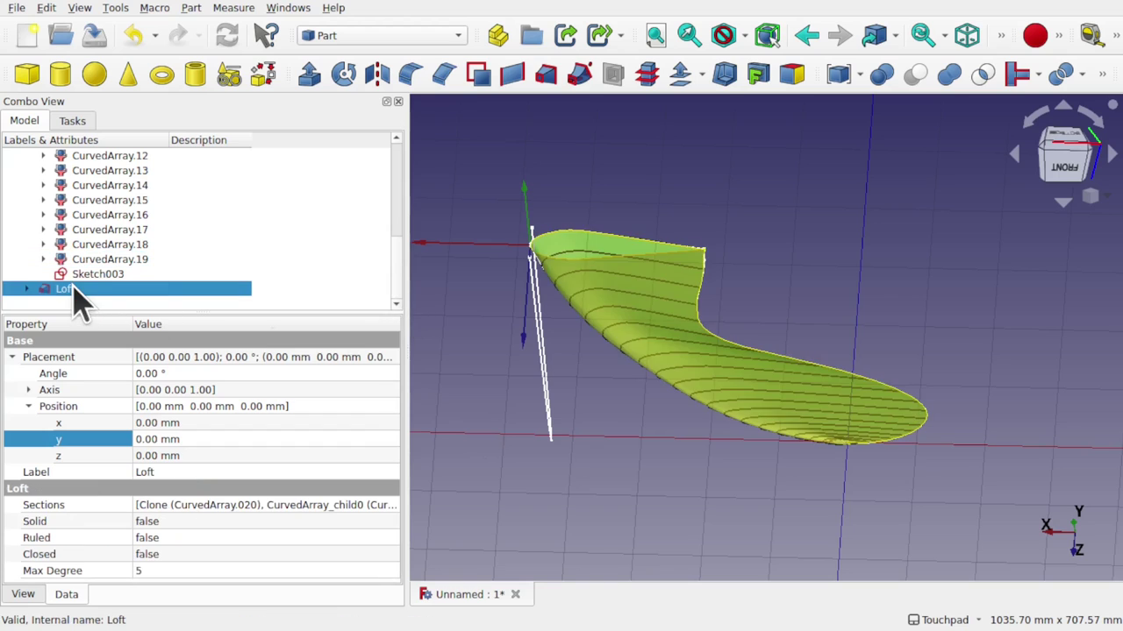
left_click(180, 523)
left_click(180, 524)
left_click(182, 541)
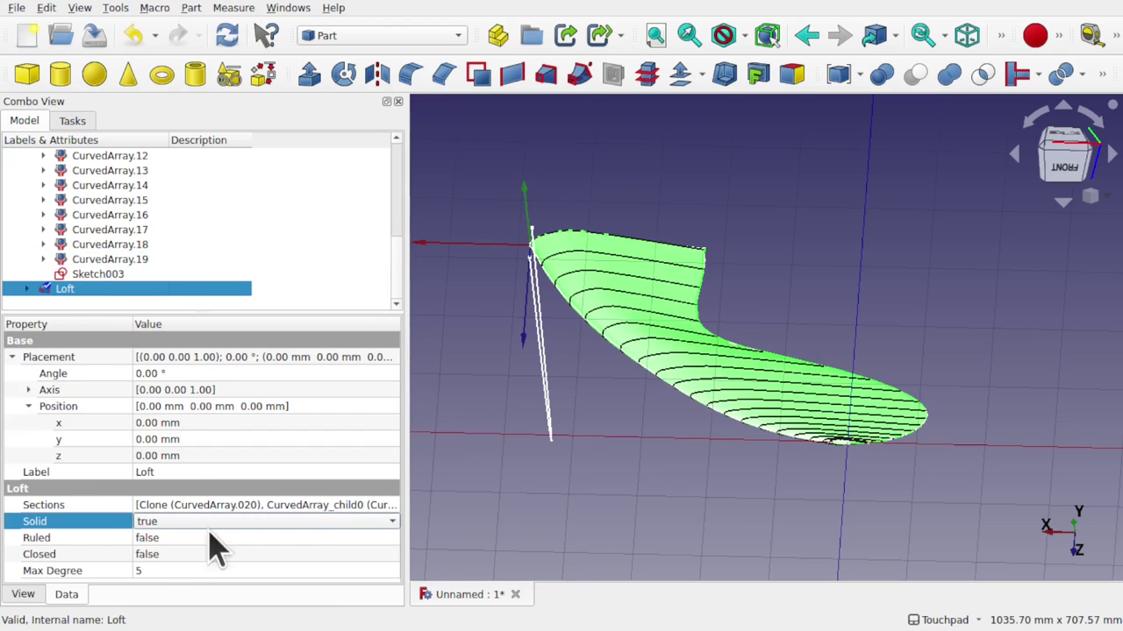
left_click(692, 507)
Examine the solid loft's closure around the tiny tip rib and the overall wing shape.
scroll(842, 456, "up", 4)
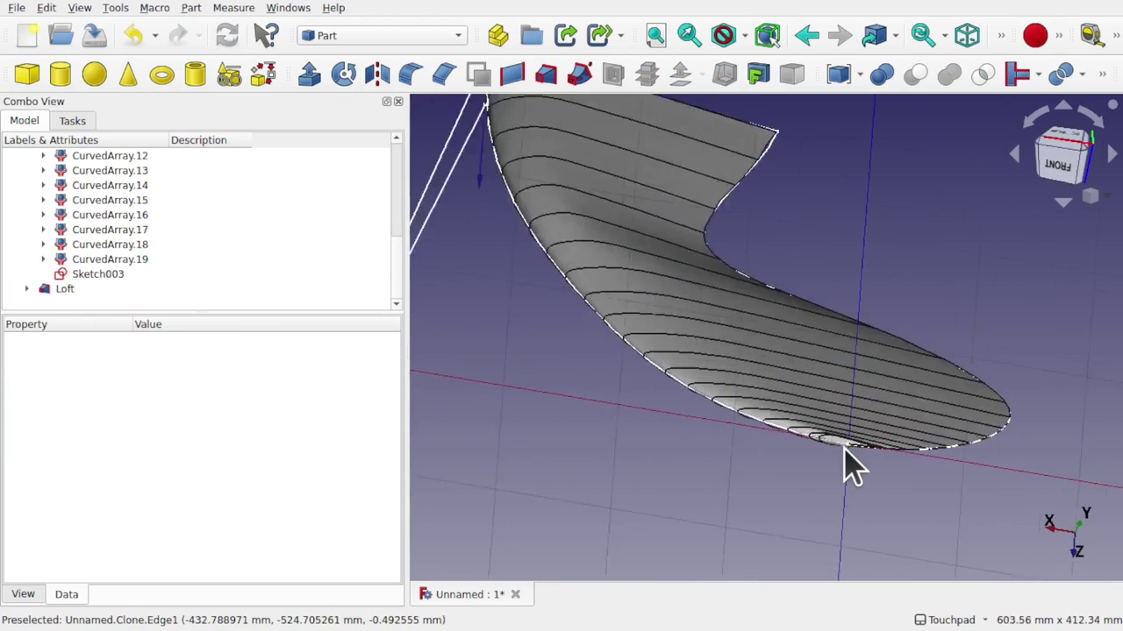
scroll(844, 449, "up", 10)
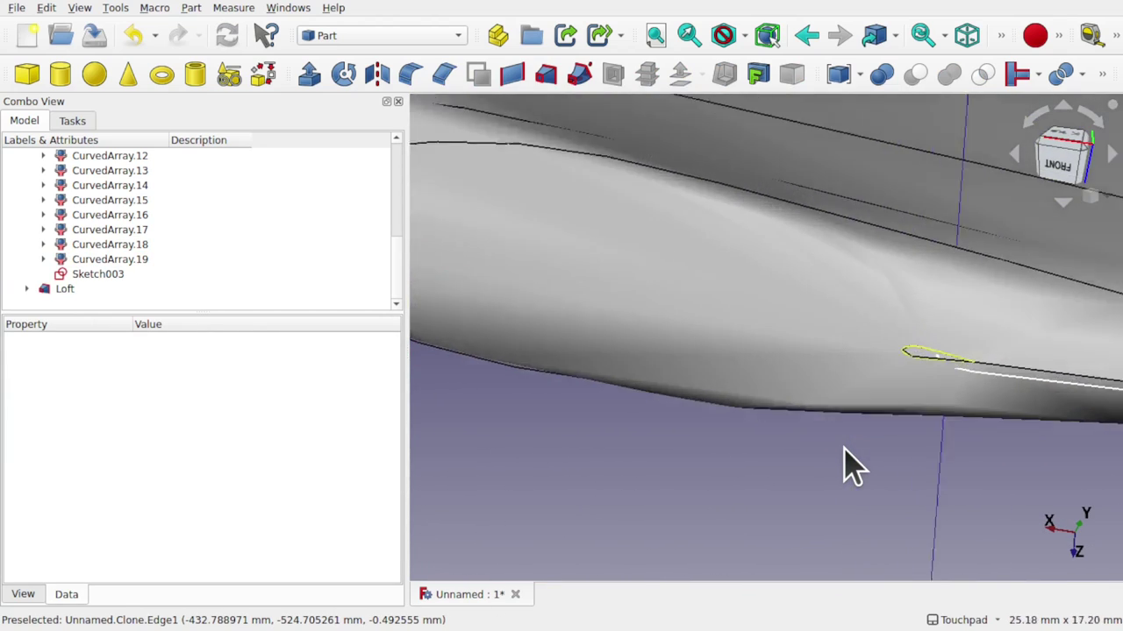
scroll(844, 449, "up", 2)
scroll(844, 449, "down", 9)
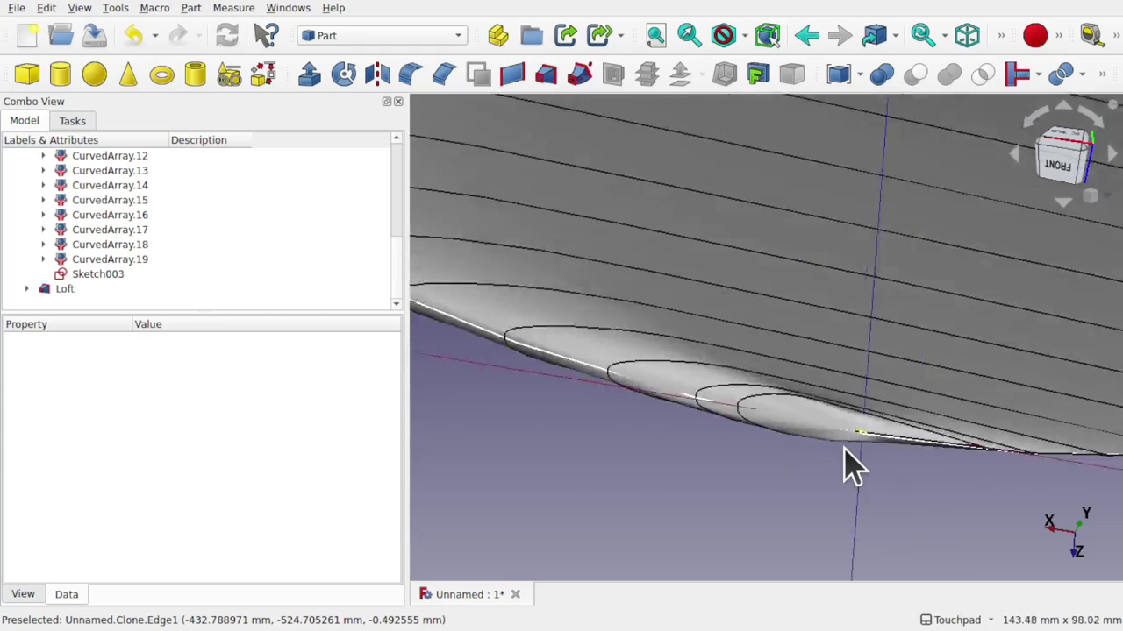
scroll(844, 447, "down", 9)
left_click_drag(709, 226, 721, 248, "alt")
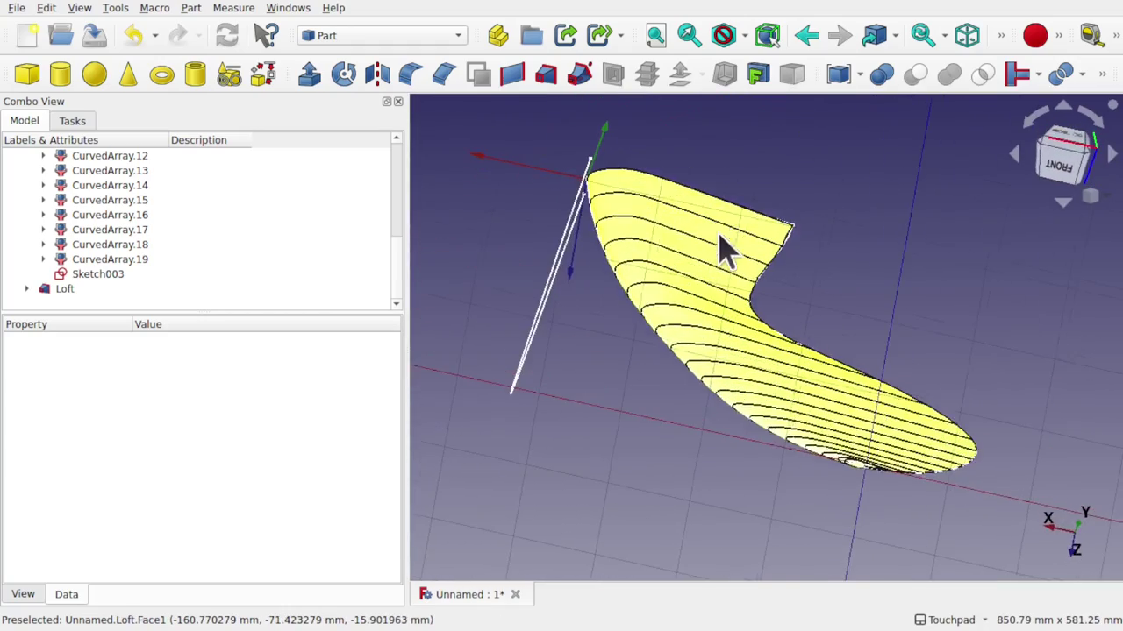
Hide the Exploded CurvedArray group of ribs and inspect the bare loft surface from several angles.
left_click_drag(393, 271, 375, 148)
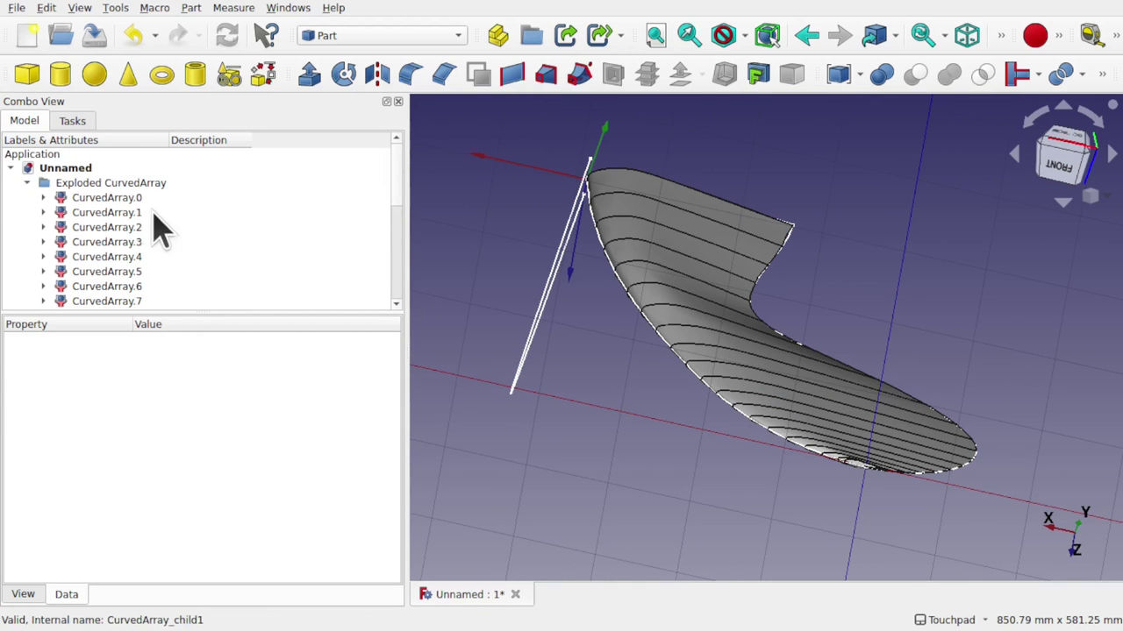
left_click(119, 183)
key("space")
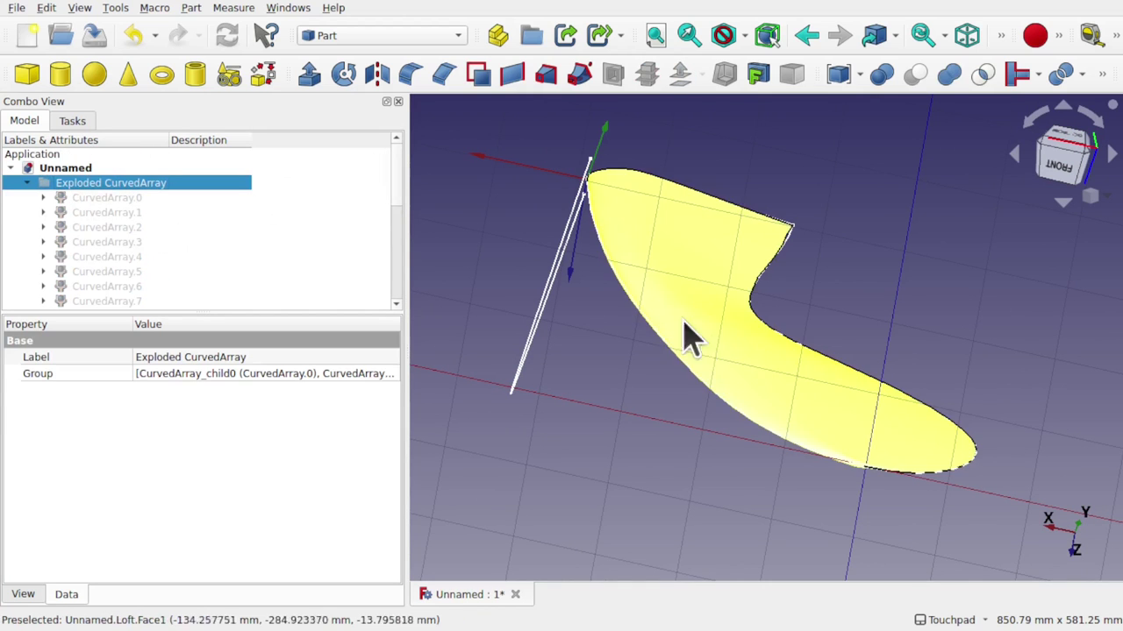
left_click_drag(689, 337, 742, 451, "alt")
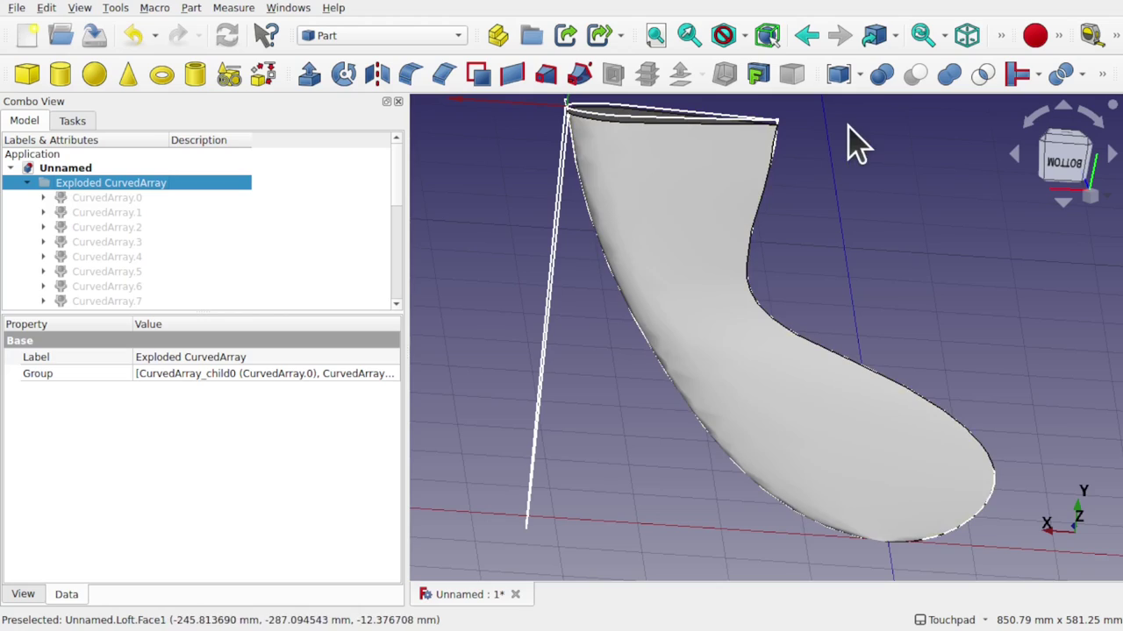
left_click_drag(772, 395, 883, 369, "alt")
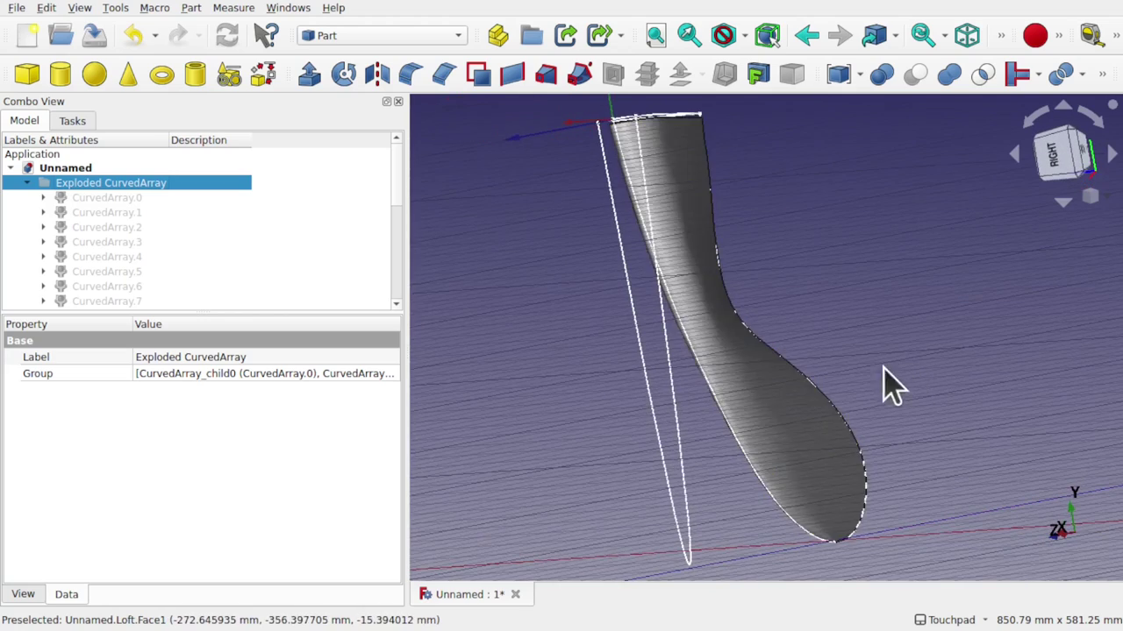
scroll(719, 377, "up", 3)
left_click(664, 446)
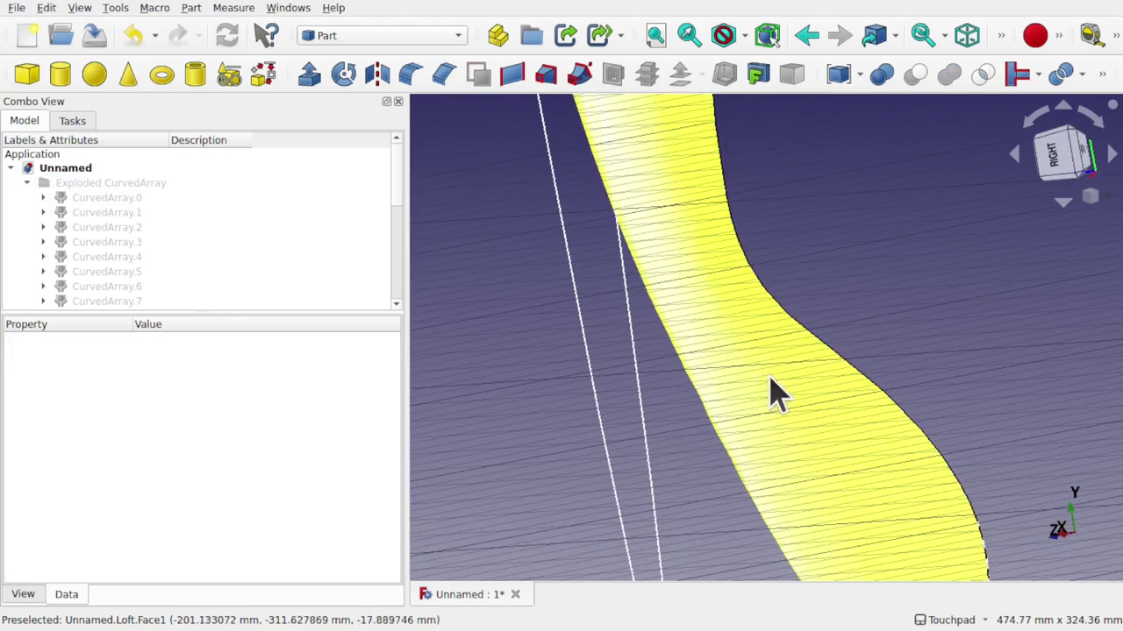
left_click_drag(770, 382, 589, 274, "shift")
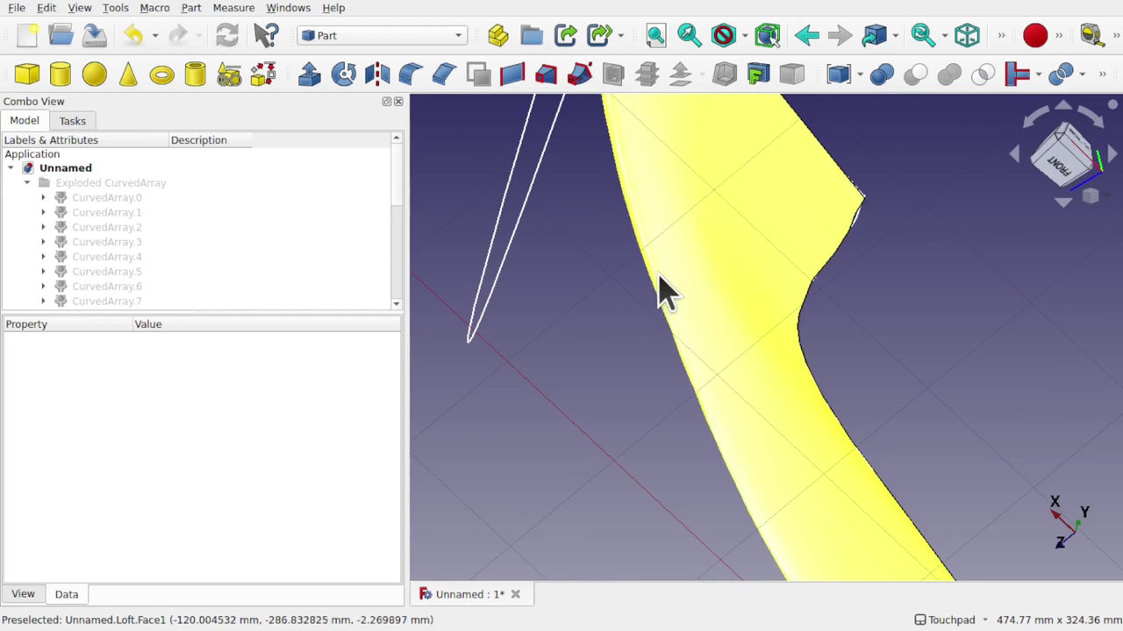
scroll(649, 384, "down", 3)
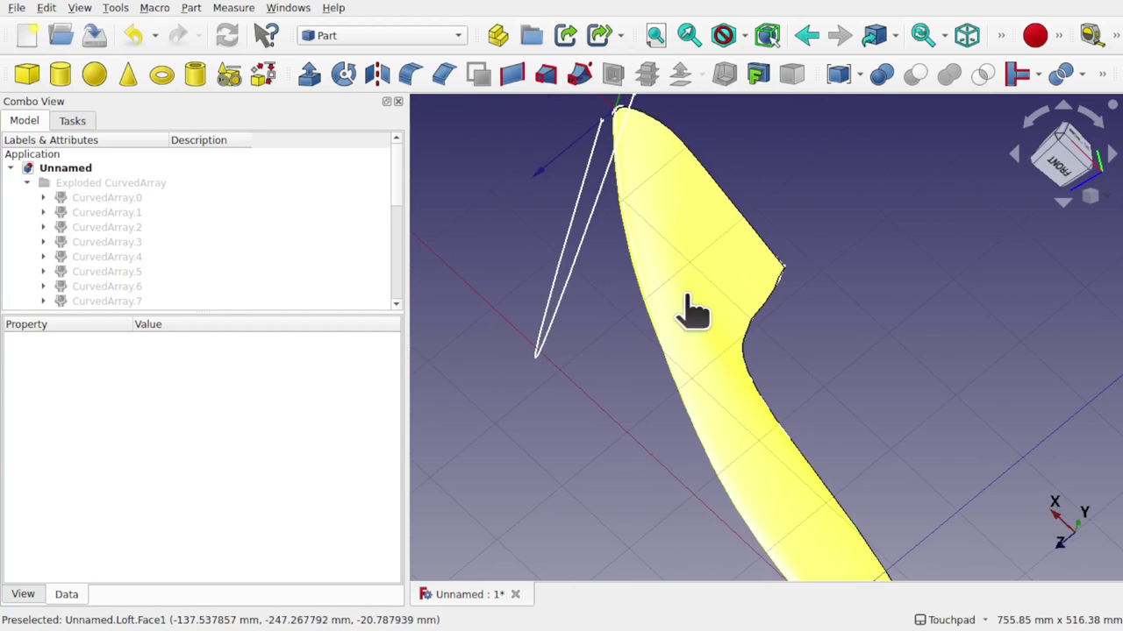
Set the Loft's display Deviation to 0.05 and inspect the smoothness of the wing surface.
left_click(684, 309)
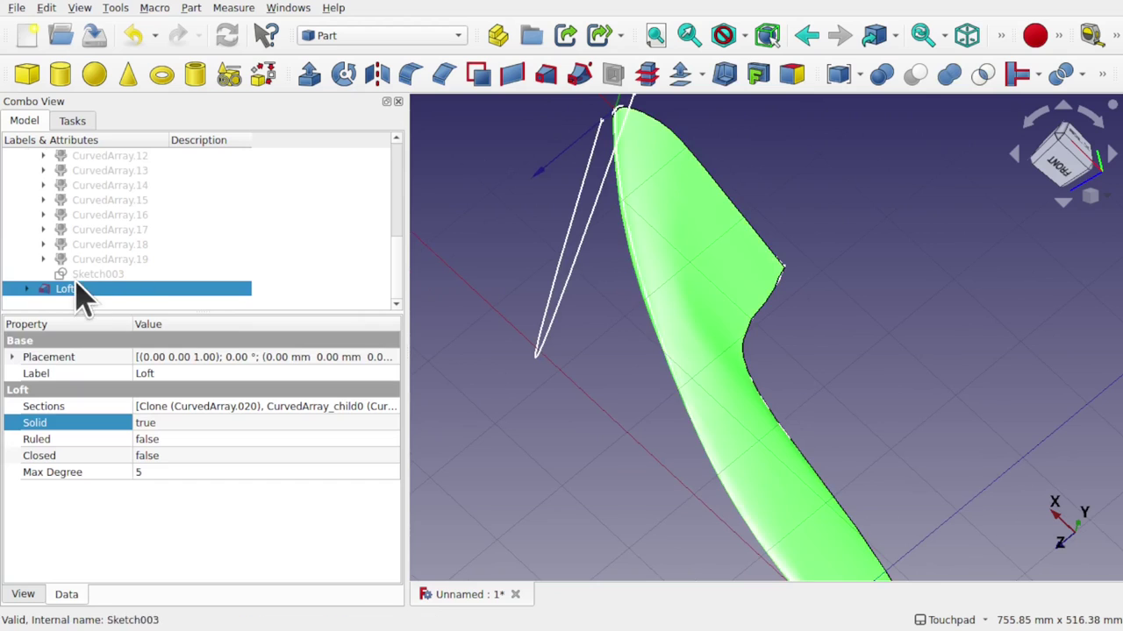
left_click(23, 595)
left_click(159, 455)
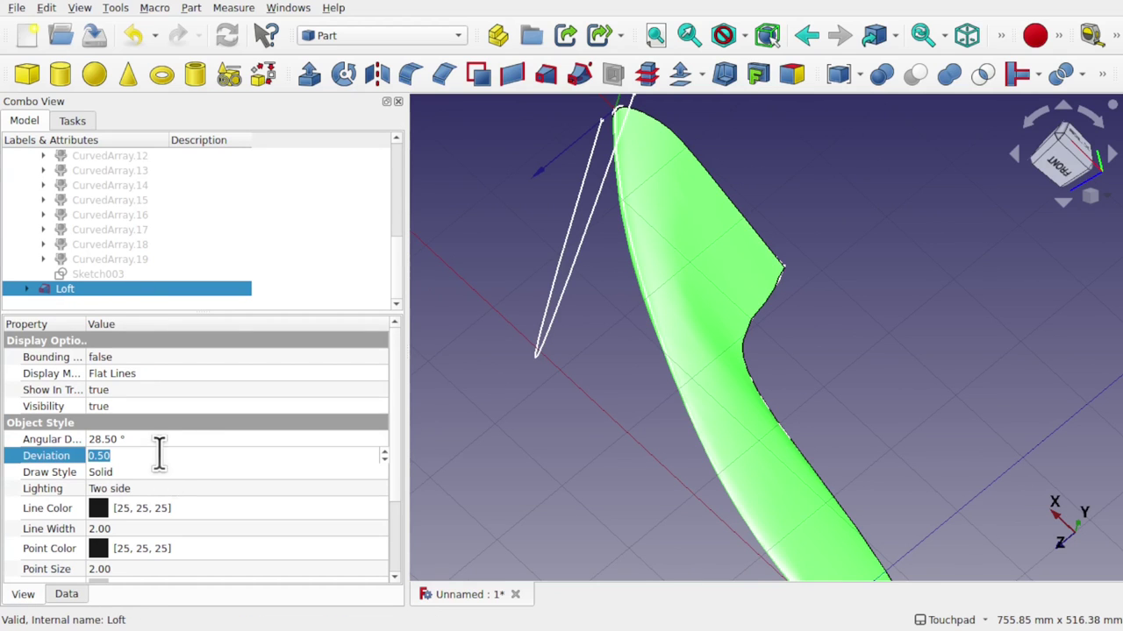
type("0.01")
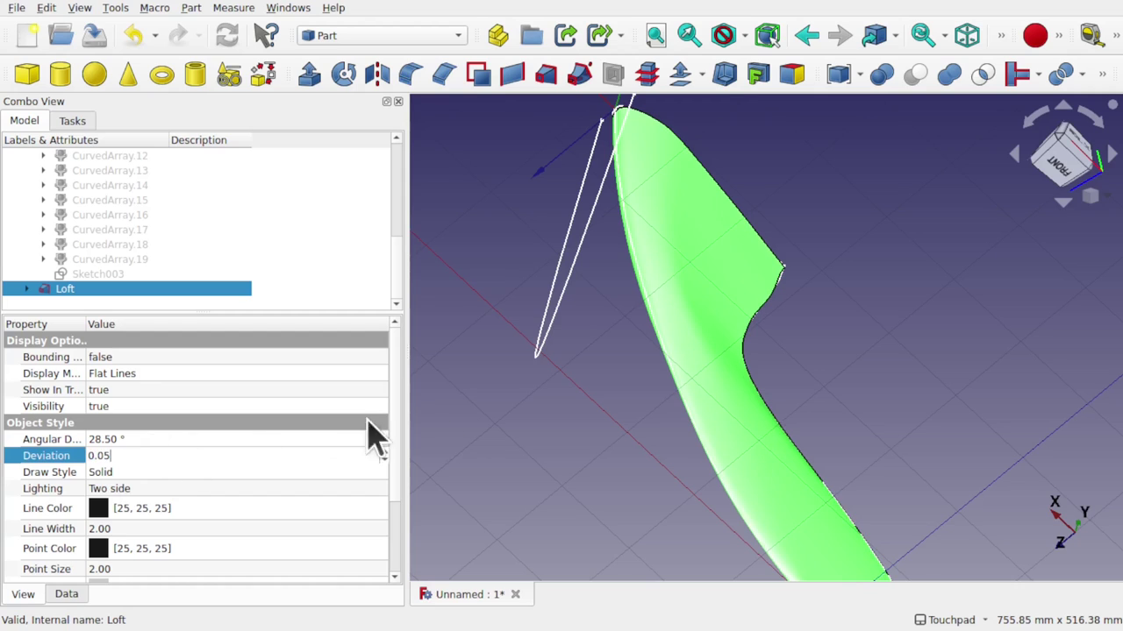
left_click(619, 383)
left_click_drag(827, 369, 774, 371, "shift")
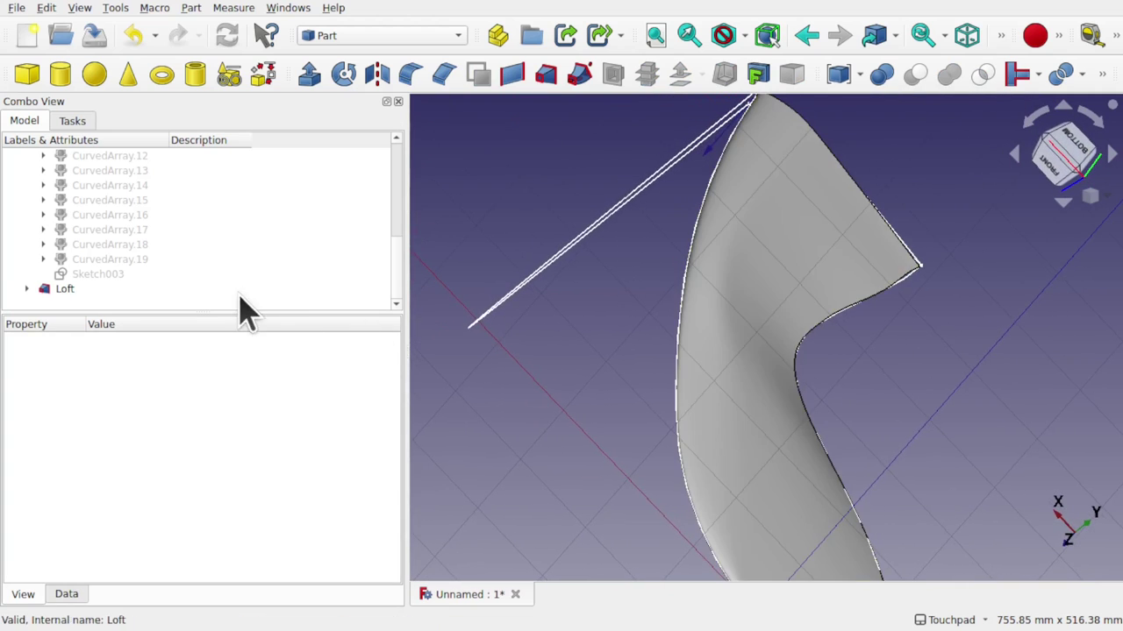
Hide the HeightBoundary sketch beside the wing and view the finished loft from several angles.
left_click(525, 286)
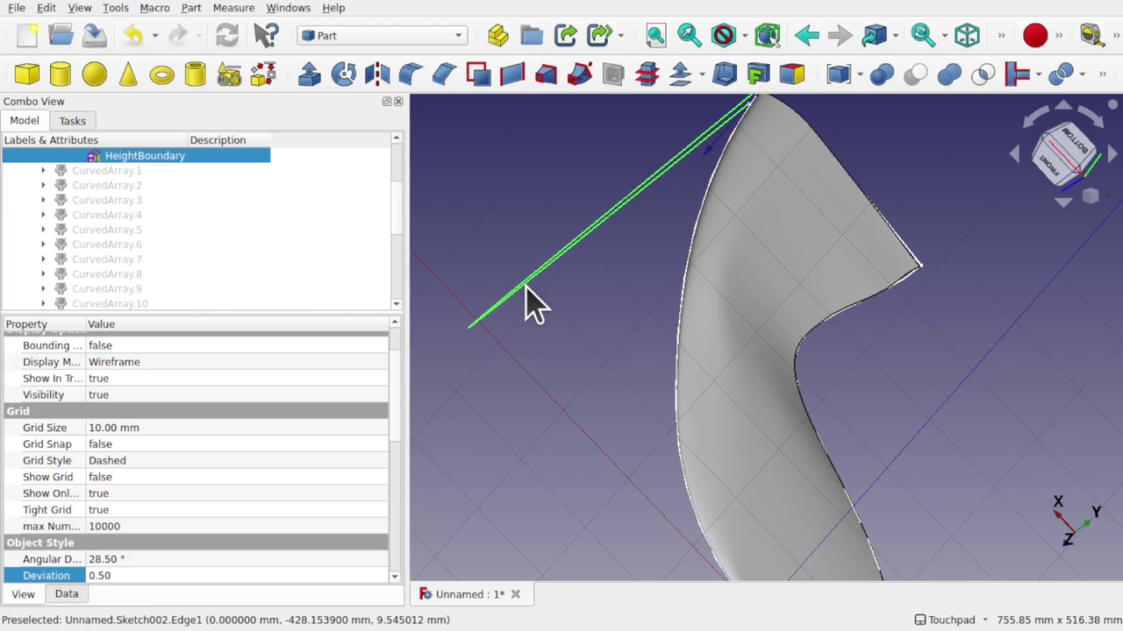
mouse_move(605, 293)
left_mouse_down("alt")
mouse_move(714, 325)
mouse_move(626, 344)
mouse_move(609, 313)
mouse_move(558, 293)
mouse_move(564, 302)
left_mouse_up("alt")
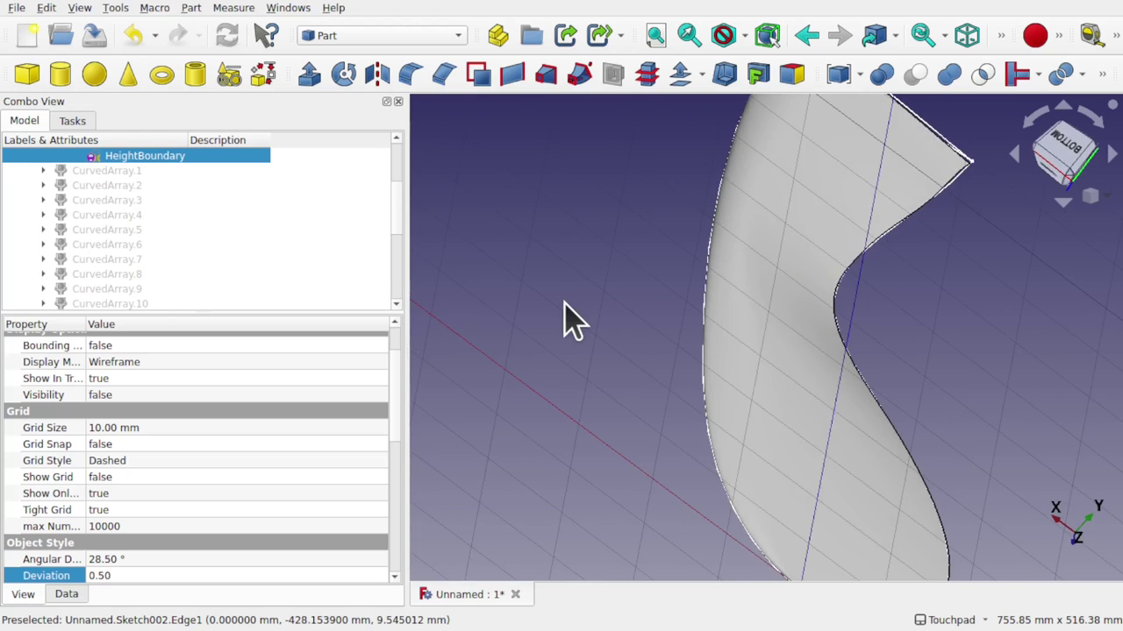
left_click_drag(564, 301, 842, 333, "alt")
left_click_drag(786, 321, 915, 375, "alt")
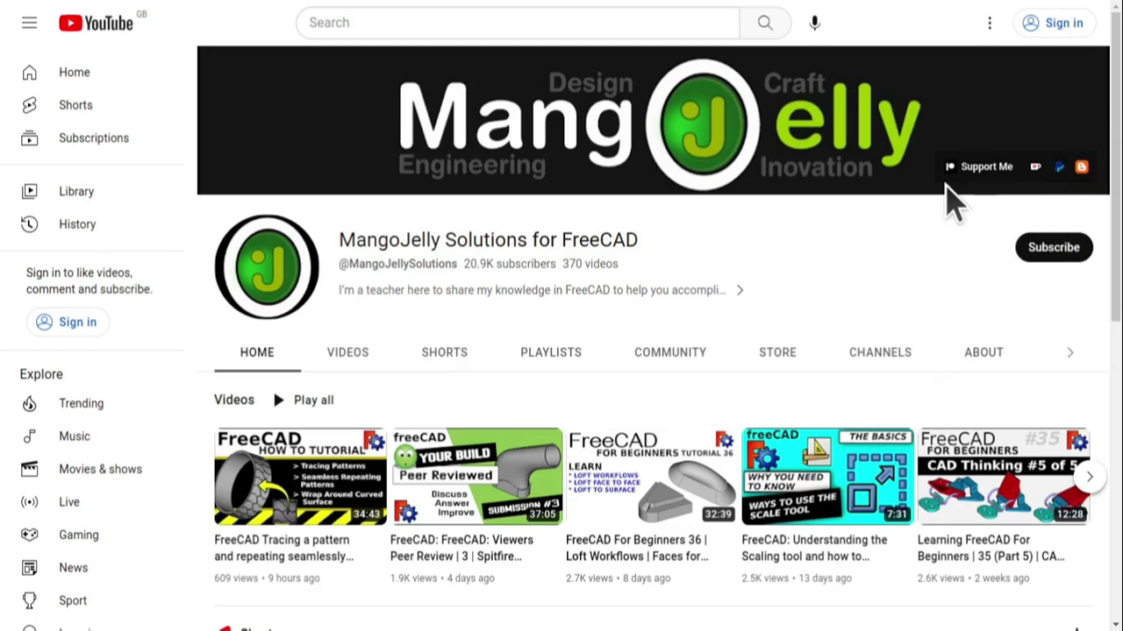
Open the About page of the MangoJelly Solutions for FreeCAD YouTube channel and look over its donation links.
left_click(979, 356)
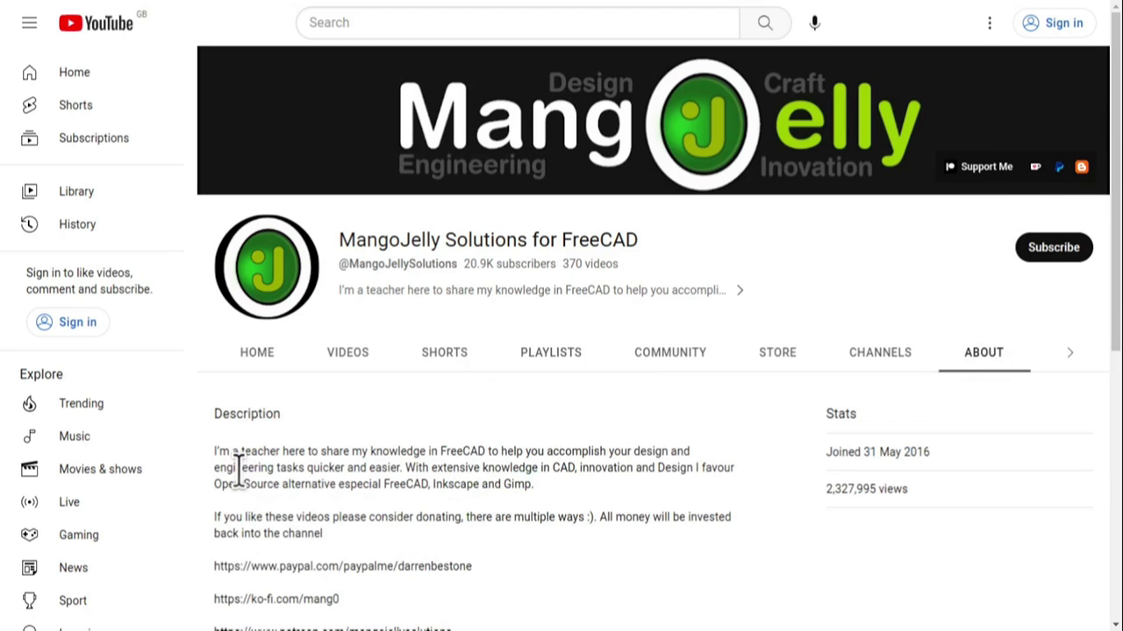
scroll(237, 473, "down", 3)
left_click_drag(218, 412, 469, 438)
left_click_drag(399, 425, 216, 363)
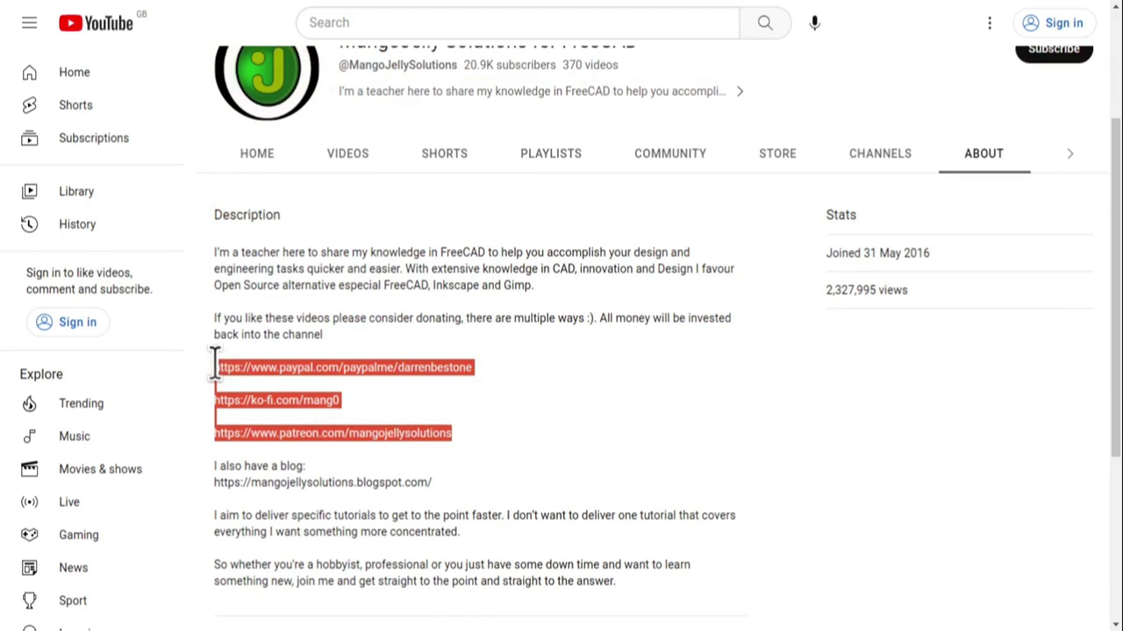
left_click(515, 443)
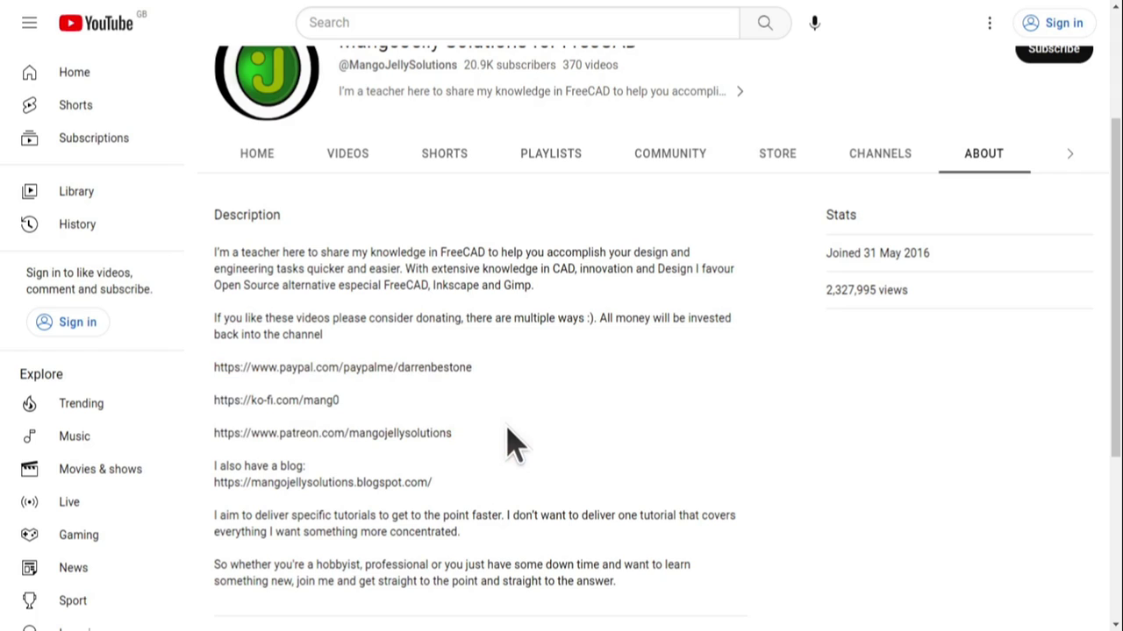